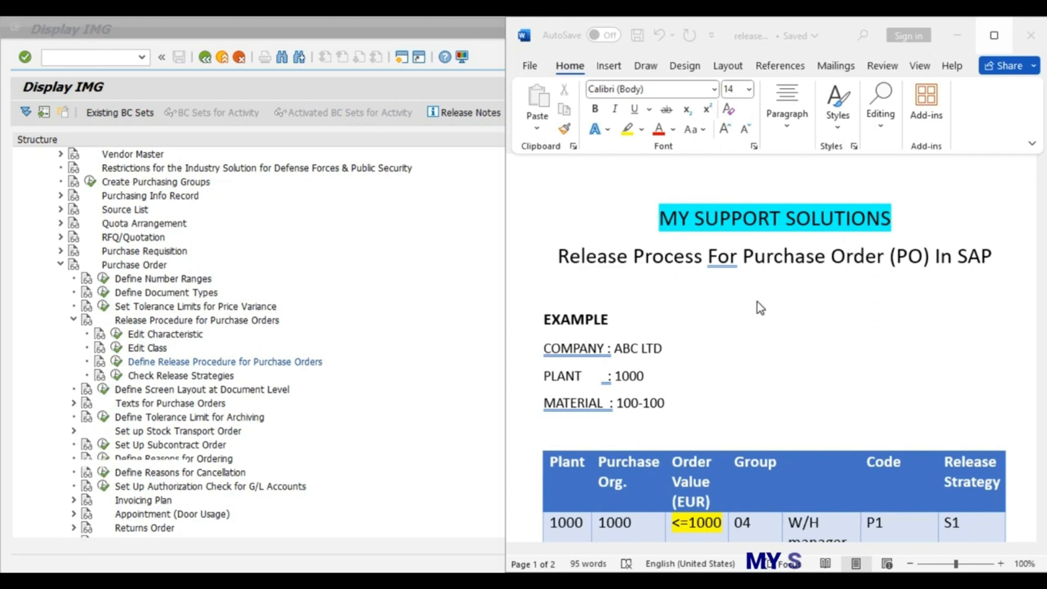
Review the example company data, the release strategy table and the list of practical steps in the Word document.
{"action": "scroll", "coordinate": [756, 302], "scroll_direction": "down", "scroll_amount": 3}
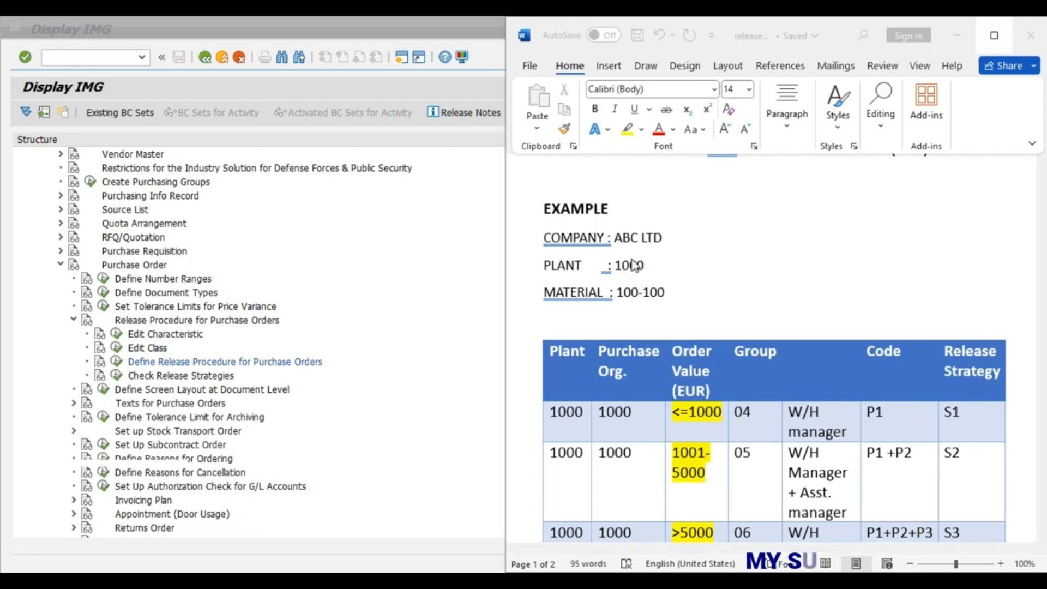
{"action": "scroll", "coordinate": [848, 206], "scroll_direction": "down", "scroll_amount": 2}
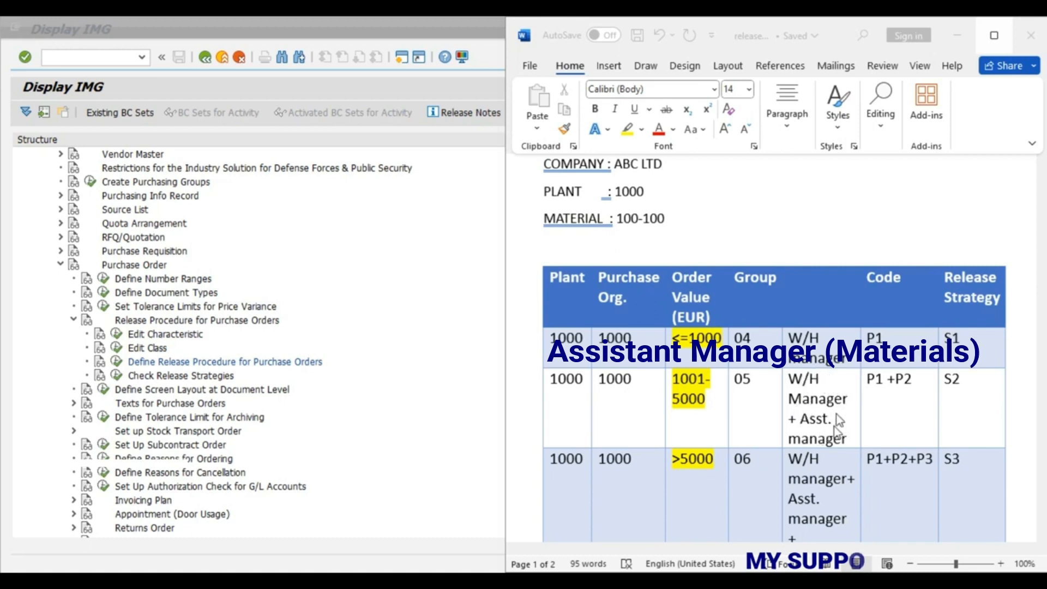
{"action": "scroll", "coordinate": [833, 366], "scroll_direction": "down", "scroll_amount": 1}
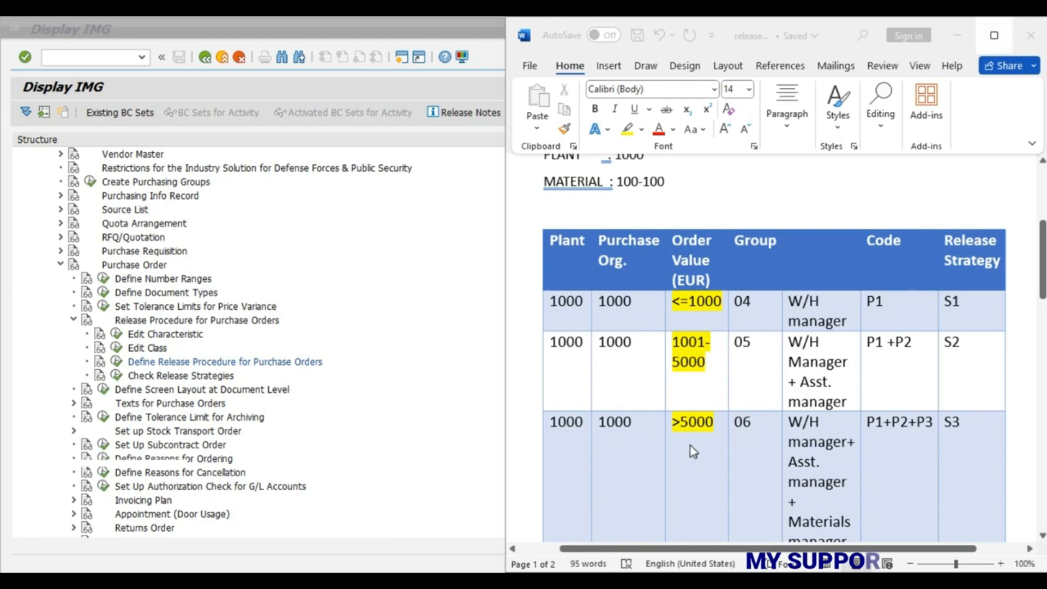
{"action": "scroll", "coordinate": [826, 436], "scroll_direction": "down", "scroll_amount": 2}
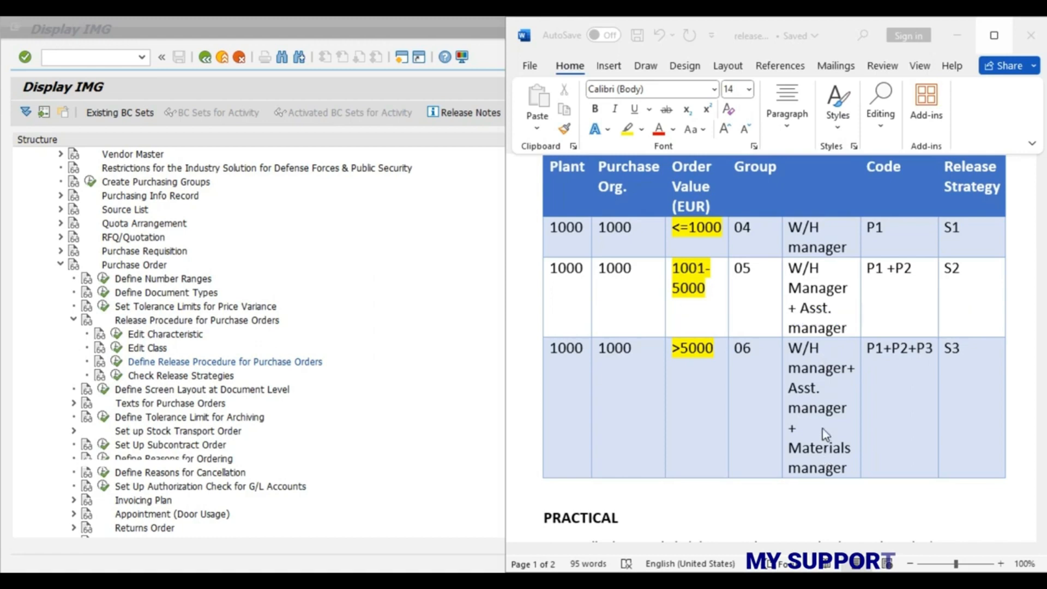
{"action": "scroll", "coordinate": [822, 429], "scroll_direction": "up", "scroll_amount": 1}
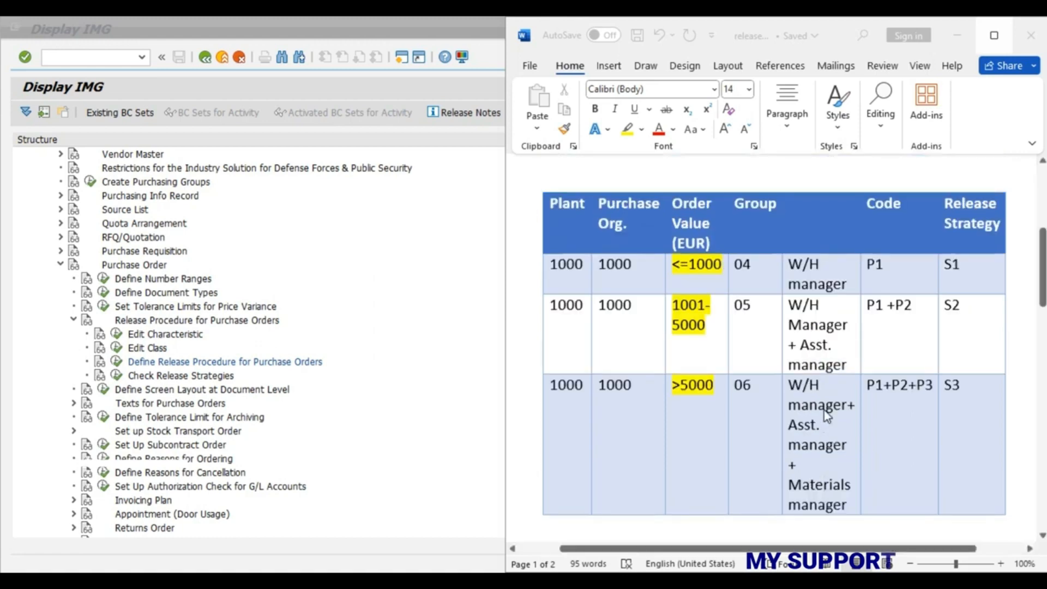
{"action": "scroll", "coordinate": [824, 413], "scroll_direction": "down", "scroll_amount": 2}
{"action": "scroll", "coordinate": [824, 410], "scroll_direction": "down", "scroll_amount": 1}
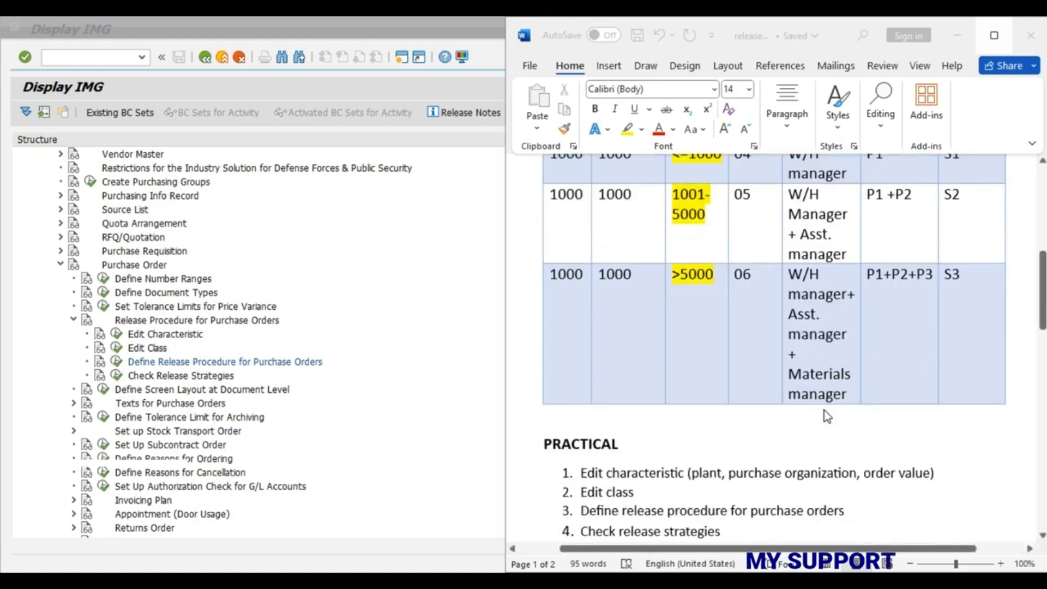
{"action": "scroll", "coordinate": [823, 409], "scroll_direction": "up", "scroll_amount": 1}
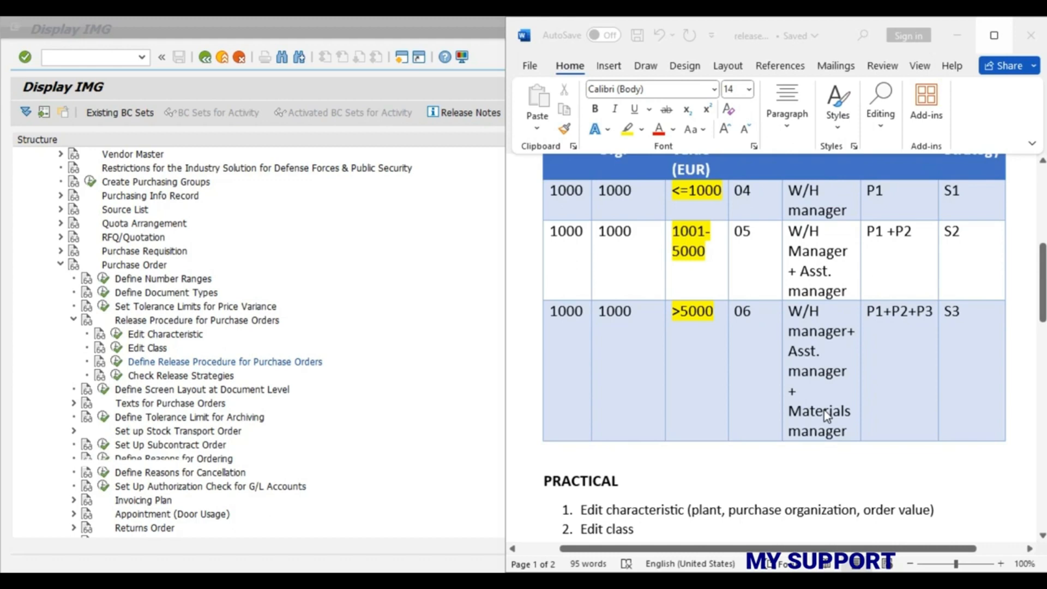
{"action": "scroll", "coordinate": [823, 410], "scroll_direction": "up", "scroll_amount": 1}
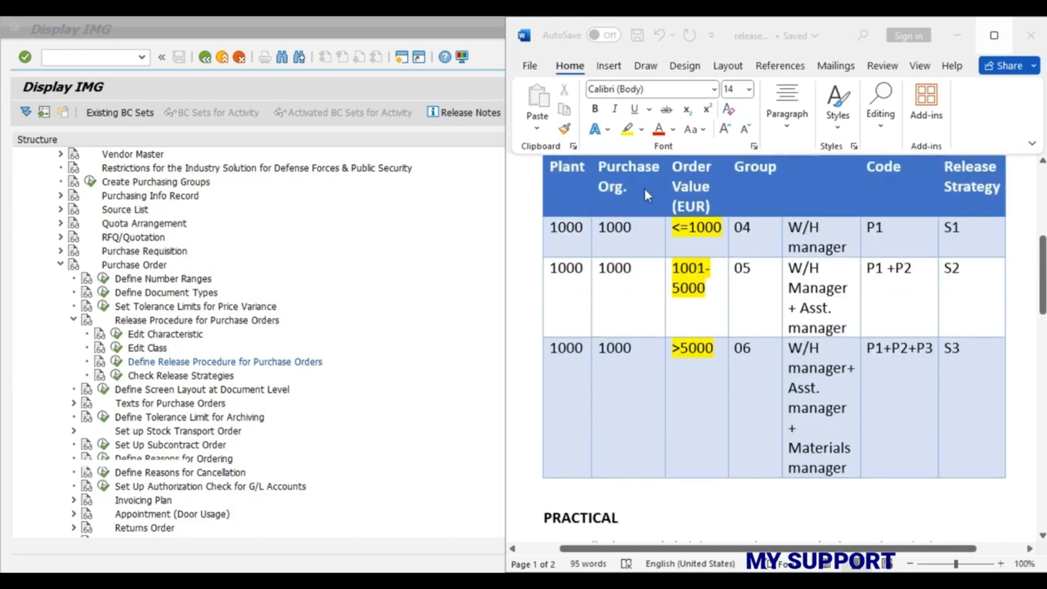
{"action": "scroll", "coordinate": [779, 221], "scroll_direction": "down", "scroll_amount": 1}
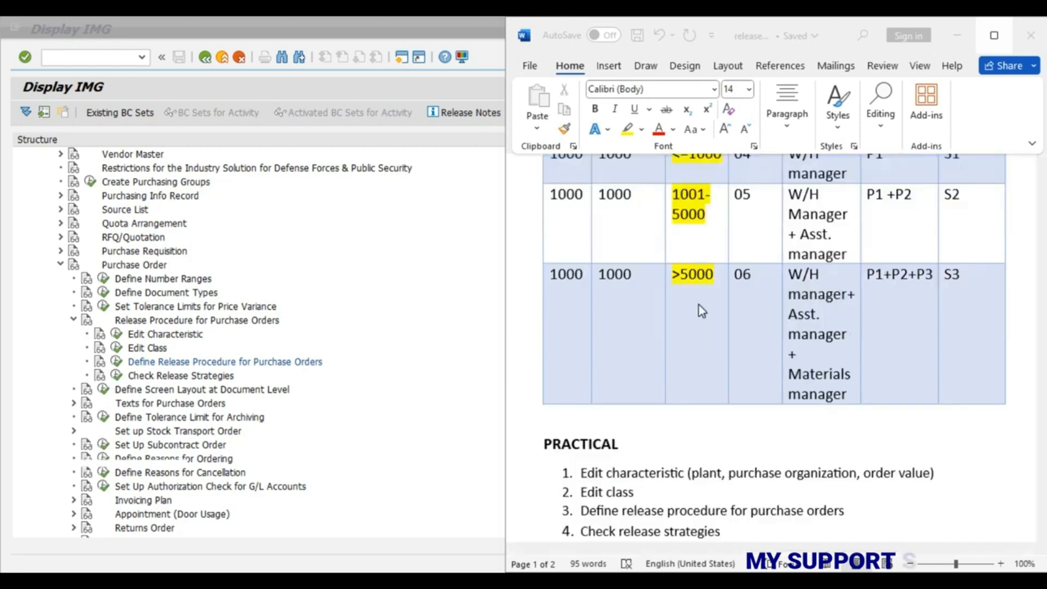
{"action": "scroll", "coordinate": [780, 221], "scroll_direction": "up", "scroll_amount": 2}
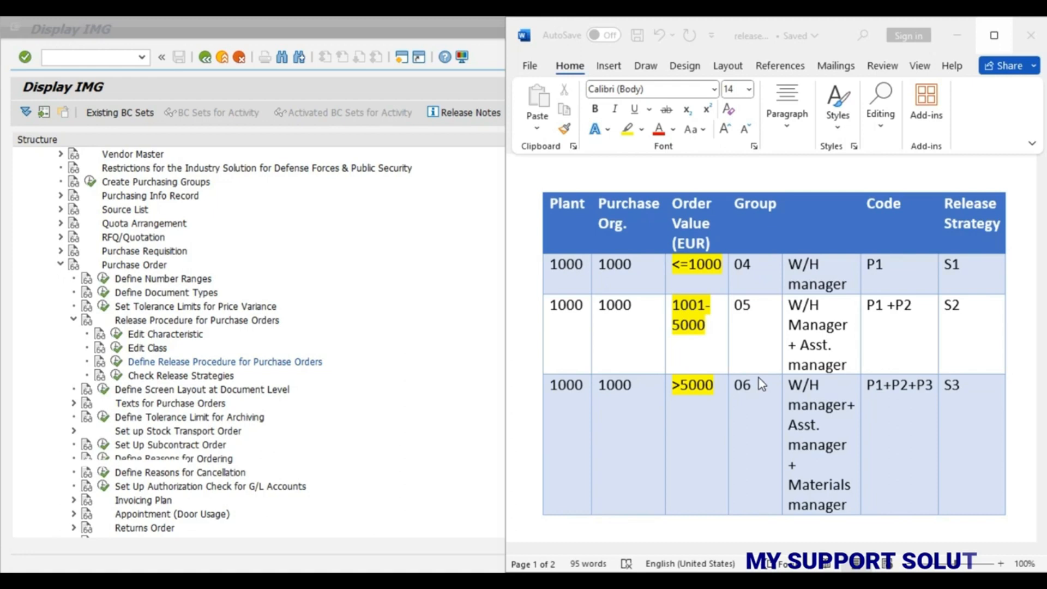
{"action": "scroll", "coordinate": [829, 276], "scroll_direction": "down", "scroll_amount": 3}
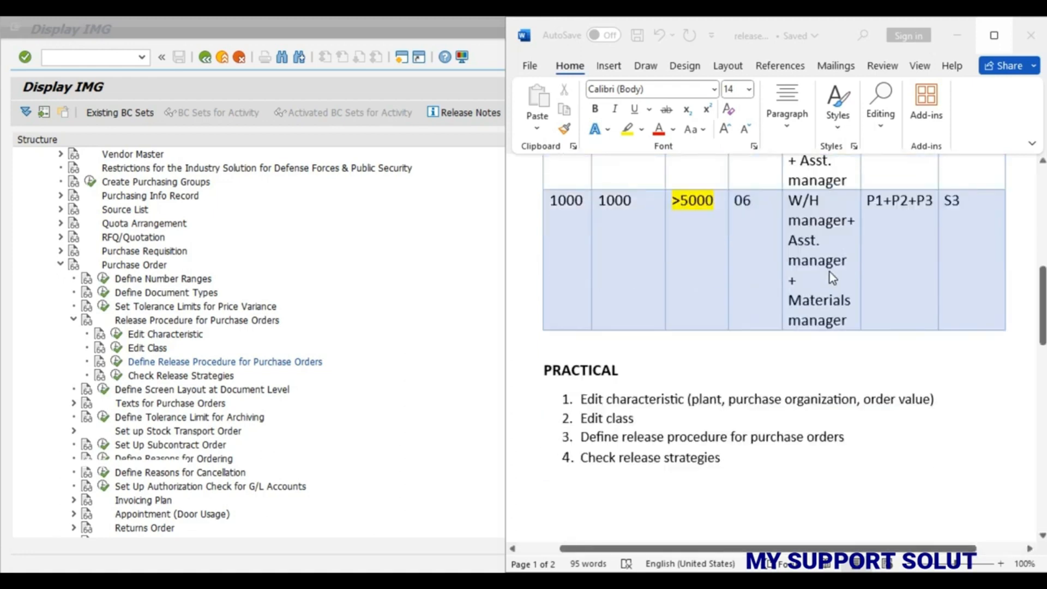
{"action": "scroll", "coordinate": [831, 276], "scroll_direction": "down", "scroll_amount": 3}
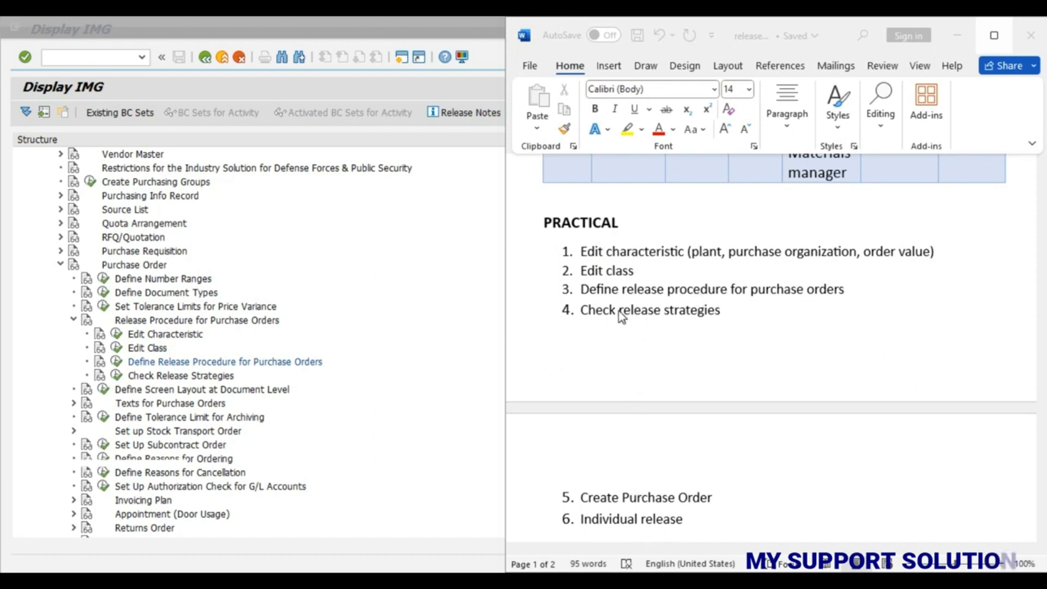
Open the Edit Characteristic activity under Release Procedure for Purchase Orders and start creating the characteristic ZPLANT.
{"action": "left_click", "coordinate": [360, 343]}
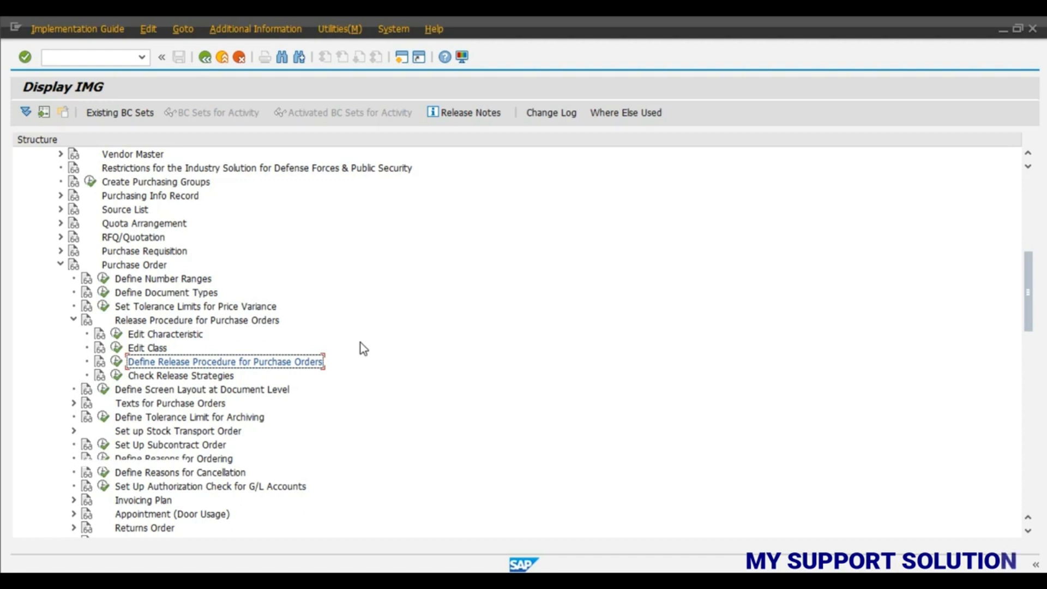
{"action": "left_click", "coordinate": [119, 338]}
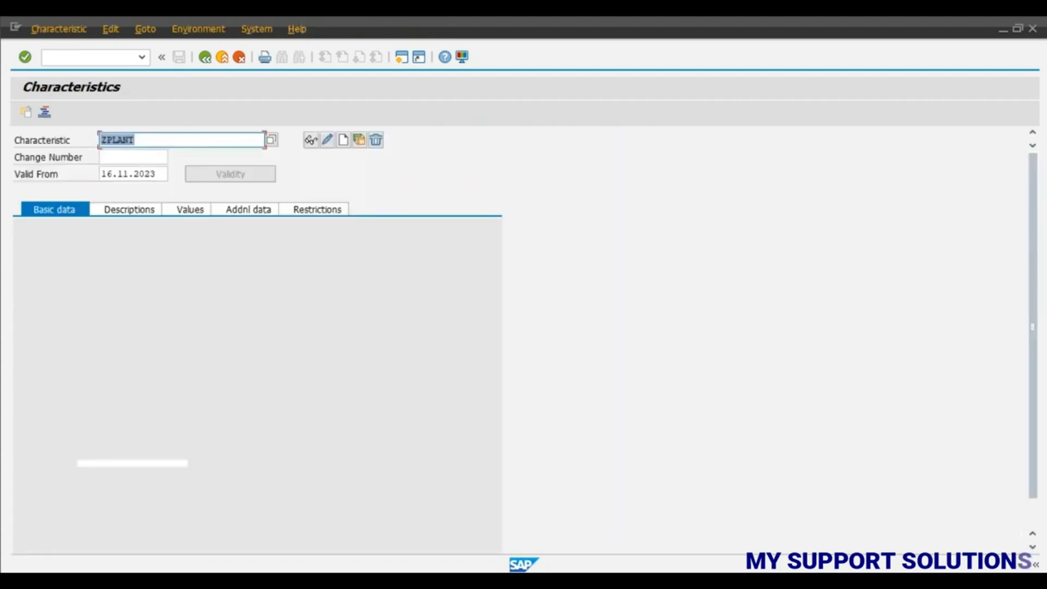
{"action": "key", "text": "alt+Tab"}
{"action": "scroll", "coordinate": [891, 368], "scroll_direction": "up", "scroll_amount": 5}
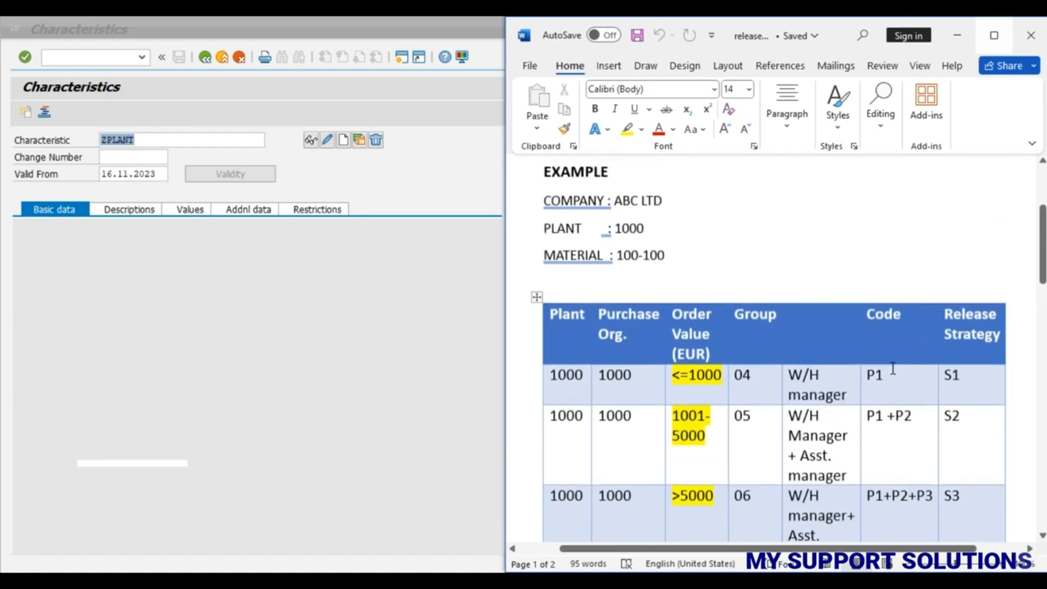
{"action": "scroll", "coordinate": [892, 368], "scroll_direction": "down", "scroll_amount": 4}
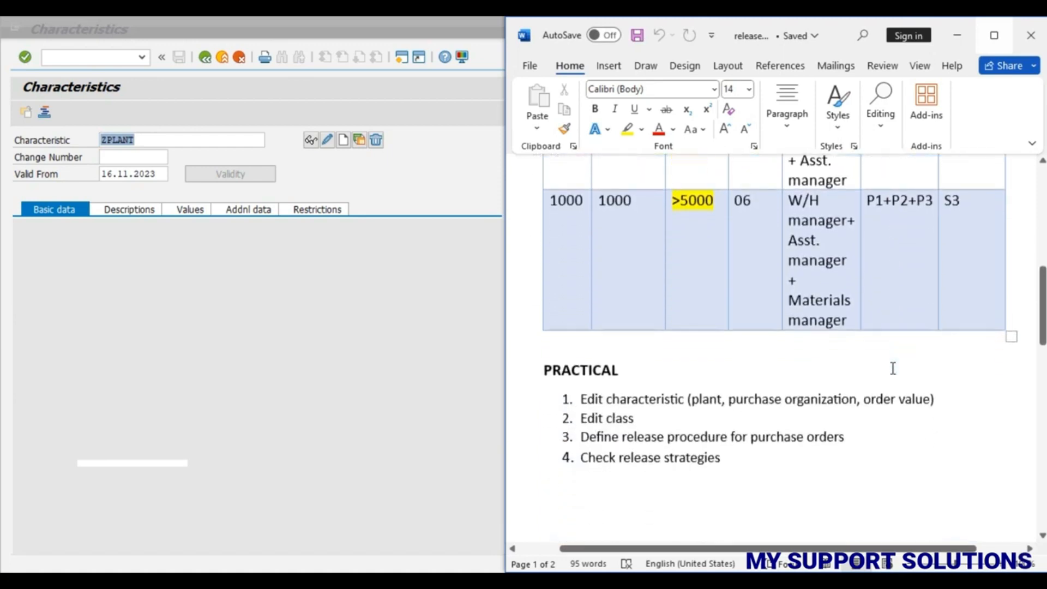
{"action": "scroll", "coordinate": [892, 368], "scroll_direction": "up", "scroll_amount": 6}
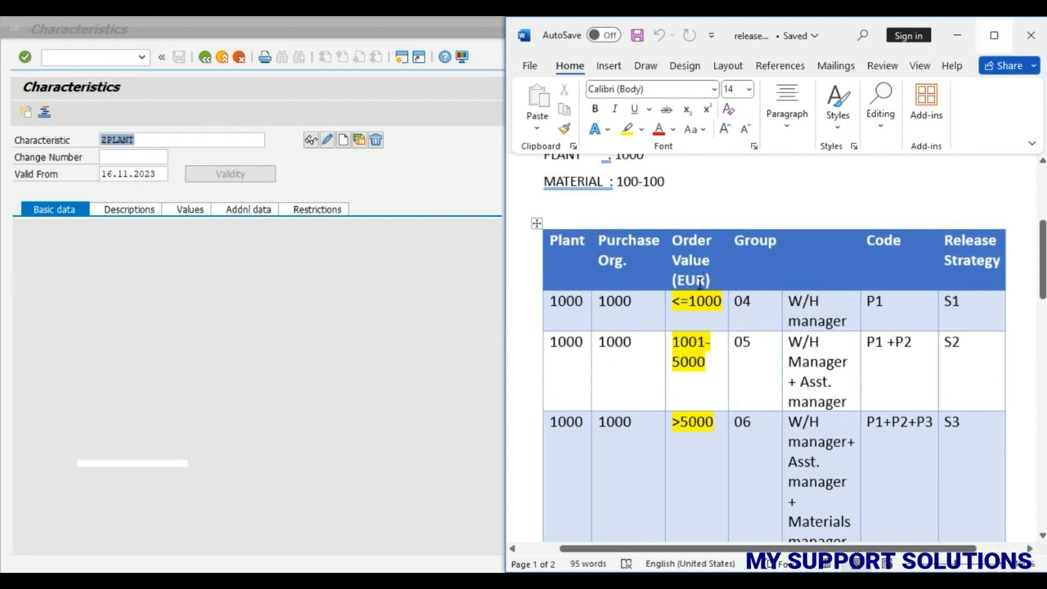
{"action": "left_click", "coordinate": [169, 140]}
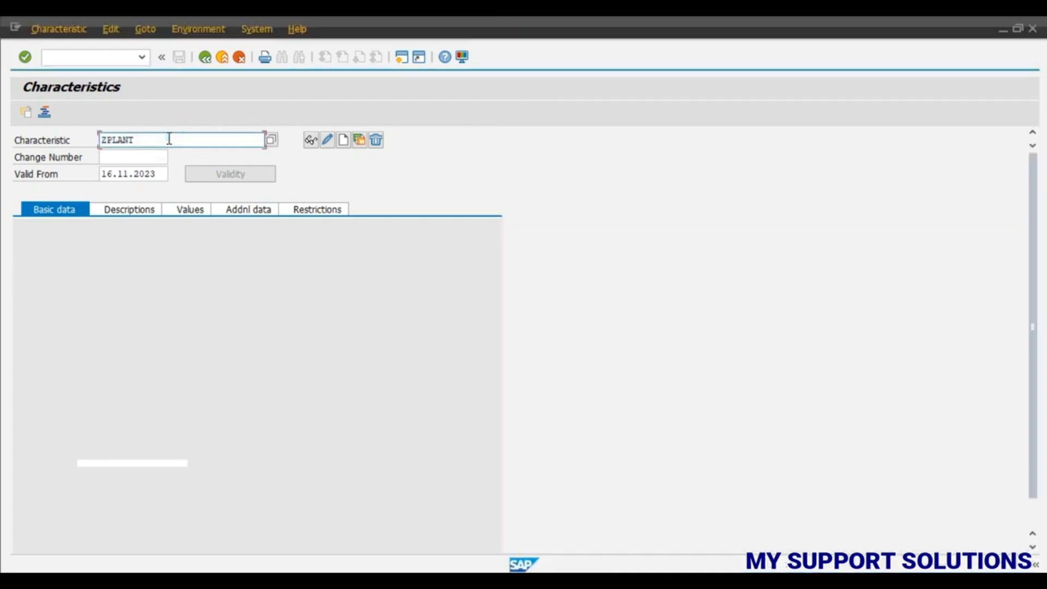
{"action": "left_click", "coordinate": [343, 142]}
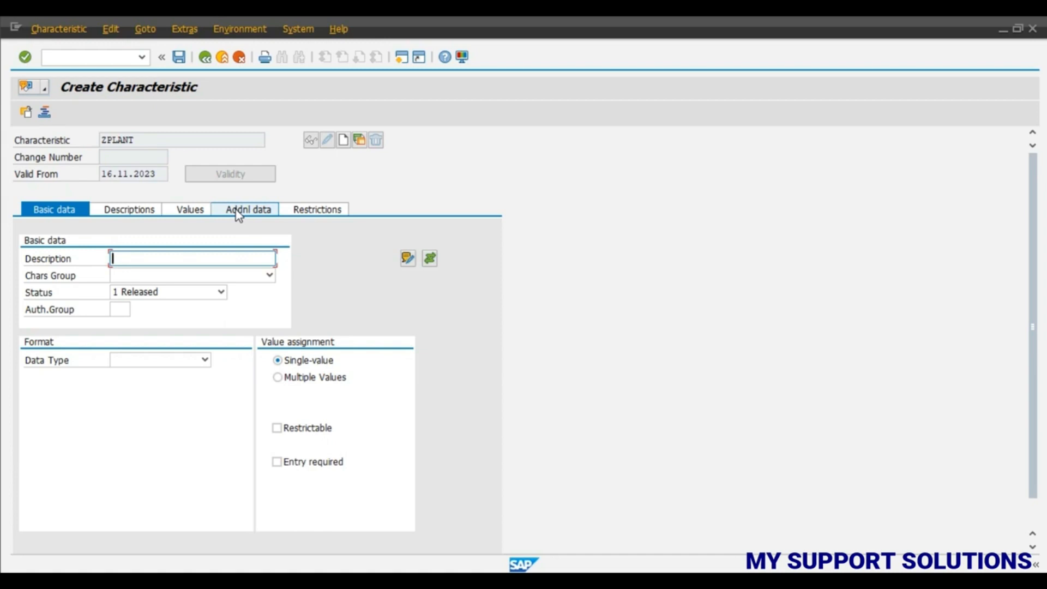
Reference the ZPLANT characteristic to table CEKKO, field WERKS, and accept the dictionary format data.
{"action": "left_click", "coordinate": [239, 214]}
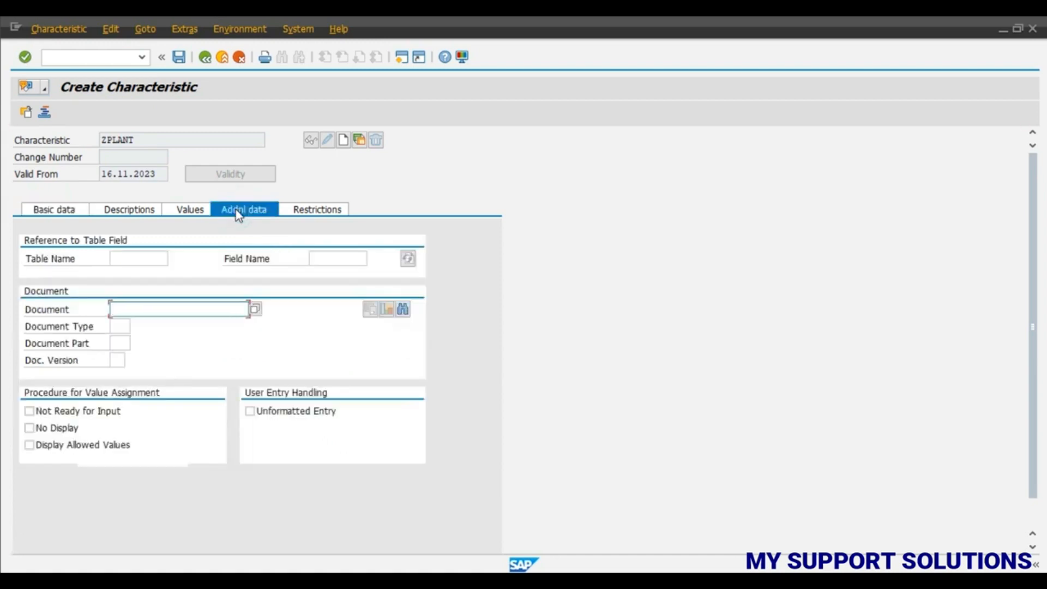
{"action": "left_click", "coordinate": [139, 260]}
{"action": "type", "text": "ce"}
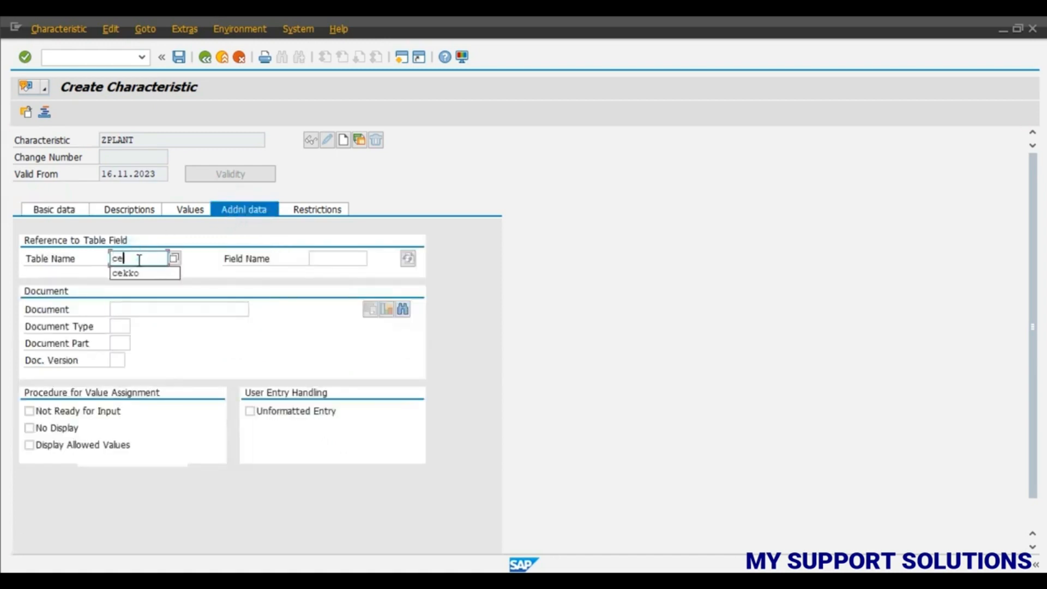
{"action": "type", "text": "kko"}
{"action": "key", "text": "Tab"}
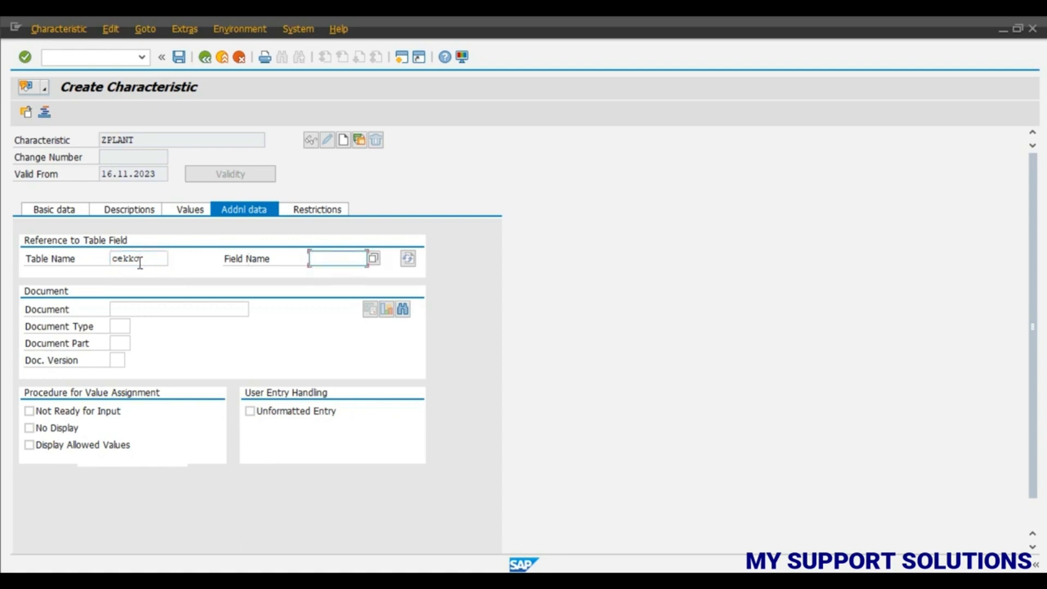
{"action": "type", "text": "we"}
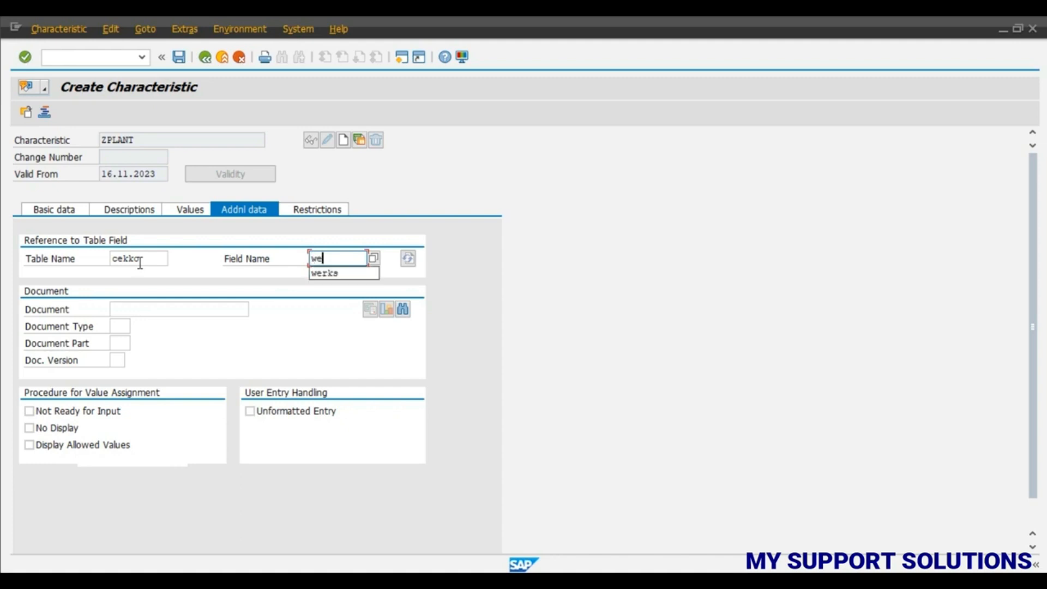
{"action": "key", "text": "Down"}
{"action": "key", "text": "Return"}
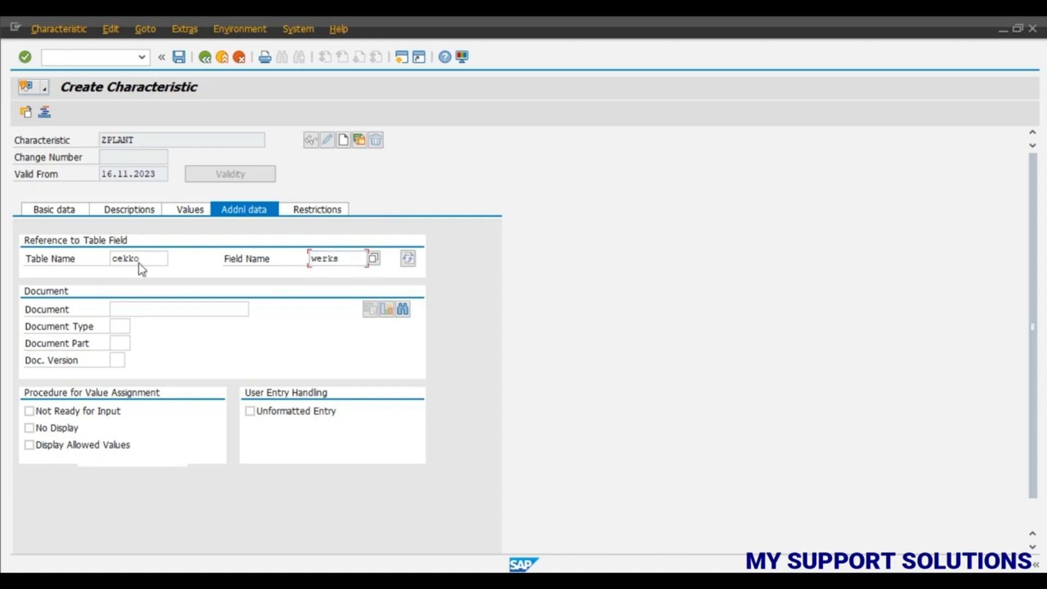
{"action": "key", "text": "Return"}
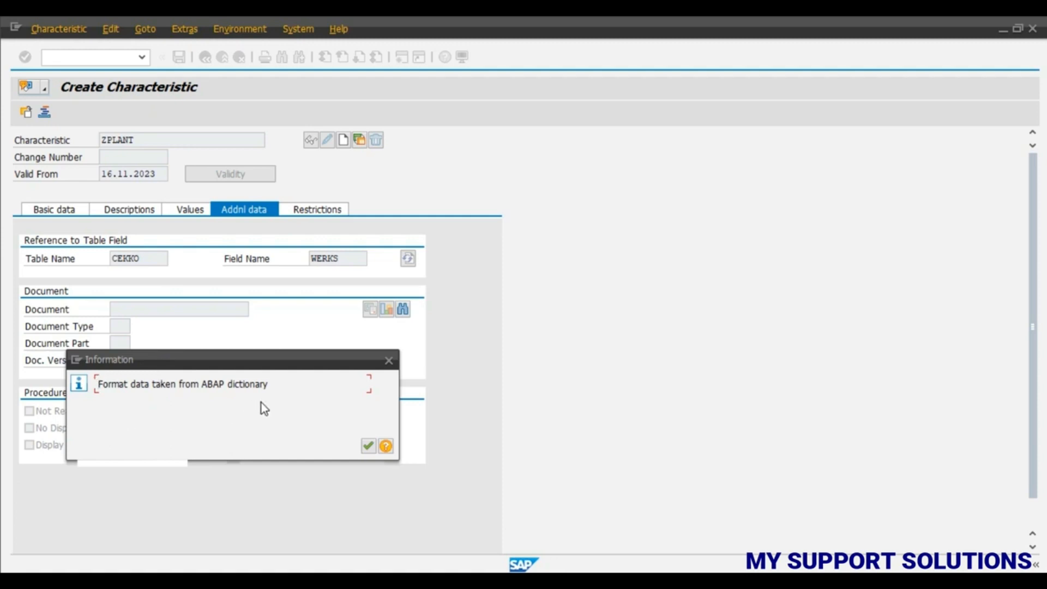
{"action": "left_click", "coordinate": [368, 447]}
Check the basic data of ZPLANT and add 1000 as an allowed characteristic value.
{"action": "left_click", "coordinate": [69, 211]}
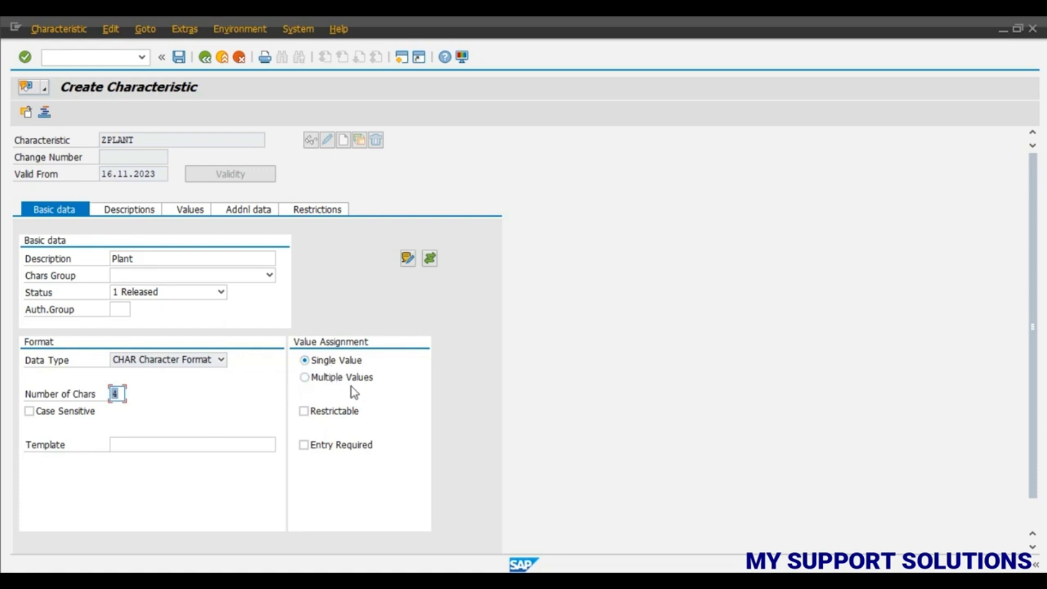
{"action": "left_click", "coordinate": [190, 210]}
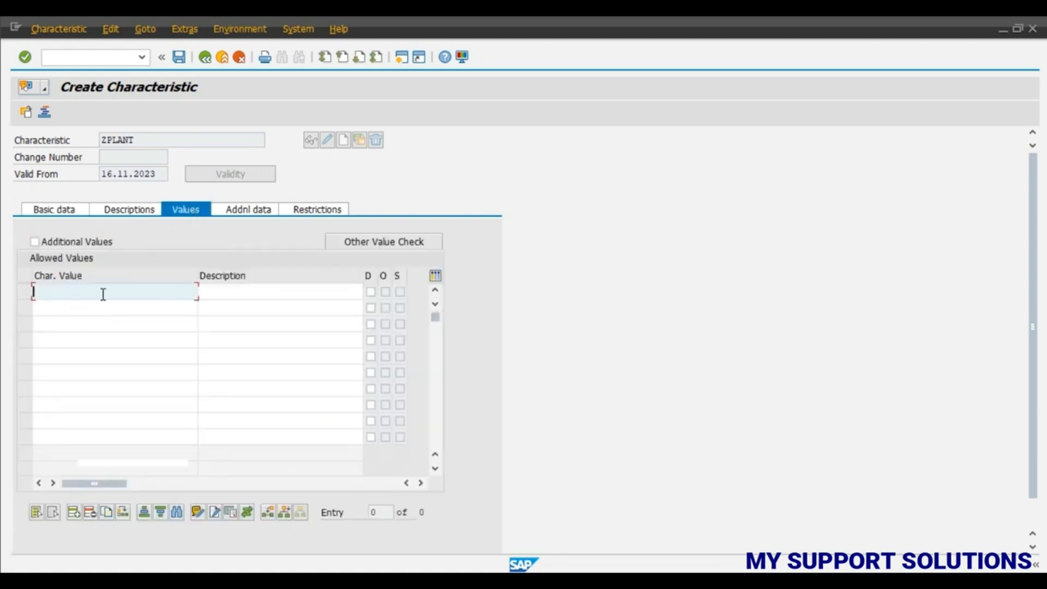
{"action": "type", "text": "1000"}
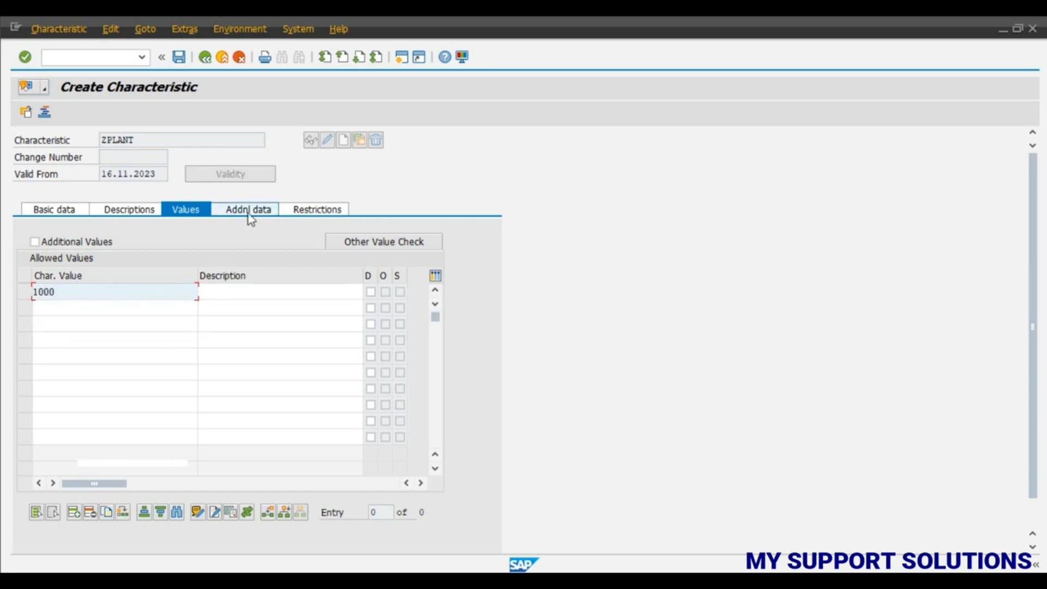
Restrict ZPLANT to class type 032 and save the characteristic.
{"action": "left_click", "coordinate": [295, 211]}
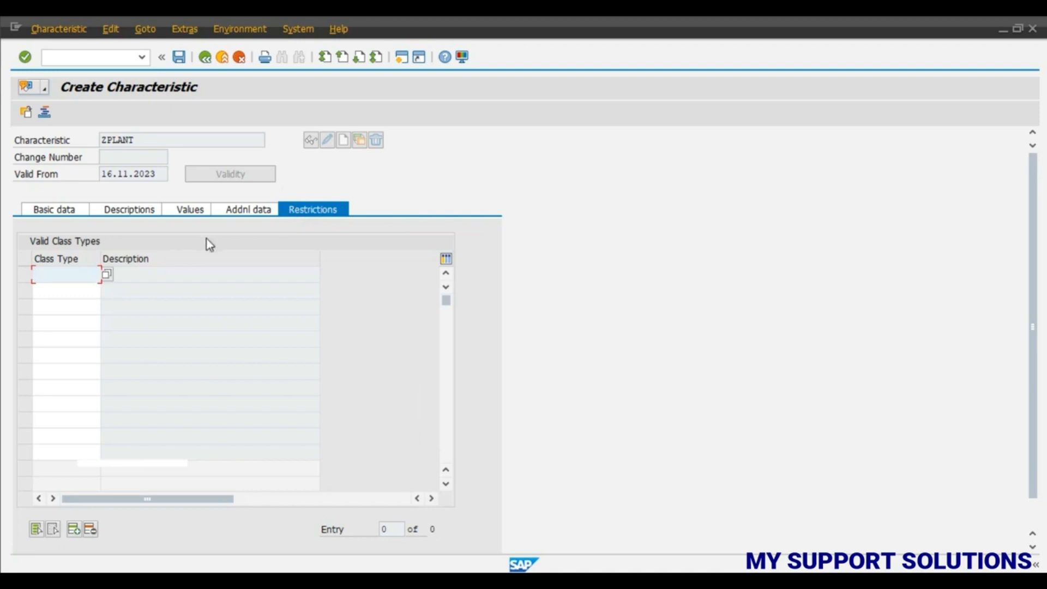
{"action": "type", "text": "032"}
{"action": "key", "text": "Return"}
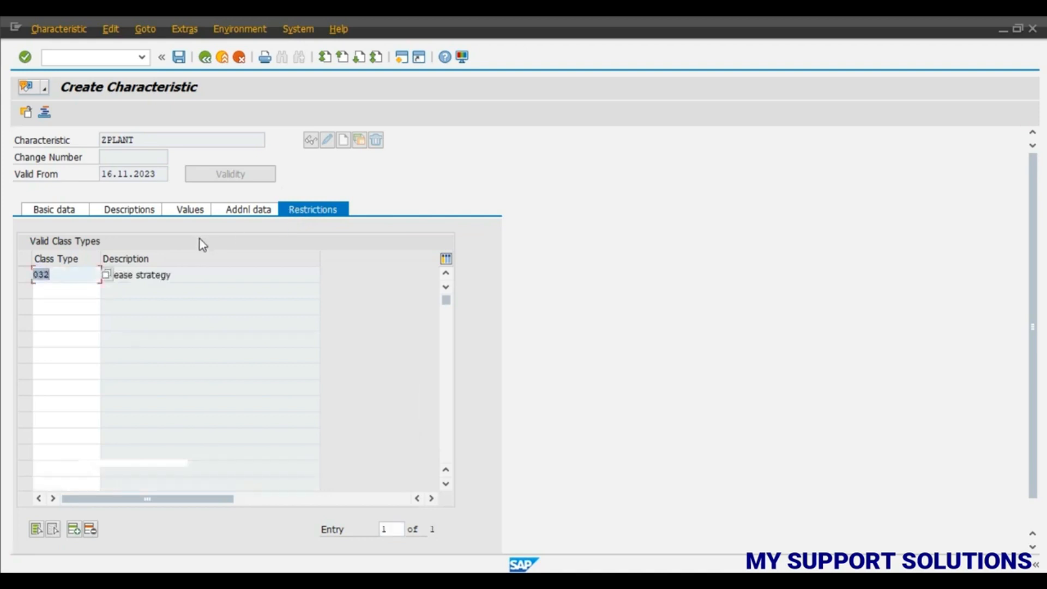
{"action": "left_click", "coordinate": [188, 273]}
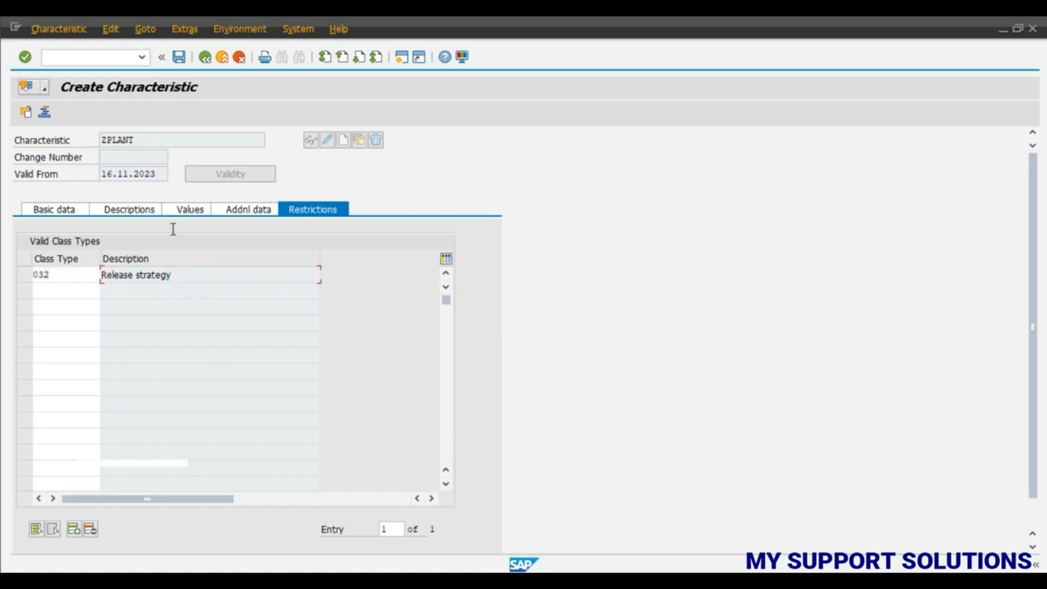
{"action": "left_click", "coordinate": [194, 208]}
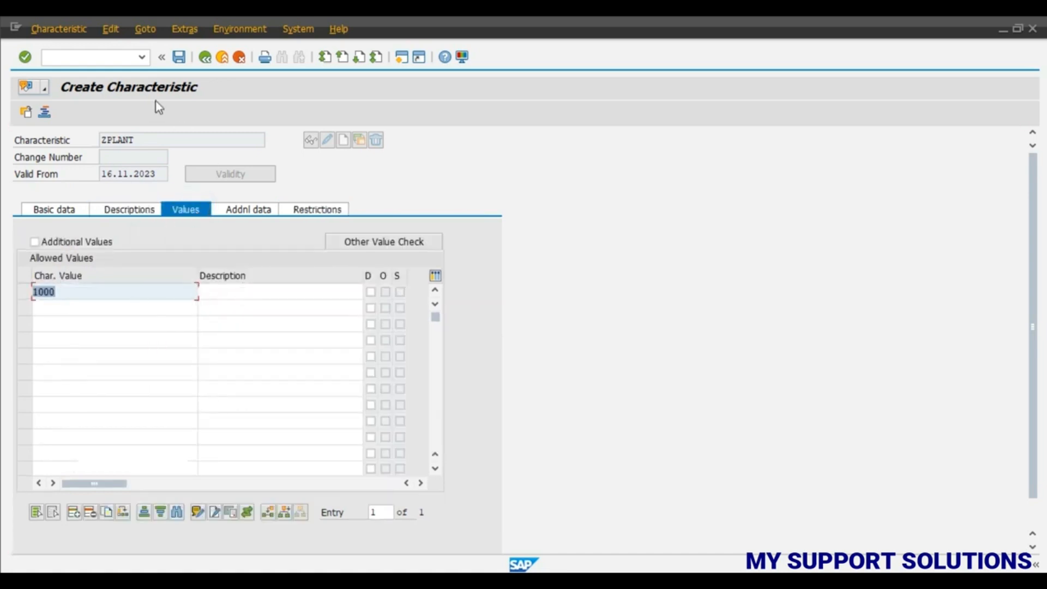
{"action": "left_click", "coordinate": [179, 56]}
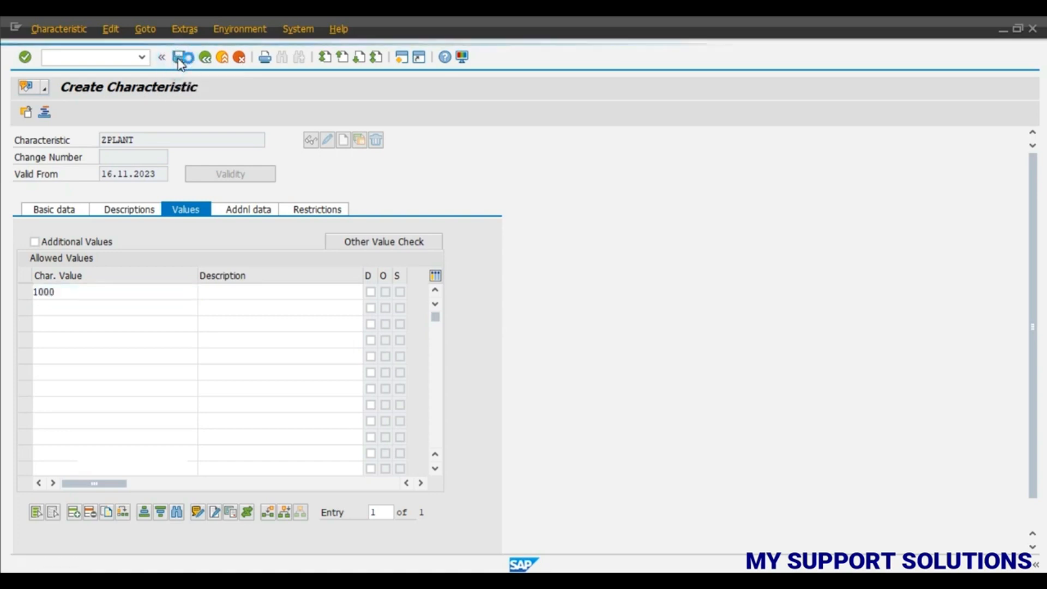
Start creating a new characteristic named ZVALUE.
{"action": "left_click", "coordinate": [143, 140]}
{"action": "key", "text": "BackSpace"}
{"action": "key", "text": "BackSpace"}
{"action": "key", "text": "BackSpace"}
{"action": "key", "text": "BackSpace"}
{"action": "key", "text": "BackSpace"}
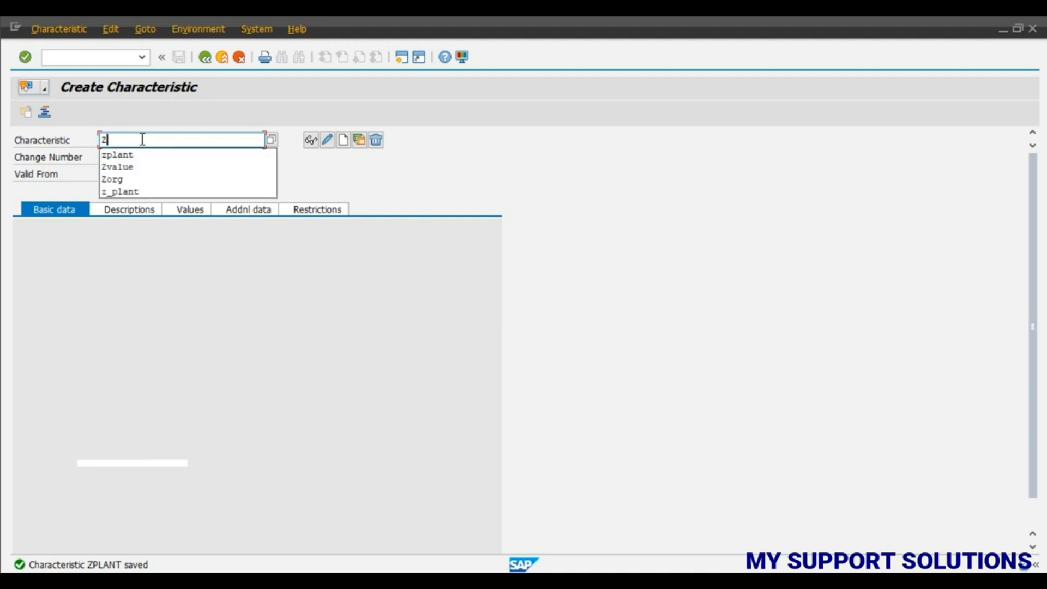
{"action": "key", "text": "Down"}
{"action": "key", "text": "Down"}
{"action": "key", "text": "Return"}
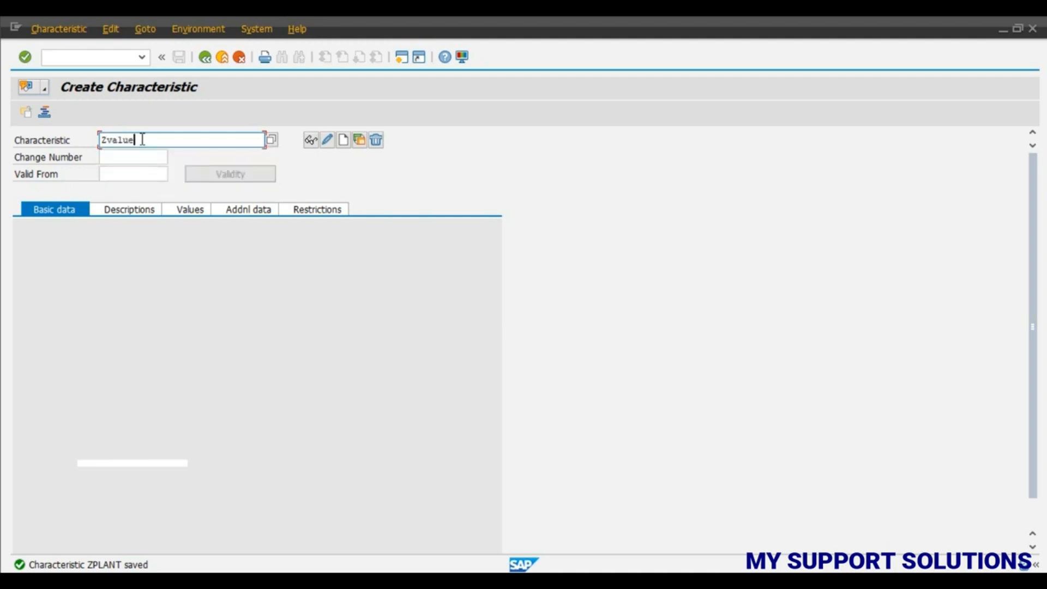
{"action": "key", "text": "Return"}
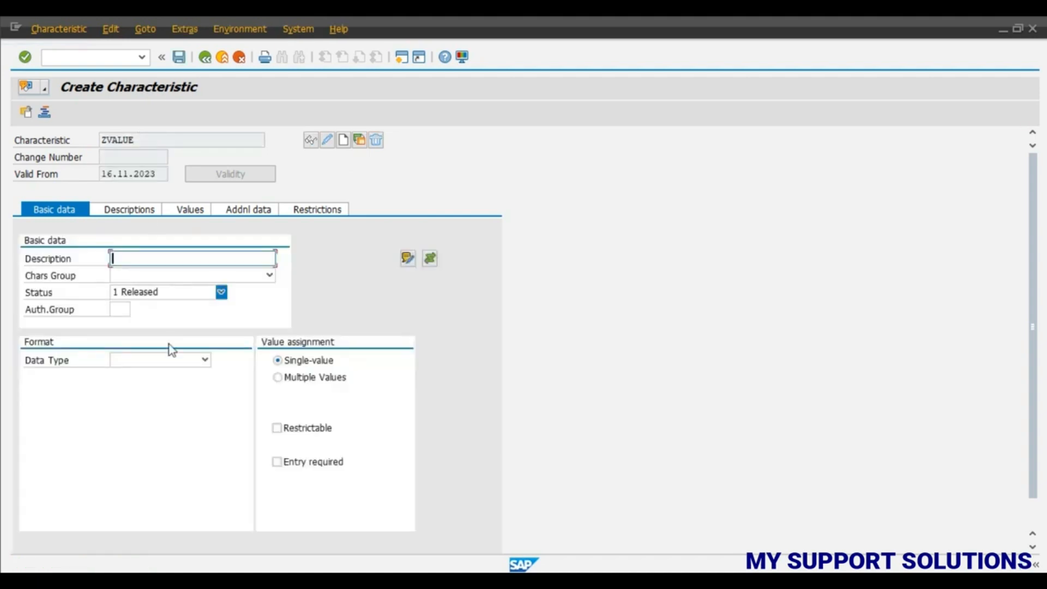
Reference the ZVALUE characteristic to table CEKKO, field GNETW, and accept the dictionary format and currency notices.
{"action": "left_click", "coordinate": [248, 211]}
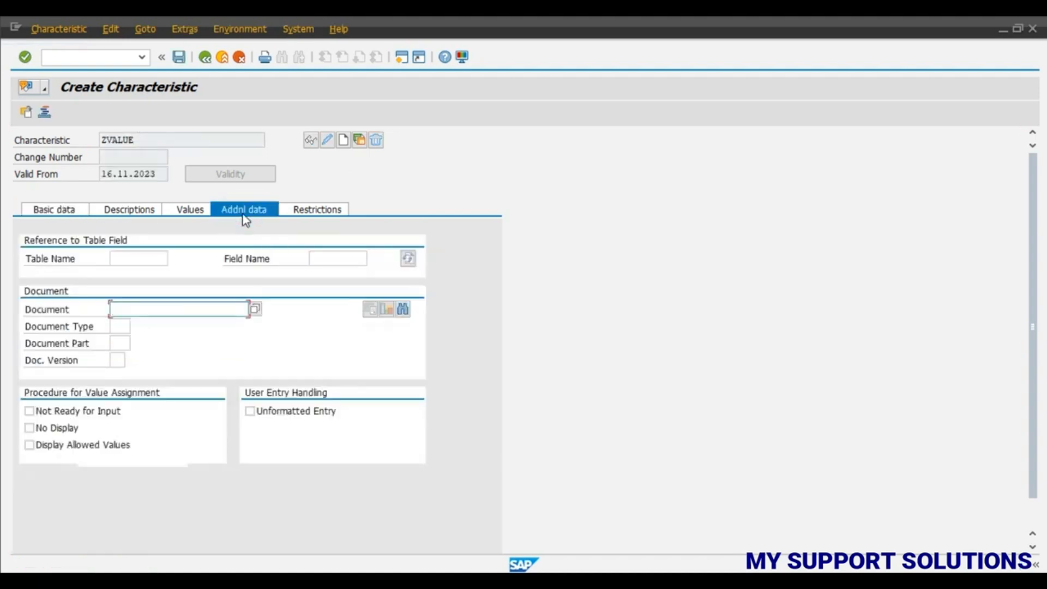
{"action": "left_click", "coordinate": [137, 260]}
{"action": "type", "text": "ce"}
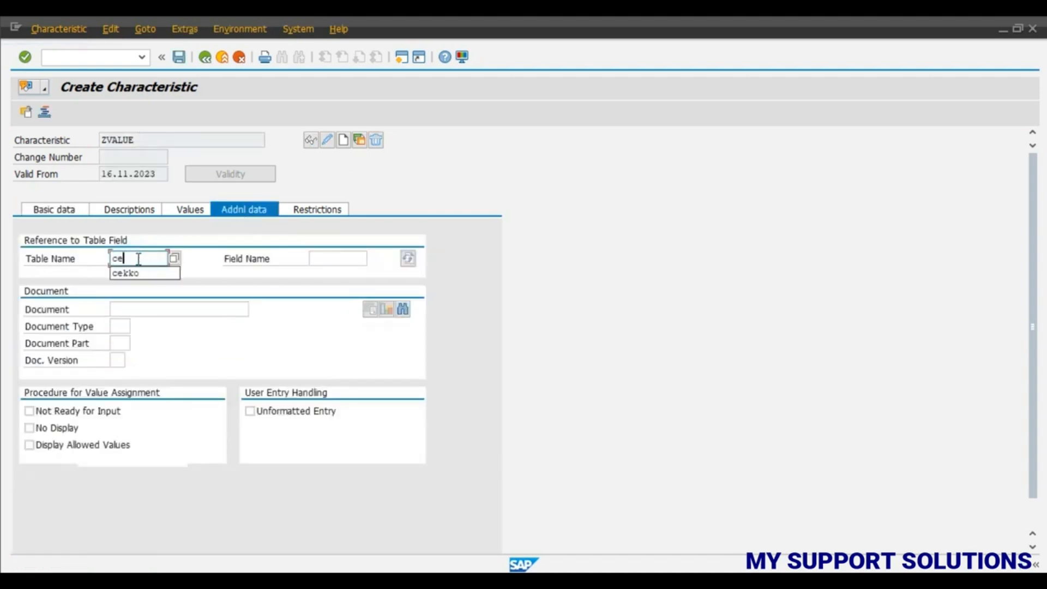
{"action": "key", "text": "Down"}
{"action": "key", "text": "Return"}
{"action": "key", "text": "Tab"}
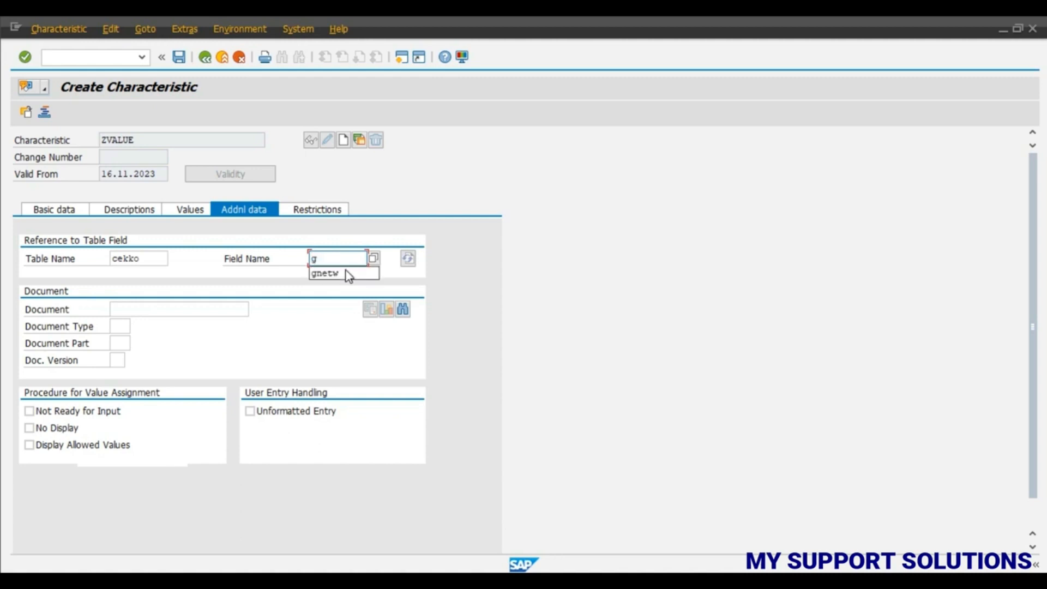
{"action": "type", "text": "g"}
{"action": "key", "text": "Down"}
{"action": "key", "text": "Return"}
{"action": "key", "text": "Return"}
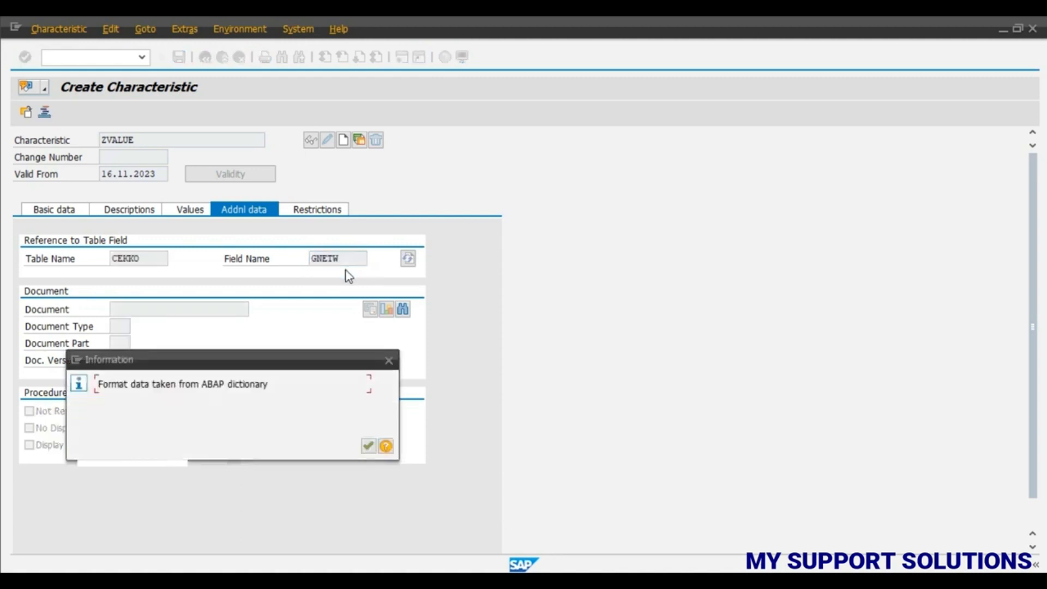
{"action": "left_click", "coordinate": [368, 446]}
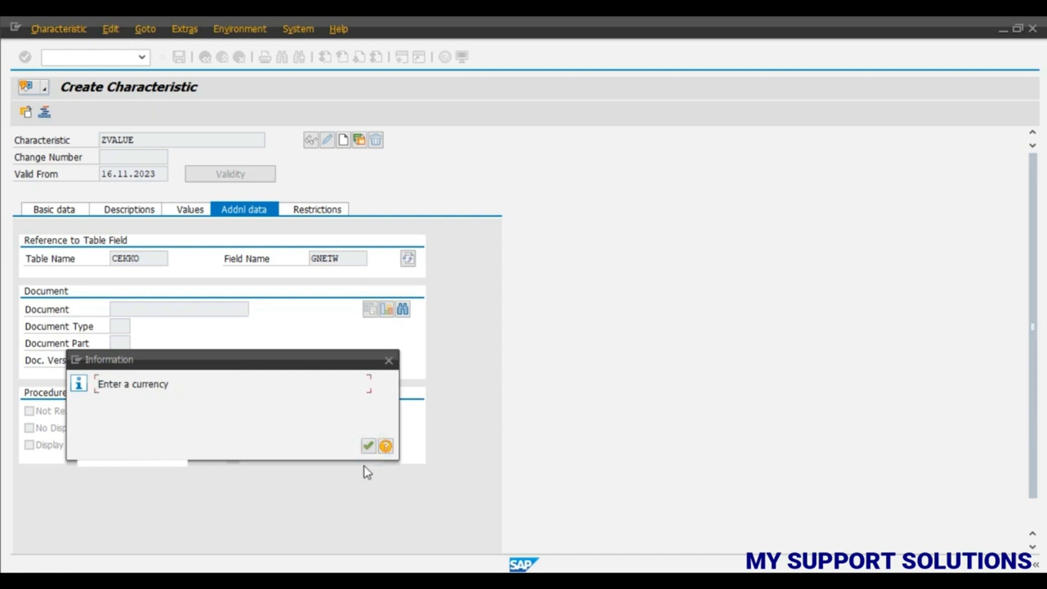
{"action": "left_click", "coordinate": [368, 446]}
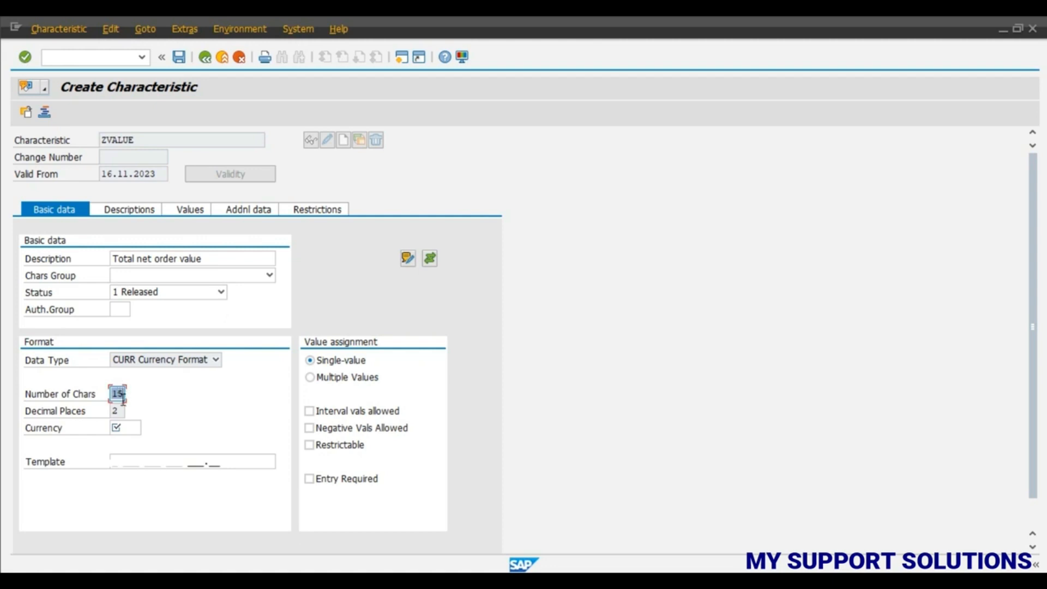
Set the currency of ZVALUE to EUR and allow multiple values and interval values, accepting the reference characteristic notice.
{"action": "left_click", "coordinate": [117, 428]}
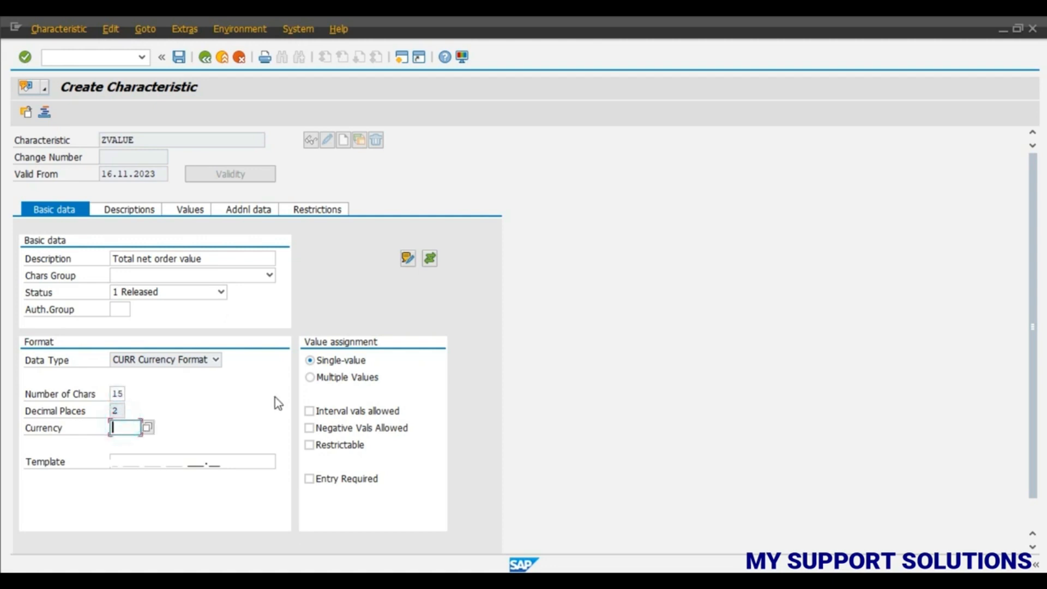
{"action": "type", "text": "eur"}
{"action": "left_click", "coordinate": [310, 377]}
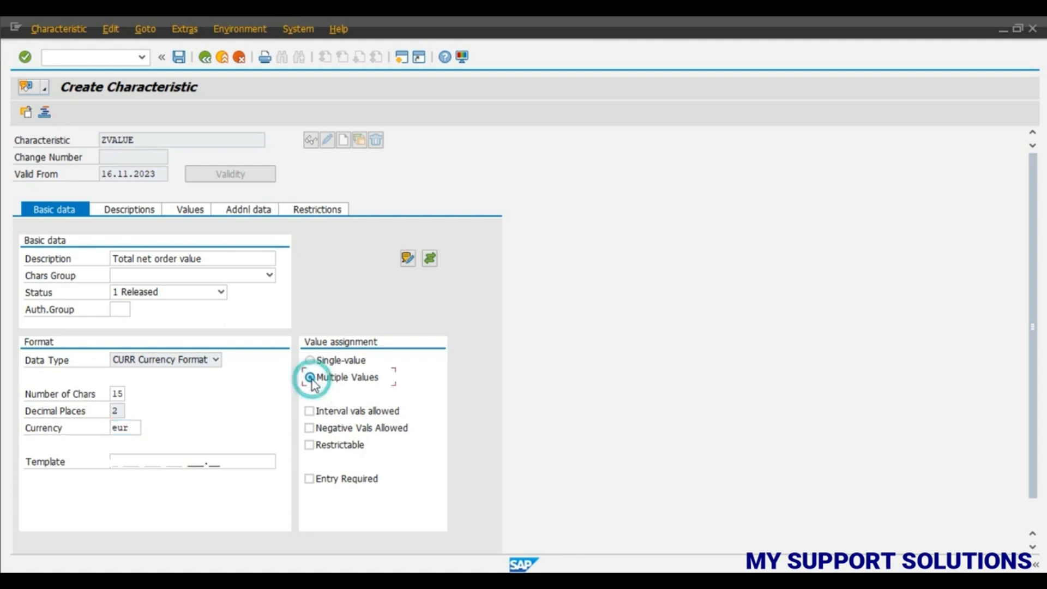
{"action": "left_click", "coordinate": [331, 416]}
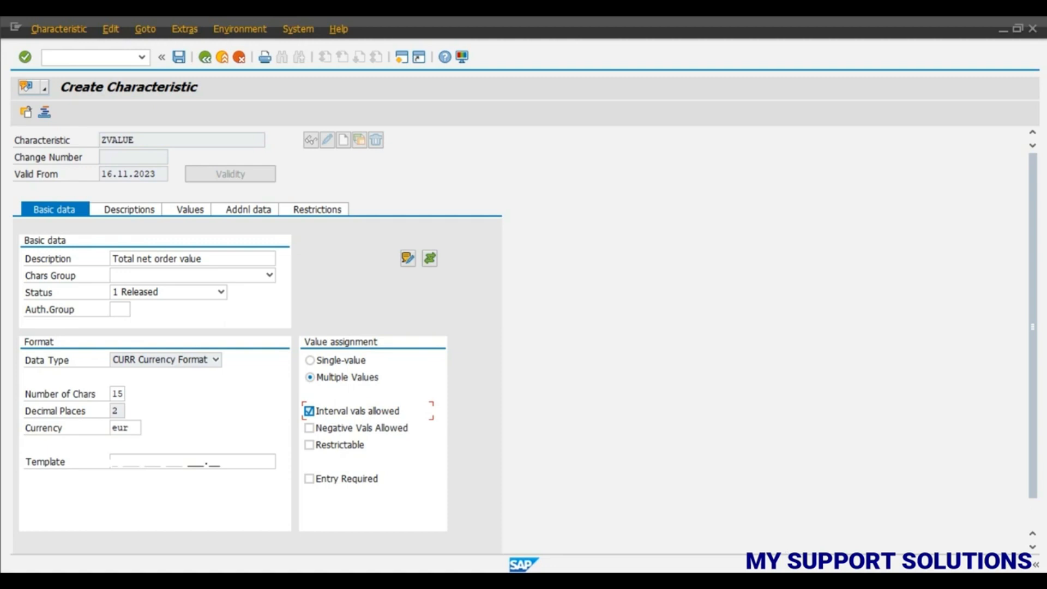
{"action": "left_click", "coordinate": [750, 580]}
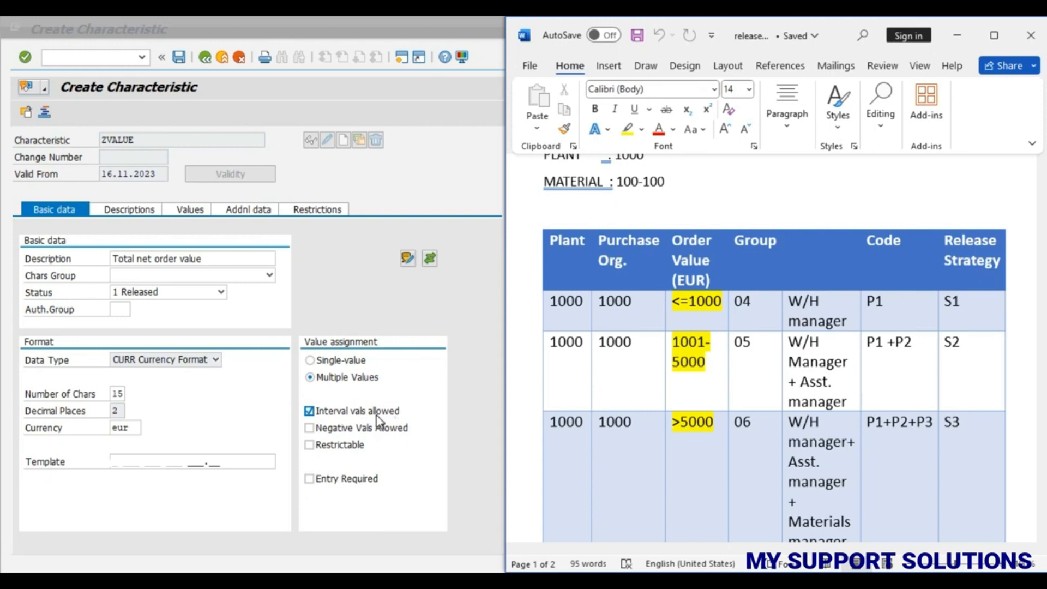
{"action": "left_click", "coordinate": [299, 210]}
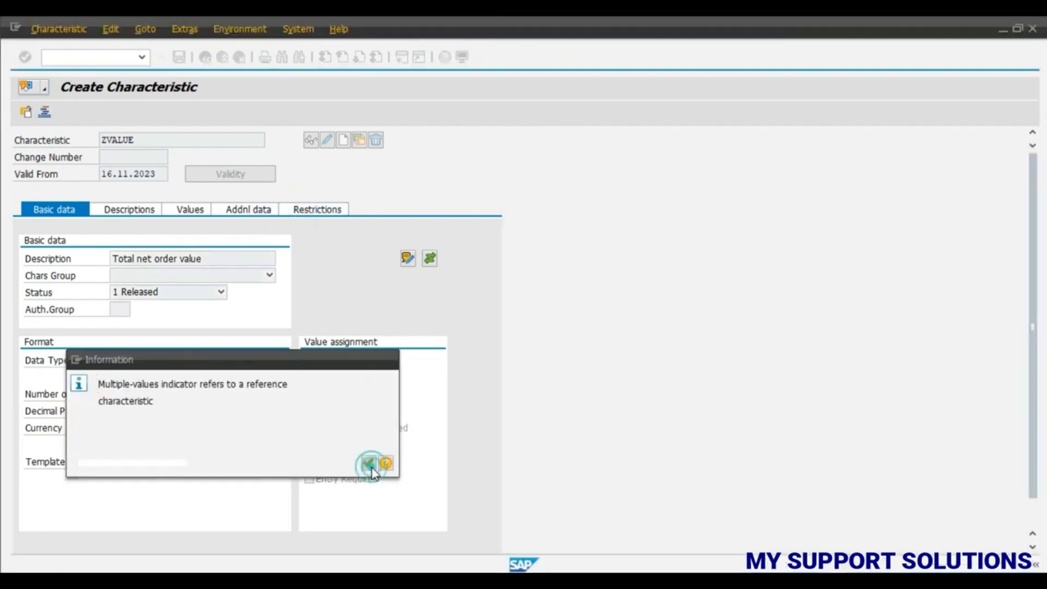
{"action": "left_click", "coordinate": [368, 462]}
Restrict ZVALUE to class type 032.
{"action": "left_click", "coordinate": [291, 213]}
{"action": "left_click", "coordinate": [80, 272]}
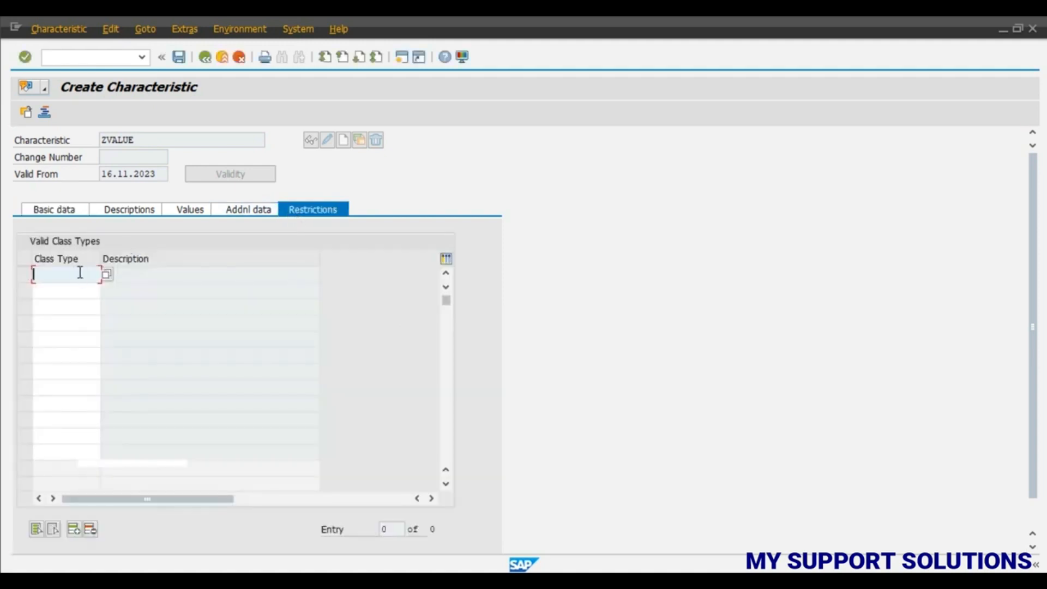
{"action": "type", "text": "032"}
{"action": "key", "text": "Return"}
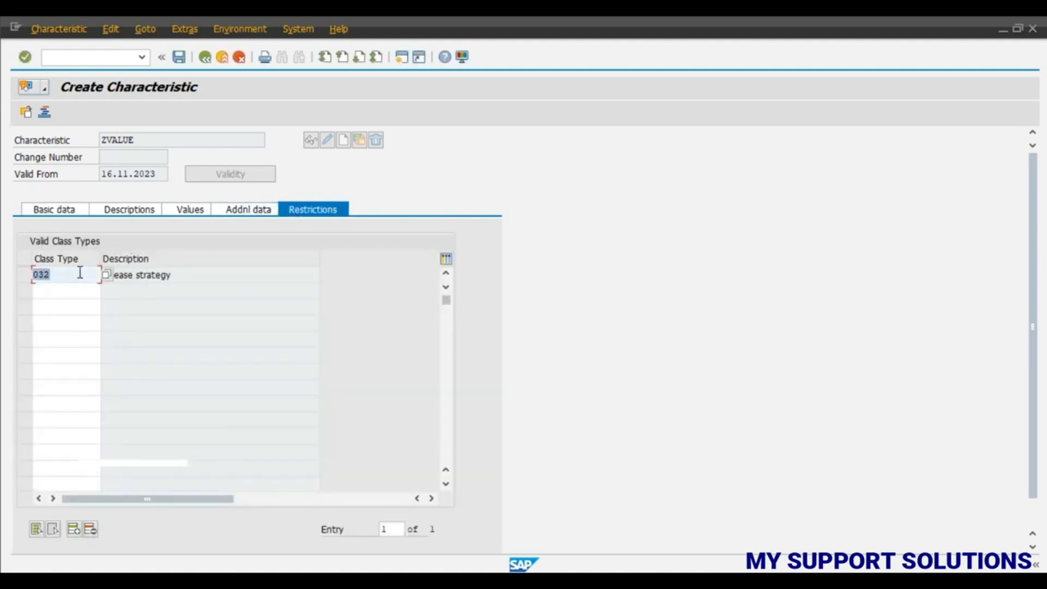
Open the allowed values of ZVALUE and check the order value ranges in the Word release document.
{"action": "left_click", "coordinate": [203, 214]}
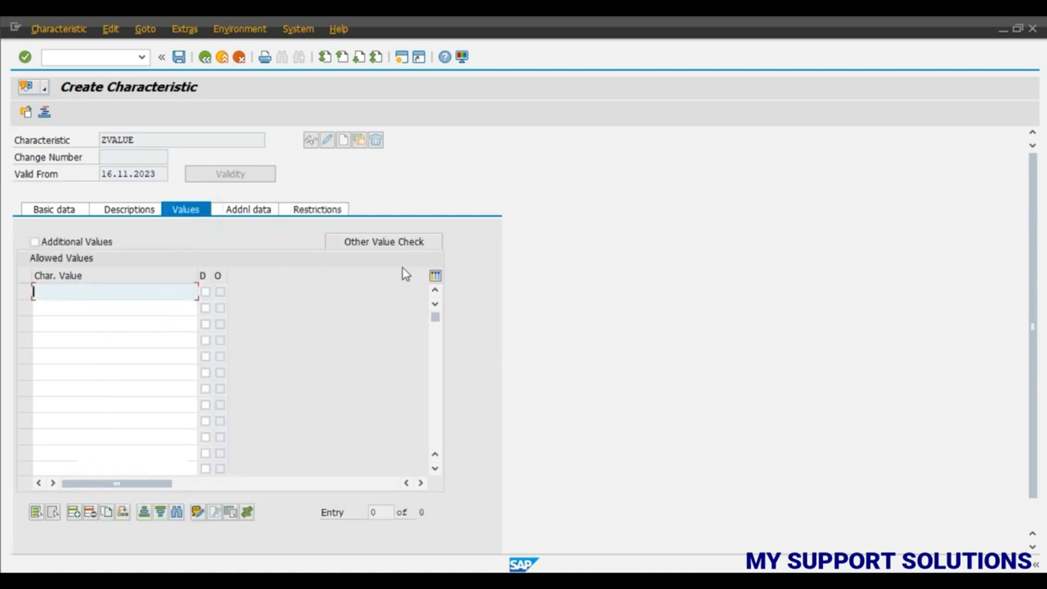
{"action": "key", "text": "alt+Tab"}
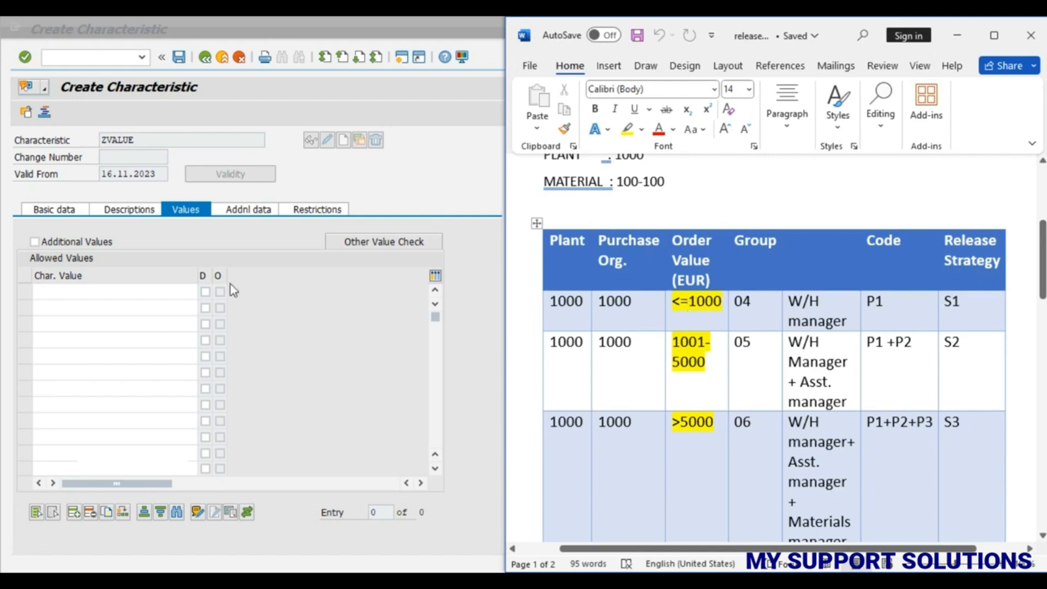
{"action": "left_click", "coordinate": [87, 291]}
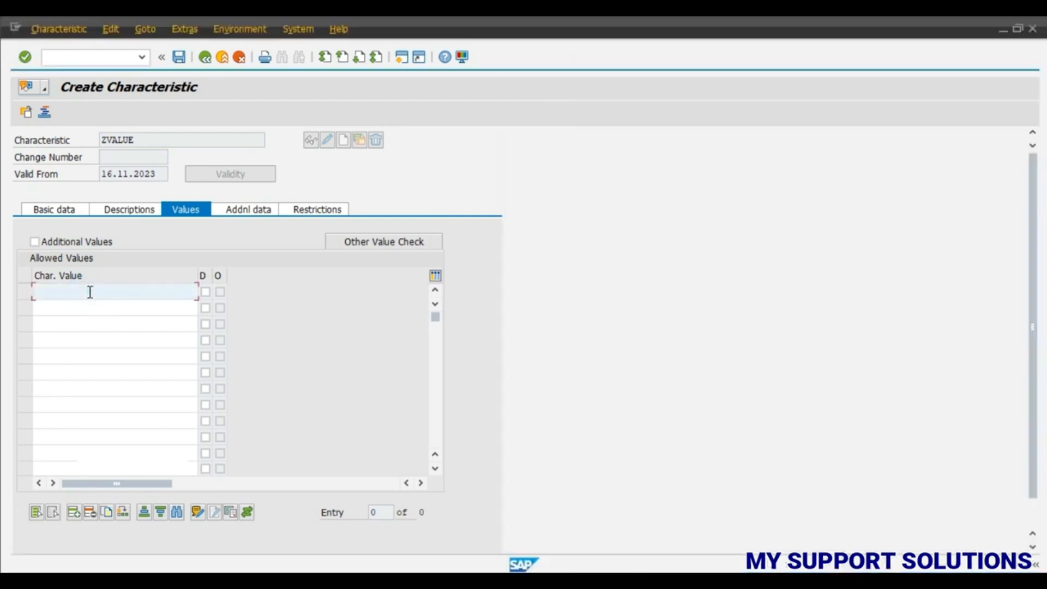
{"action": "type", "text": ">"}
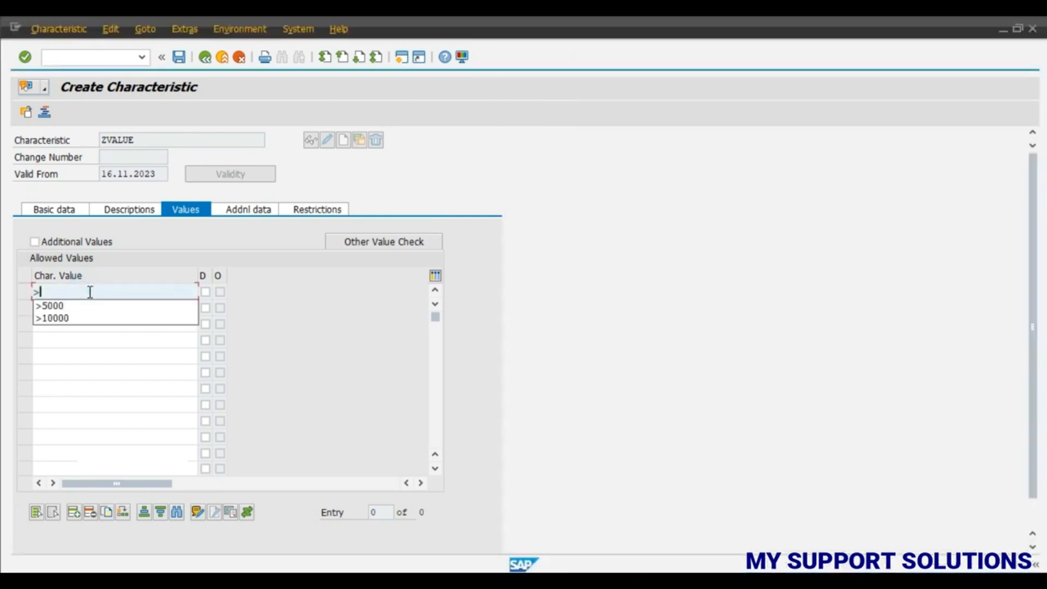
{"action": "type", "text": "=1000"}
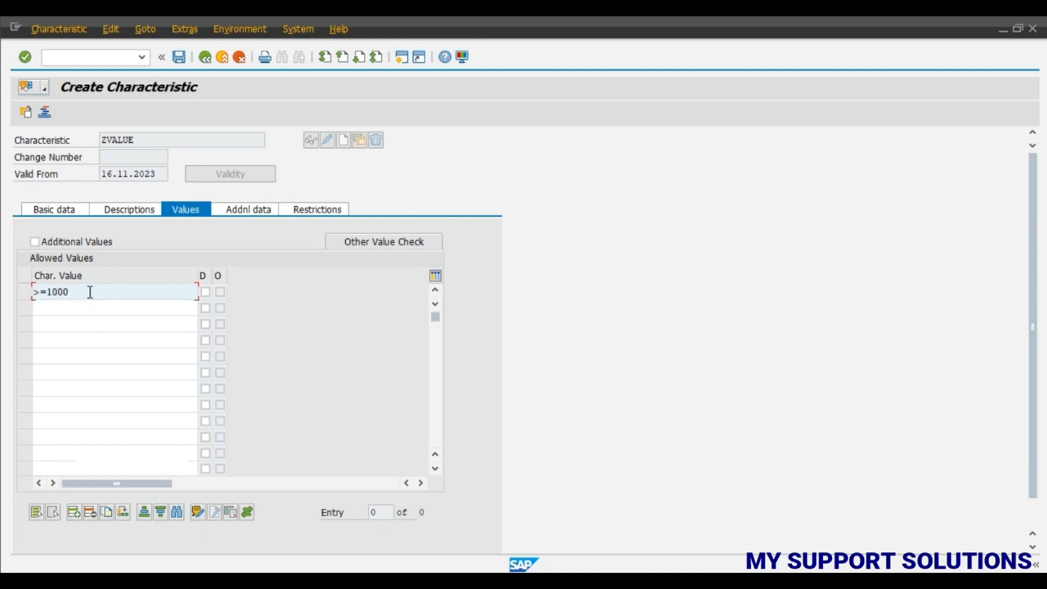
{"action": "key", "text": "BackSpace"}
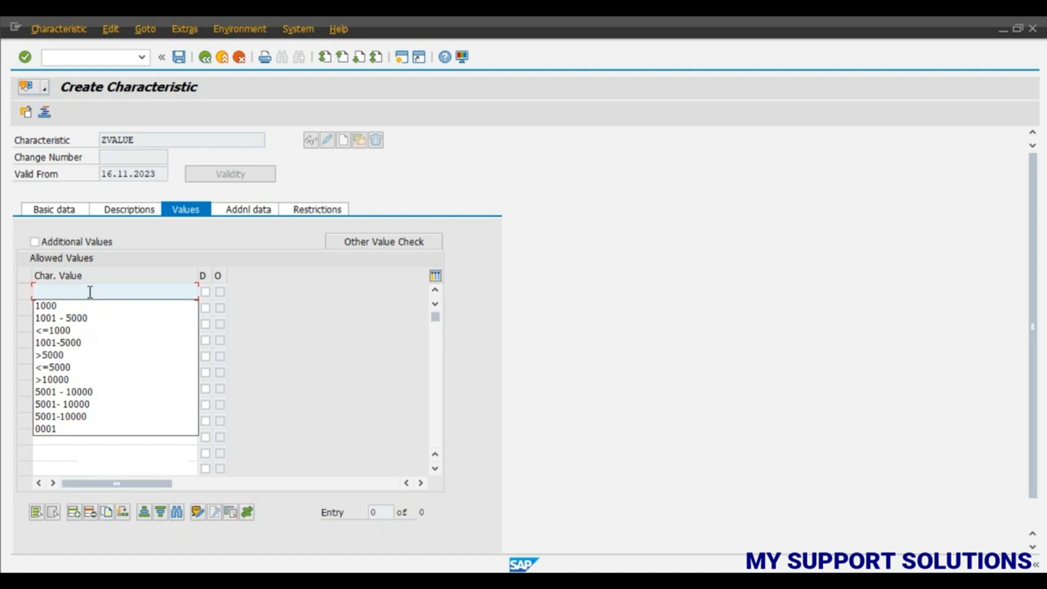
Enter <=1000 and 1001 - 5000 as the first two allowed values of ZVALUE.
{"action": "type", "text": "<"}
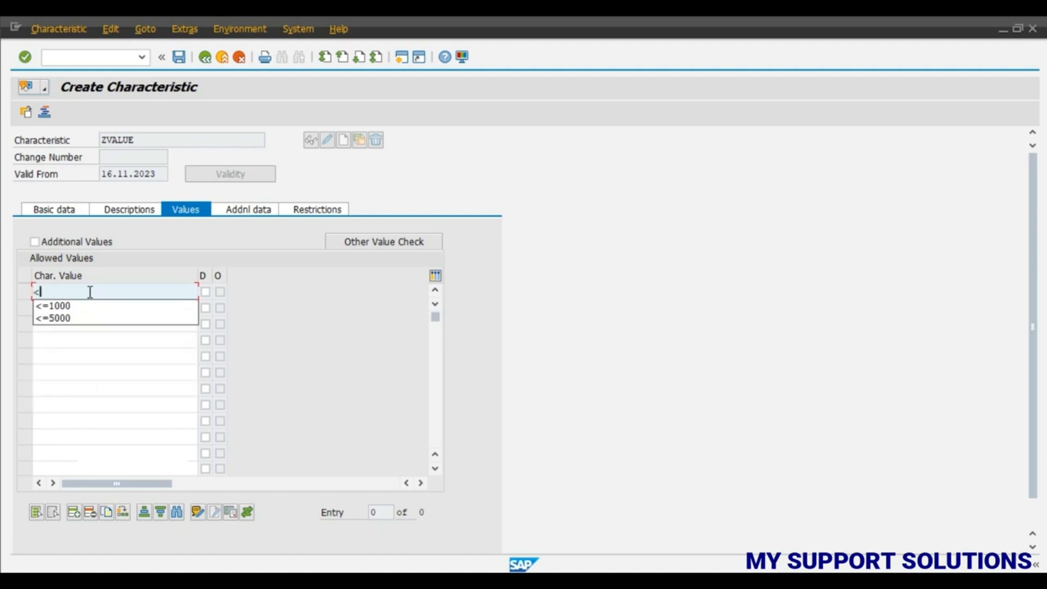
{"action": "key", "text": "Down"}
{"action": "key", "text": "Return"}
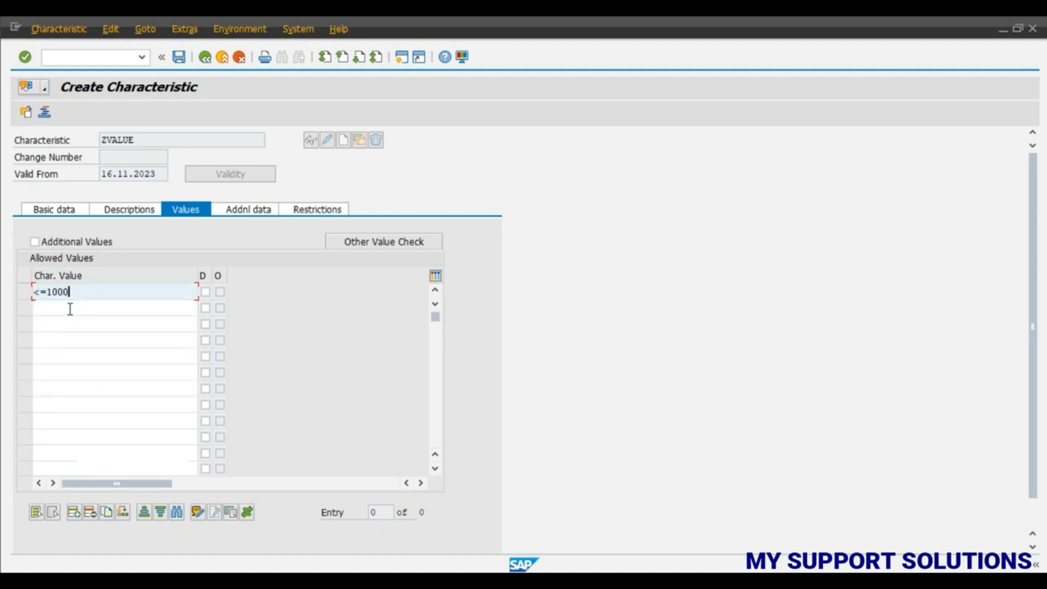
{"action": "left_click", "coordinate": [68, 307]}
{"action": "type", "text": "10"}
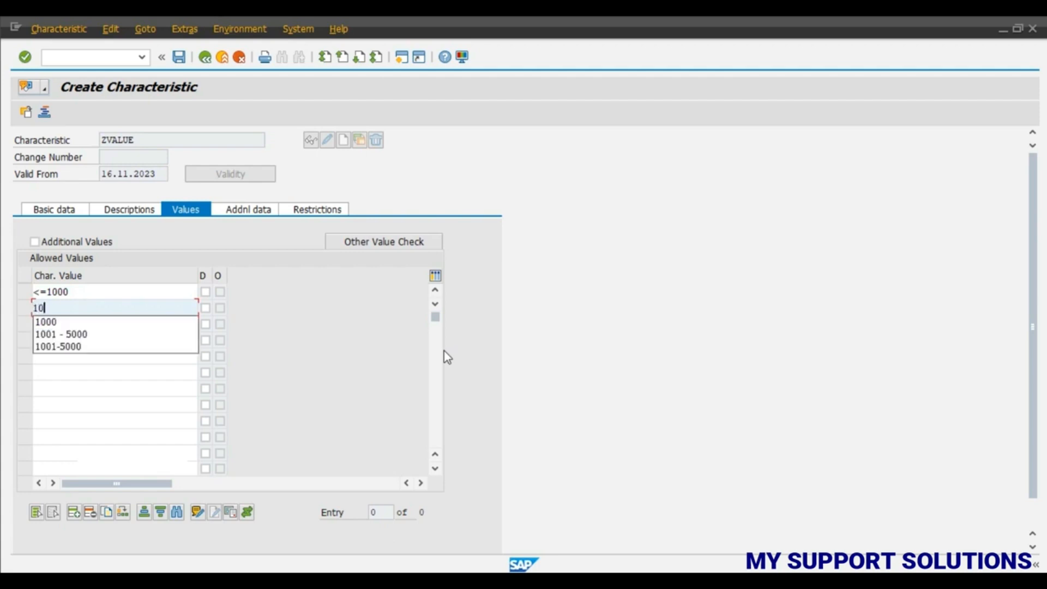
{"action": "type", "text": "0"}
{"action": "key", "text": "Down"}
{"action": "key", "text": "Down"}
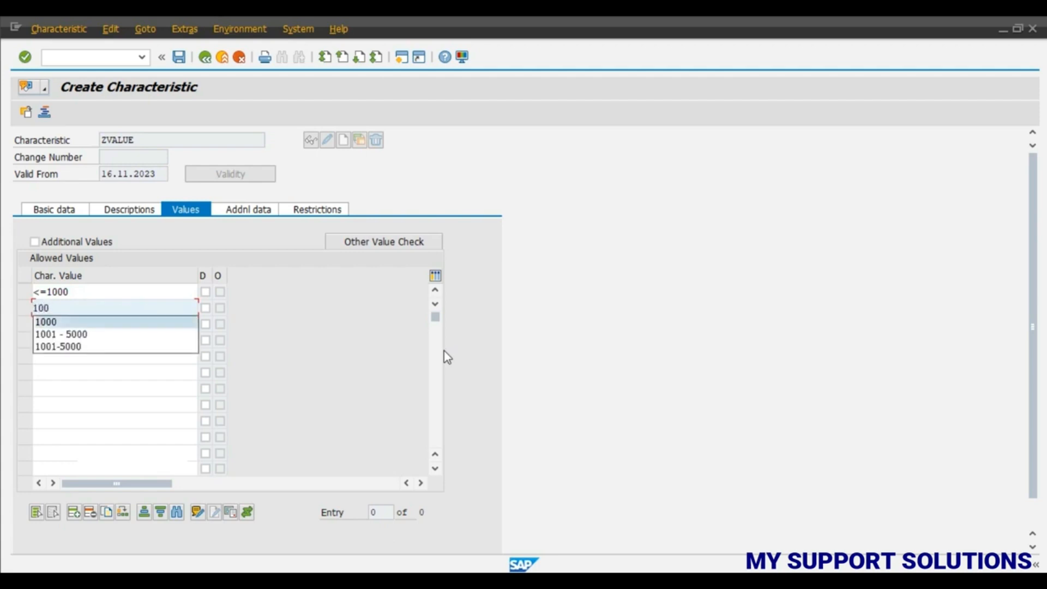
{"action": "key", "text": "Return"}
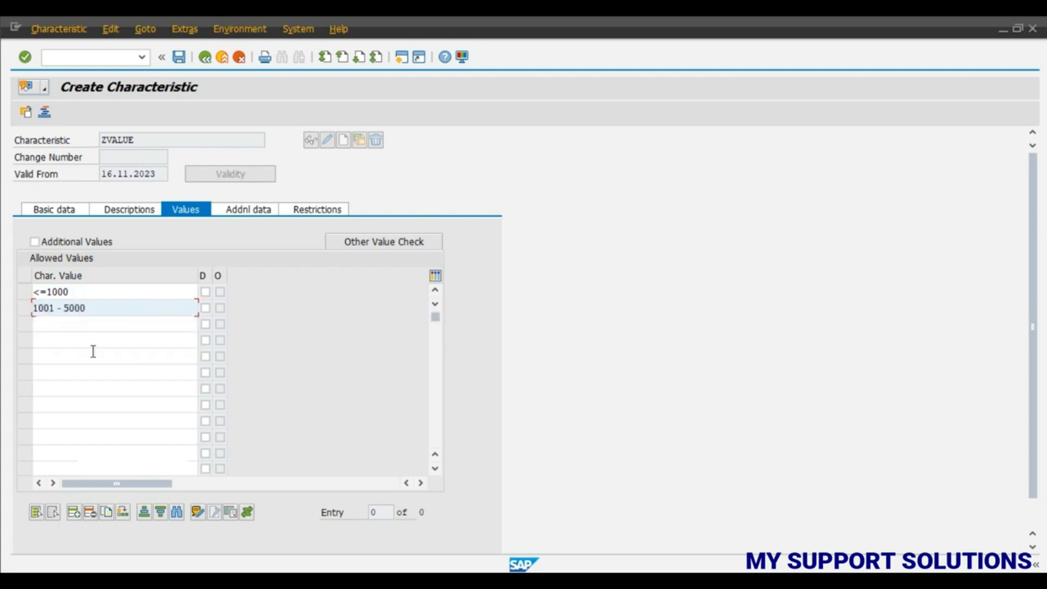
Enter >5000 as the third allowed value of ZVALUE and confirm the entries.
{"action": "left_click", "coordinate": [64, 323]}
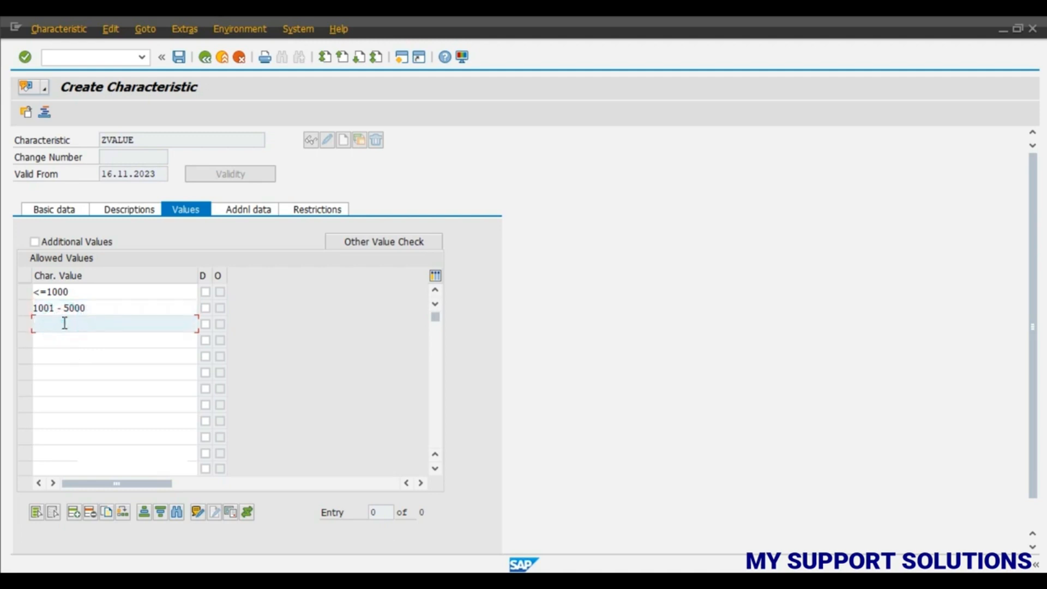
{"action": "type", "text": ">"}
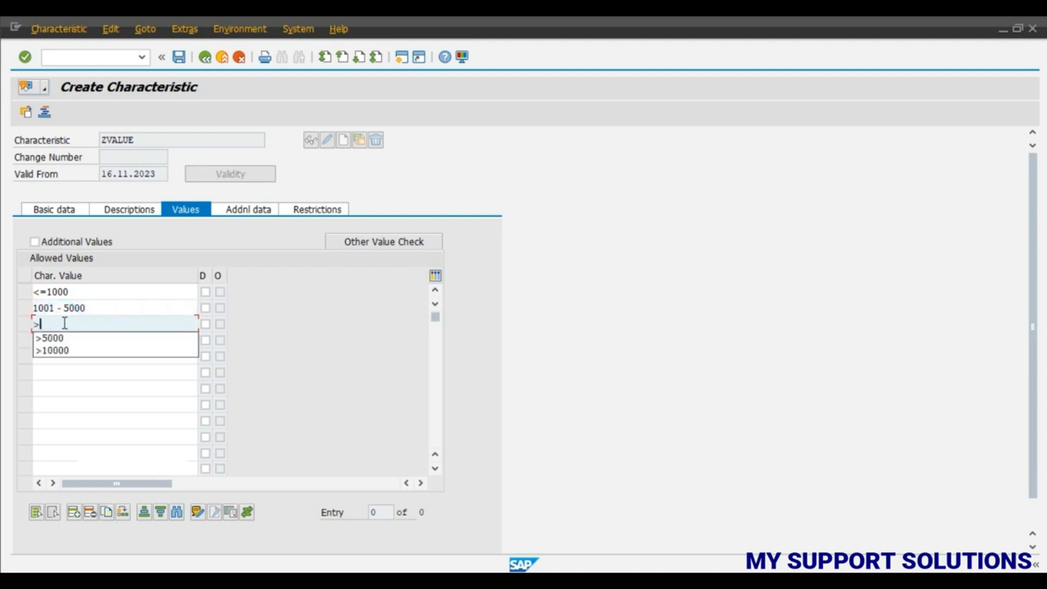
{"action": "key", "text": "Down"}
{"action": "key", "text": "Return"}
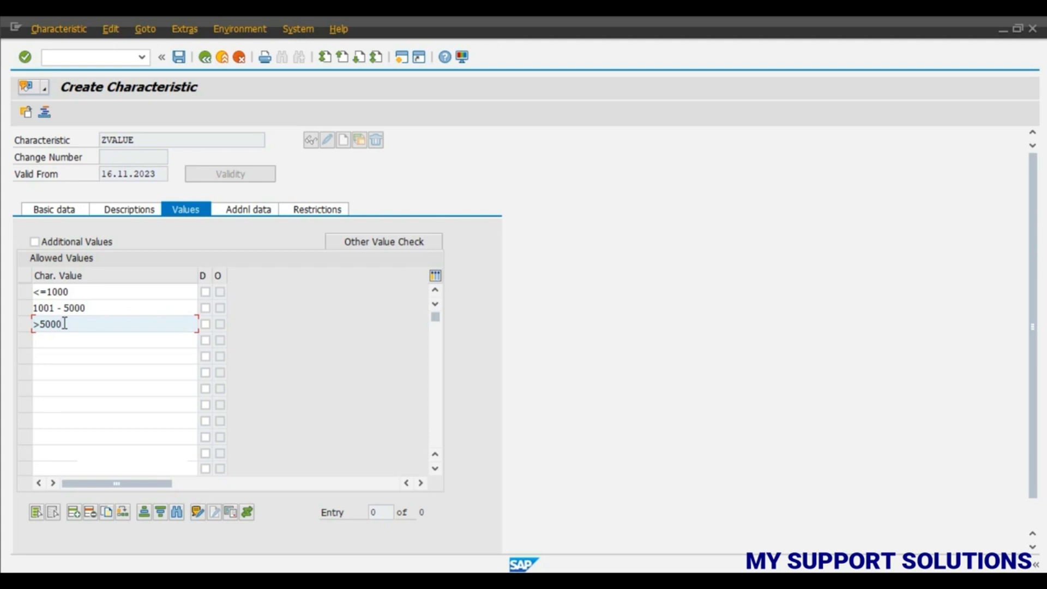
{"action": "key", "text": "Return"}
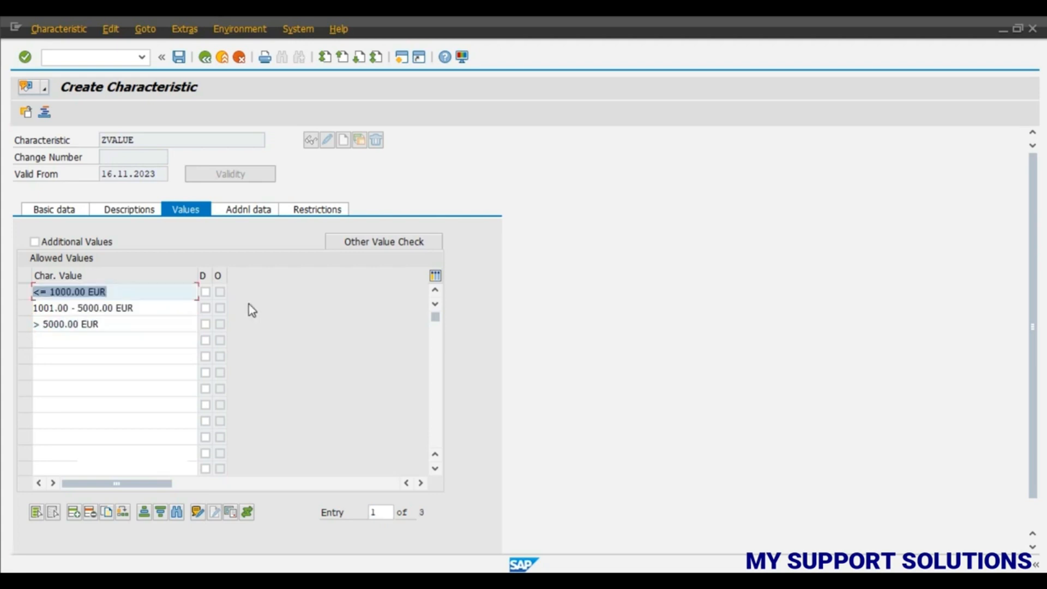
Compare the allowed values with the order value ranges in the Word document and save the ZVALUE characteristic.
{"action": "left_click", "coordinate": [123, 293]}
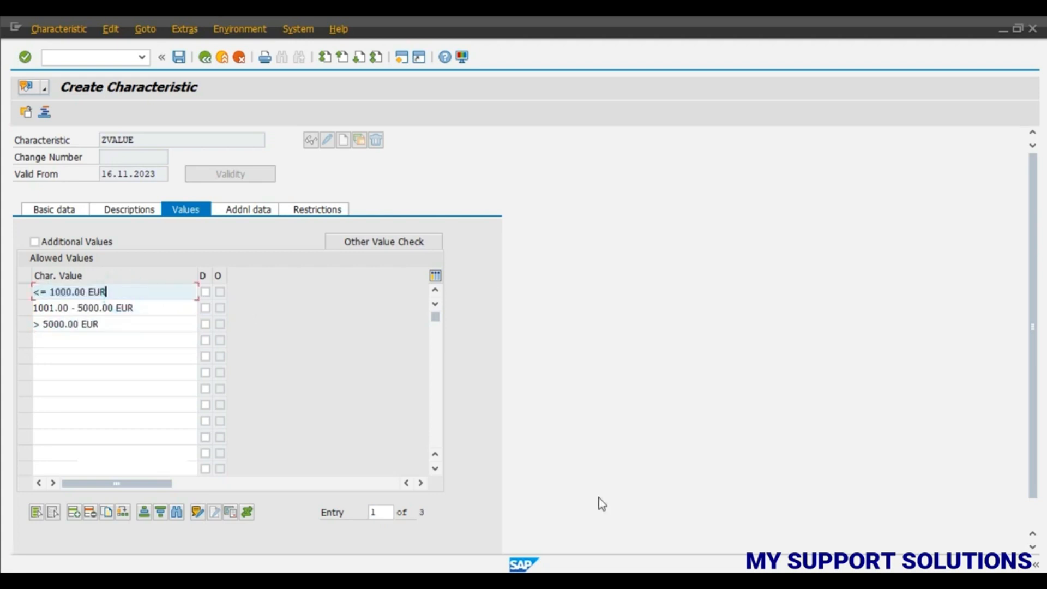
{"action": "left_click", "coordinate": [616, 581]}
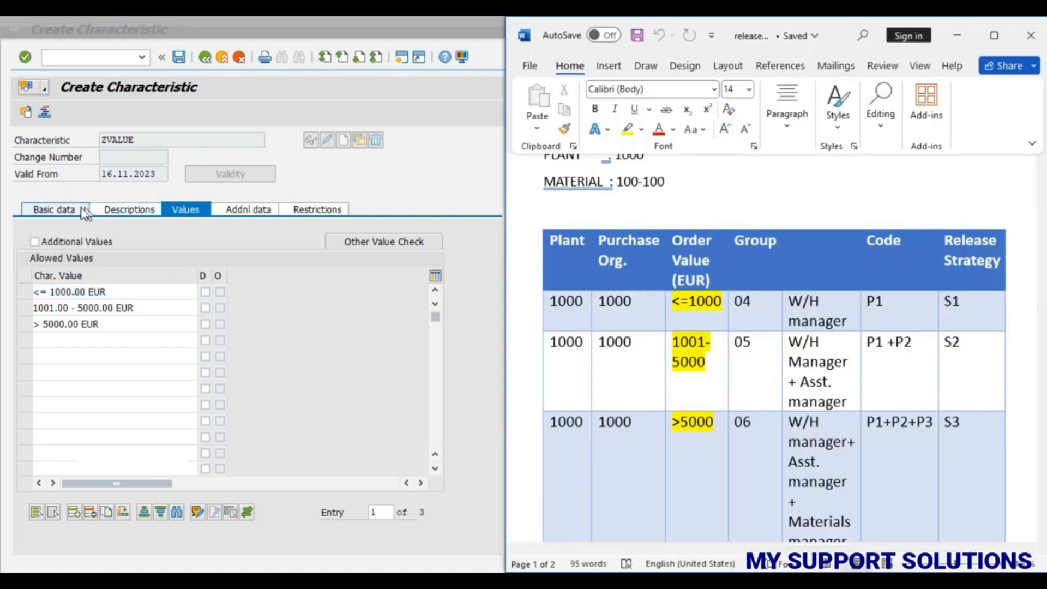
{"action": "left_click", "coordinate": [64, 208]}
{"action": "left_click", "coordinate": [179, 57]}
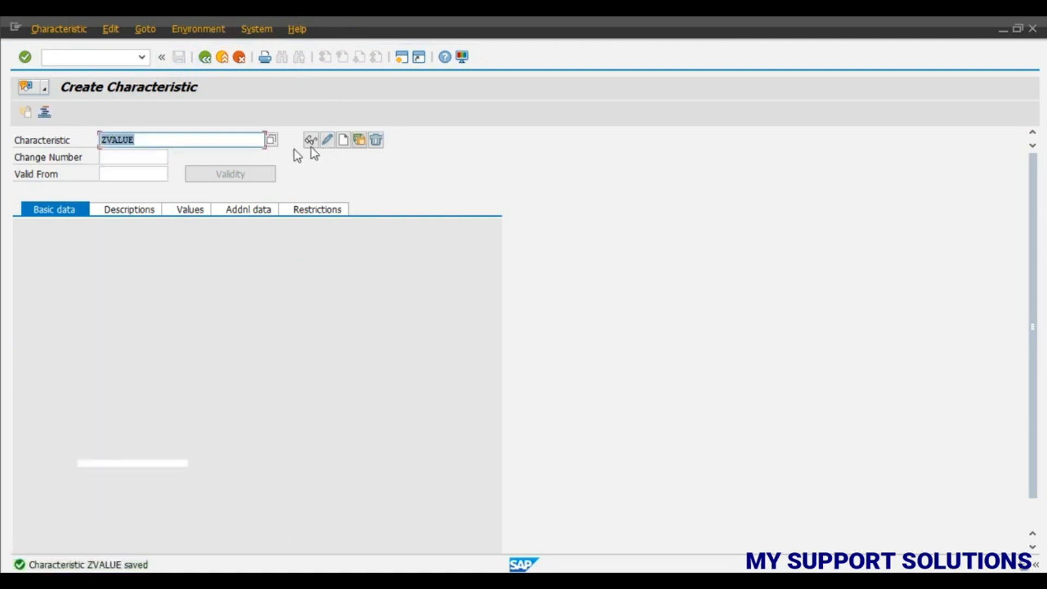
Start creating a new characteristic named ZORG in place of ZVALUE.
{"action": "left_click", "coordinate": [175, 137]}
{"action": "key", "text": "BackSpace"}
{"action": "key", "text": "BackSpace"}
{"action": "key", "text": "BackSpace"}
{"action": "key", "text": "BackSpace"}
{"action": "key", "text": "BackSpace"}
{"action": "key", "text": "BackSpace"}
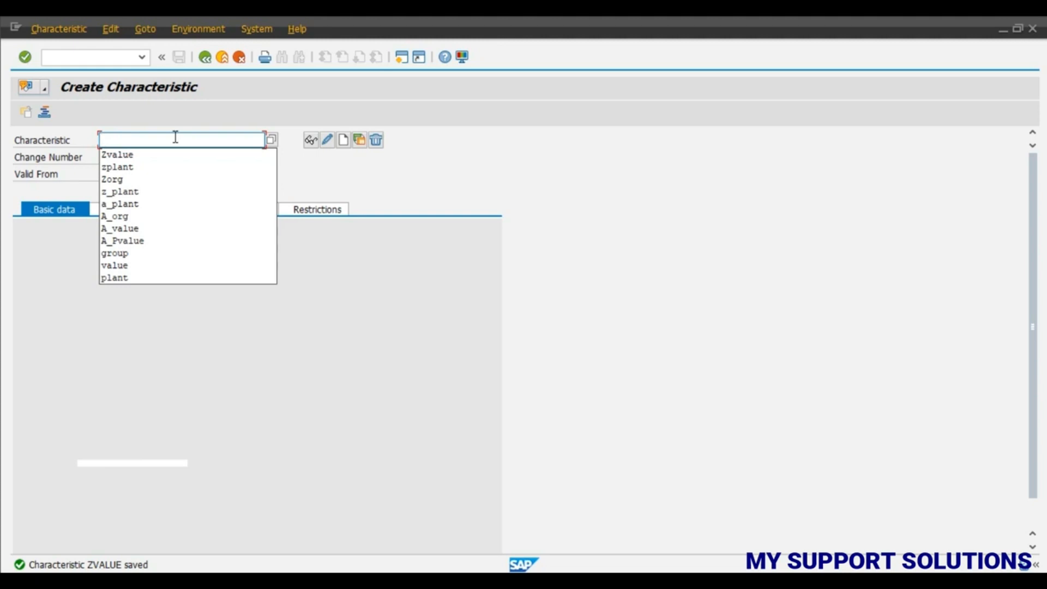
{"action": "key", "text": "Down"}
{"action": "key", "text": "Down"}
{"action": "key", "text": "Down"}
{"action": "key", "text": "Return"}
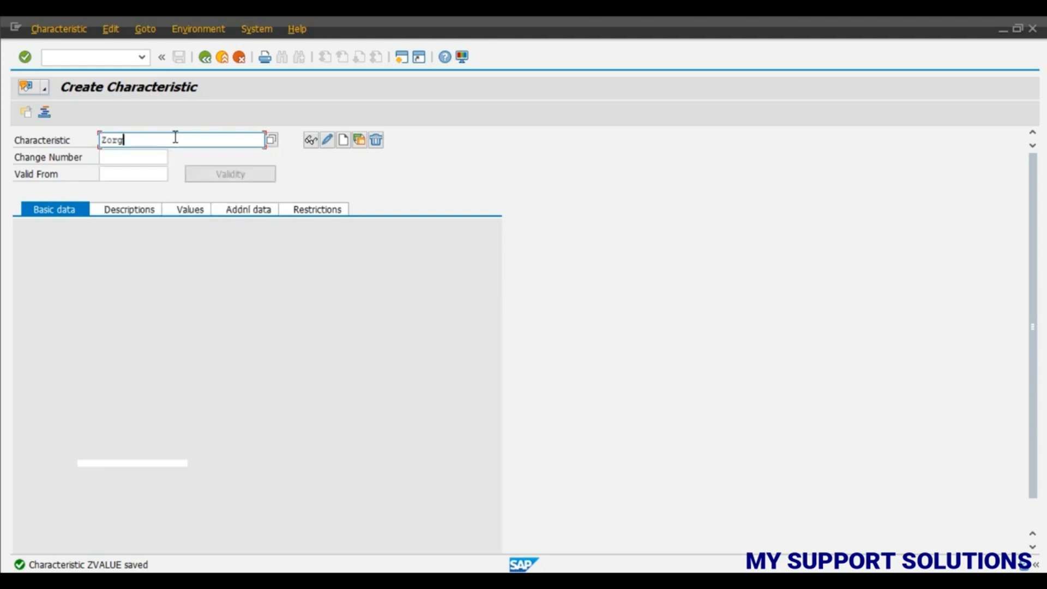
{"action": "key", "text": "Return"}
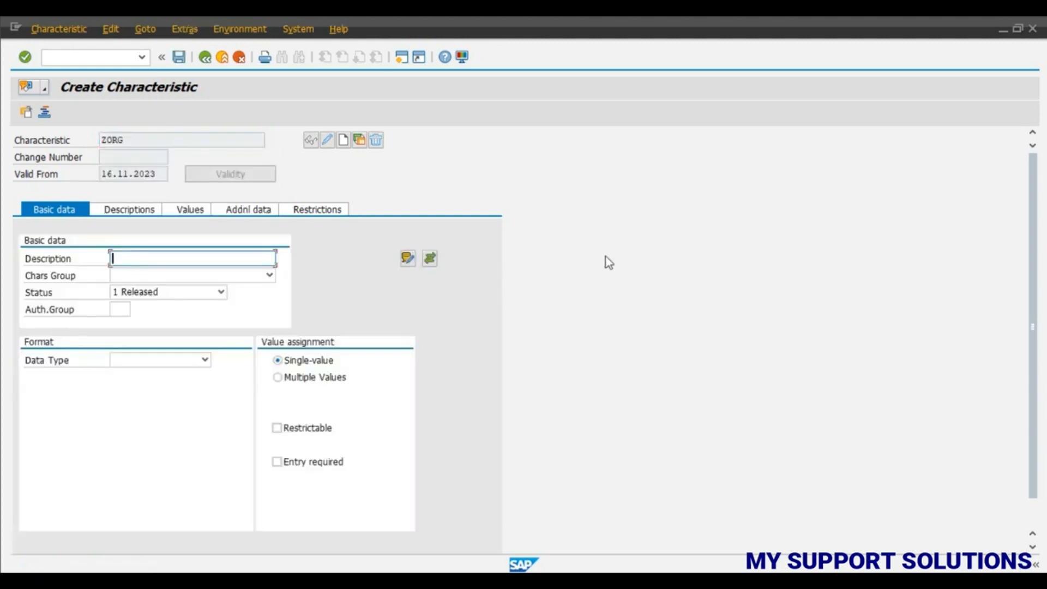
Reference ZORG to table CEKKO and field EKORG, and accept the format data from the dictionary.
{"action": "left_click", "coordinate": [236, 211]}
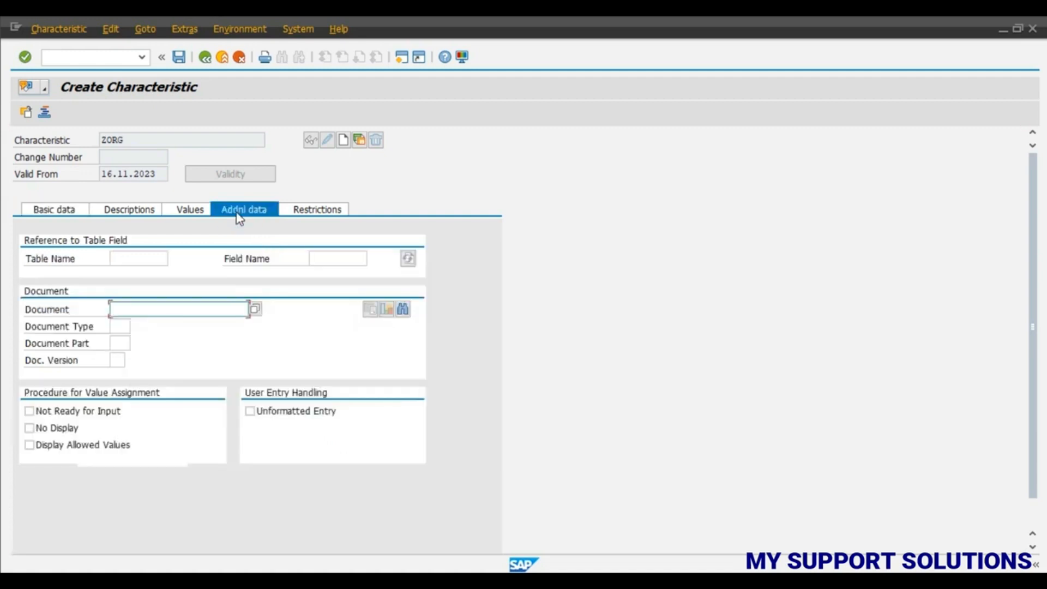
{"action": "left_click", "coordinate": [152, 257]}
{"action": "type", "text": "c"}
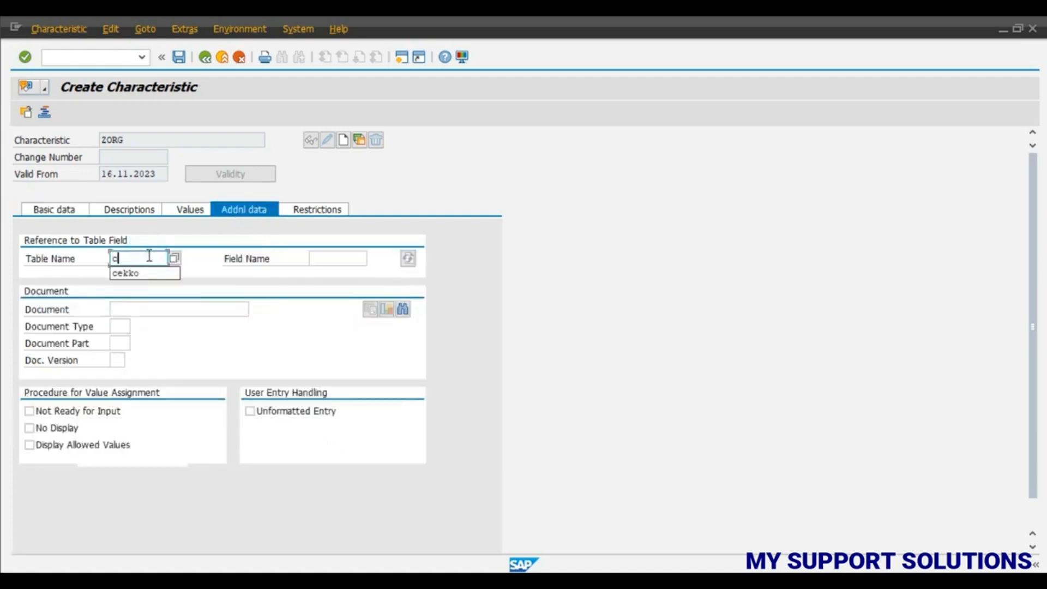
{"action": "key", "text": "Down"}
{"action": "key", "text": "Tab"}
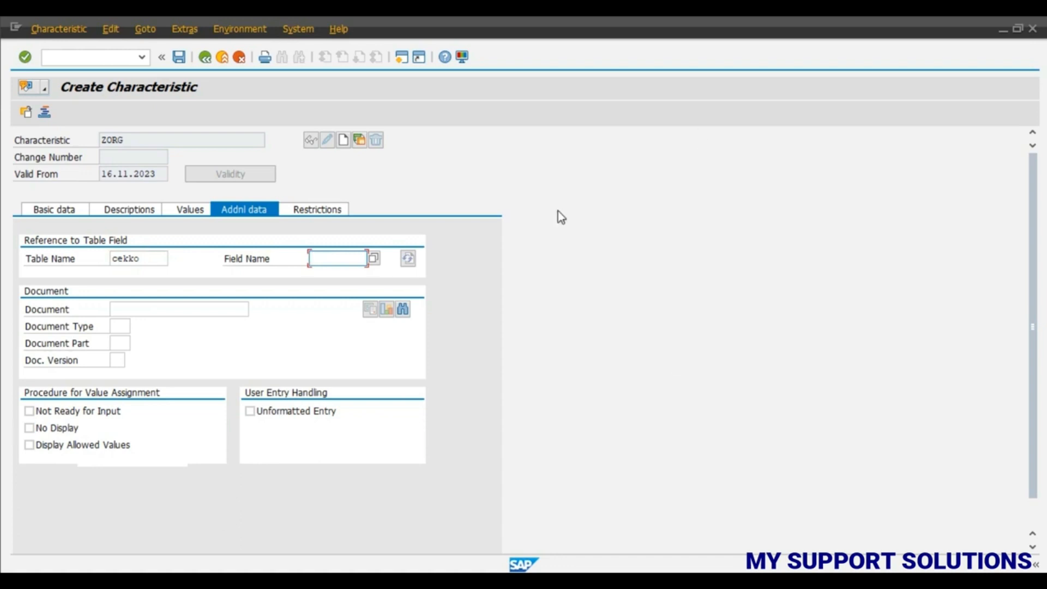
{"action": "key", "text": "Down"}
{"action": "key", "text": "Down"}
{"action": "key", "text": "Down"}
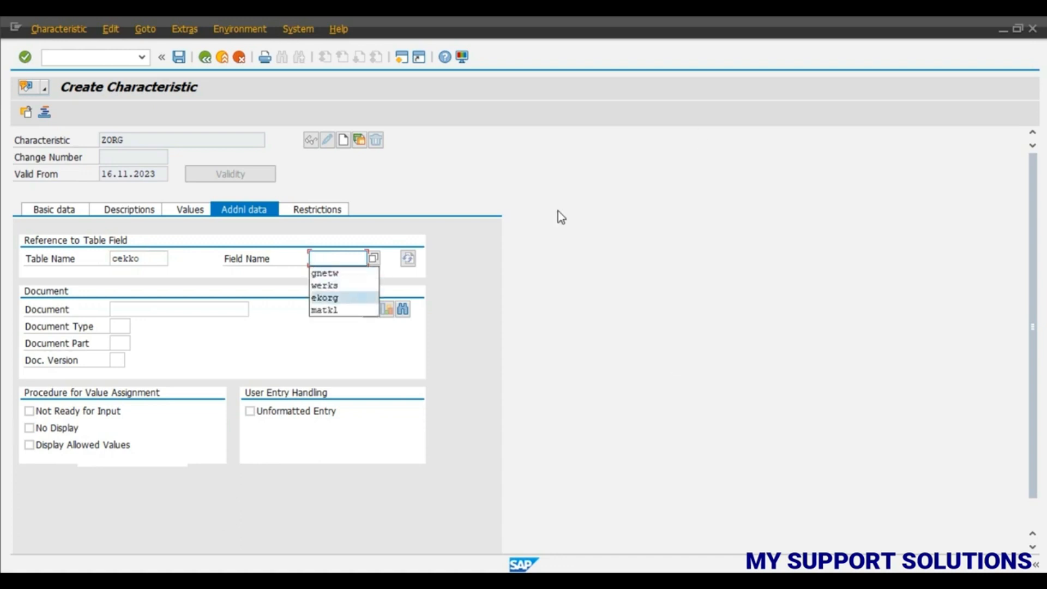
{"action": "key", "text": "Return"}
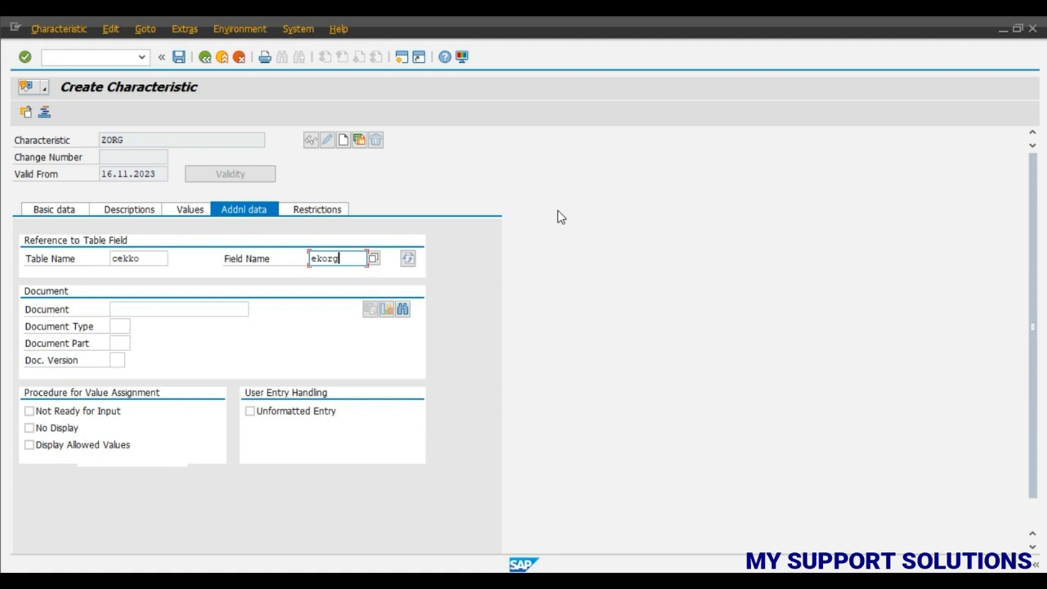
{"action": "key", "text": "Return"}
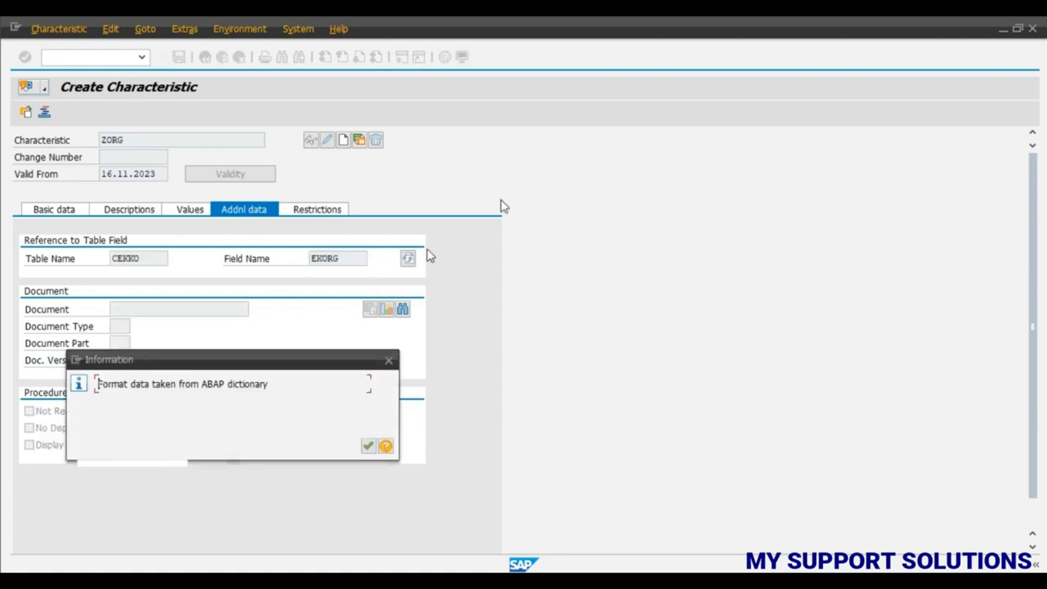
{"action": "left_click", "coordinate": [369, 447]}
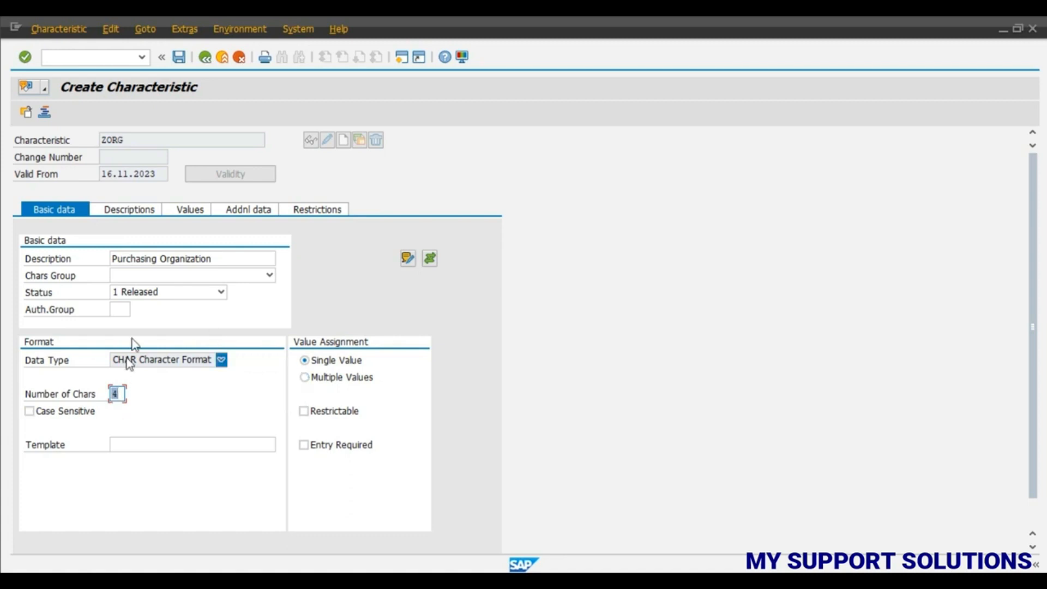
Enter 1000 as the allowed value of the ZORG characteristic.
{"action": "left_click", "coordinate": [191, 212]}
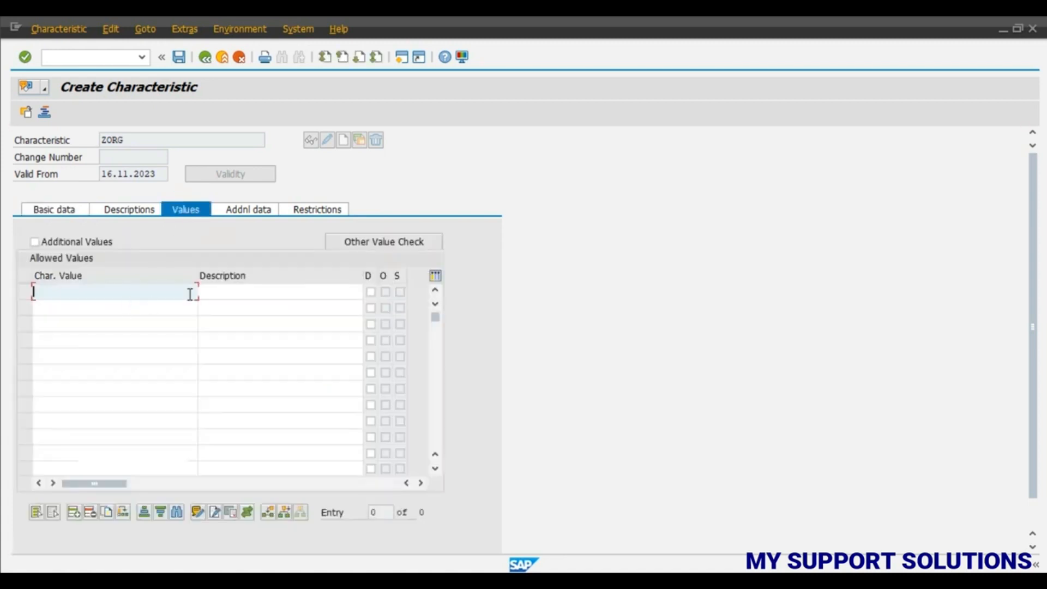
{"action": "type", "text": "1000"}
{"action": "left_click", "coordinate": [256, 213]}
Restrict ZORG to class type 032 and save the characteristic.
{"action": "left_click", "coordinate": [319, 209]}
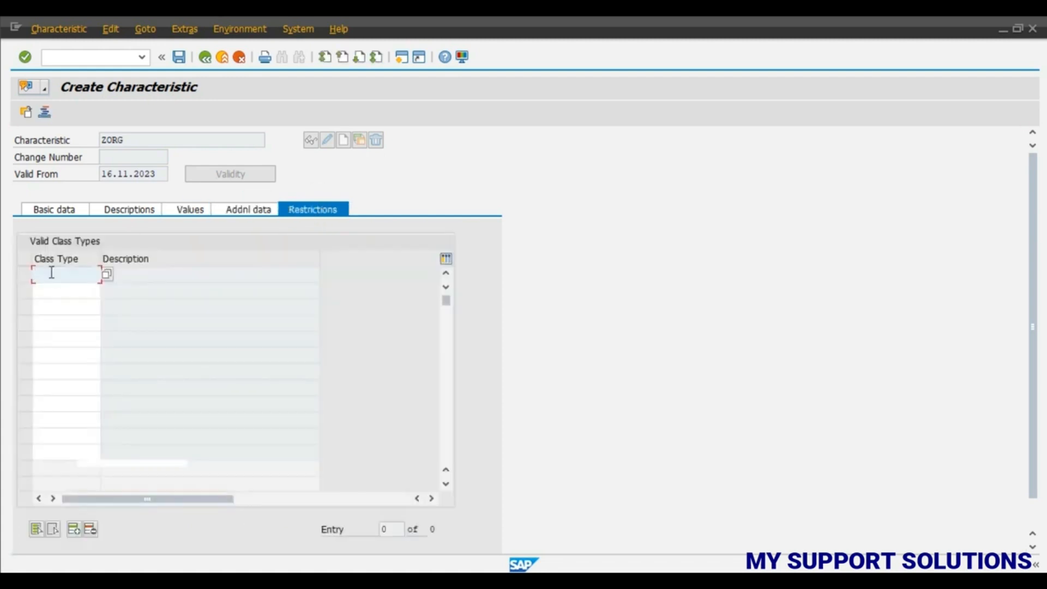
{"action": "type", "text": "032"}
{"action": "key", "text": "Return"}
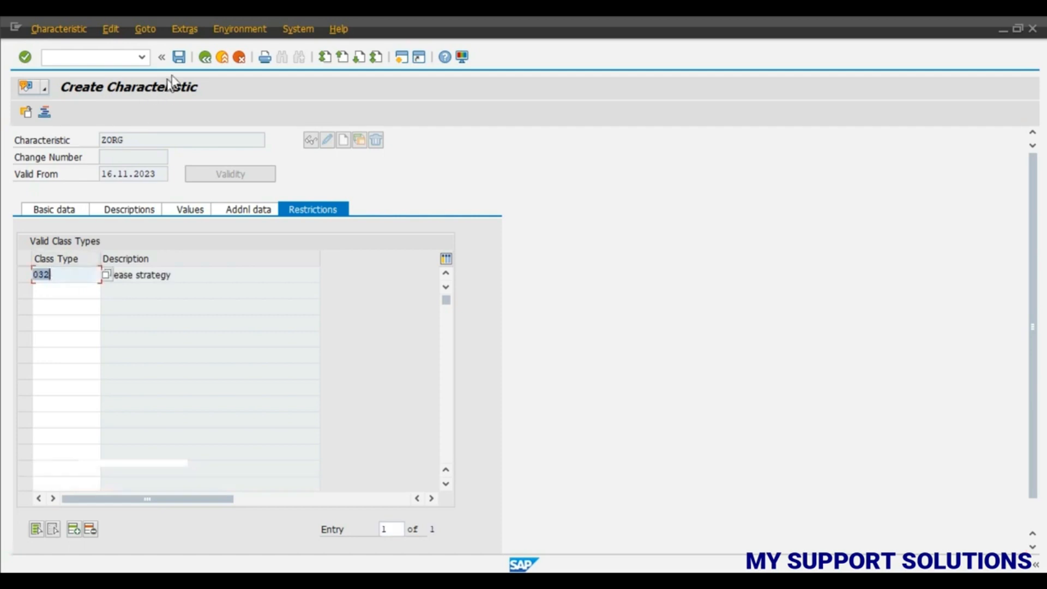
{"action": "left_click", "coordinate": [179, 56]}
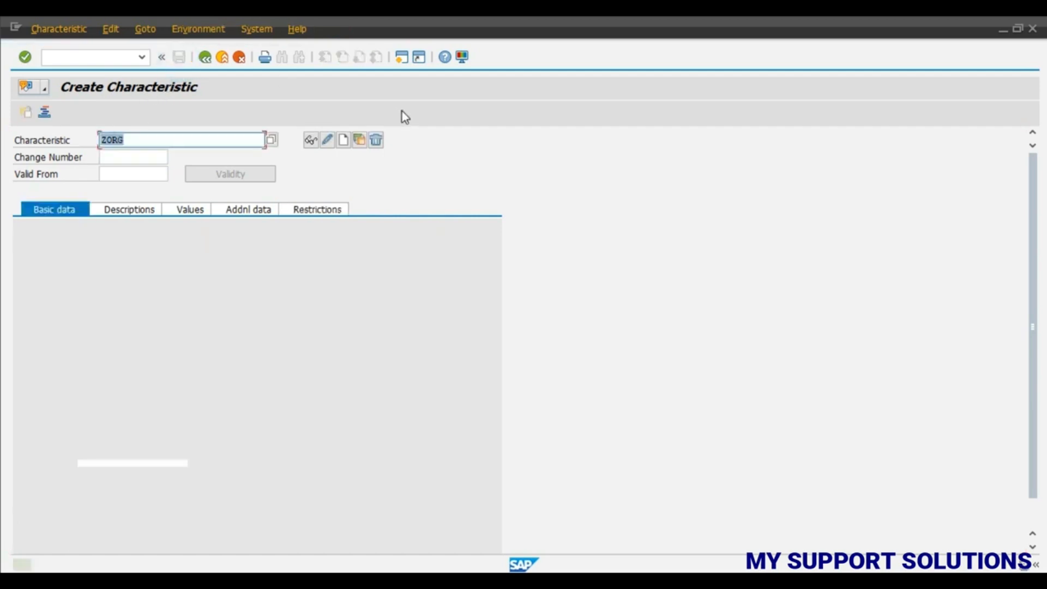
Return to the implementation guide and check the list of practical steps in the Word release document.
{"action": "left_click", "coordinate": [205, 57]}
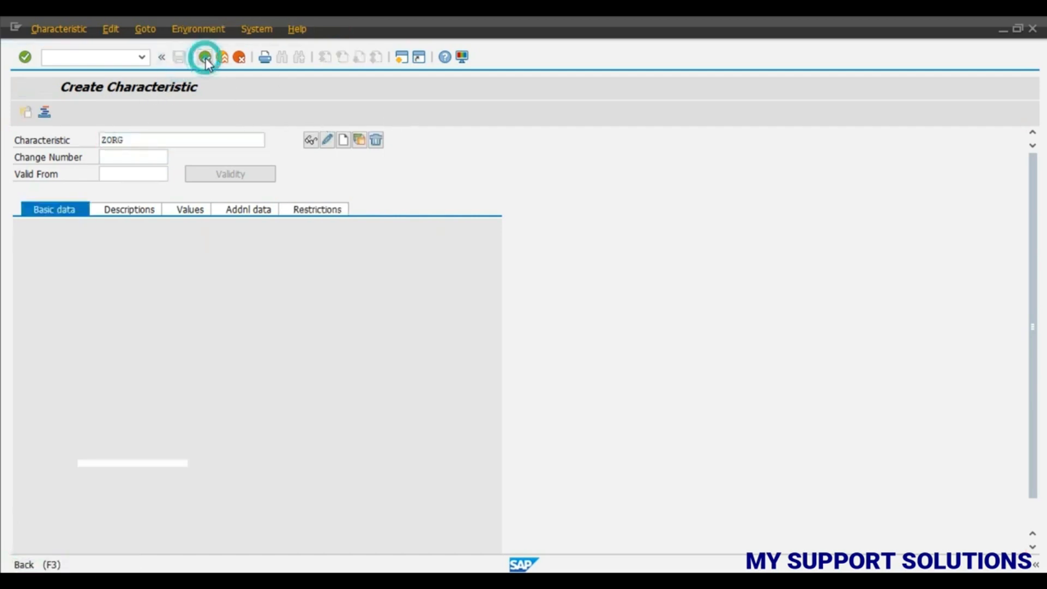
{"action": "key", "text": "alt+Tab"}
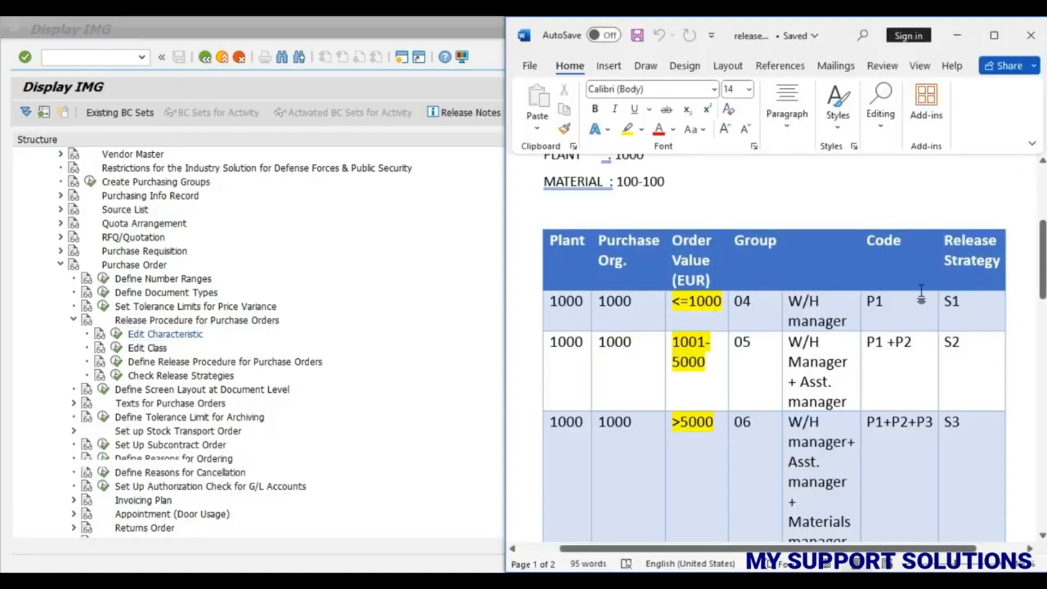
{"action": "scroll", "coordinate": [1036, 262], "scroll_direction": "down", "scroll_amount": 6}
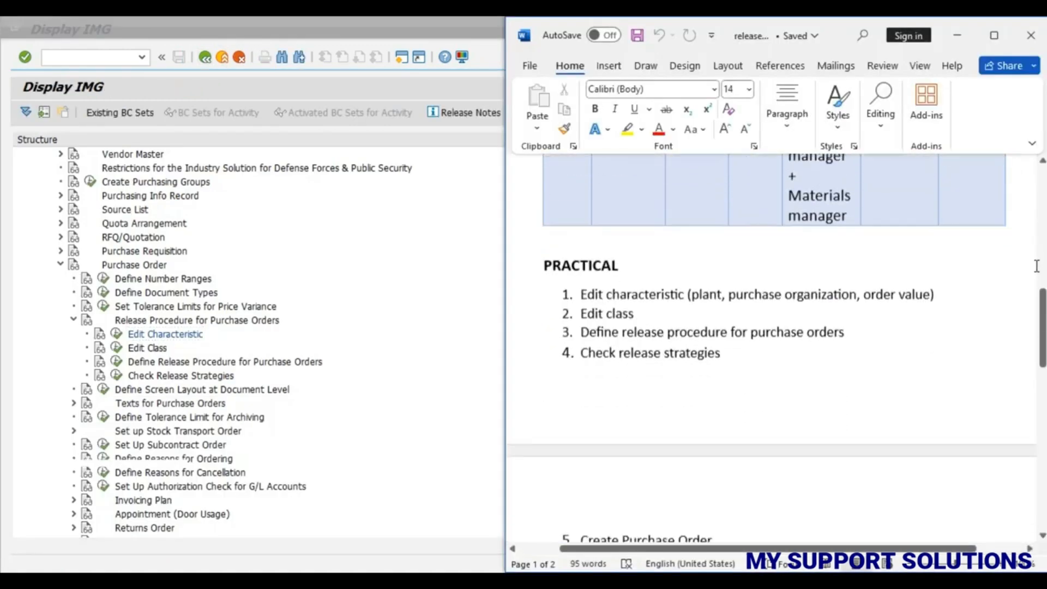
{"action": "scroll", "coordinate": [745, 299], "scroll_direction": "up", "scroll_amount": 2}
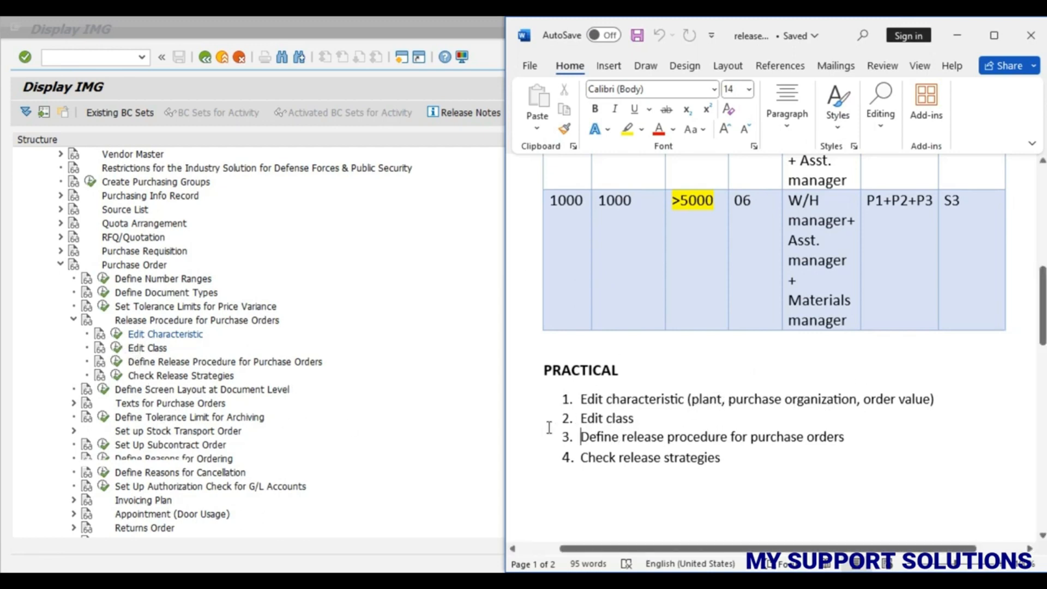
Open Edit Class in the purchase order release procedure and create class ZSUM of type 032 with the description z sum.
{"action": "left_click", "coordinate": [117, 347]}
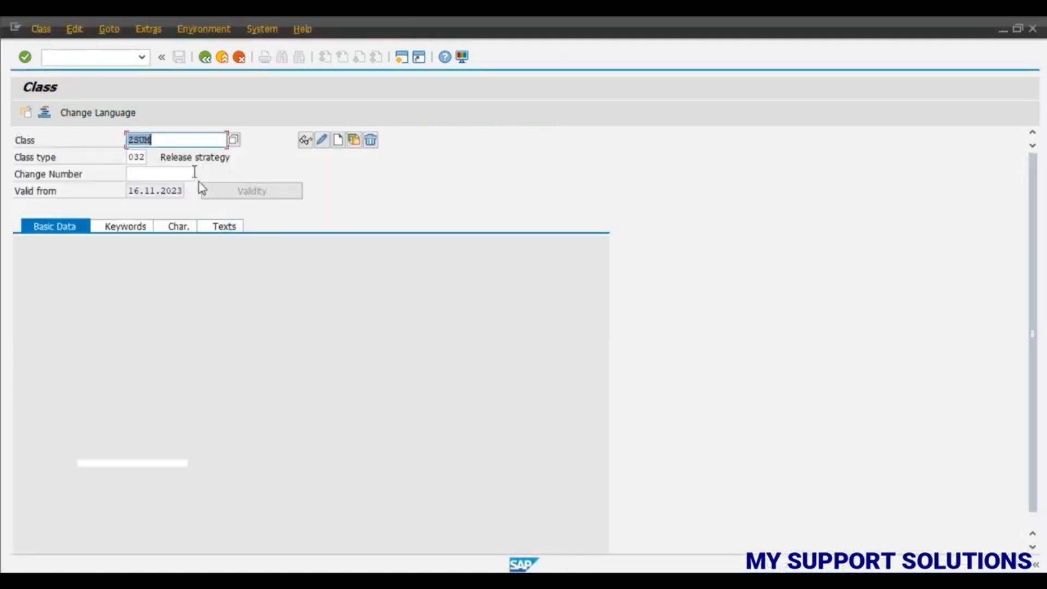
{"action": "left_click", "coordinate": [182, 141]}
{"action": "double_click", "coordinate": [155, 139]}
{"action": "left_click", "coordinate": [339, 143]}
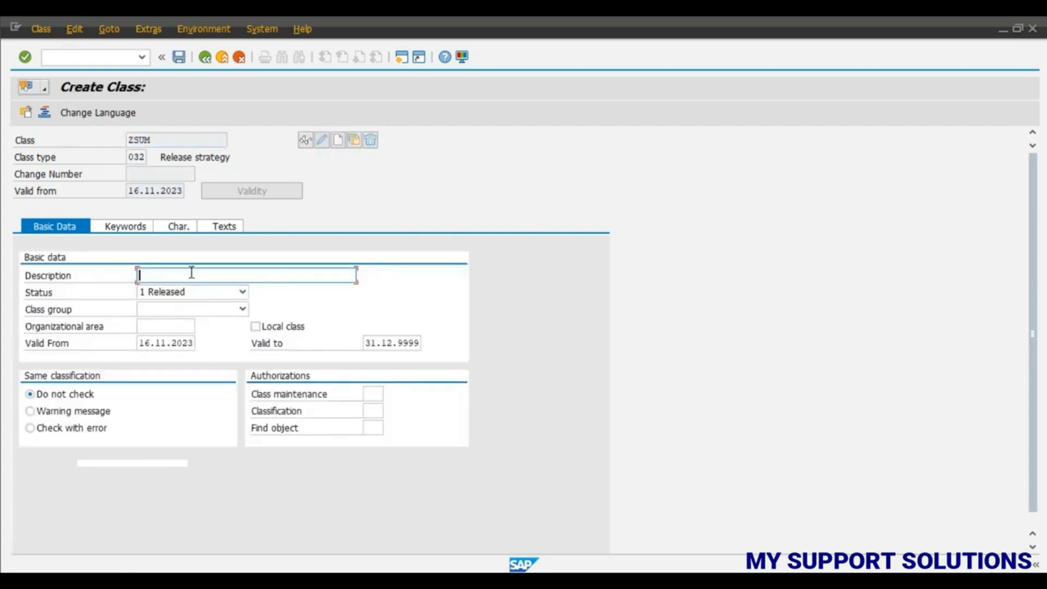
{"action": "type", "text": "z"}
{"action": "key", "text": "Down"}
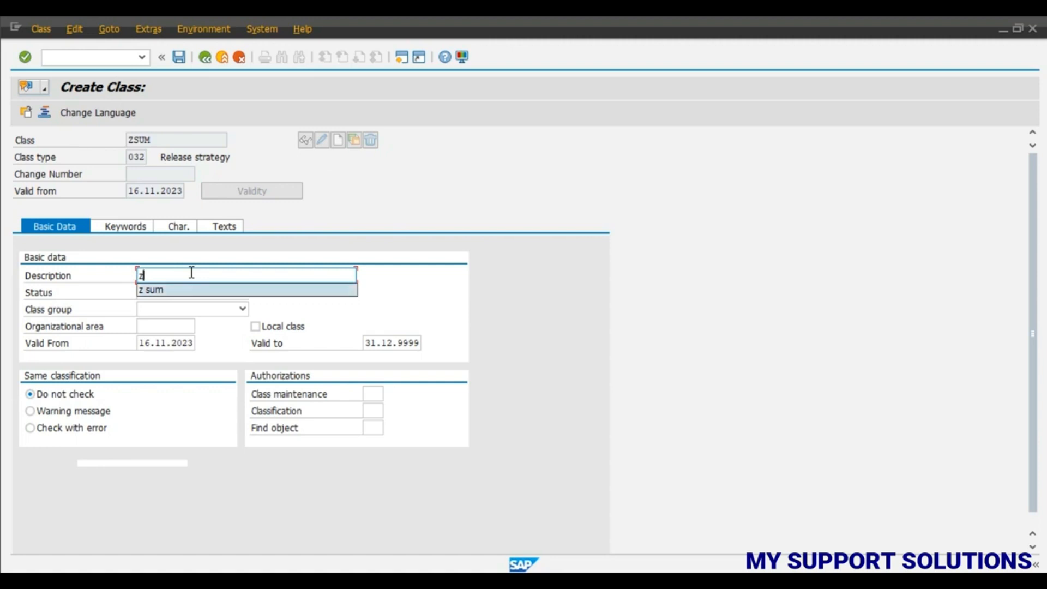
{"action": "key", "text": "Return"}
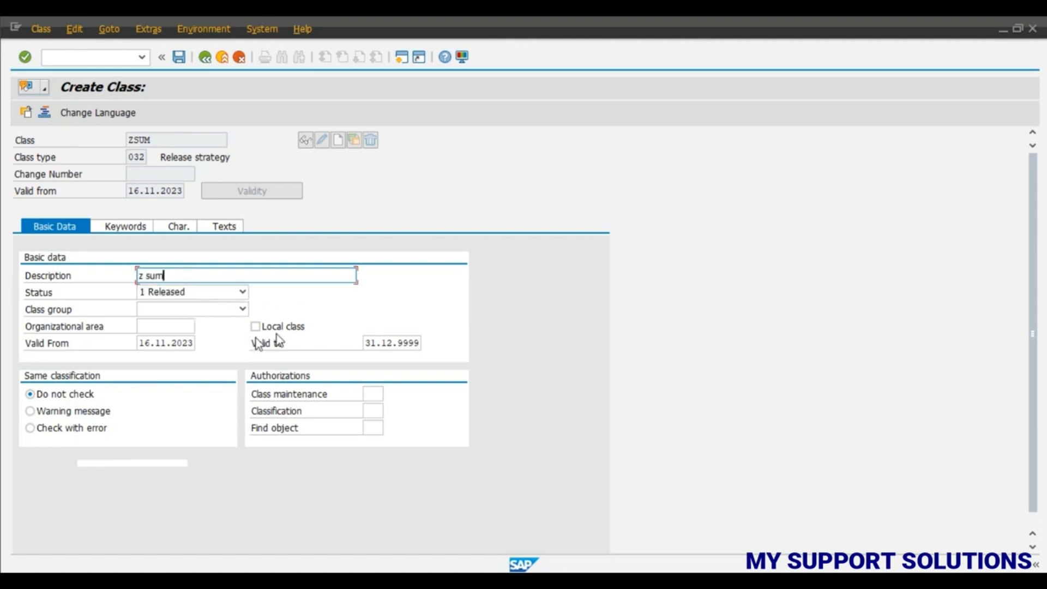
Assign the characteristics zplant, zvalue and zorg to the class ZSUM and confirm the entries.
{"action": "left_click", "coordinate": [180, 228]}
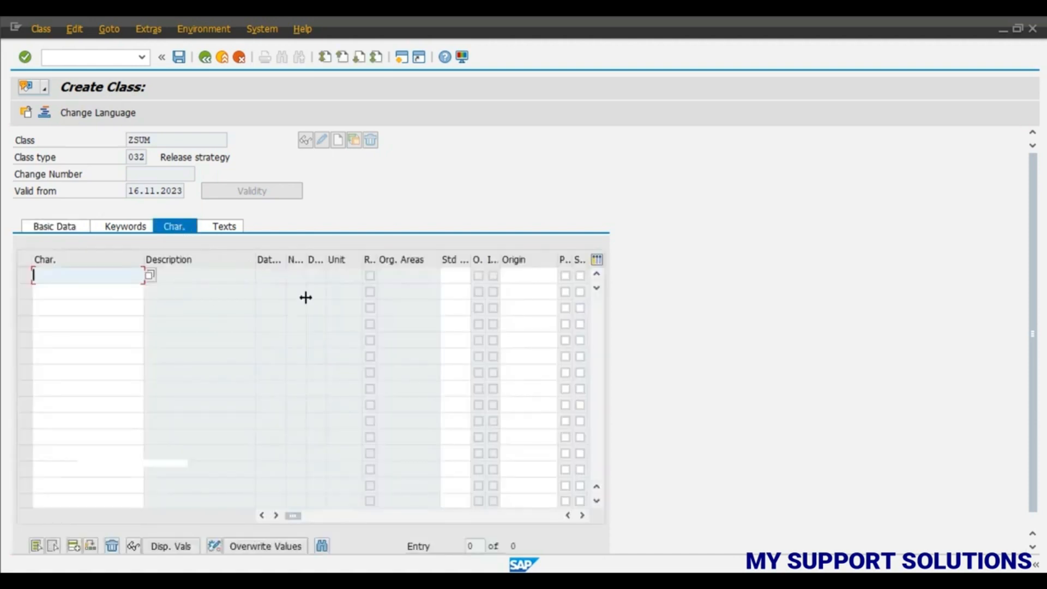
{"action": "type", "text": "zpl"}
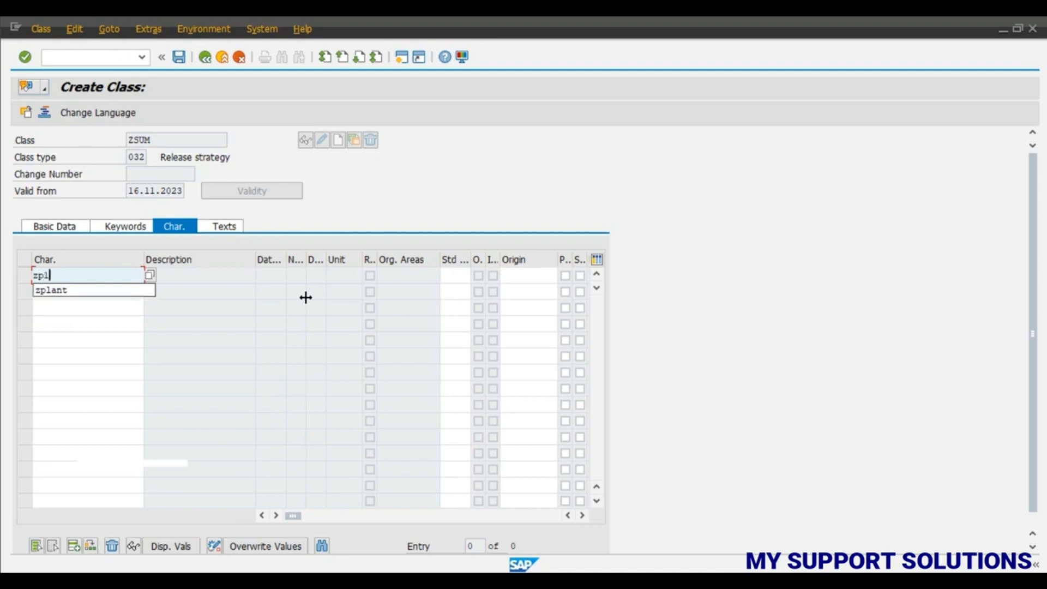
{"action": "type", "text": "ant"}
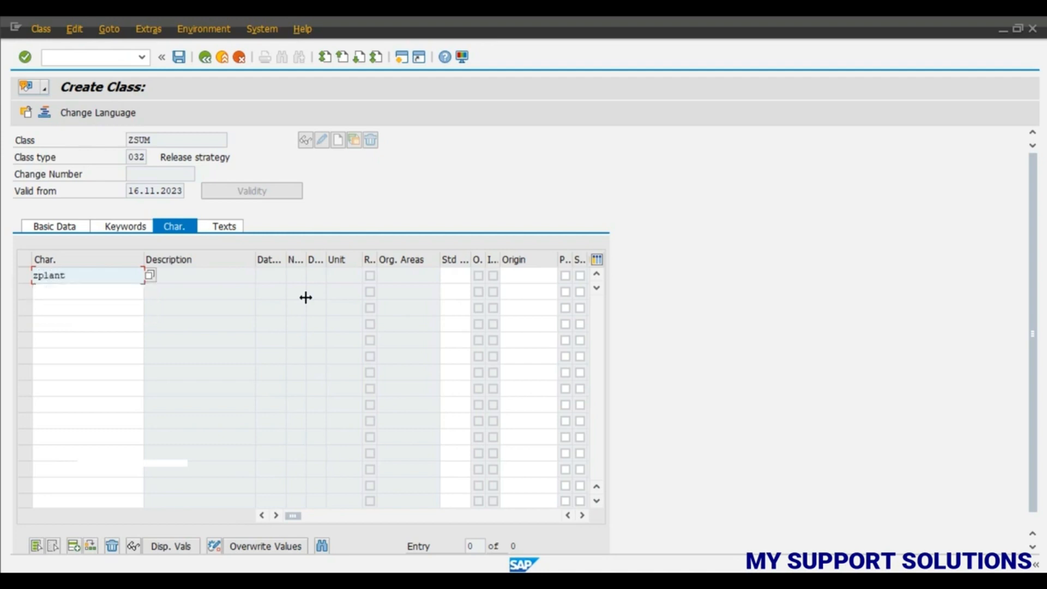
{"action": "left_click", "coordinate": [57, 289]}
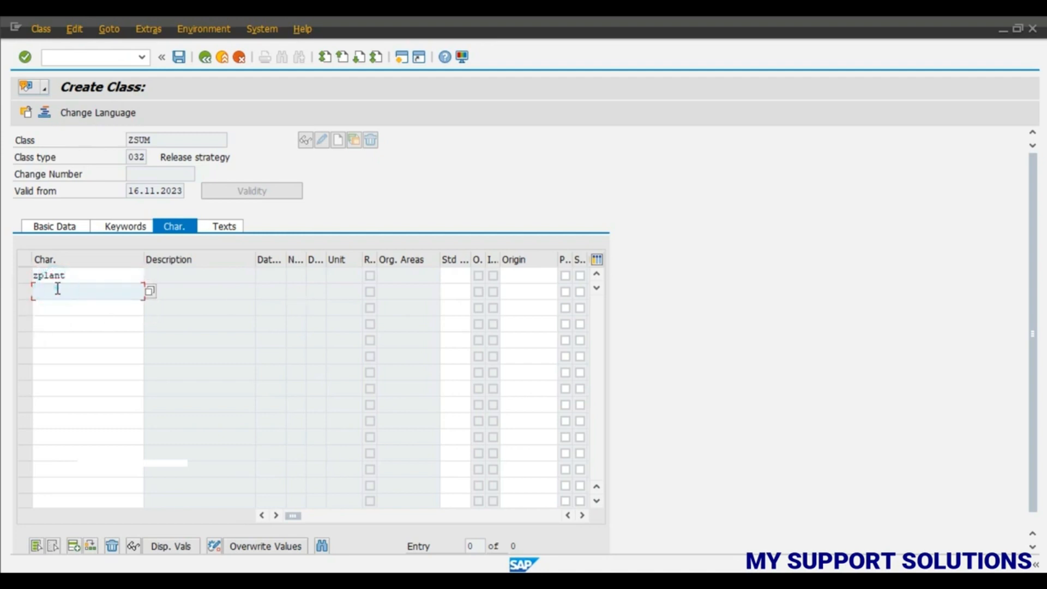
{"action": "type", "text": "z"}
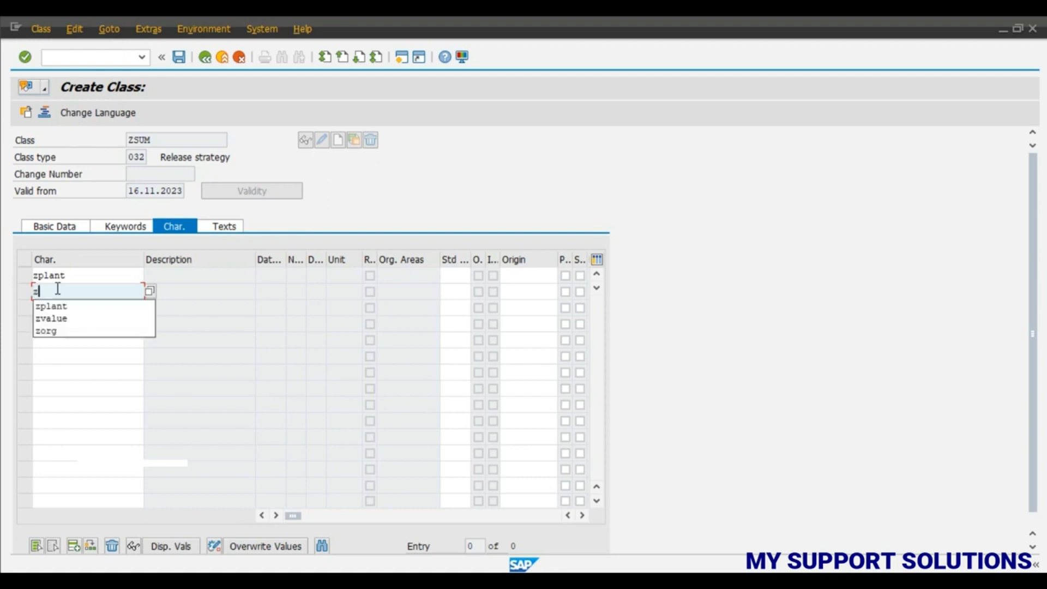
{"action": "type", "text": "value"}
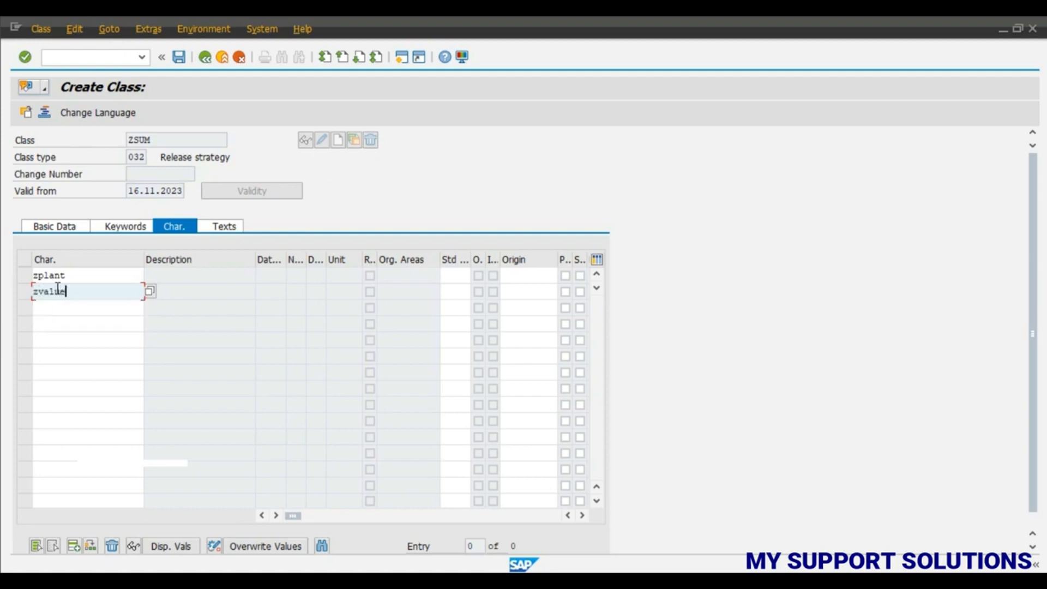
{"action": "left_click", "coordinate": [70, 308]}
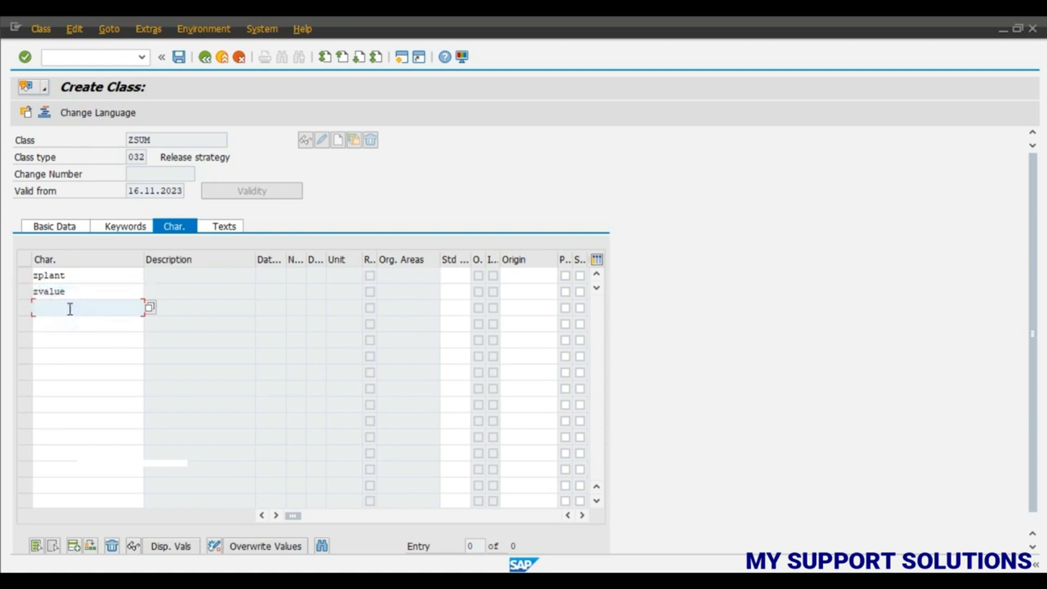
{"action": "type", "text": "zorg"}
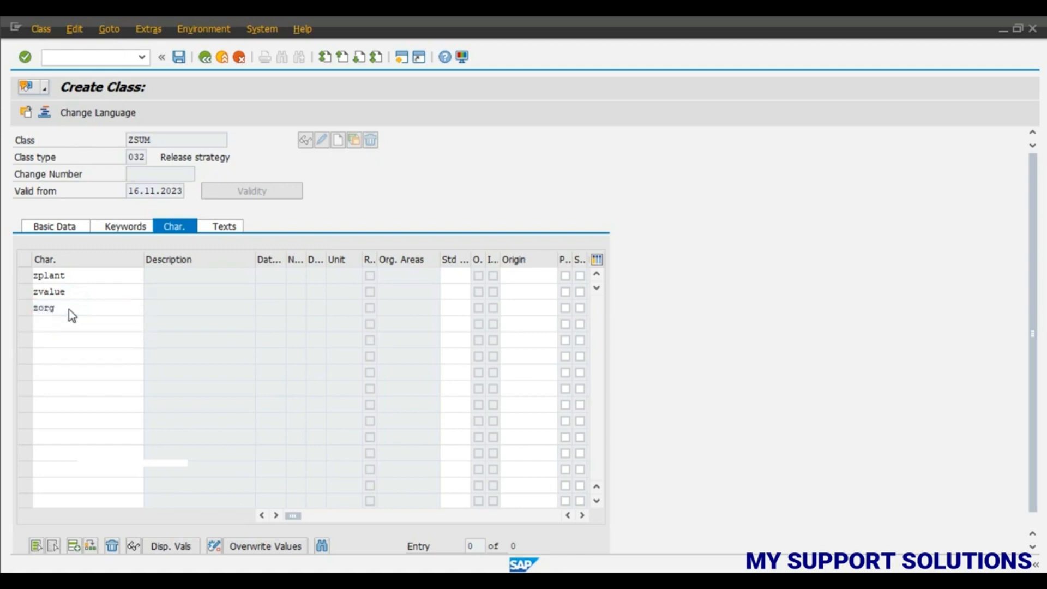
{"action": "key", "text": "Return"}
{"action": "left_click", "coordinate": [173, 275]}
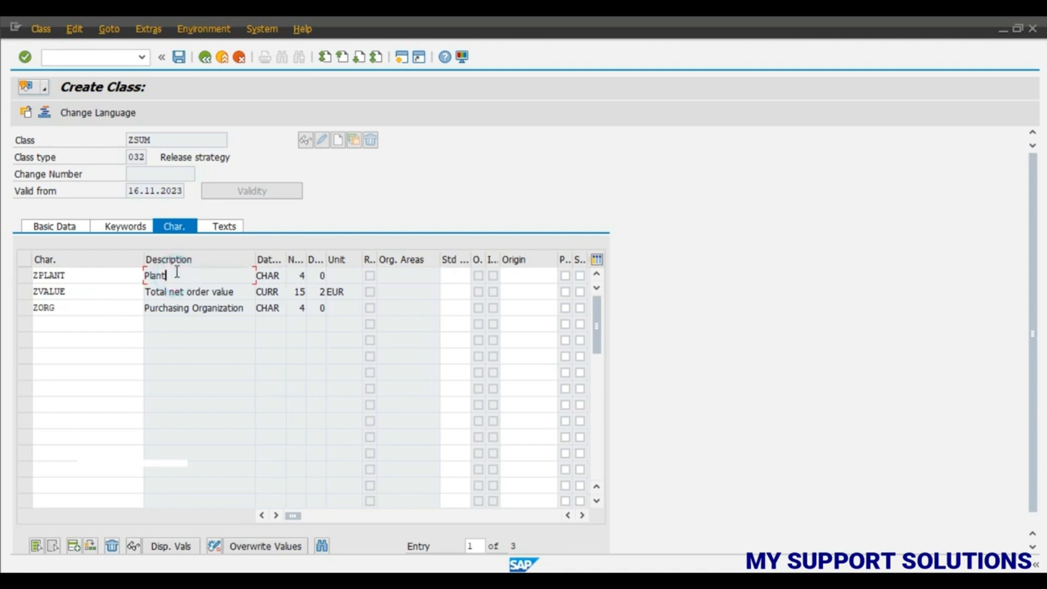
Check the texts and basic data of class ZSUM, save it and return to the Word release document.
{"action": "left_click", "coordinate": [214, 225]}
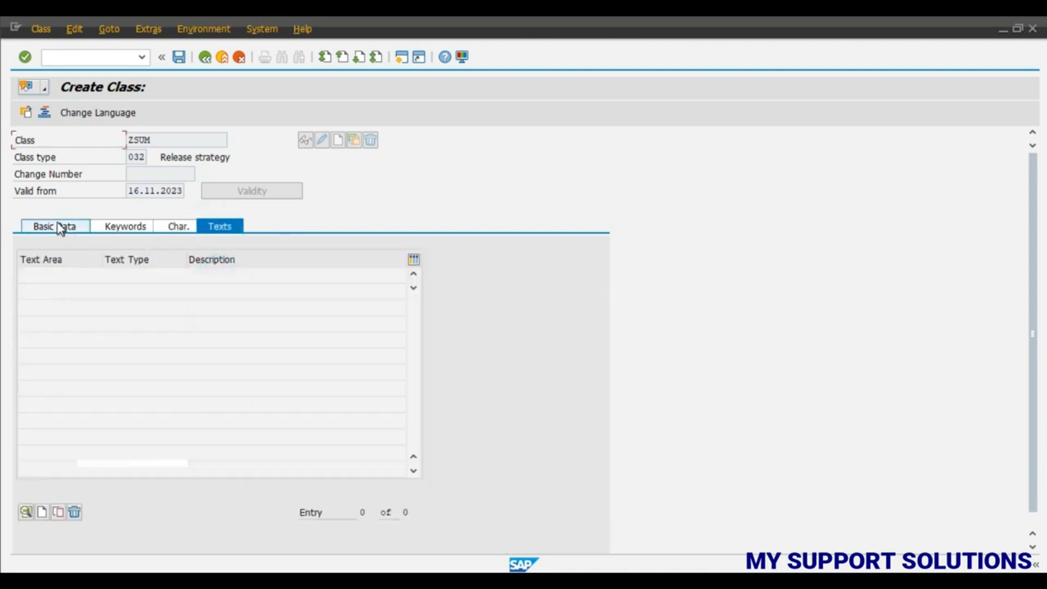
{"action": "left_click", "coordinate": [60, 226]}
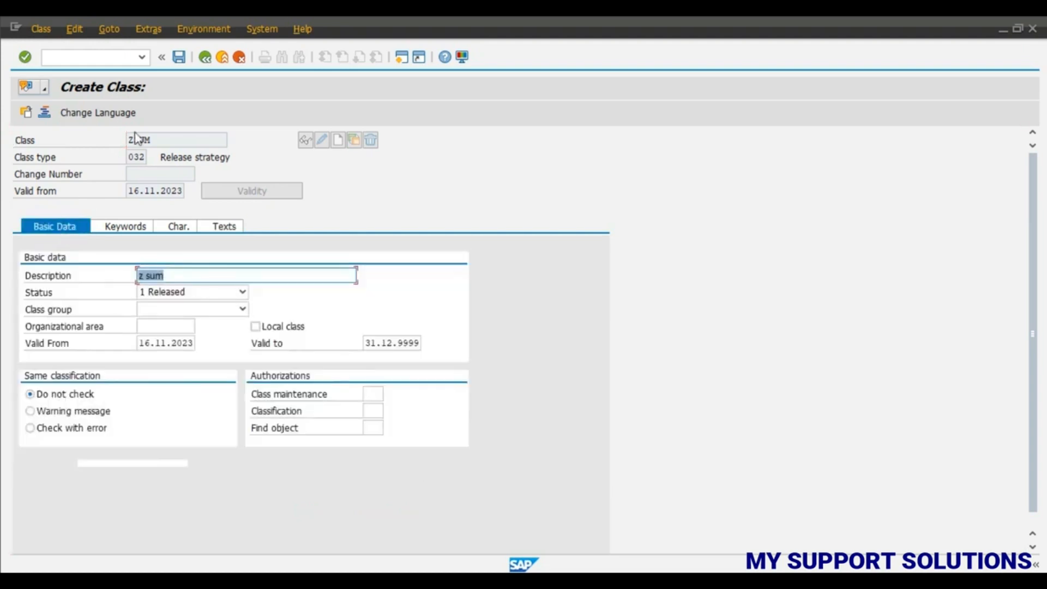
{"action": "left_click", "coordinate": [178, 62]}
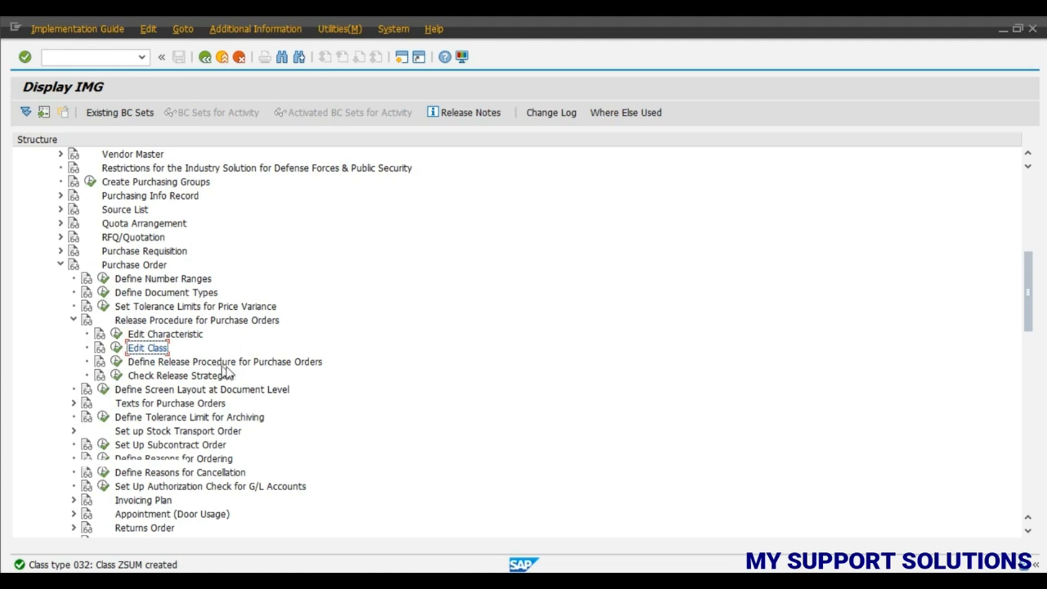
{"action": "key", "text": "alt+Tab"}
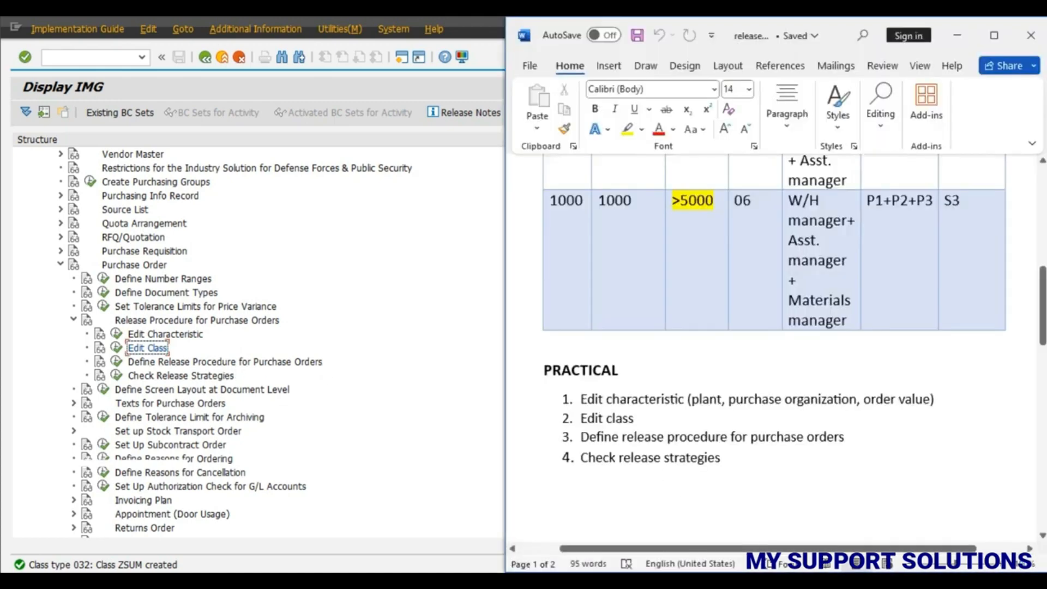
Open Release Groups under Define Release Procedure for Purchase Orders and start a set of new entries.
{"action": "scroll", "coordinate": [764, 436], "scroll_direction": "down", "scroll_amount": 2}
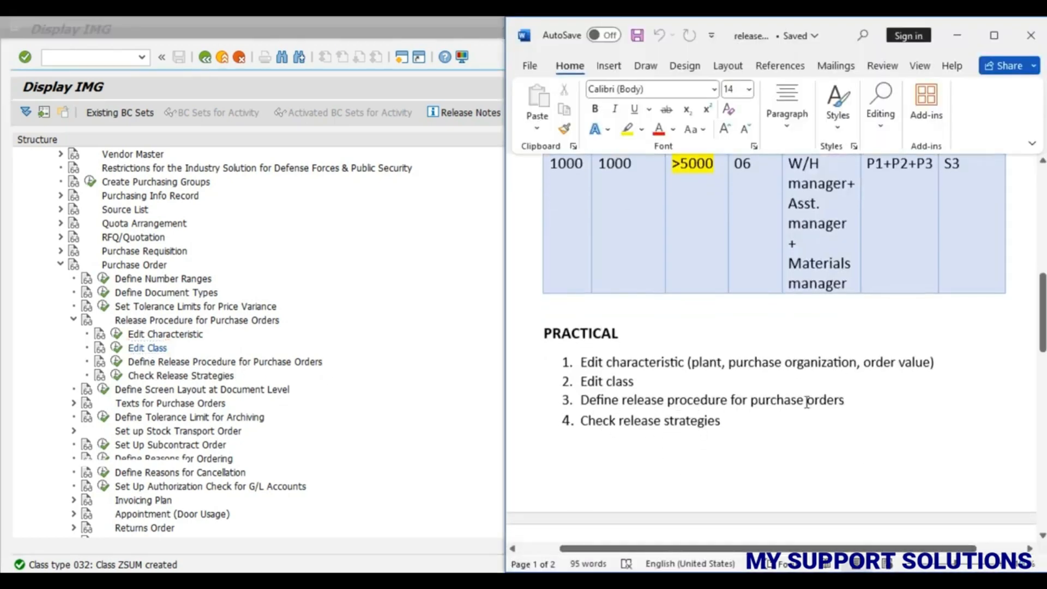
{"action": "scroll", "coordinate": [976, 414], "scroll_direction": "up", "scroll_amount": 2}
{"action": "scroll", "coordinate": [1002, 410], "scroll_direction": "up", "scroll_amount": 2}
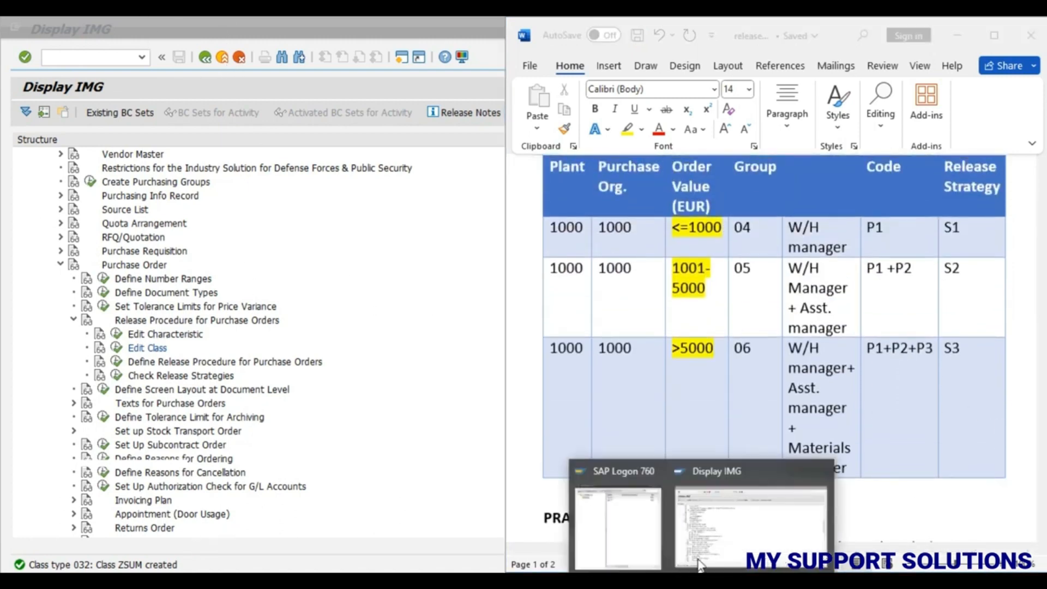
{"action": "left_click", "coordinate": [708, 548]}
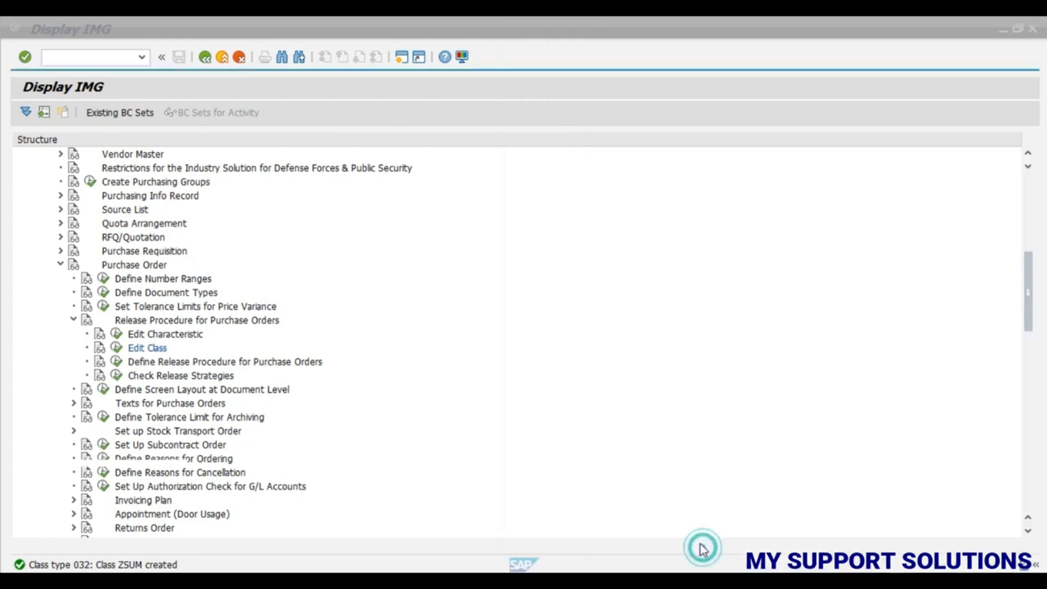
{"action": "left_click", "coordinate": [116, 362]}
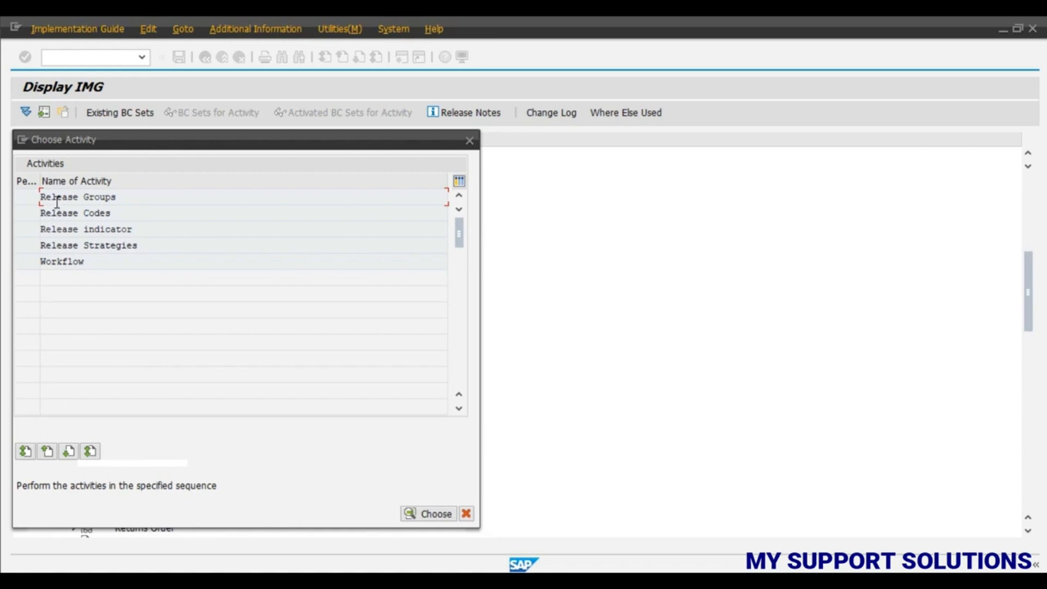
{"action": "double_click", "coordinate": [66, 197]}
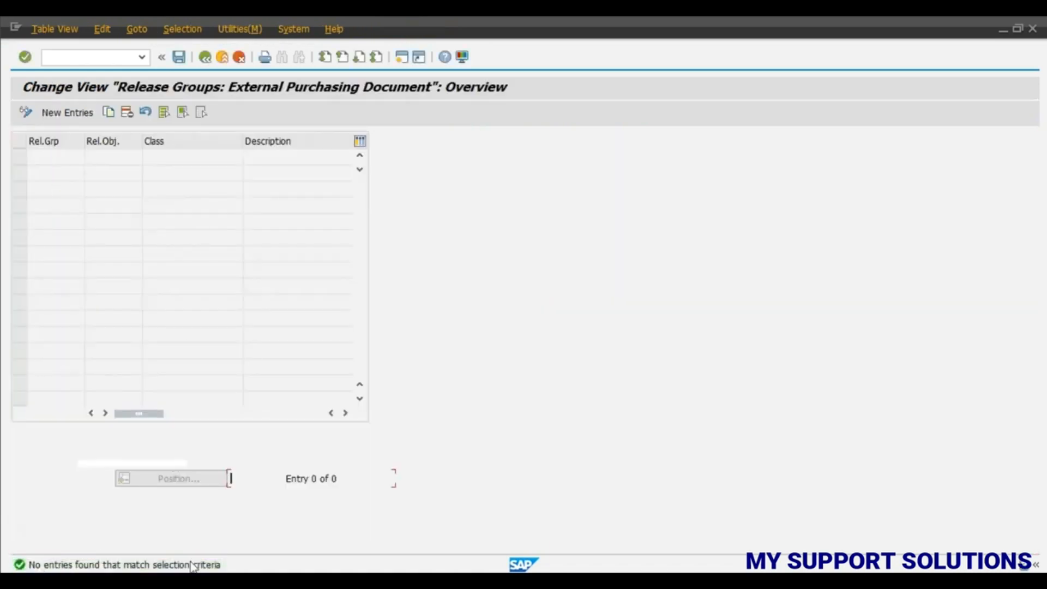
{"action": "left_click", "coordinate": [51, 115]}
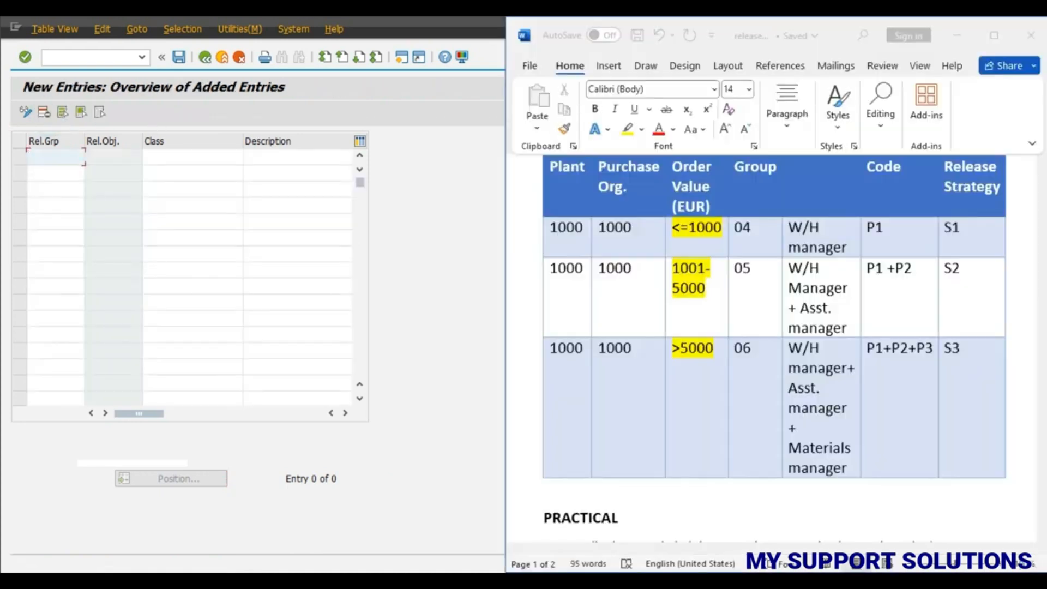
Check the groups in the Word release table and enter release groups 04, 05 and 06.
{"action": "key", "text": "alt+Tab"}
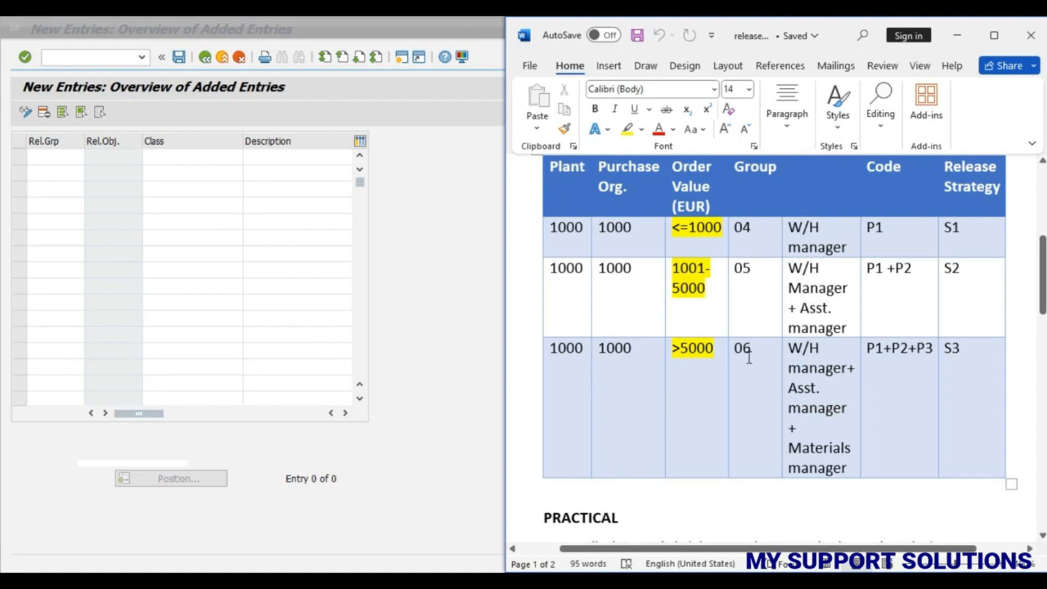
{"action": "left_click", "coordinate": [43, 150]}
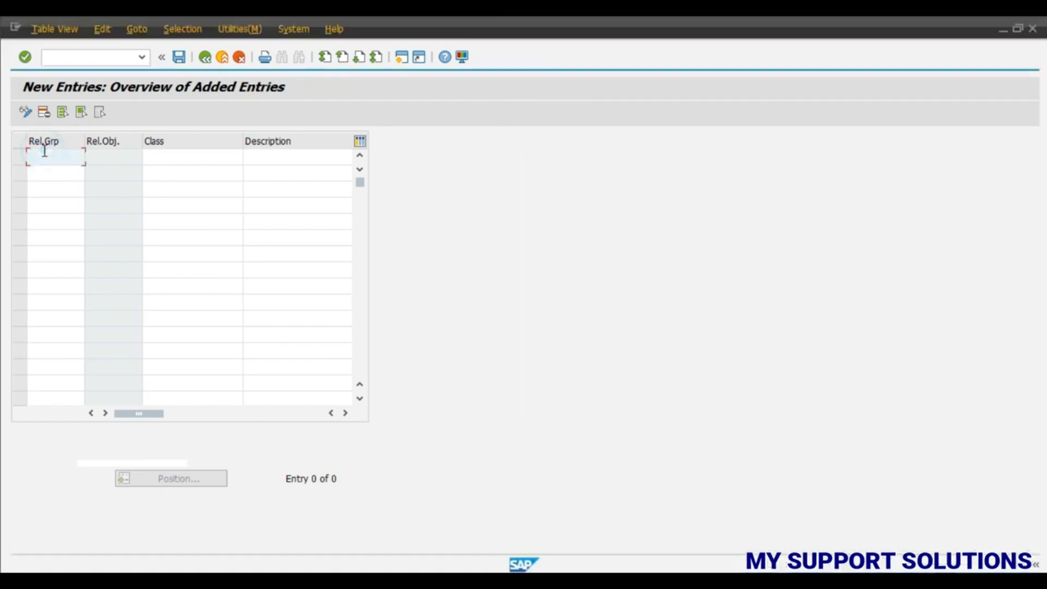
{"action": "type", "text": "04"}
{"action": "key", "text": "Down"}
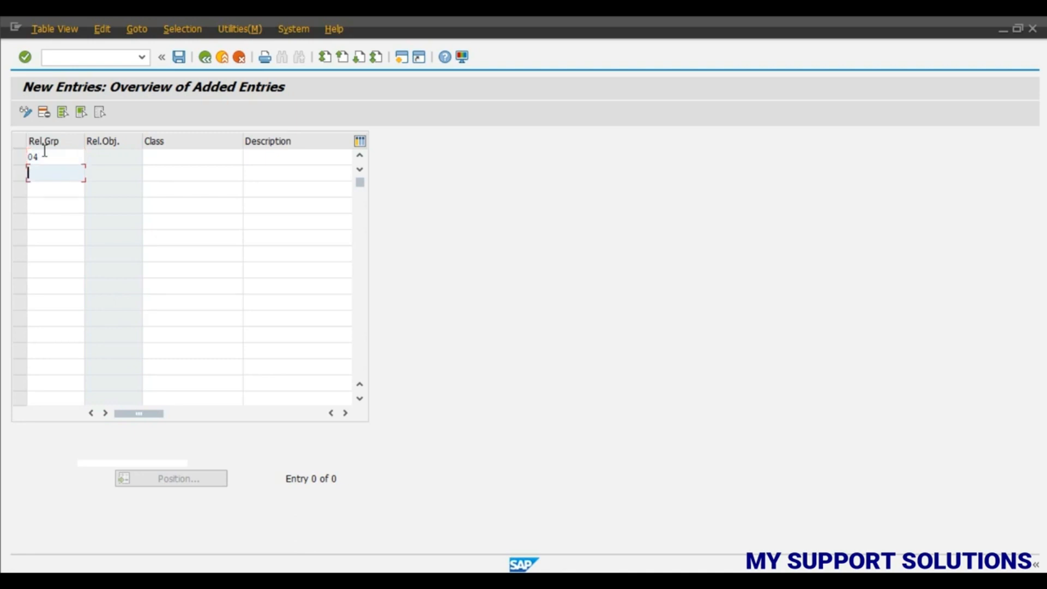
{"action": "type", "text": "05"}
{"action": "key", "text": "Down"}
{"action": "type", "text": "06"}
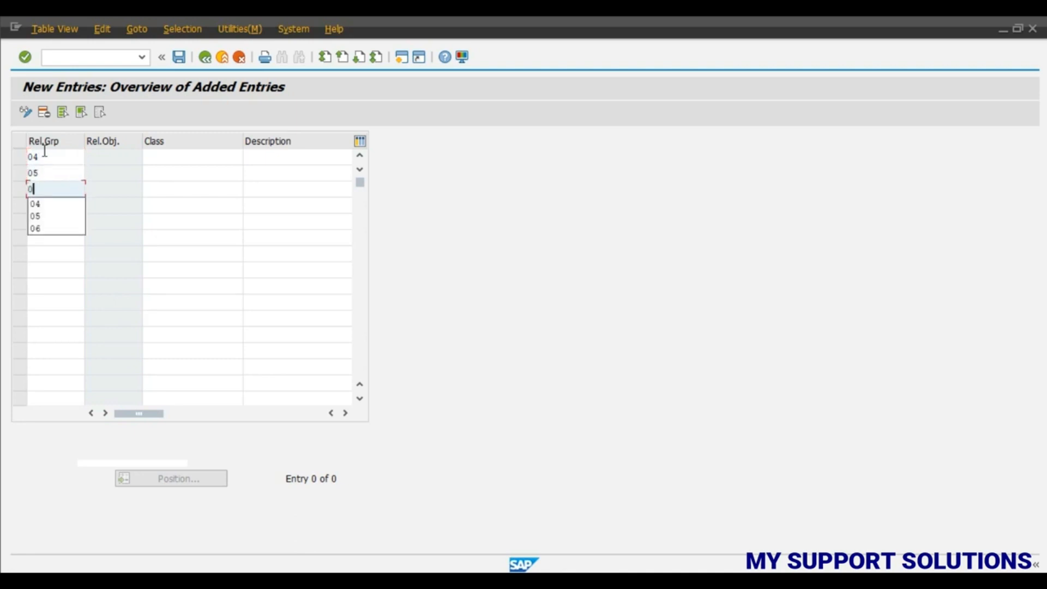
Assign the class zsum to release groups 04, 05 and 06.
{"action": "left_click", "coordinate": [156, 157]}
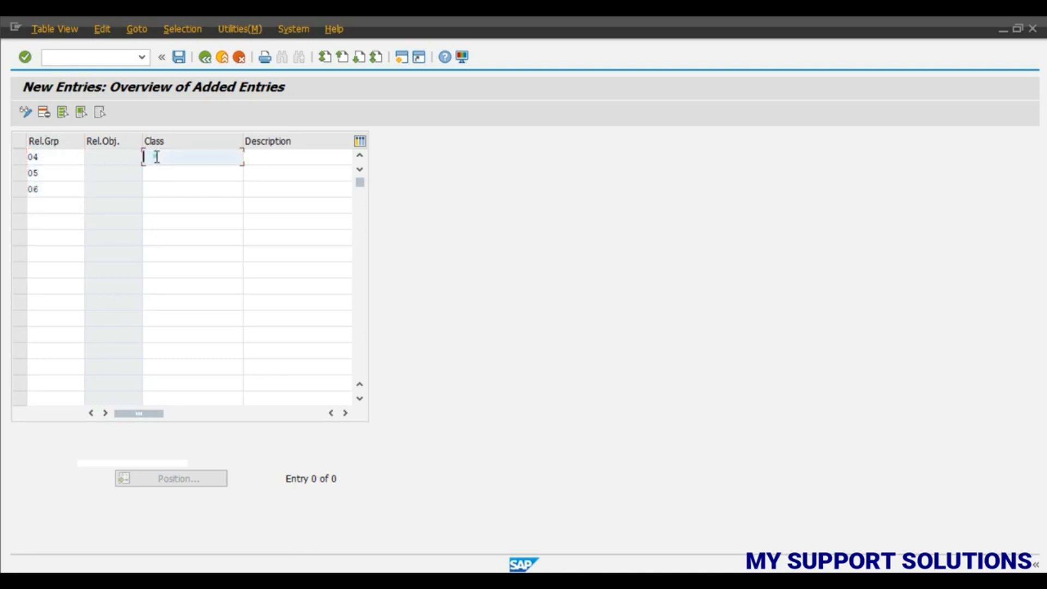
{"action": "type", "text": "zsum"}
{"action": "key", "text": "Down"}
{"action": "type", "text": "z"}
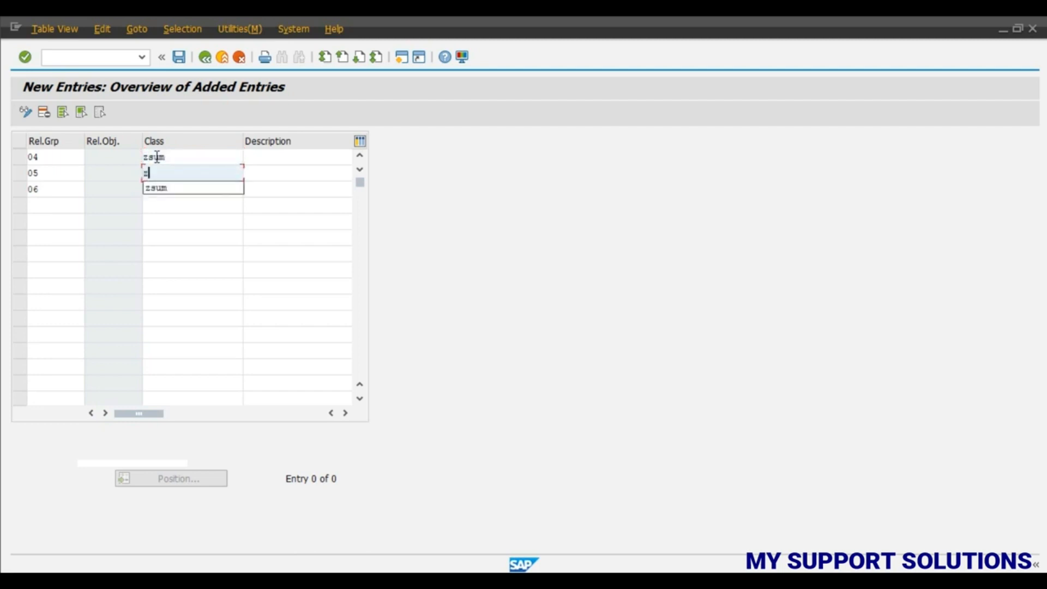
{"action": "type", "text": "sum"}
{"action": "key", "text": "Down"}
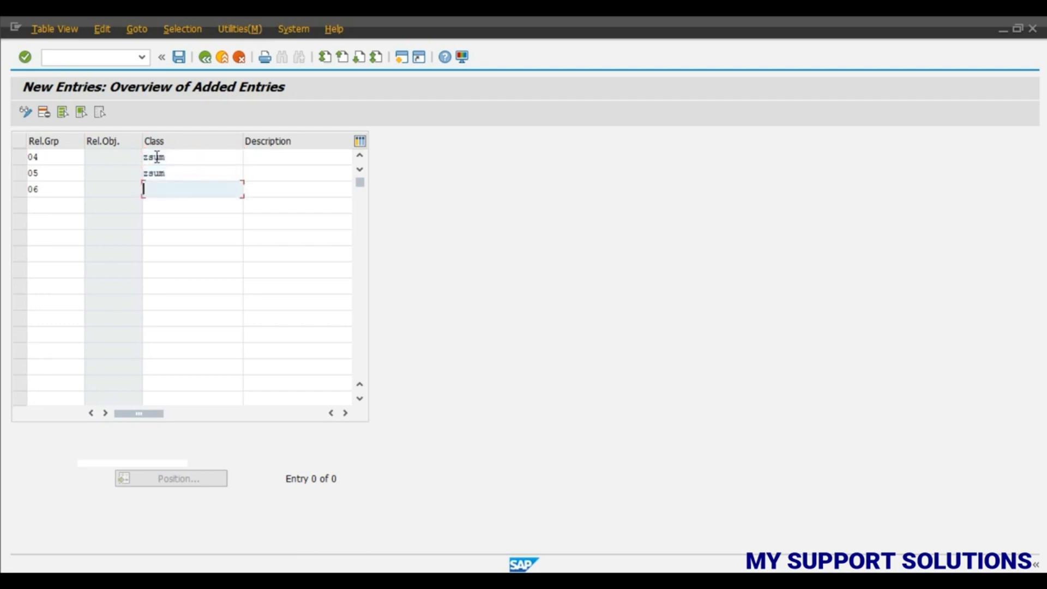
{"action": "type", "text": "z"}
{"action": "key", "text": "Down"}
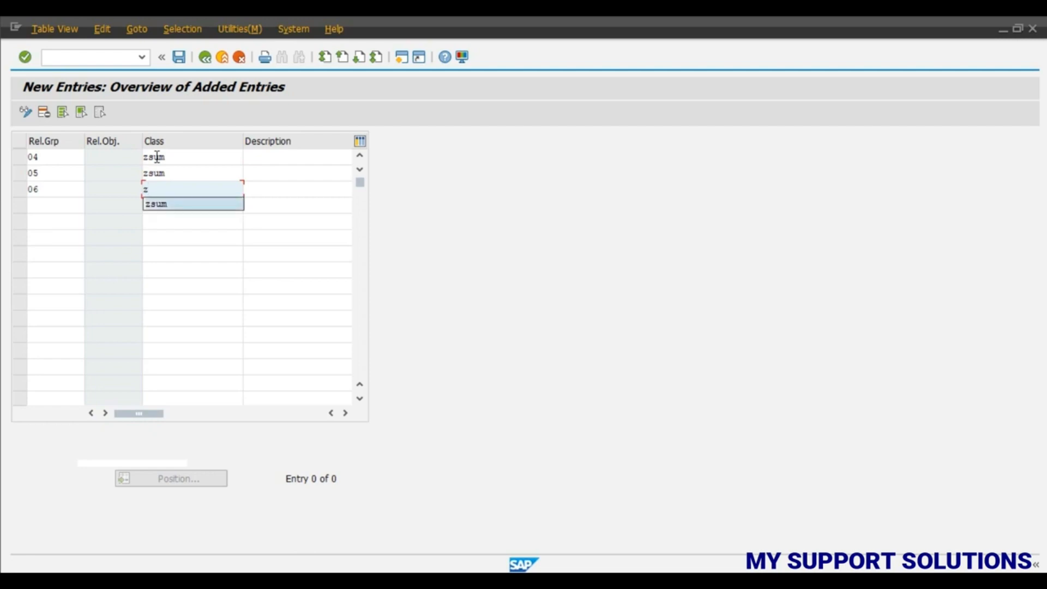
{"action": "key", "text": "Return"}
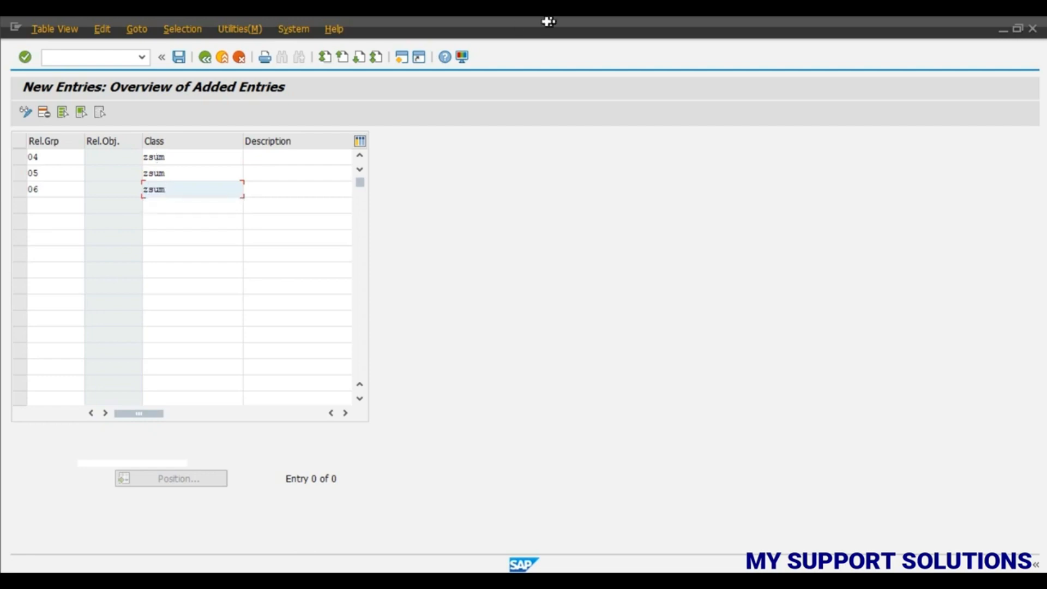
Describe release group 04 as wh manager, 05 as ast.maanger and 06 as mat.manager.
{"action": "left_click", "coordinate": [286, 155]}
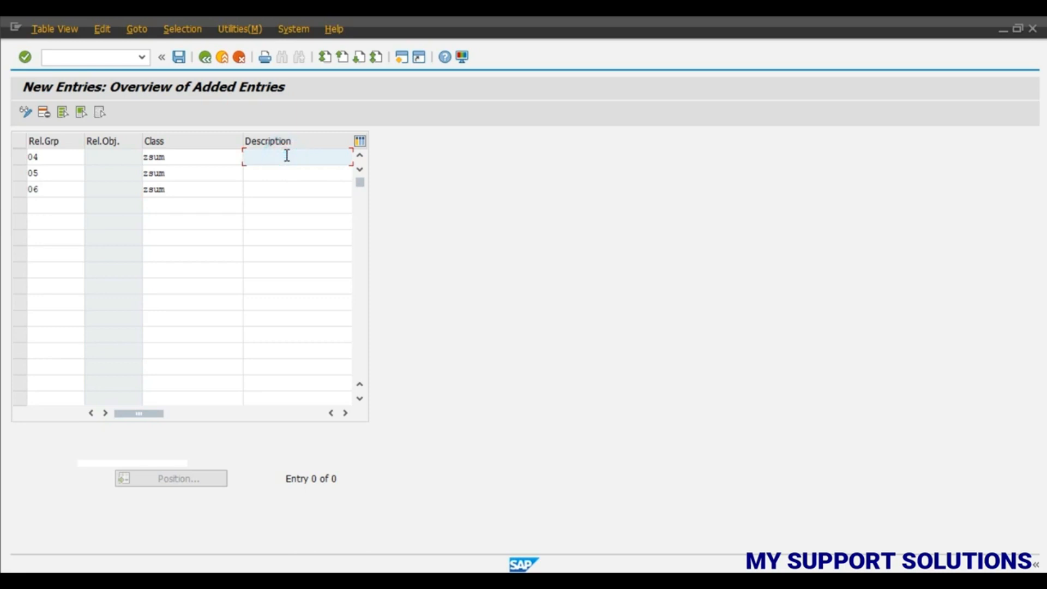
{"action": "type", "text": "w"}
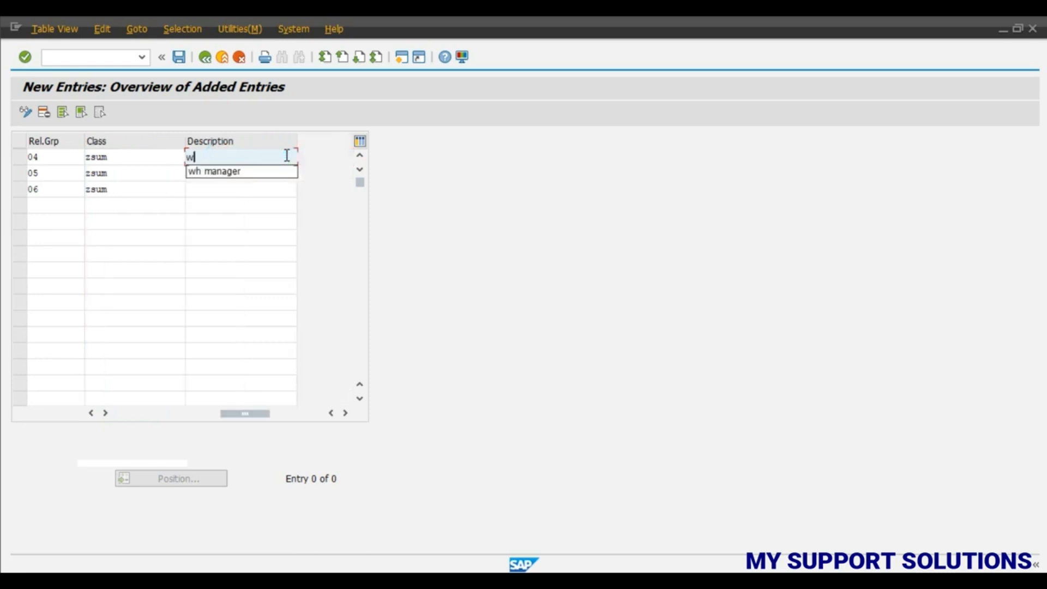
{"action": "key", "text": "Down"}
{"action": "key", "text": "Return"}
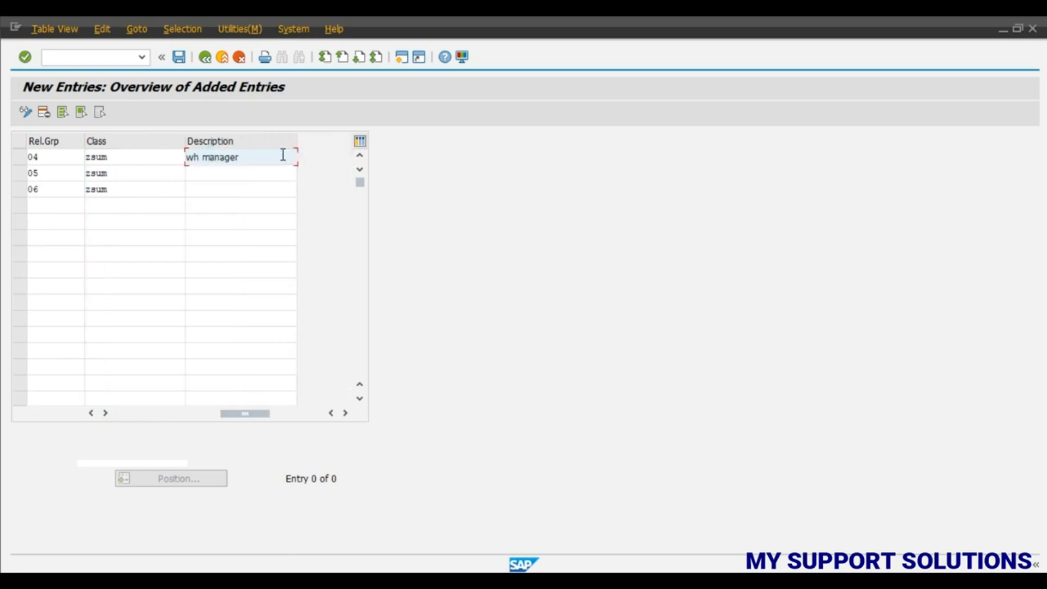
{"action": "left_click", "coordinate": [216, 171]}
{"action": "type", "text": "a"}
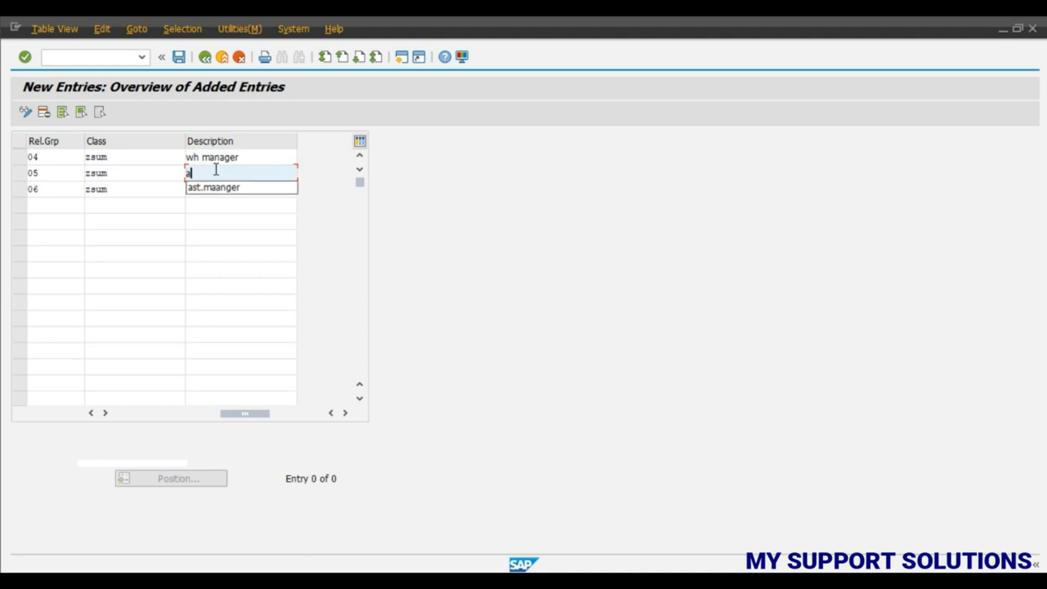
{"action": "key", "text": "Down"}
{"action": "key", "text": "Return"}
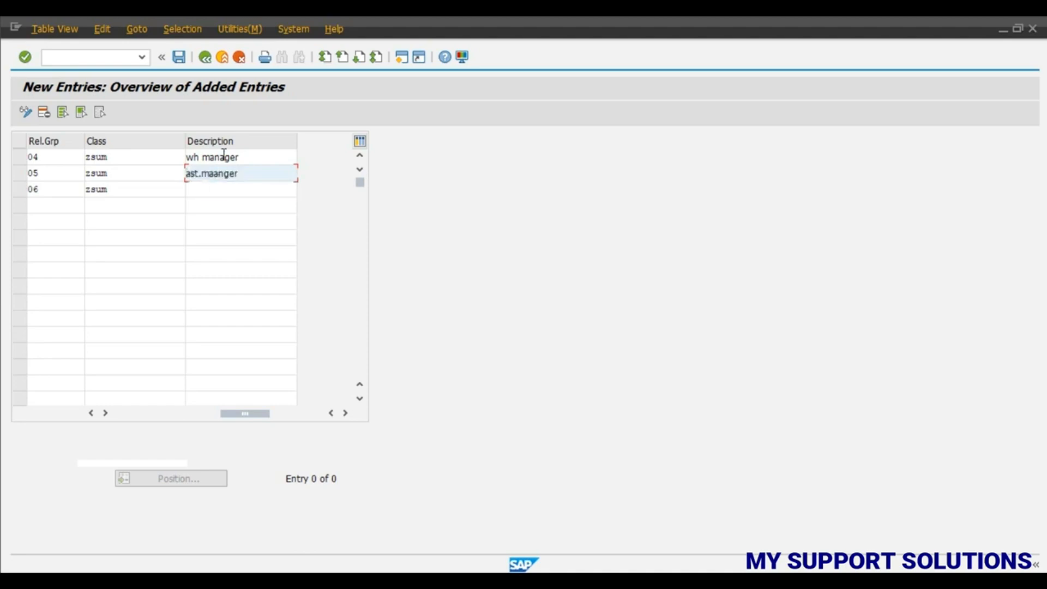
{"action": "left_click", "coordinate": [204, 189]}
{"action": "type", "text": "m"}
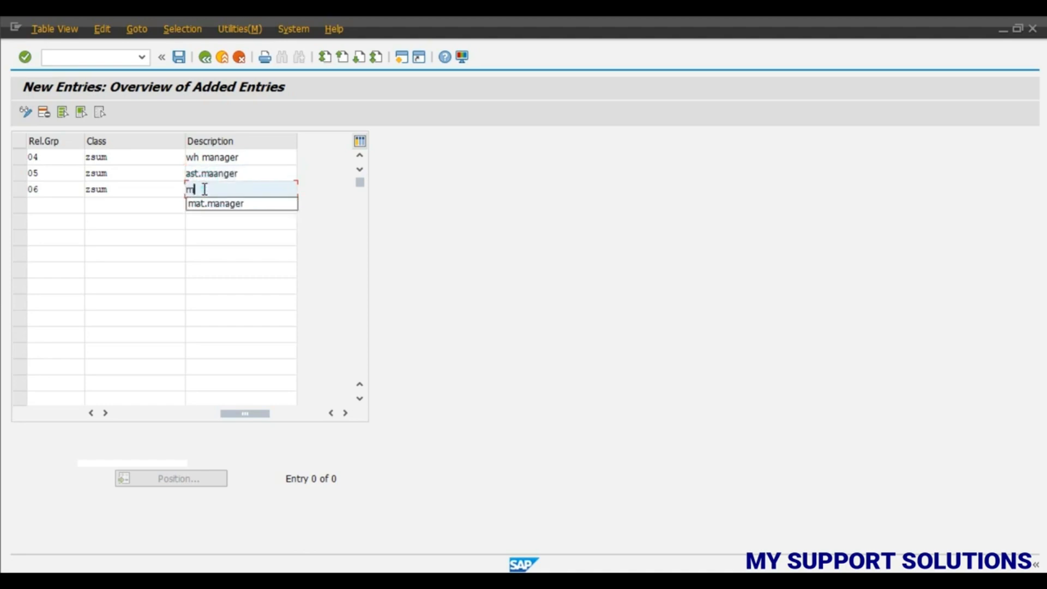
{"action": "key", "text": "Down"}
{"action": "key", "text": "Return"}
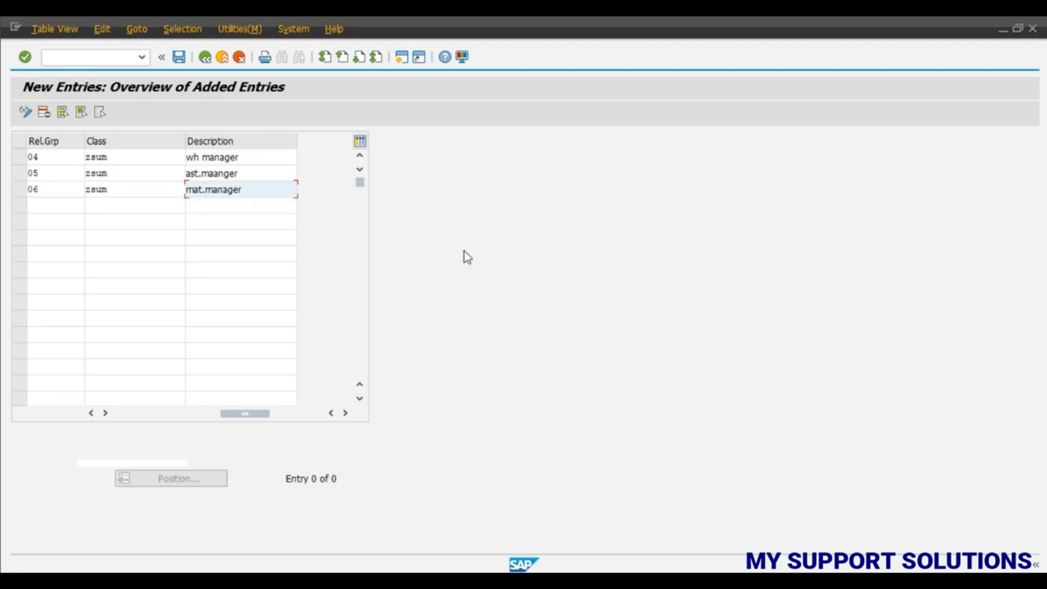
Compare the release groups with the Word table, save them under the proposed customizing request and return to the activity list.
{"action": "key", "text": "alt+Tab"}
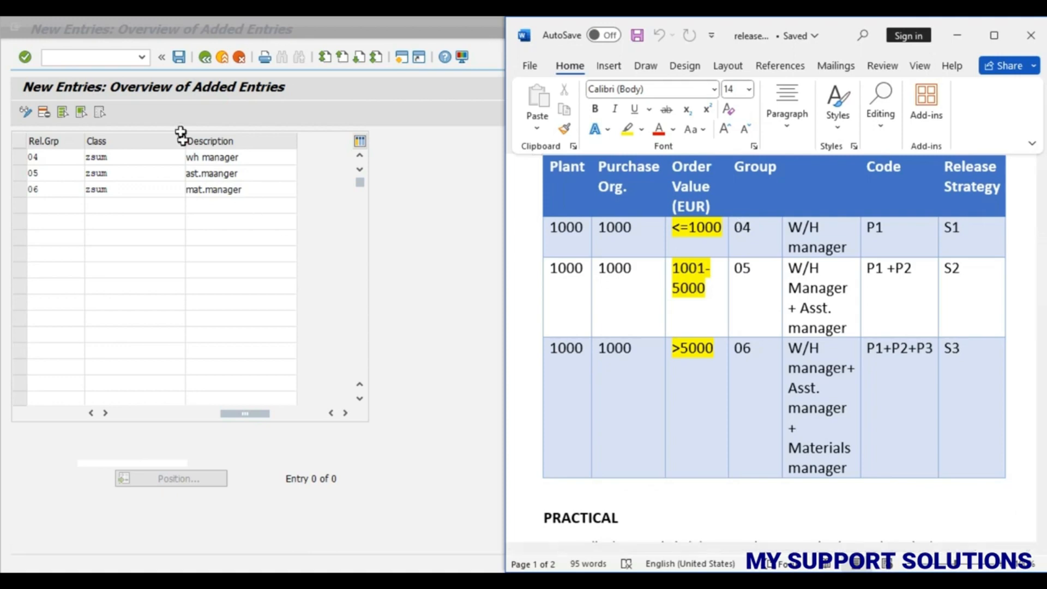
{"action": "left_click", "coordinate": [179, 58]}
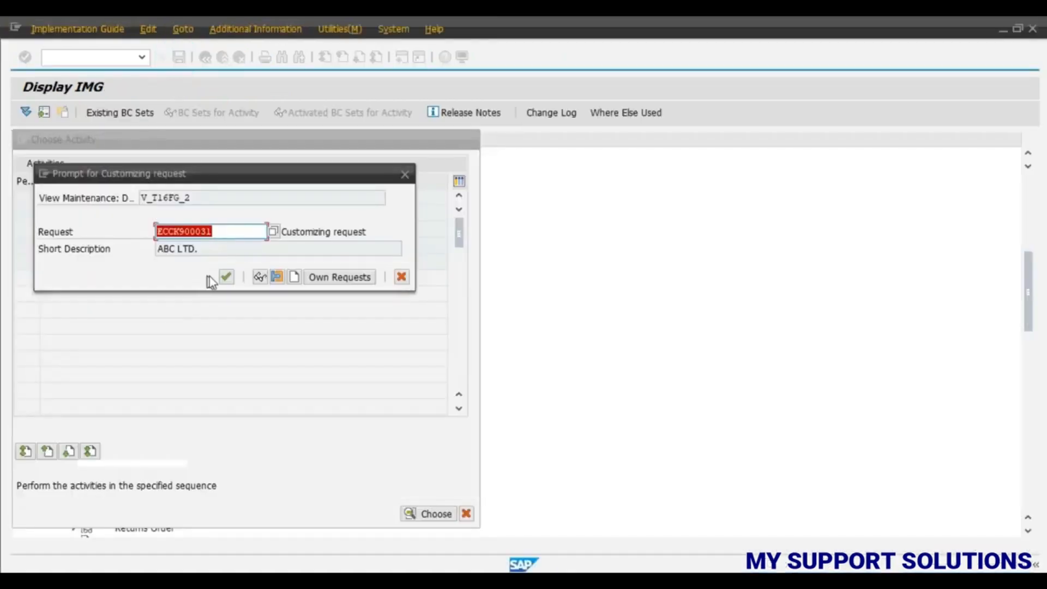
{"action": "left_click", "coordinate": [224, 276]}
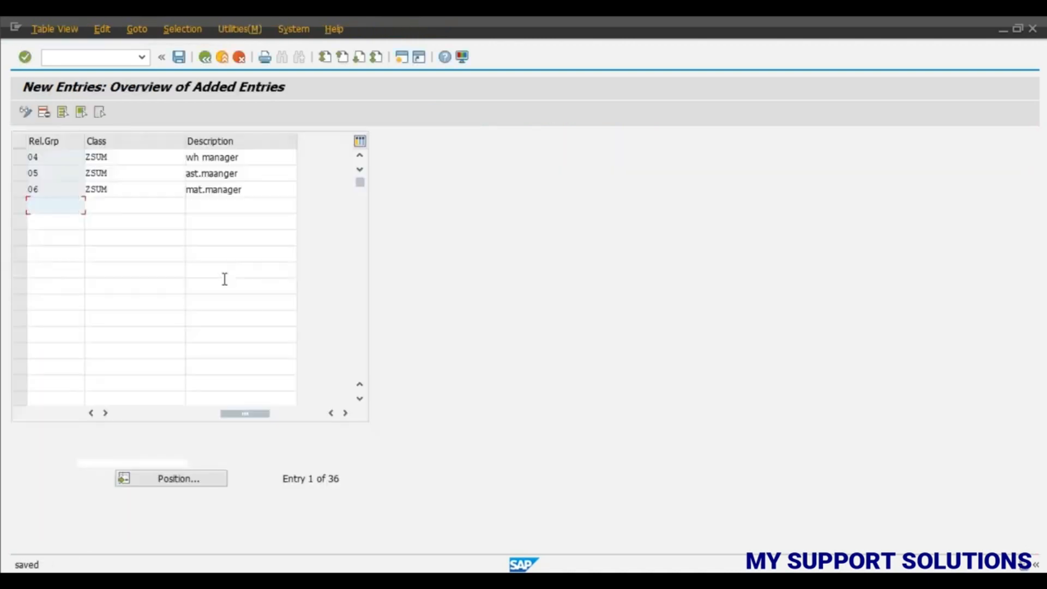
{"action": "left_click", "coordinate": [205, 57]}
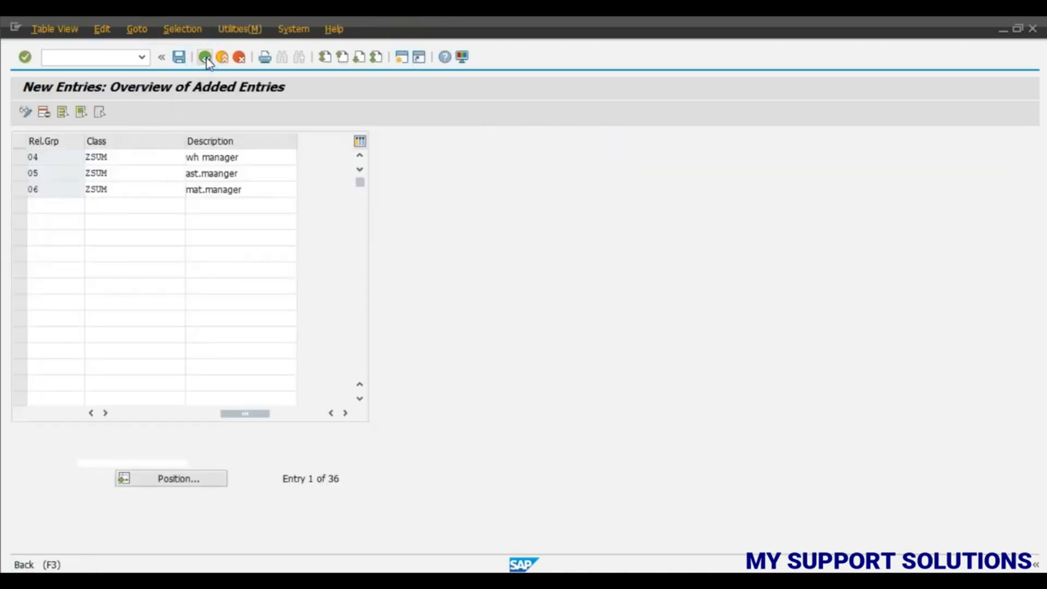
{"action": "left_click", "coordinate": [205, 57]}
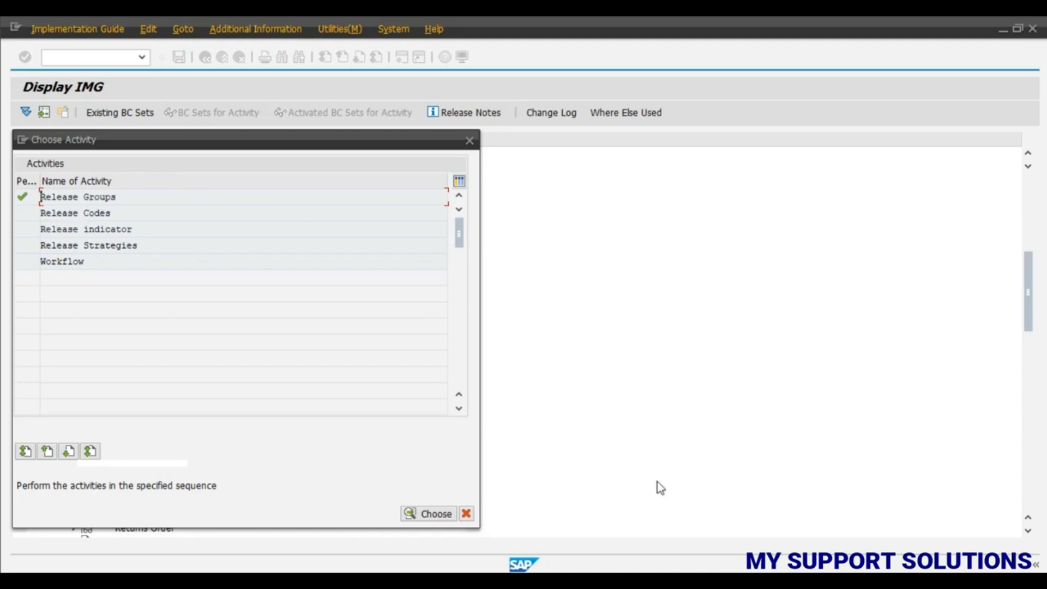
Review the practical steps in the Word document, then open the Release Codes activity and start new entries.
{"action": "key", "text": "alt+Tab"}
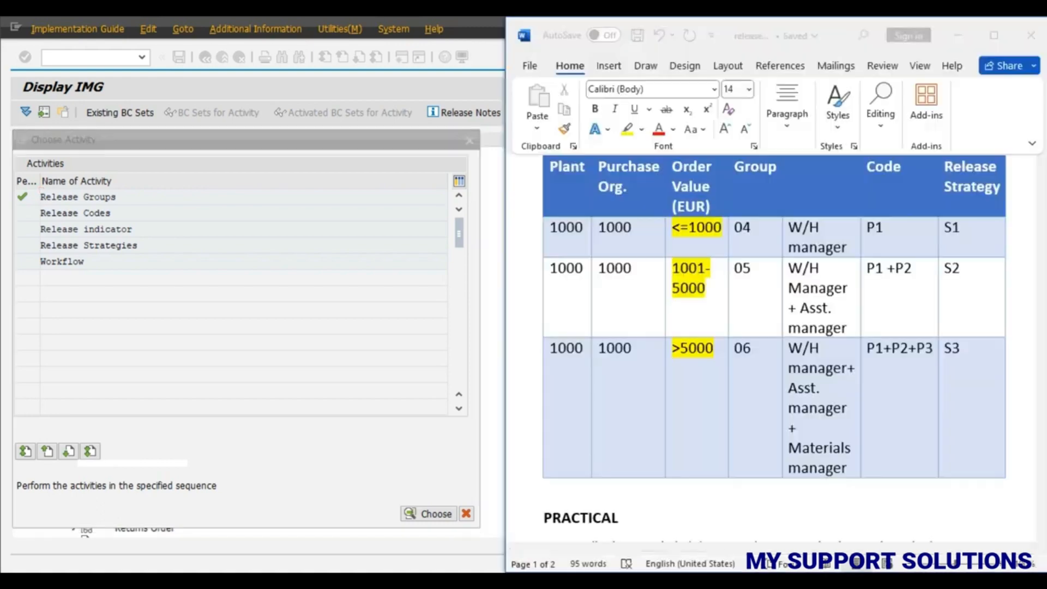
{"action": "scroll", "coordinate": [864, 439], "scroll_direction": "down", "scroll_amount": 5}
{"action": "scroll", "coordinate": [864, 439], "scroll_direction": "up", "scroll_amount": 3}
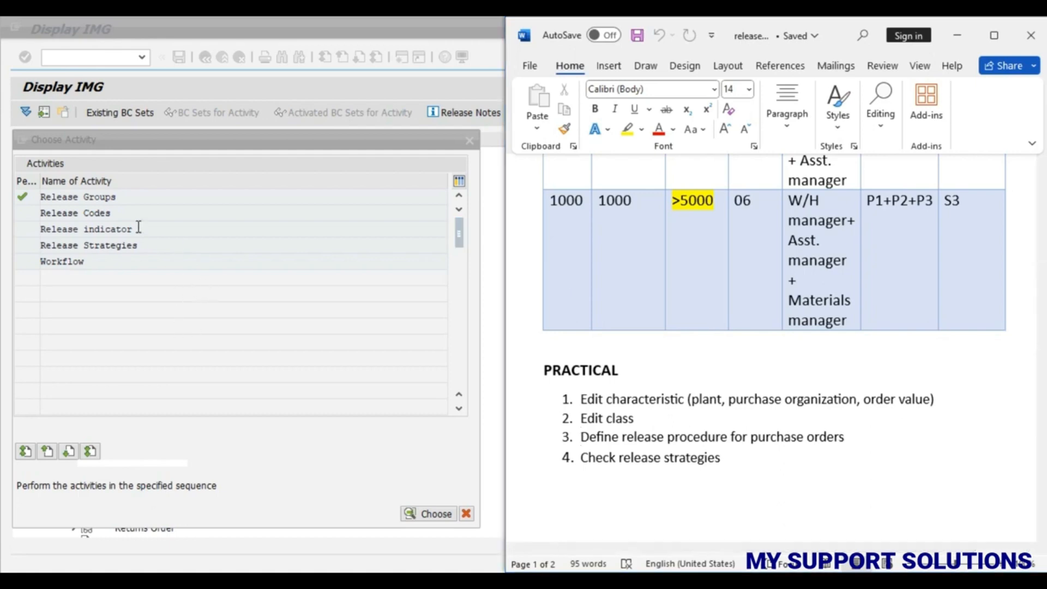
{"action": "key", "text": "alt+Tab"}
{"action": "double_click", "coordinate": [96, 213]}
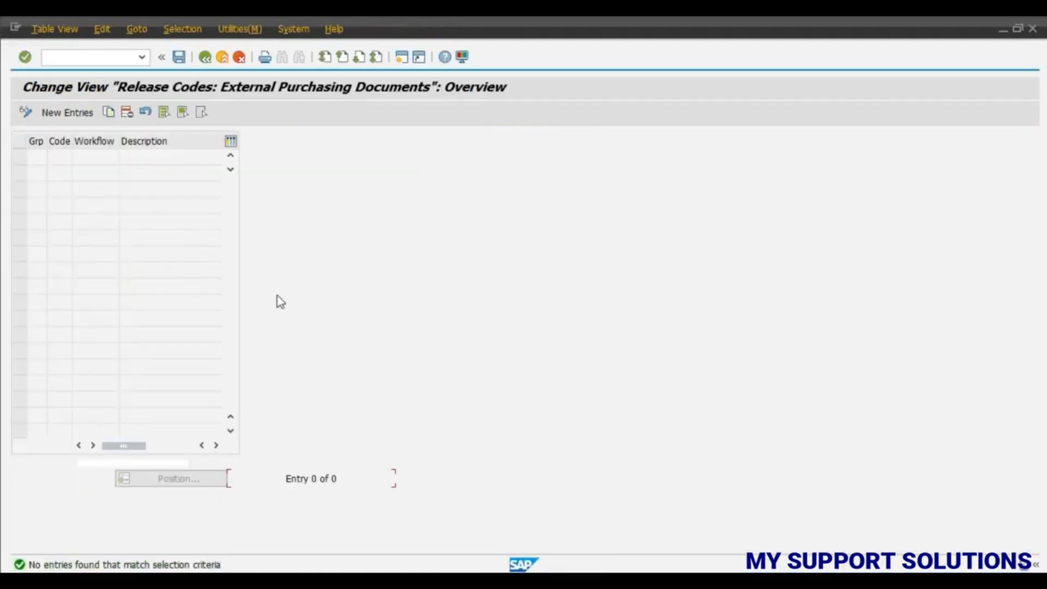
{"action": "left_click", "coordinate": [83, 116]}
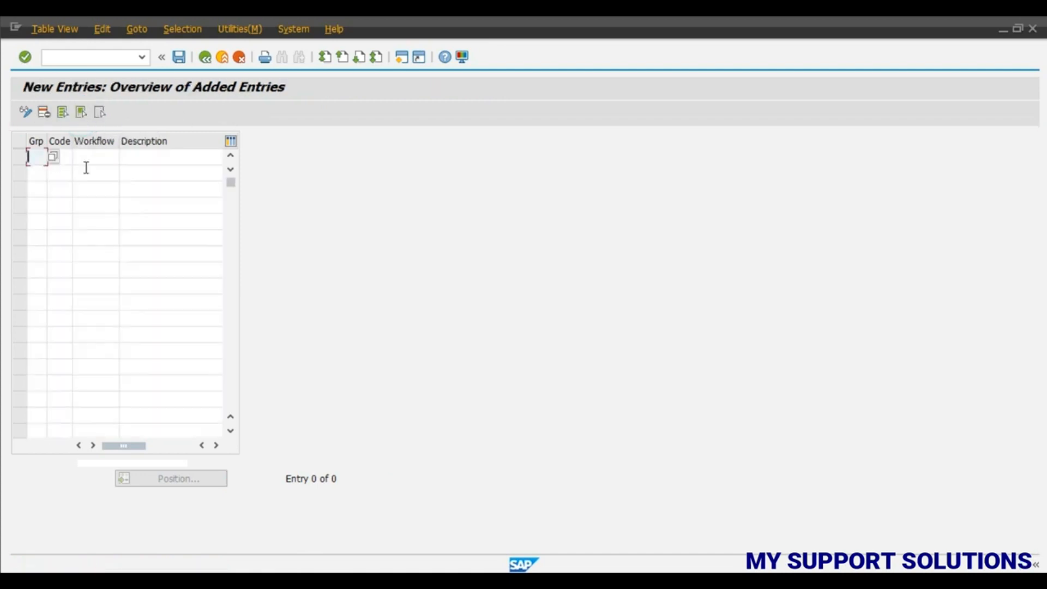
Choose release group 04 for the first entry and check its release code in the Word table.
{"action": "left_click", "coordinate": [54, 159]}
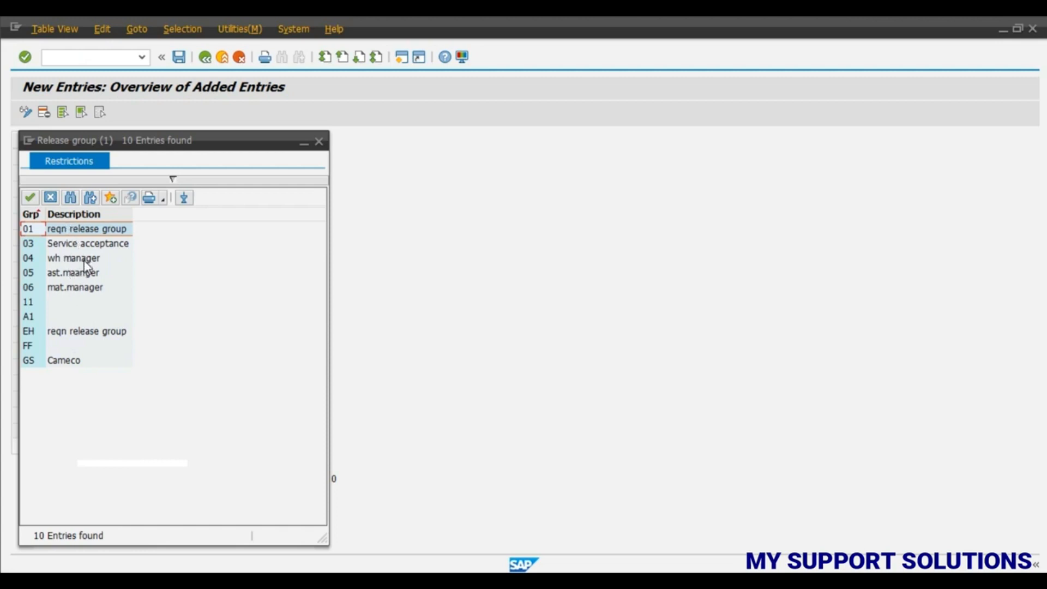
{"action": "double_click", "coordinate": [85, 261]}
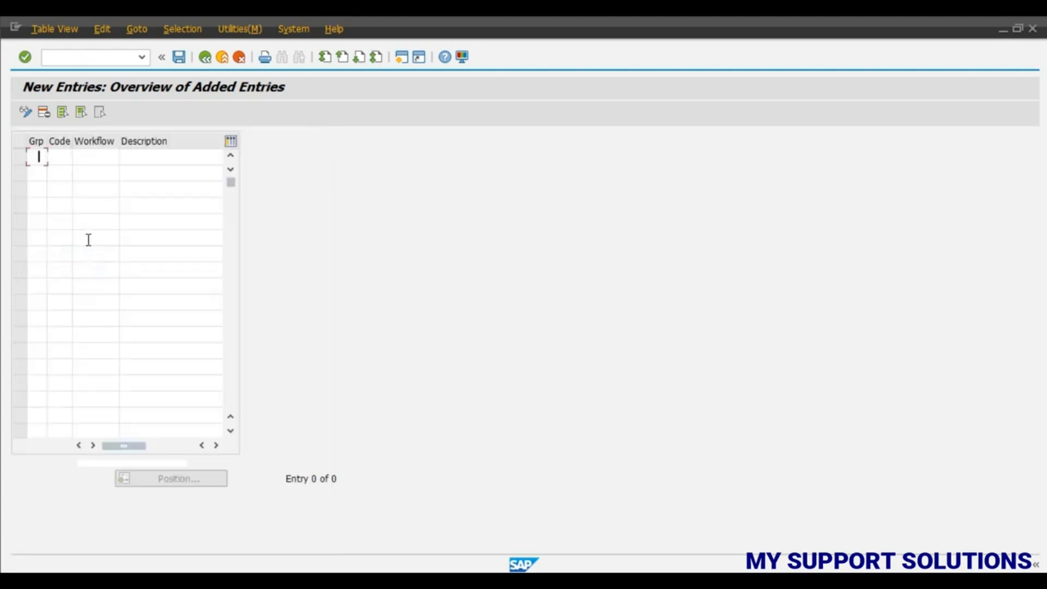
{"action": "left_click", "coordinate": [64, 154]}
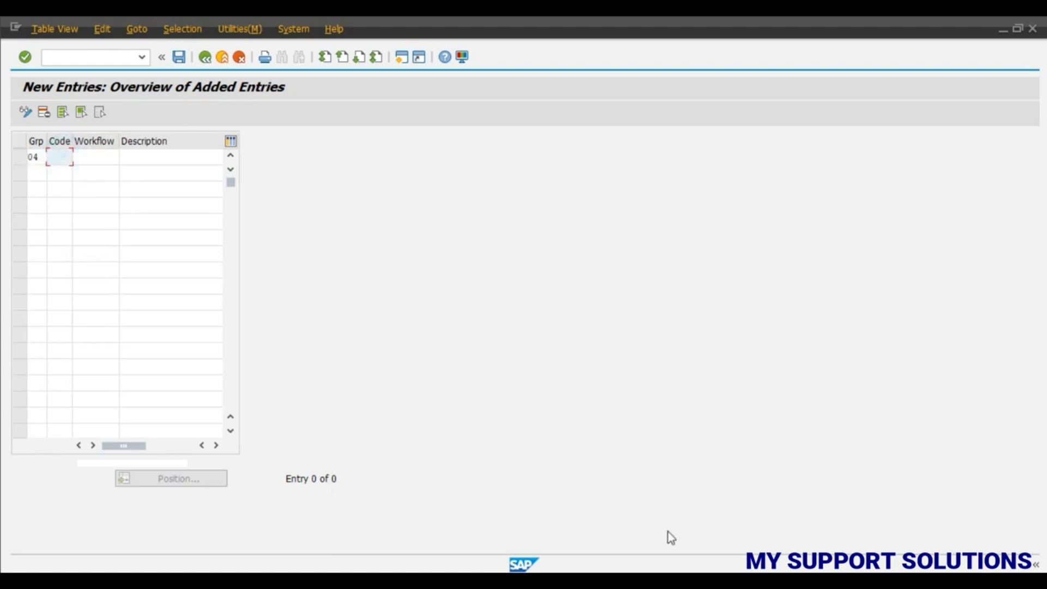
{"action": "key", "text": "alt+Tab"}
{"action": "scroll", "coordinate": [888, 350], "scroll_direction": "up", "scroll_amount": 5}
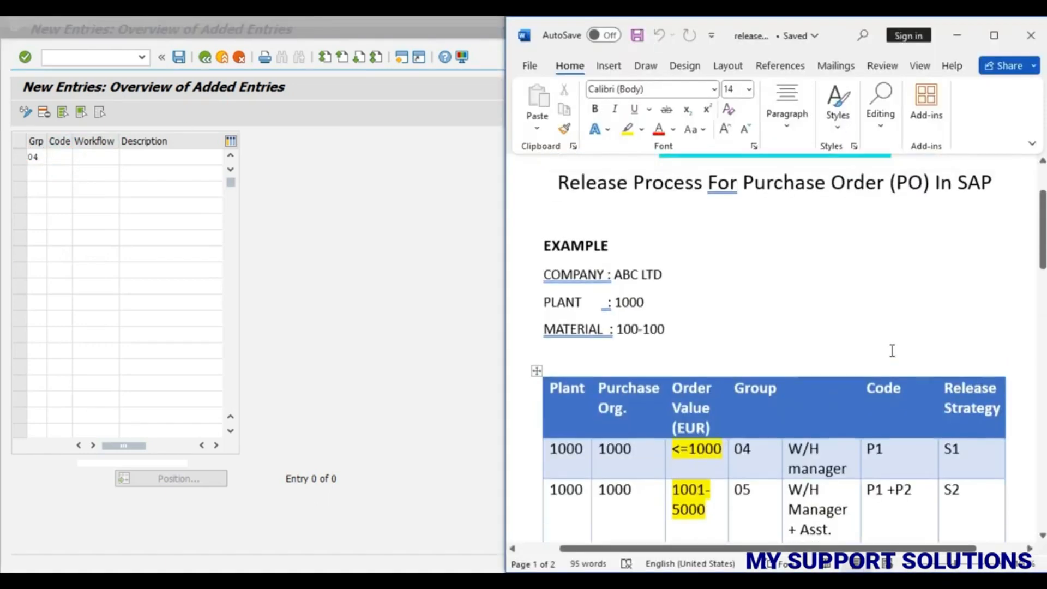
{"action": "scroll", "coordinate": [890, 353], "scroll_direction": "down", "scroll_amount": 1}
{"action": "scroll", "coordinate": [890, 353], "scroll_direction": "down", "scroll_amount": 1}
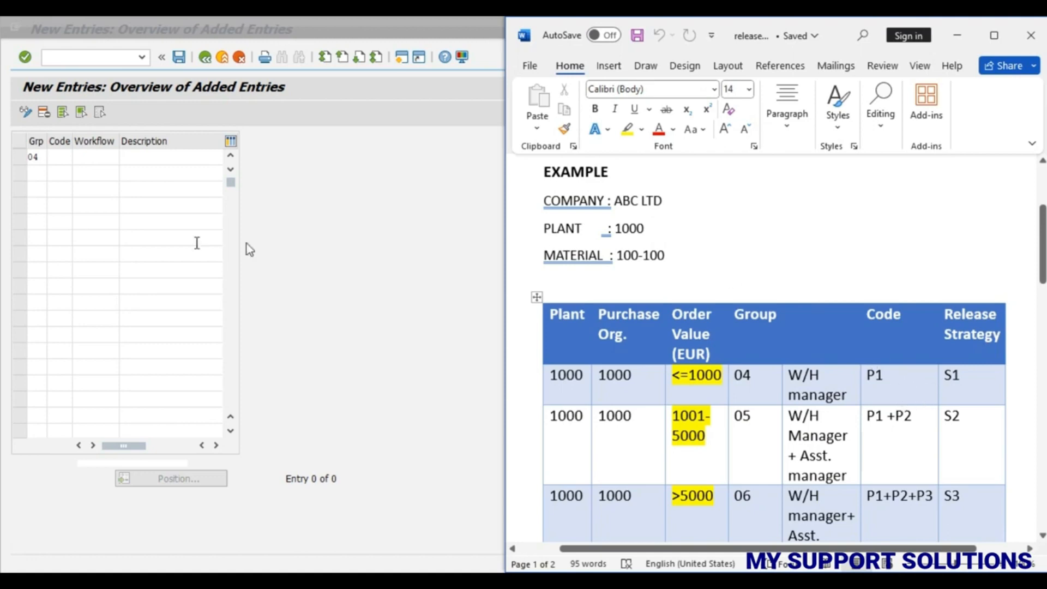
Enter p1 as the release code of the group 04 entry.
{"action": "left_click", "coordinate": [56, 156]}
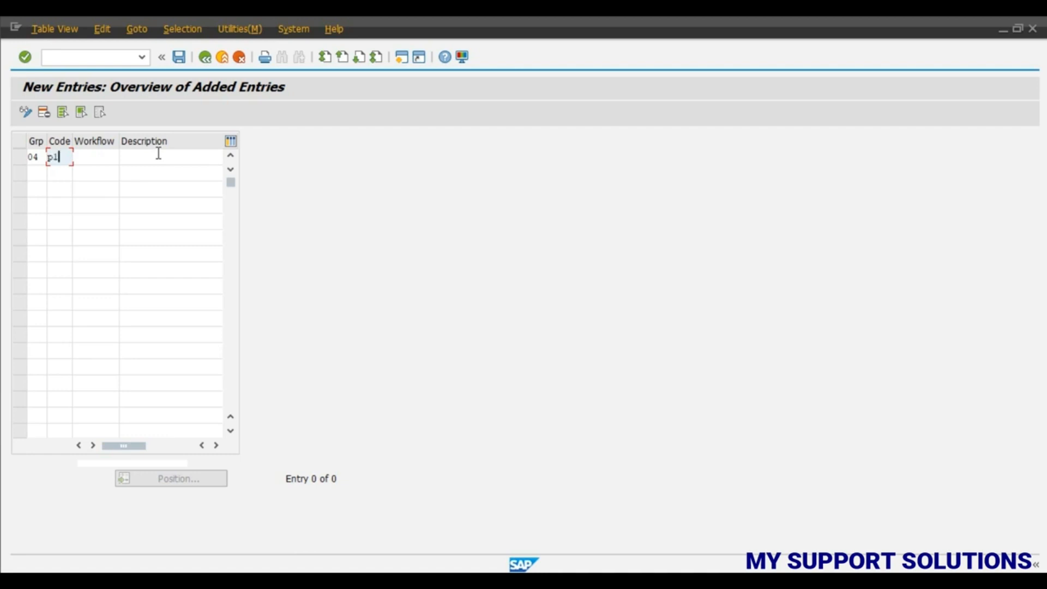
{"action": "key", "text": "Tab"}
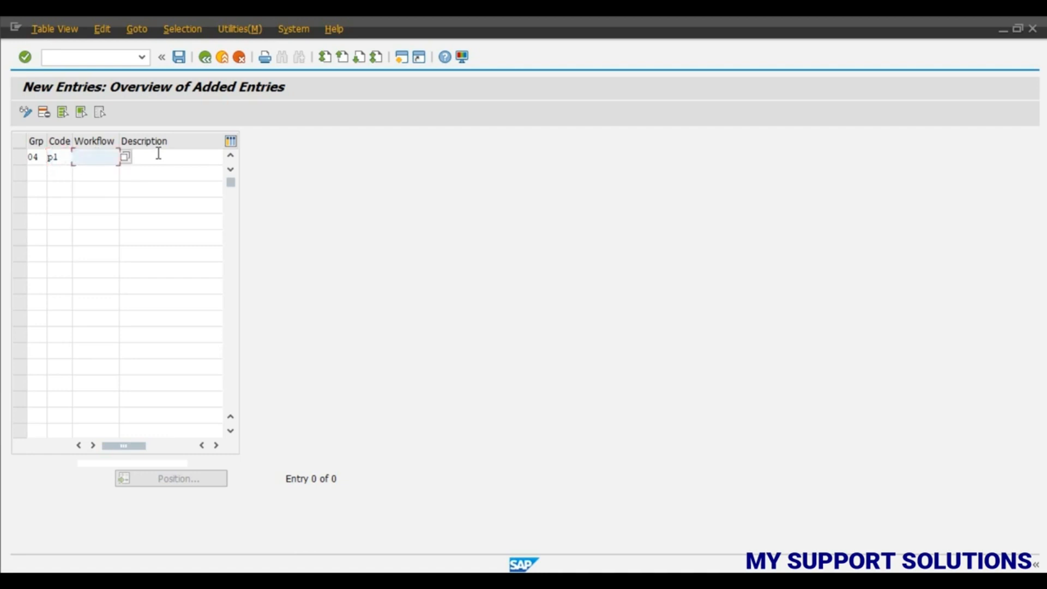
{"action": "key", "text": "Tab"}
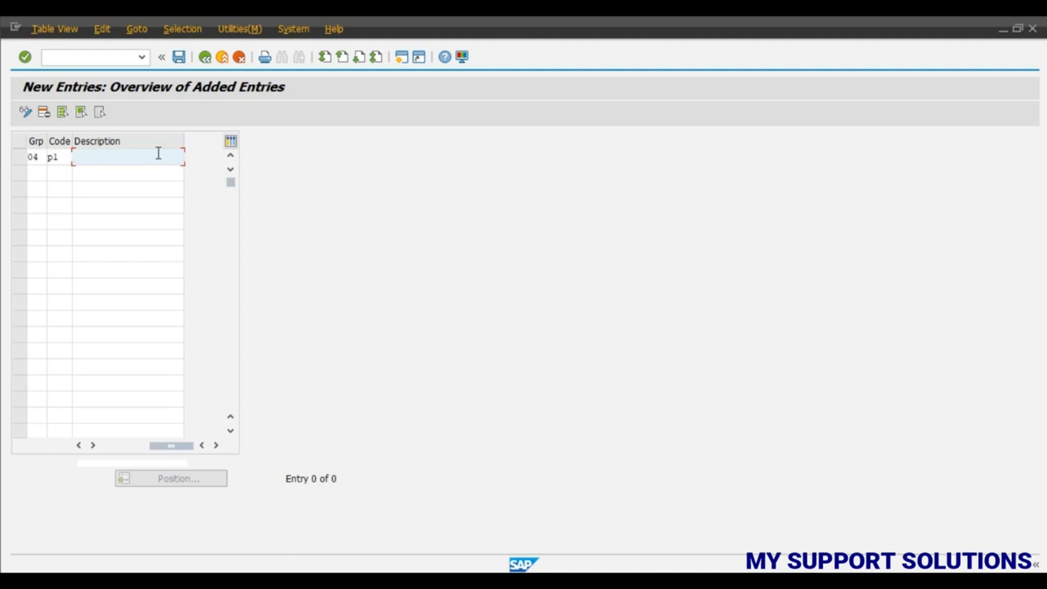
Change the release code of the group 04 entry to k4 and describe it as wh mgr.
{"action": "left_click", "coordinate": [61, 158]}
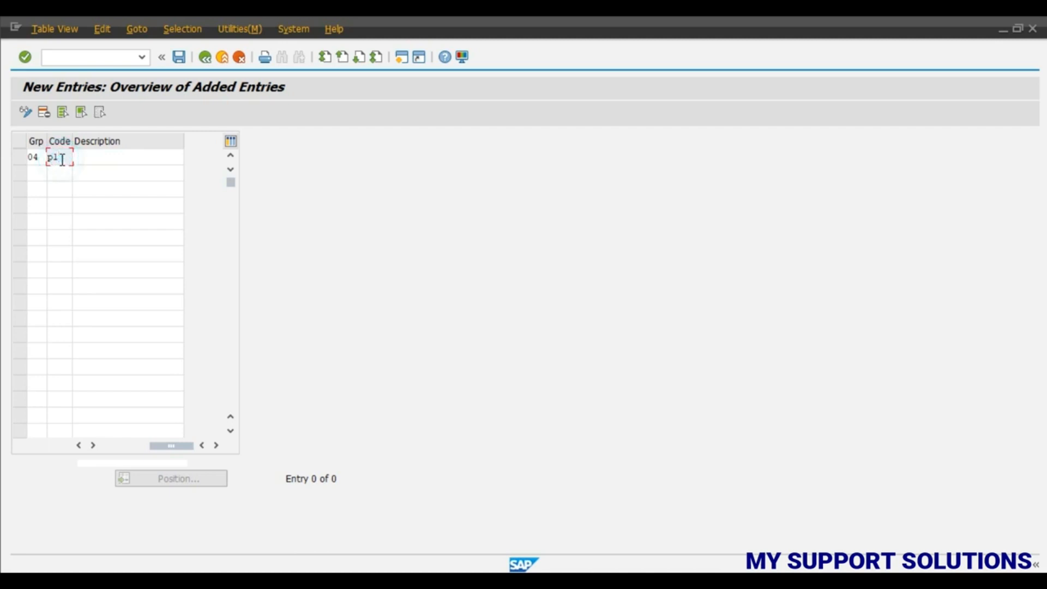
{"action": "key", "text": "BackSpace"}
{"action": "key", "text": "BackSpace"}
{"action": "type", "text": "k4"}
{"action": "key", "text": "Return"}
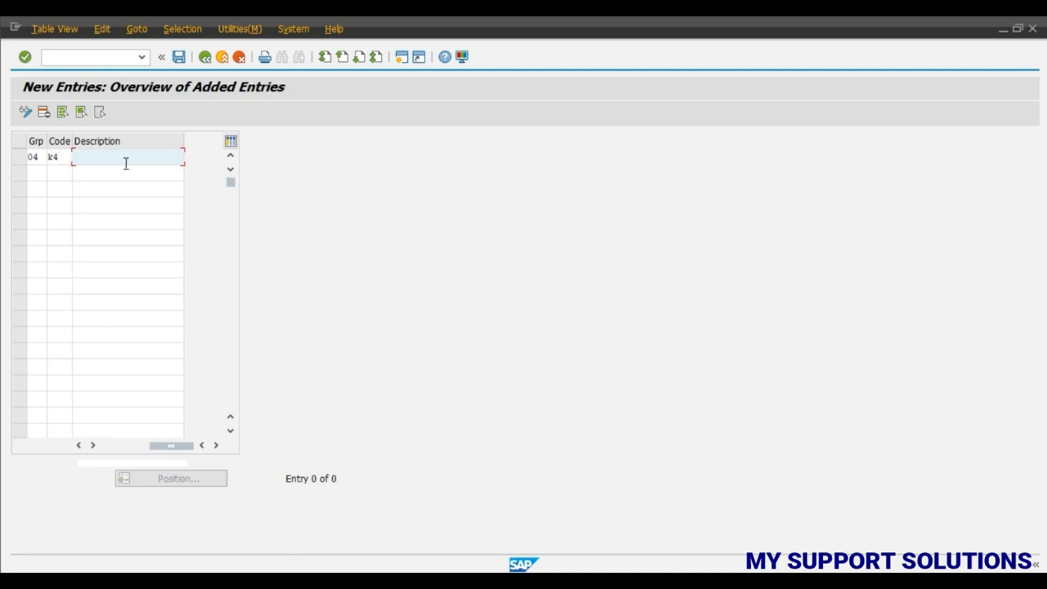
{"action": "type", "text": "w"}
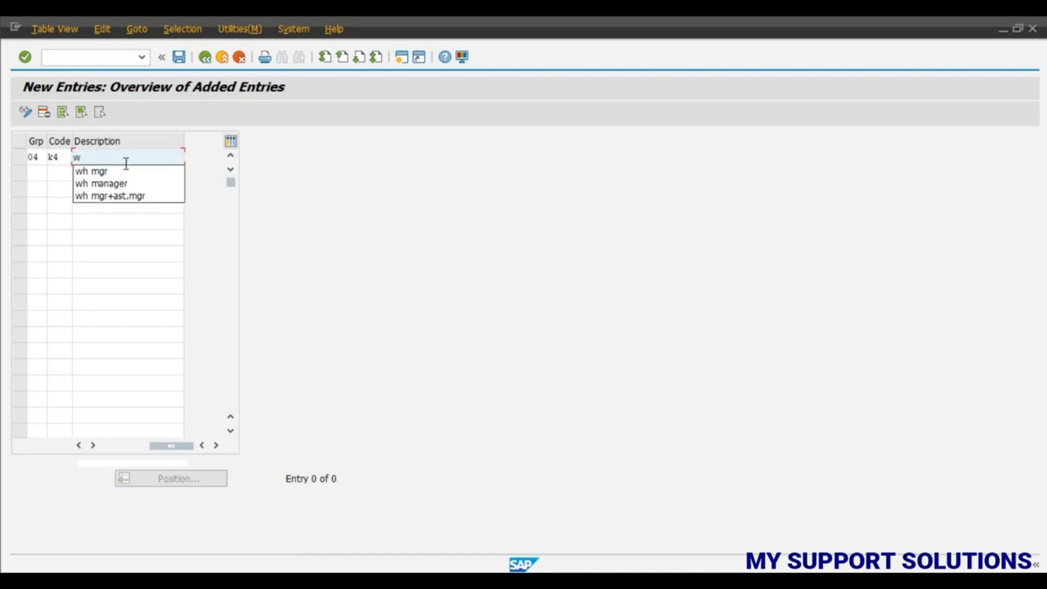
{"action": "type", "text": "h"}
{"action": "key", "text": "Down"}
{"action": "key", "text": "Return"}
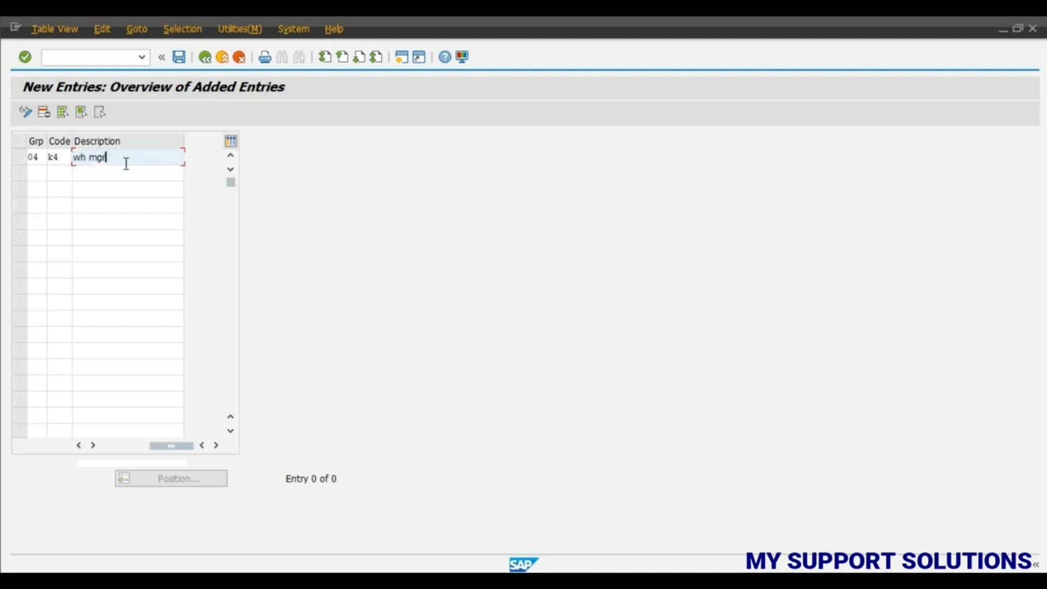
Assign release group 05 to the second and third entries.
{"action": "left_click", "coordinate": [36, 175]}
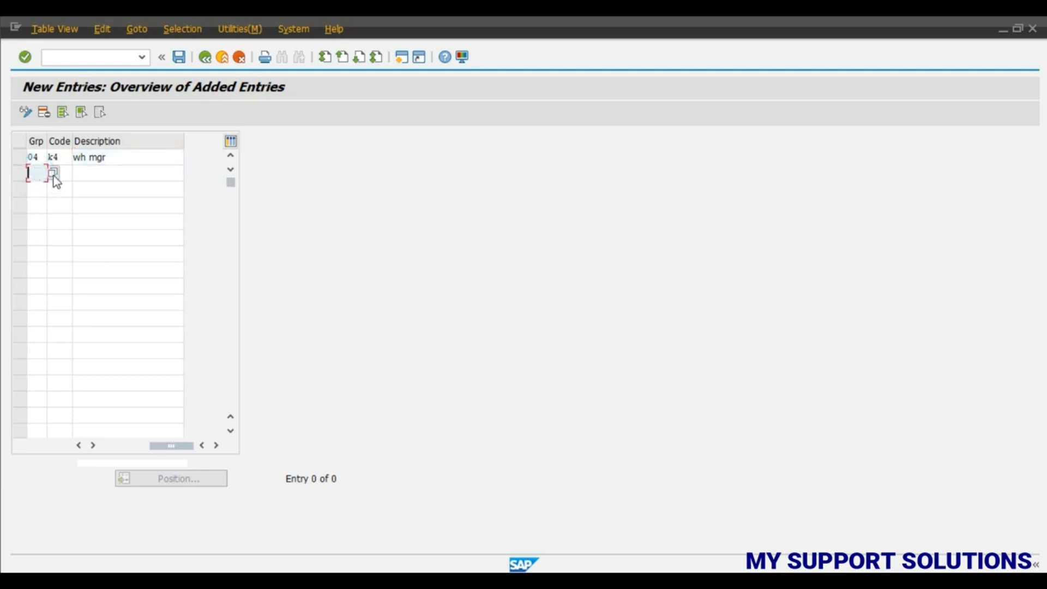
{"action": "left_click", "coordinate": [52, 173]}
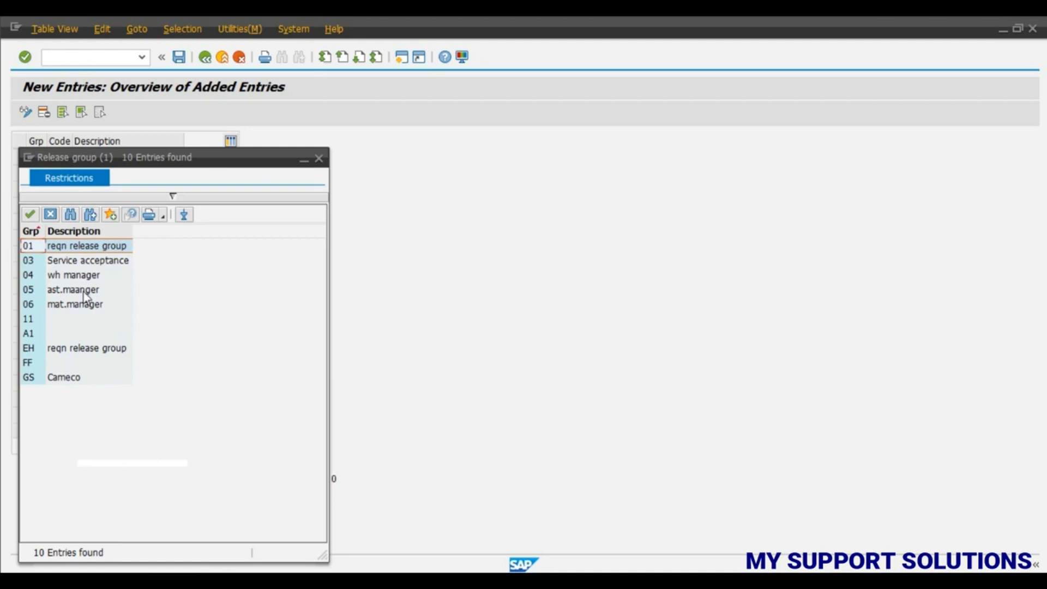
{"action": "double_click", "coordinate": [85, 292]}
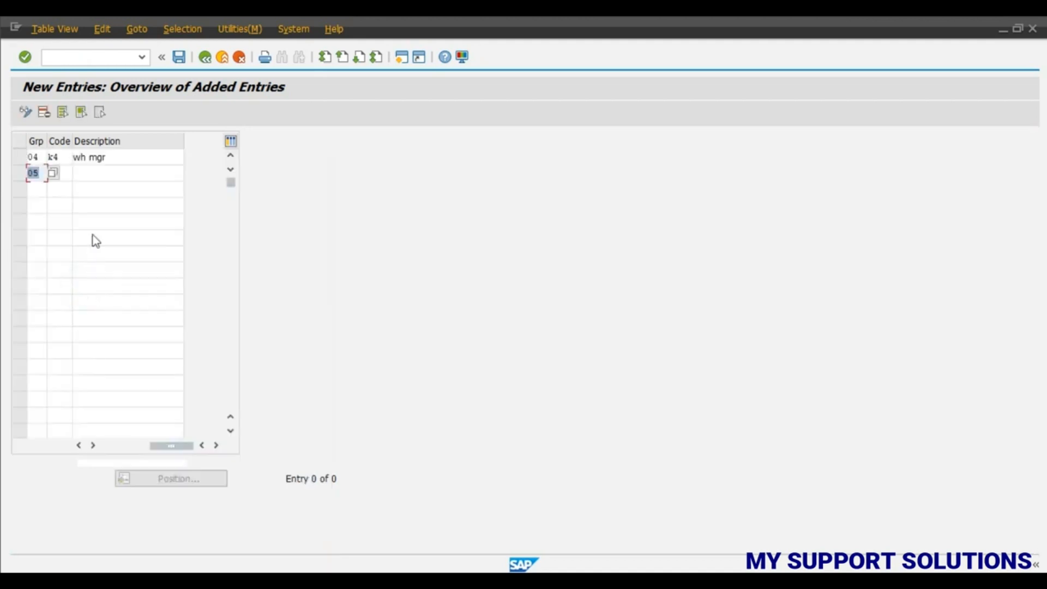
{"action": "left_click", "coordinate": [37, 191]}
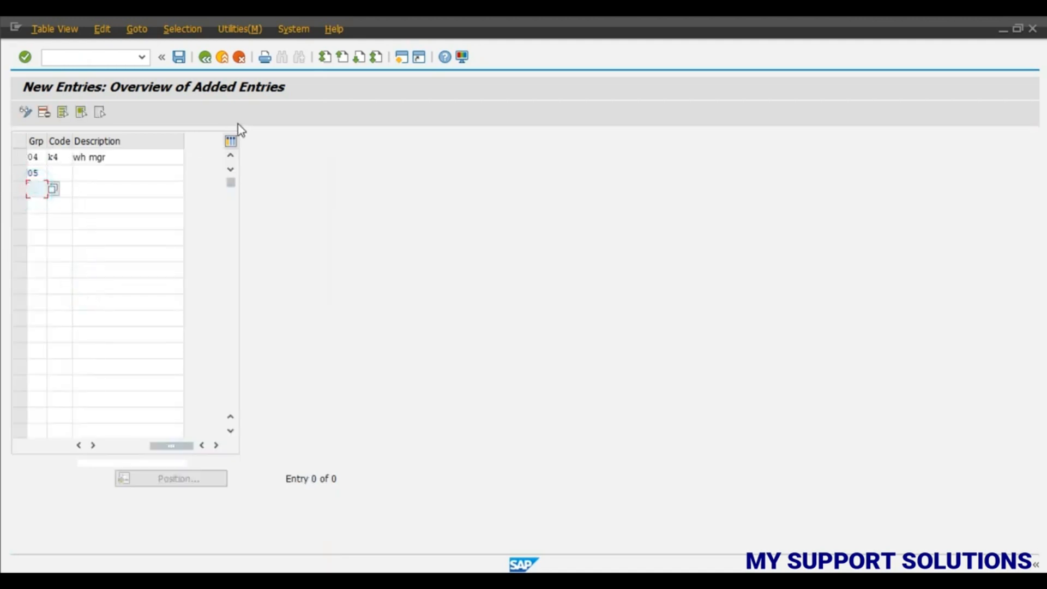
{"action": "type", "text": "05"}
{"action": "key", "text": "Tab"}
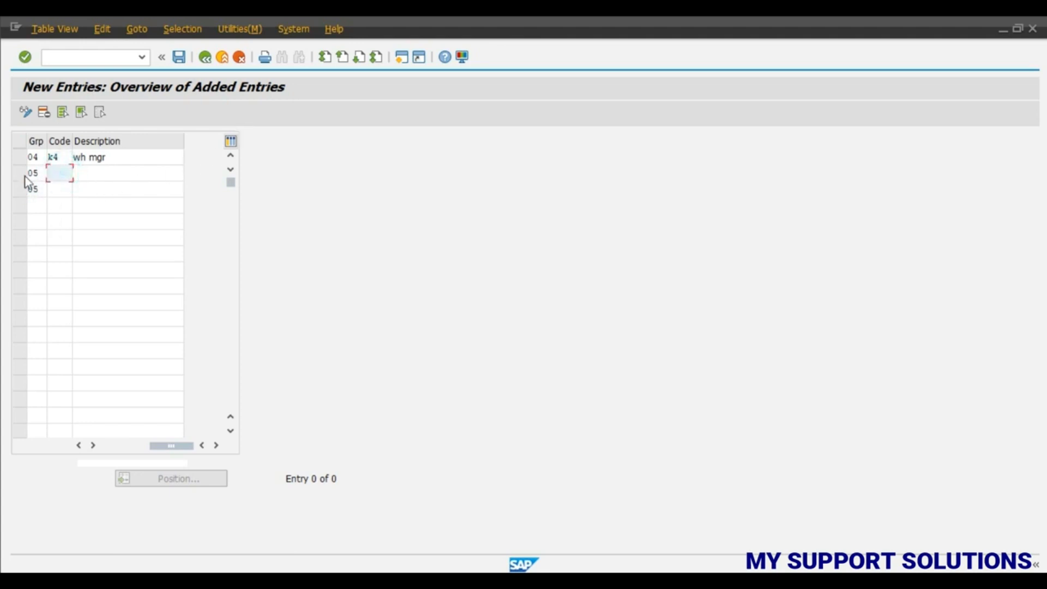
Give the first group 05 entry the release code k4 and the description wh mgr.
{"action": "type", "text": "k4"}
{"action": "key", "text": "Tab"}
{"action": "key", "text": "Tab"}
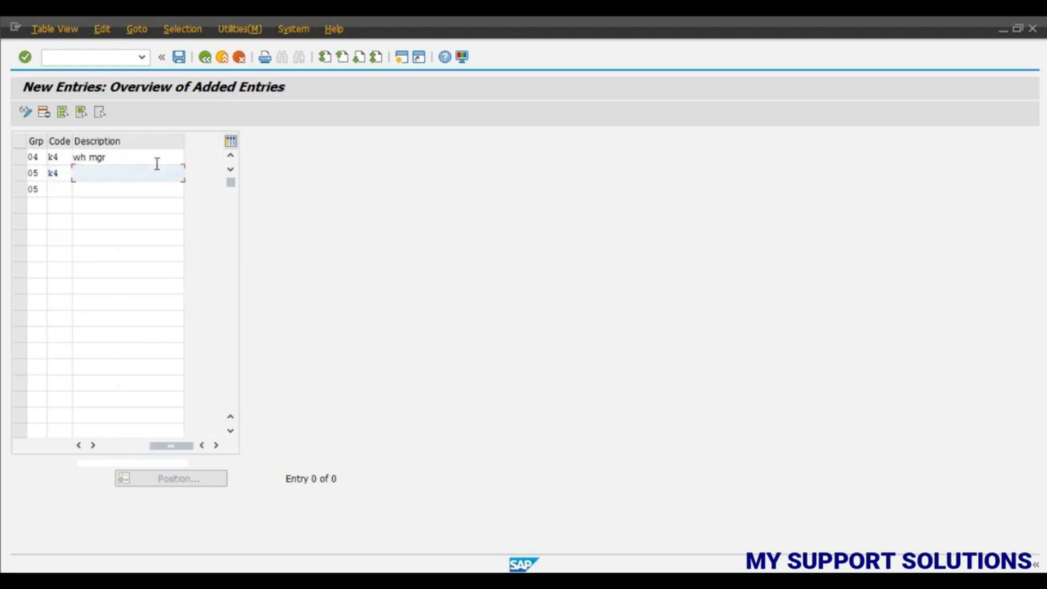
{"action": "type", "text": "w"}
{"action": "key", "text": "Down"}
{"action": "key", "text": "Return"}
Give the second group 05 entry the release code k5 and the description ast.mgr.
{"action": "left_click", "coordinate": [52, 189]}
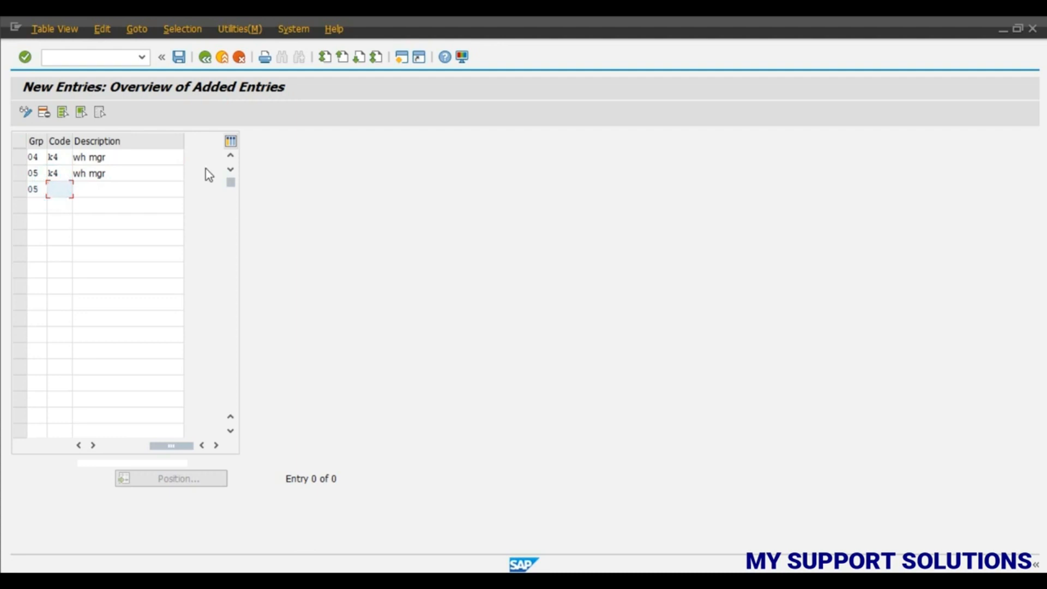
{"action": "type", "text": "k5"}
{"action": "key", "text": "Tab"}
{"action": "key", "text": "Tab"}
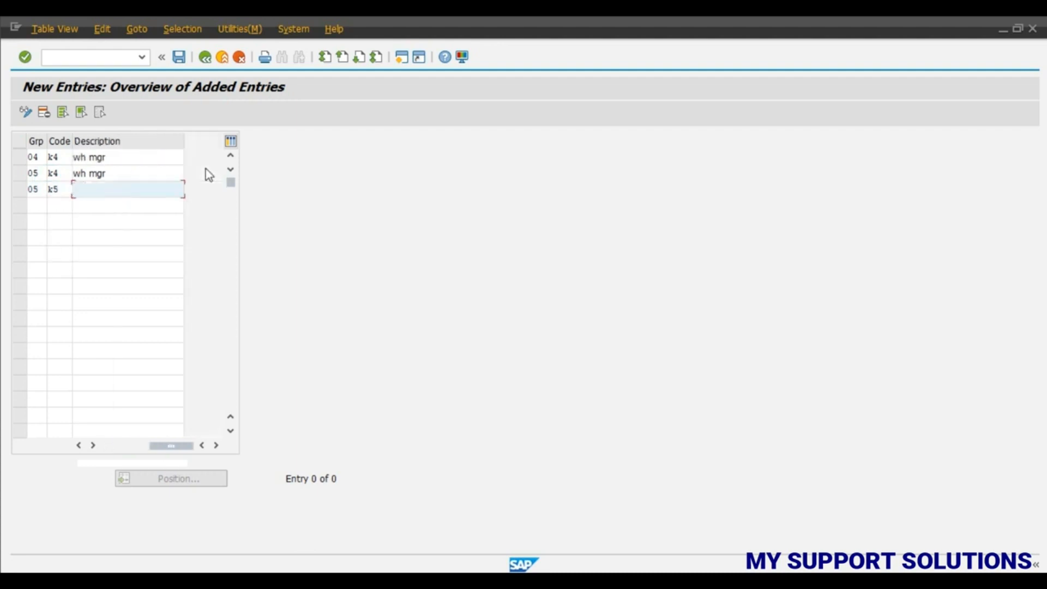
{"action": "type", "text": "a"}
{"action": "key", "text": "Down"}
{"action": "key", "text": "Return"}
Add an entry for release group 06 with the release code k4.
{"action": "left_click", "coordinate": [35, 203]}
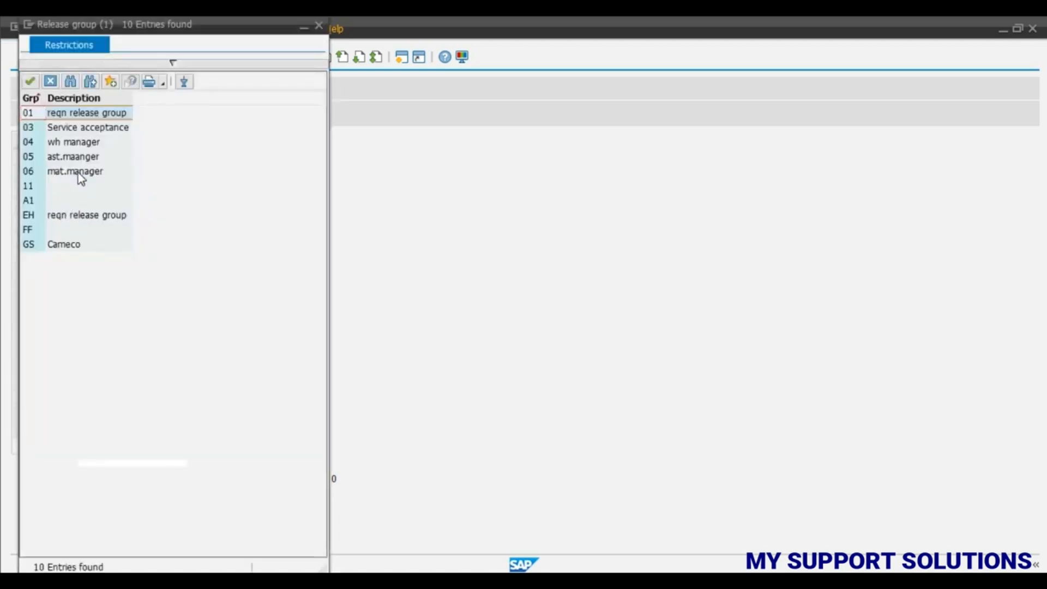
{"action": "double_click", "coordinate": [77, 172]}
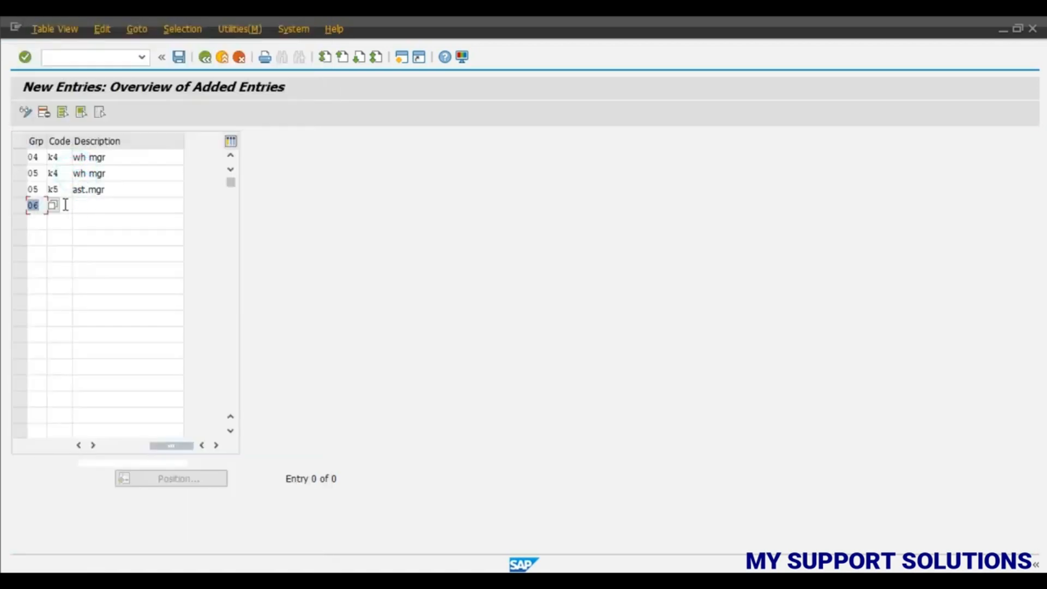
{"action": "left_click", "coordinate": [62, 204]}
{"action": "type", "text": "k"}
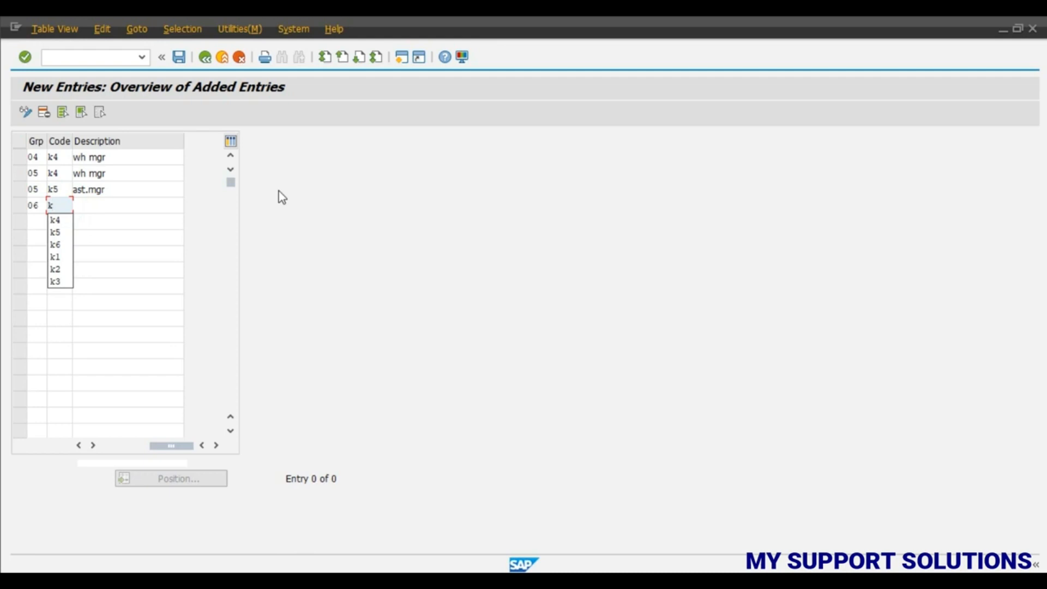
{"action": "type", "text": "4"}
{"action": "key", "text": "Tab"}
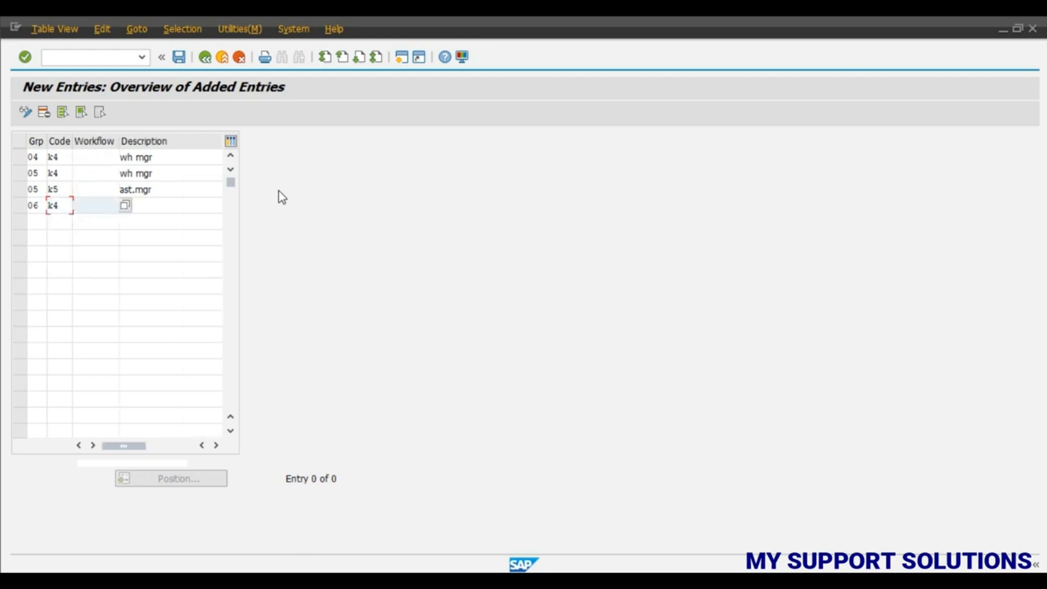
Add two more entries for release group 06 with the release codes k5 and k6.
{"action": "left_click", "coordinate": [38, 220]}
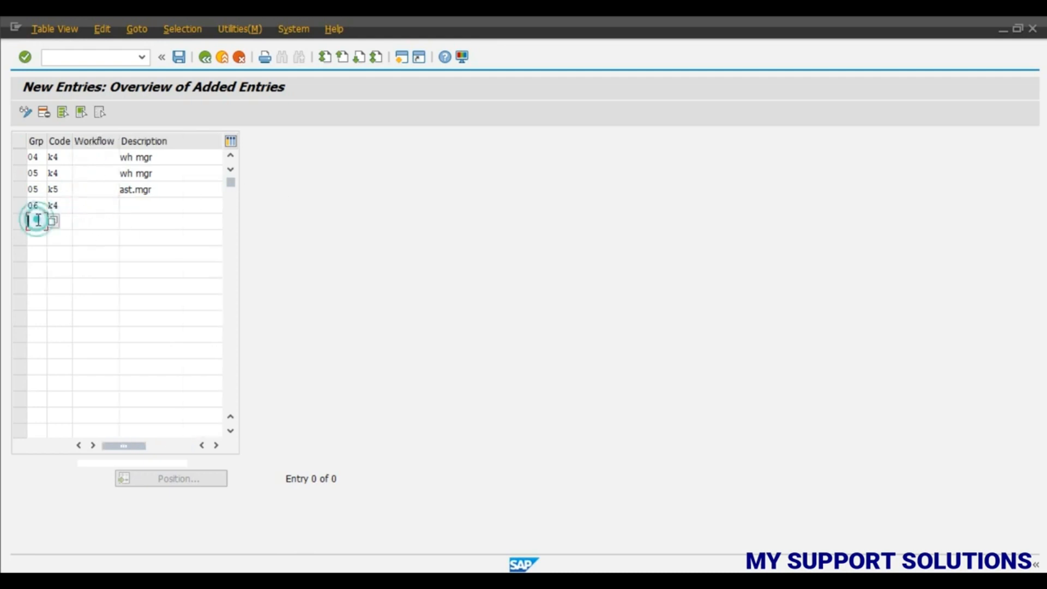
{"action": "type", "text": "06"}
{"action": "type", "text": "k5"}
{"action": "left_click", "coordinate": [39, 237]}
{"action": "type", "text": "06"}
{"action": "key", "text": "Tab"}
{"action": "type", "text": "k6"}
{"action": "key", "text": "Return"}
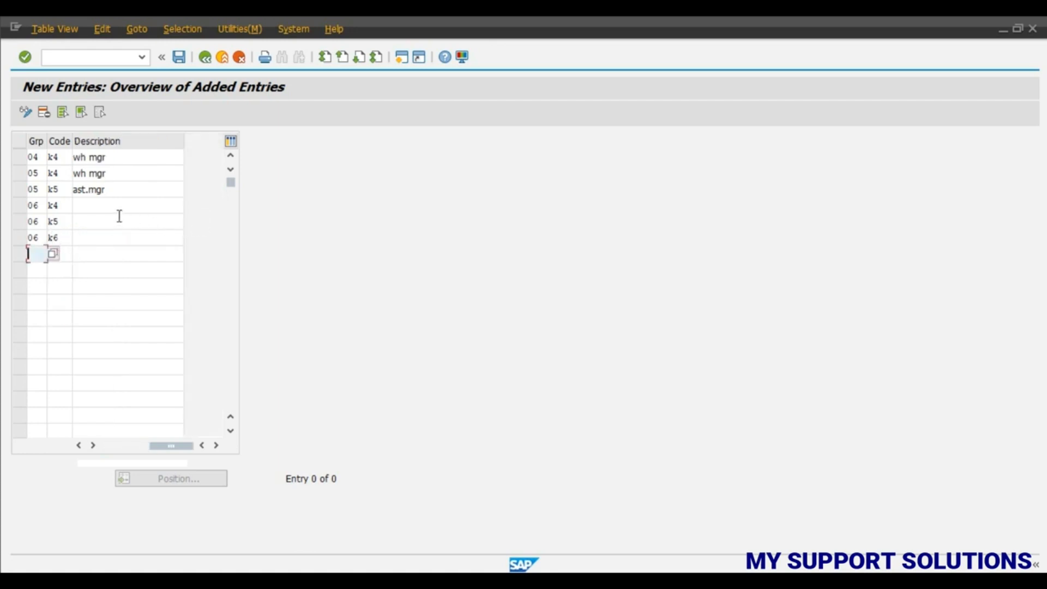
Describe the group 06 entries k4, k5 and k6 as wh mgr, ast.mgr and mat.mgr.
{"action": "left_click", "coordinate": [102, 204]}
{"action": "type", "text": "w"}
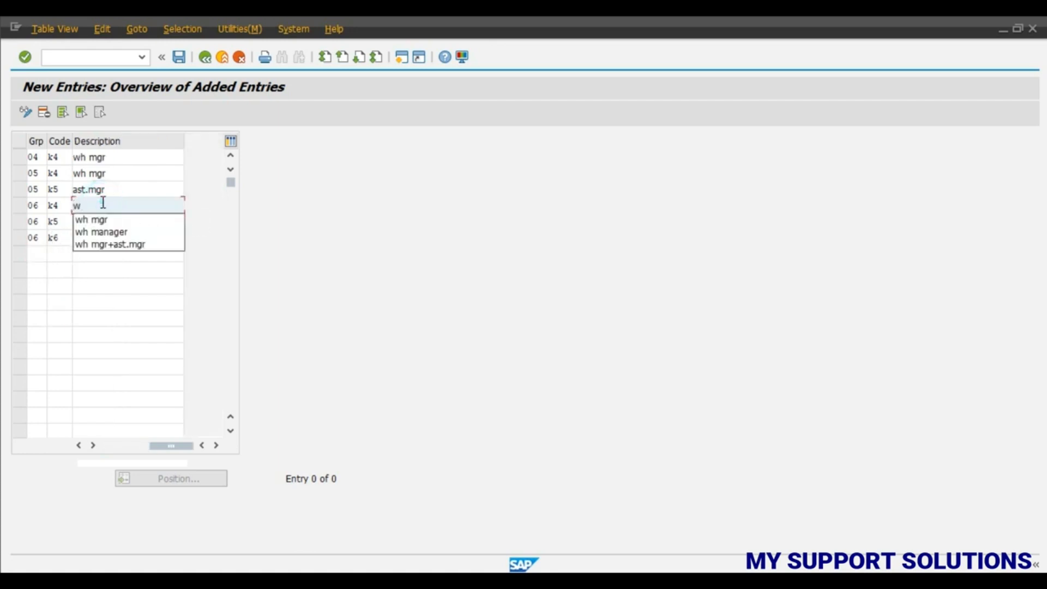
{"action": "key", "text": "Down"}
{"action": "key", "text": "Return"}
{"action": "left_click", "coordinate": [92, 221]}
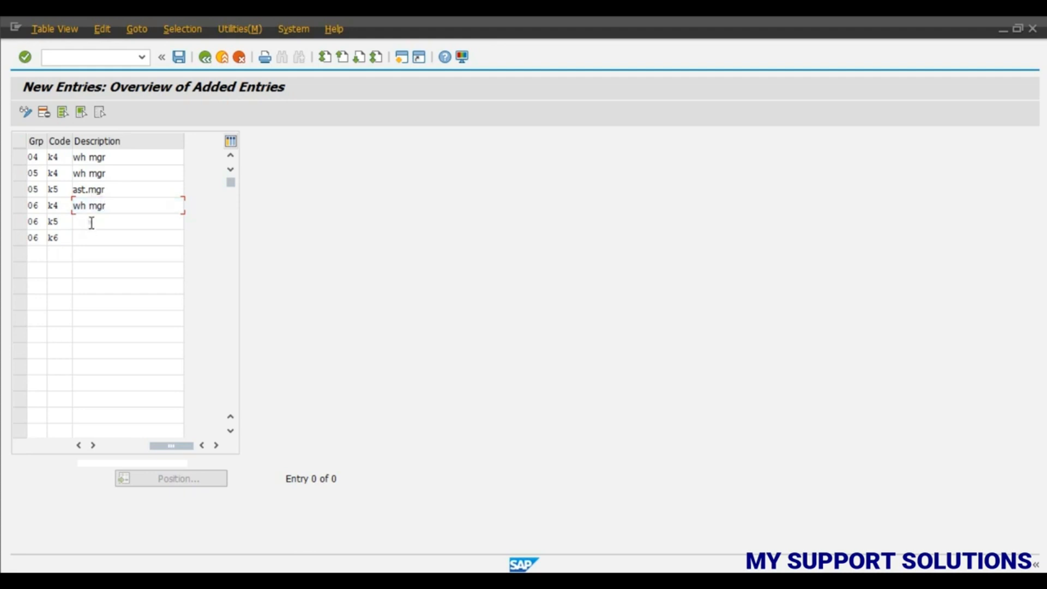
{"action": "type", "text": "a"}
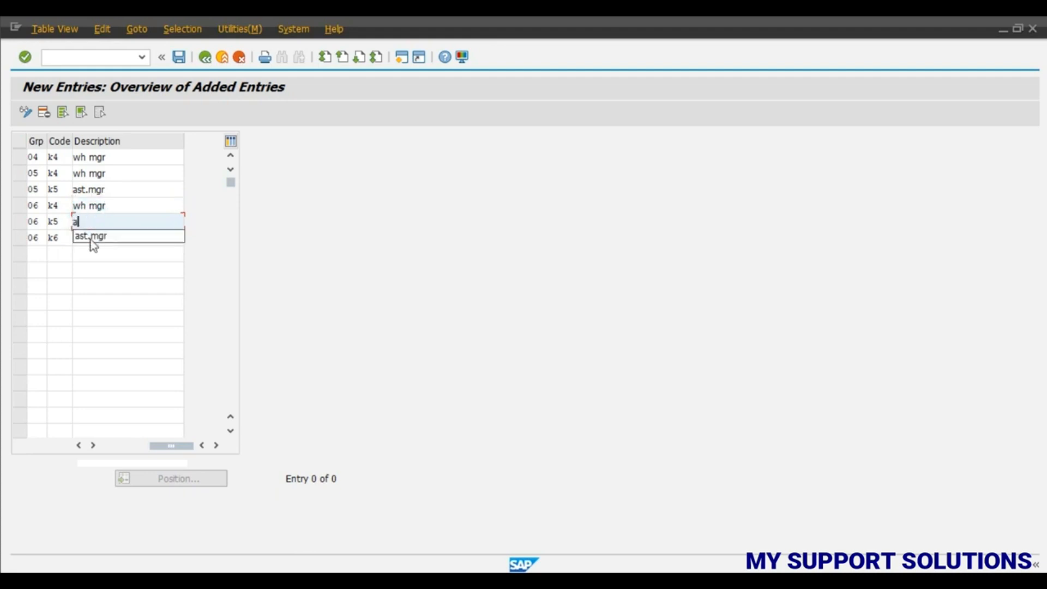
{"action": "left_click", "coordinate": [90, 238]}
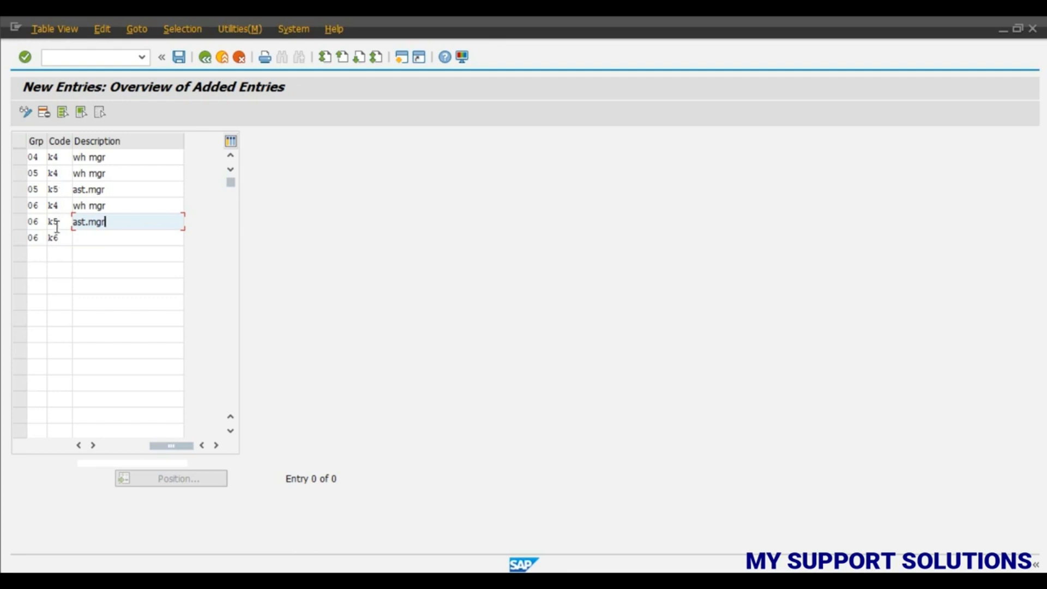
{"action": "left_click", "coordinate": [95, 236]}
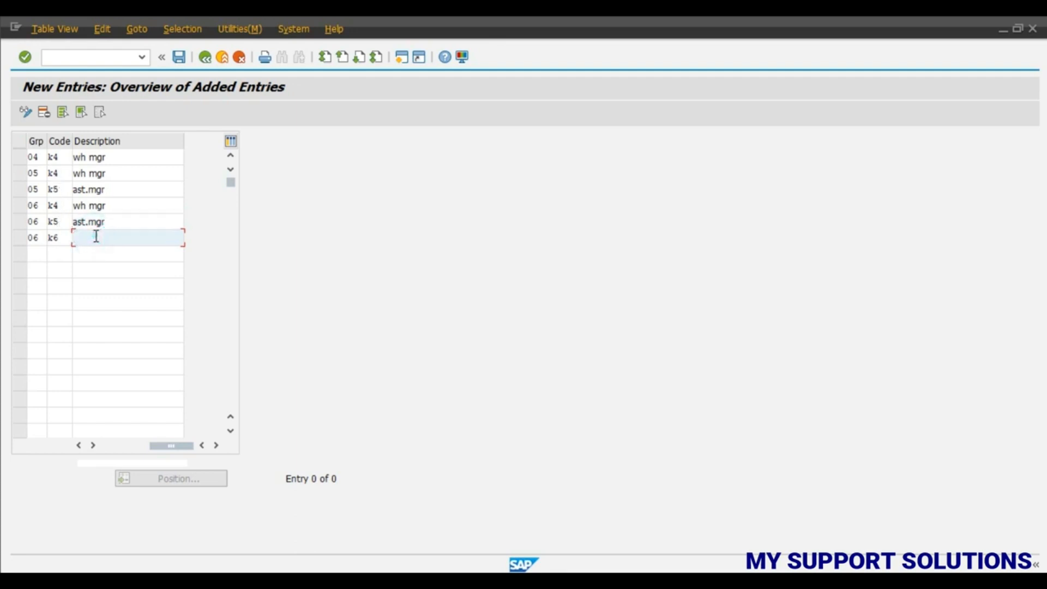
{"action": "type", "text": "m"}
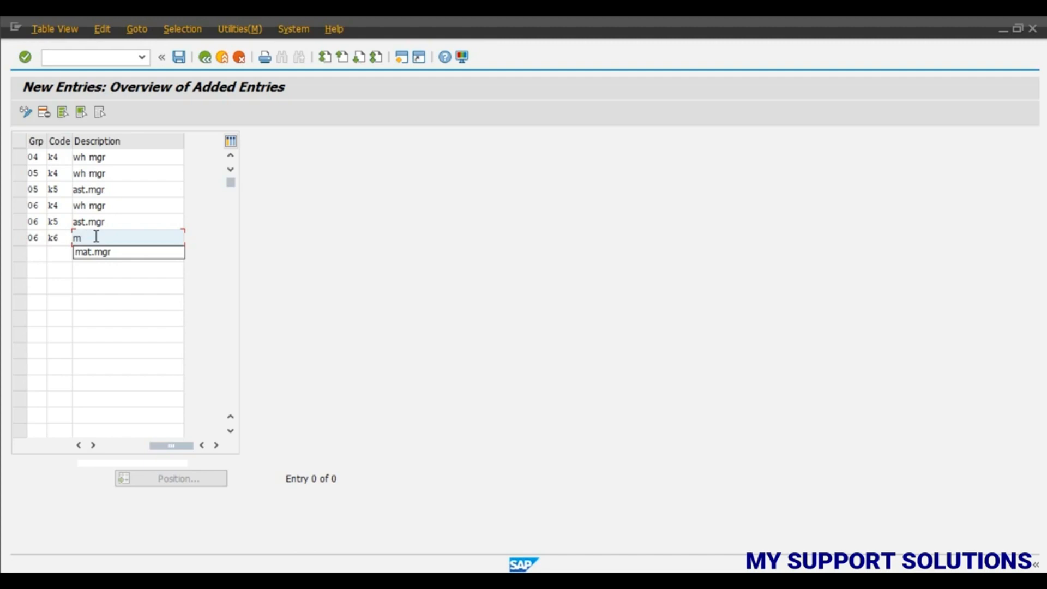
{"action": "key", "text": "Down"}
{"action": "key", "text": "Return"}
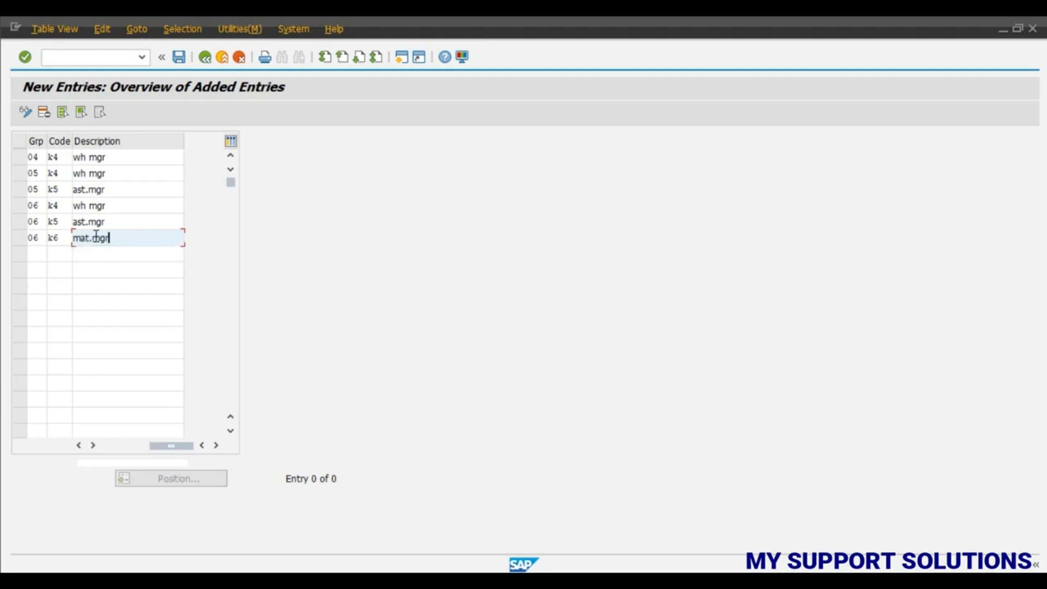
Save the new release code entries to the customizing request and return to the release procedure activities.
{"action": "left_click", "coordinate": [78, 445]}
{"action": "left_click", "coordinate": [78, 446]}
{"action": "left_click", "coordinate": [80, 447]}
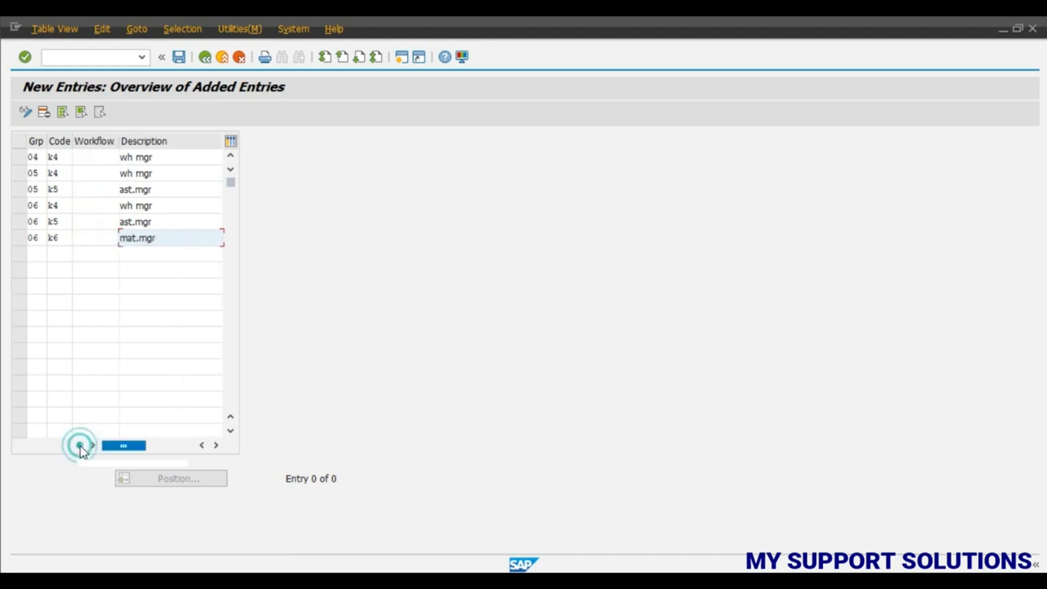
{"action": "left_click", "coordinate": [173, 59]}
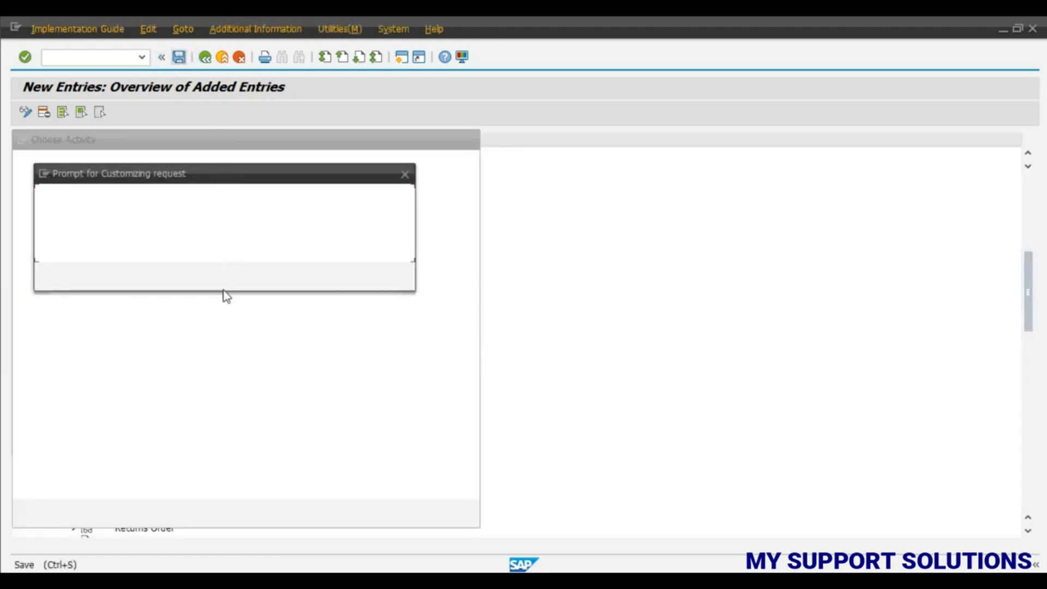
{"action": "left_click", "coordinate": [222, 275]}
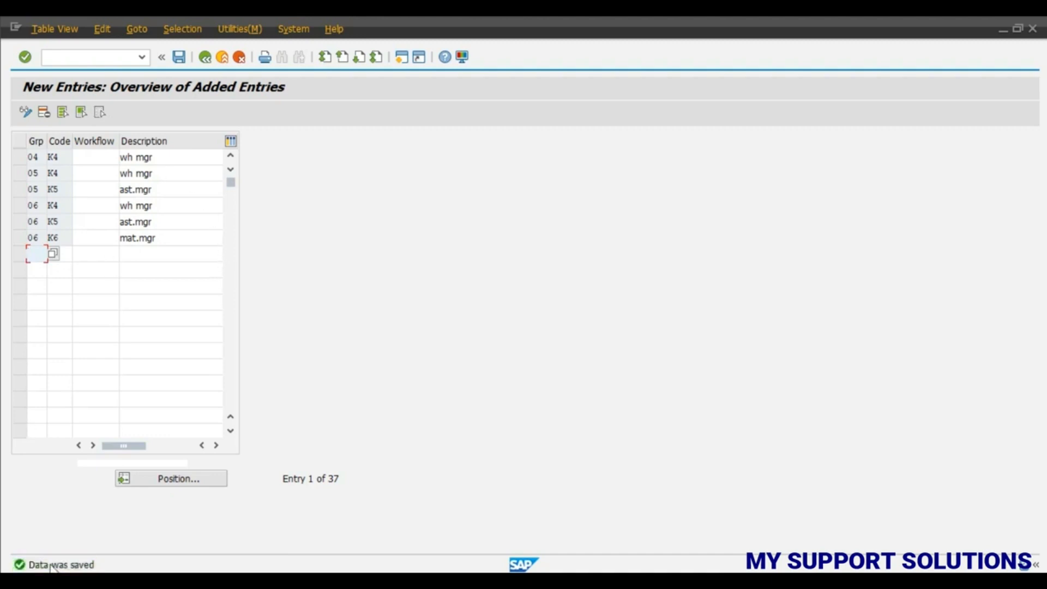
{"action": "left_click", "coordinate": [203, 59]}
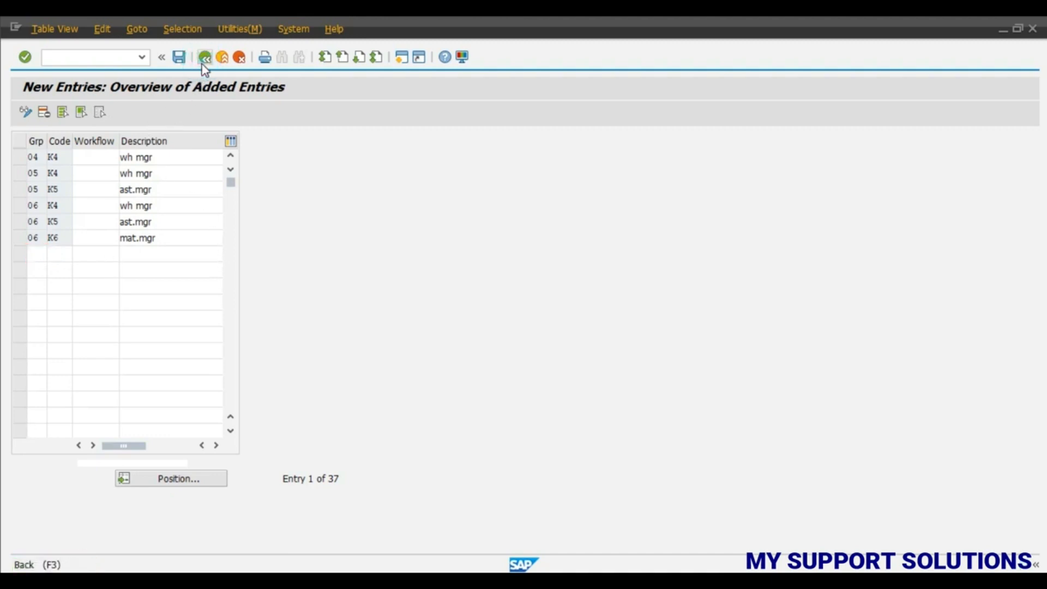
{"action": "left_click", "coordinate": [204, 57]}
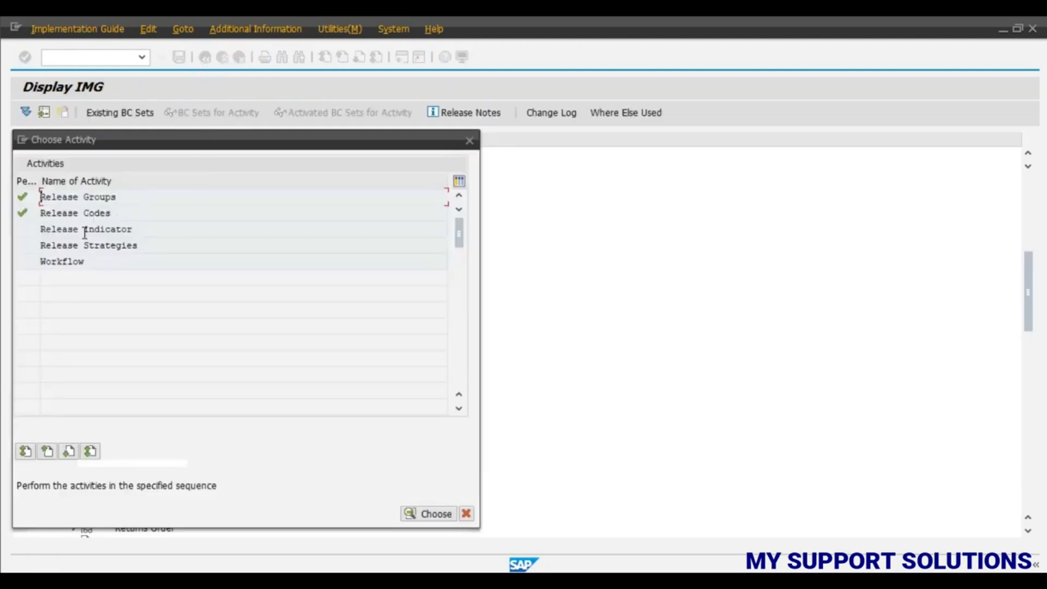
Examine the release indicators for purchasing documents and the changeability options offered for indicator R.
{"action": "double_click", "coordinate": [112, 229]}
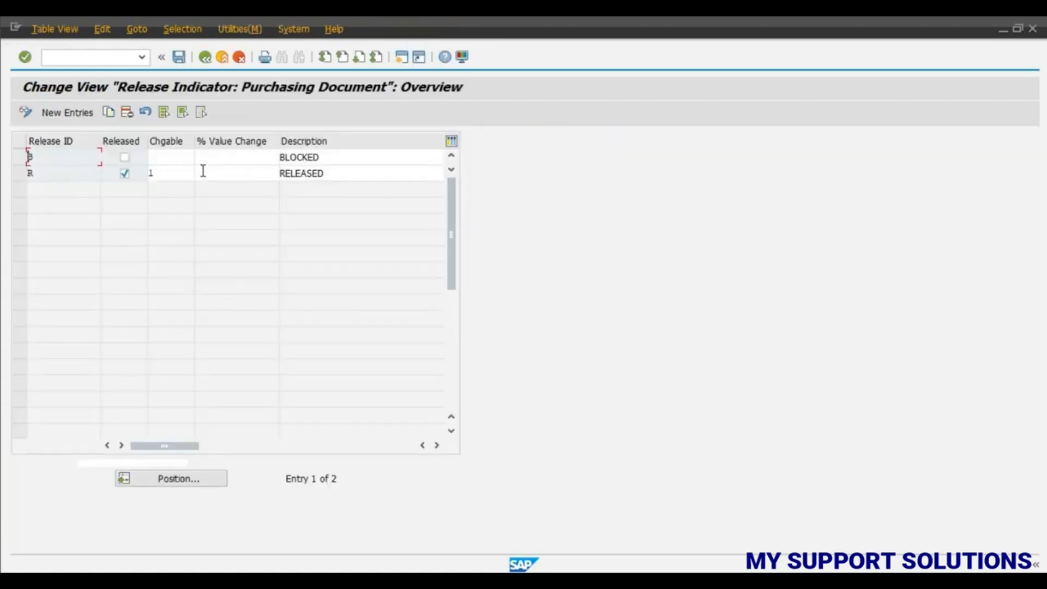
{"action": "left_click", "coordinate": [160, 176]}
{"action": "left_click", "coordinate": [201, 173]}
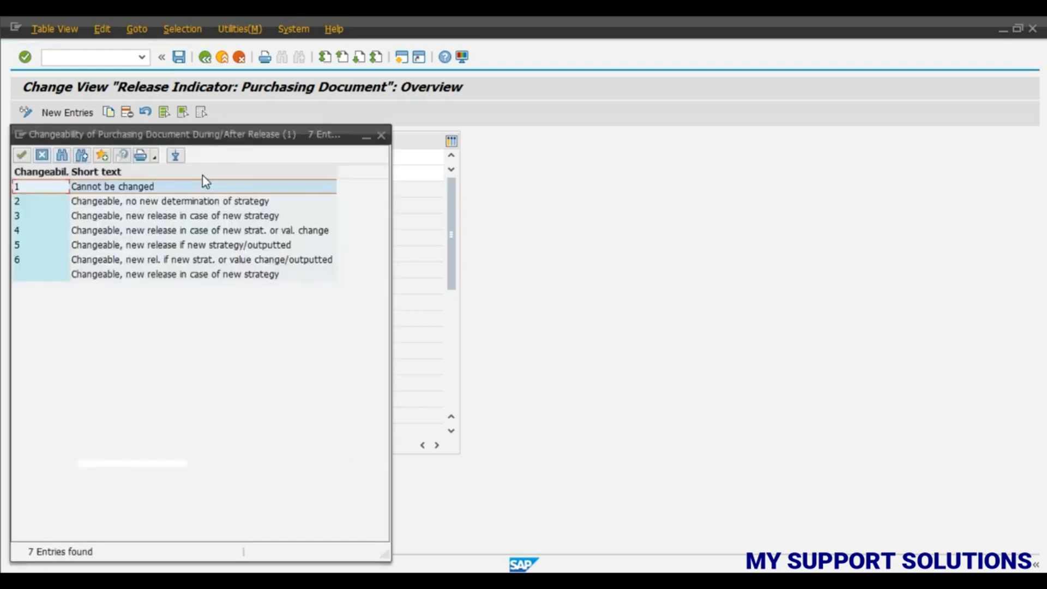
{"action": "left_click_drag", "start_coordinate": [207, 134], "coordinate": [513, 126]}
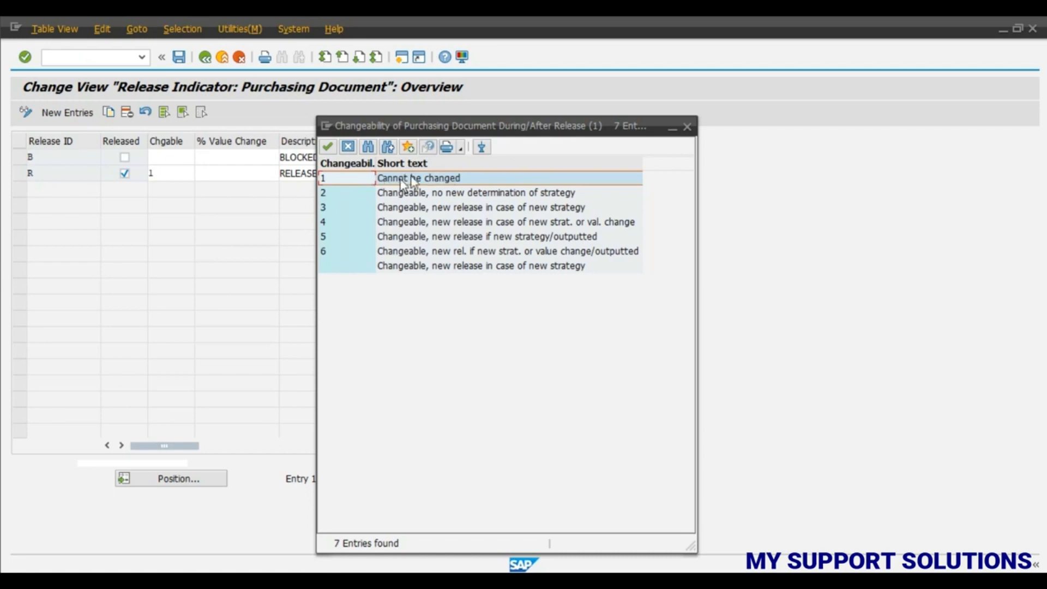
{"action": "left_click", "coordinate": [688, 130]}
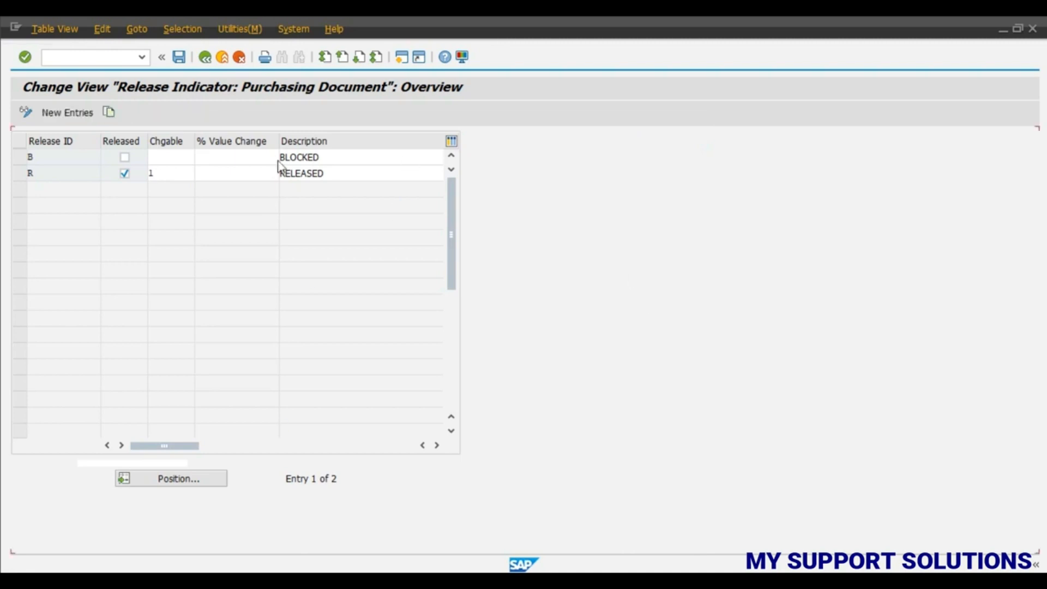
{"action": "left_click", "coordinate": [204, 57]}
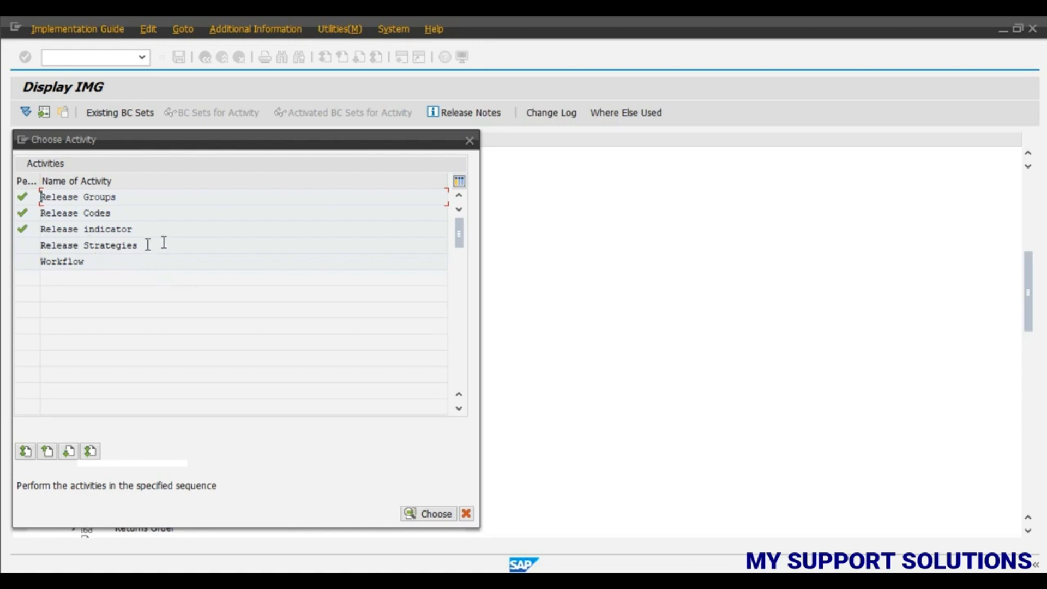
Start a new release strategy entry with release group 04 and strategy 04.
{"action": "double_click", "coordinate": [69, 245]}
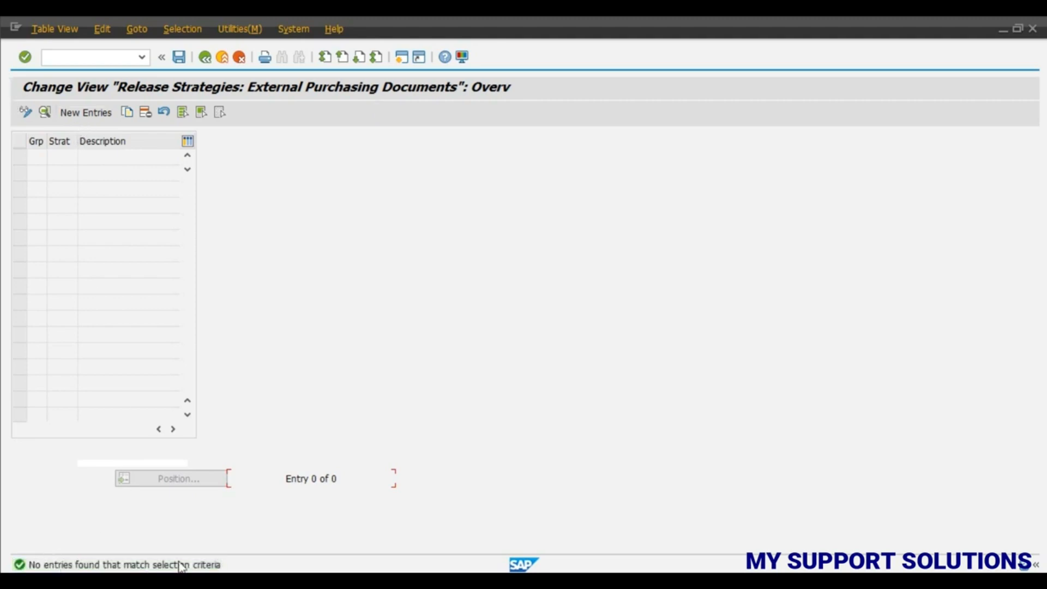
{"action": "left_click", "coordinate": [76, 115]}
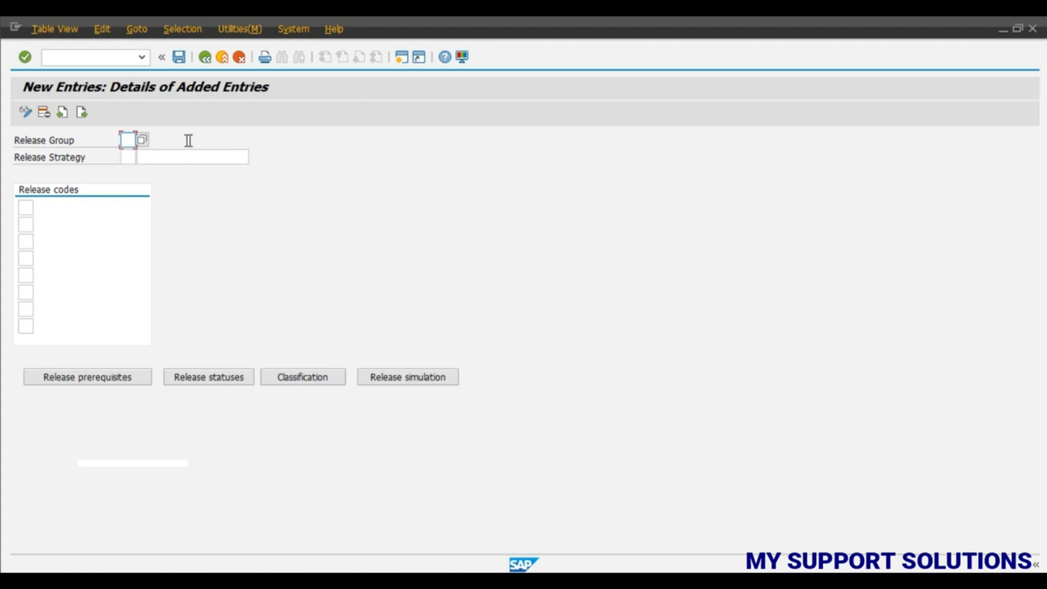
{"action": "left_click", "coordinate": [143, 138]}
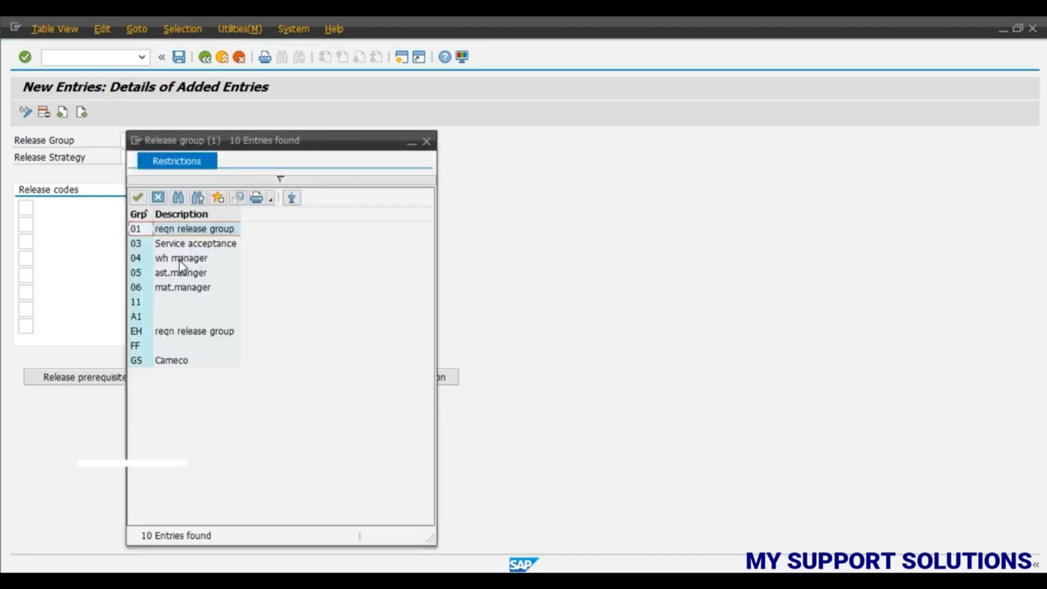
{"action": "double_click", "coordinate": [180, 272]}
{"action": "left_click", "coordinate": [127, 157]}
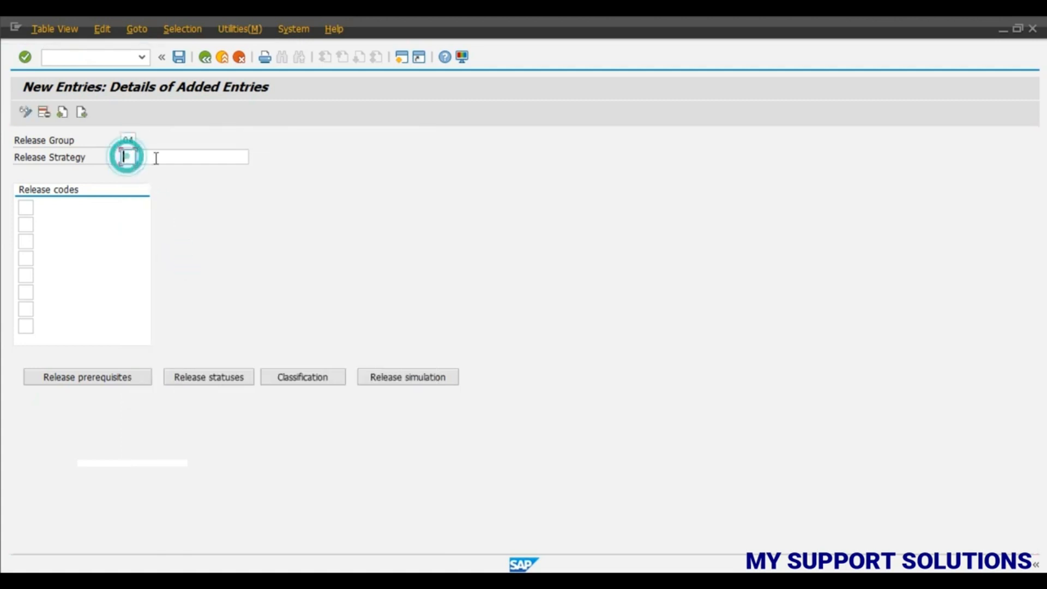
{"action": "type", "text": "04"}
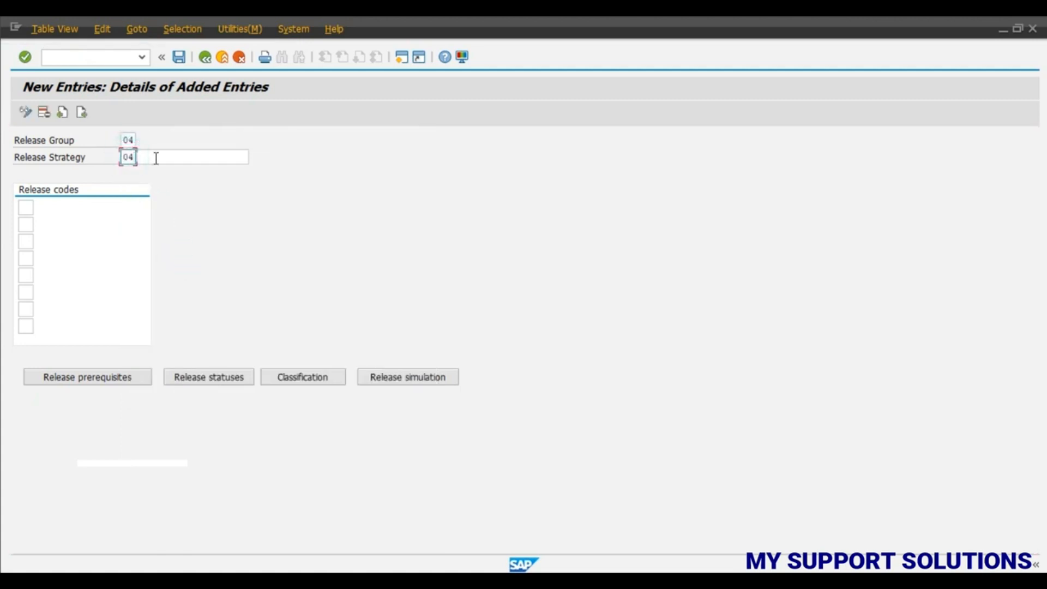
Describe release strategy 04 as wh manager and assign it the release code K4.
{"action": "left_click", "coordinate": [156, 158]}
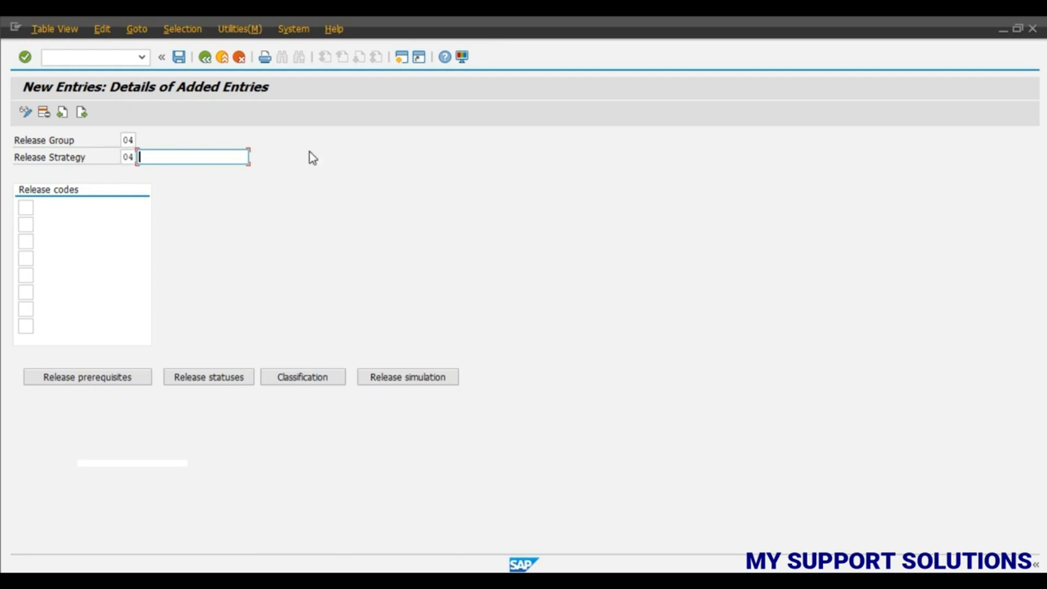
{"action": "type", "text": "w"}
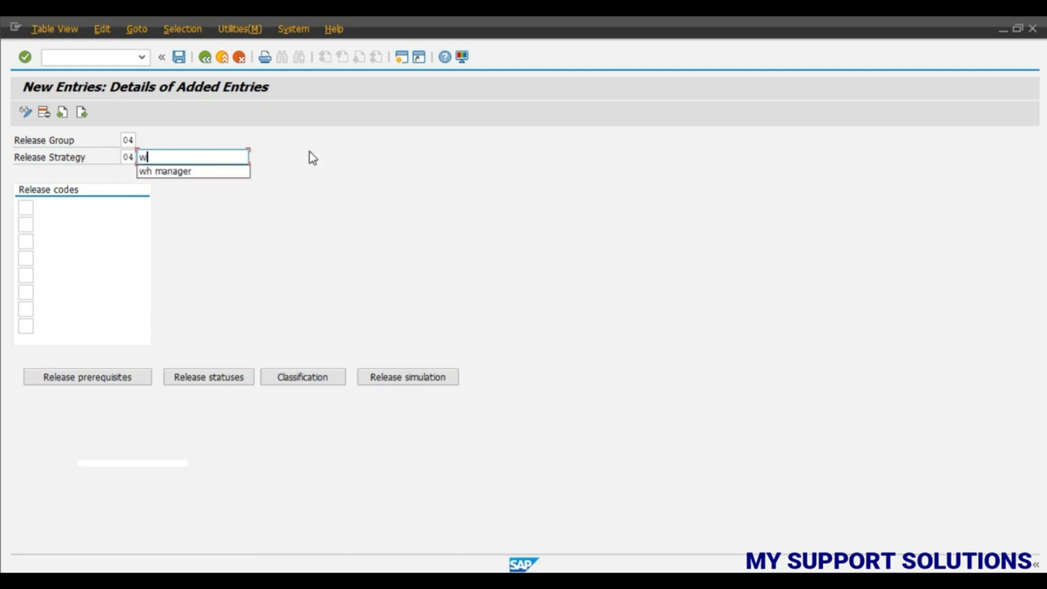
{"action": "key", "text": "Down"}
{"action": "key", "text": "Return"}
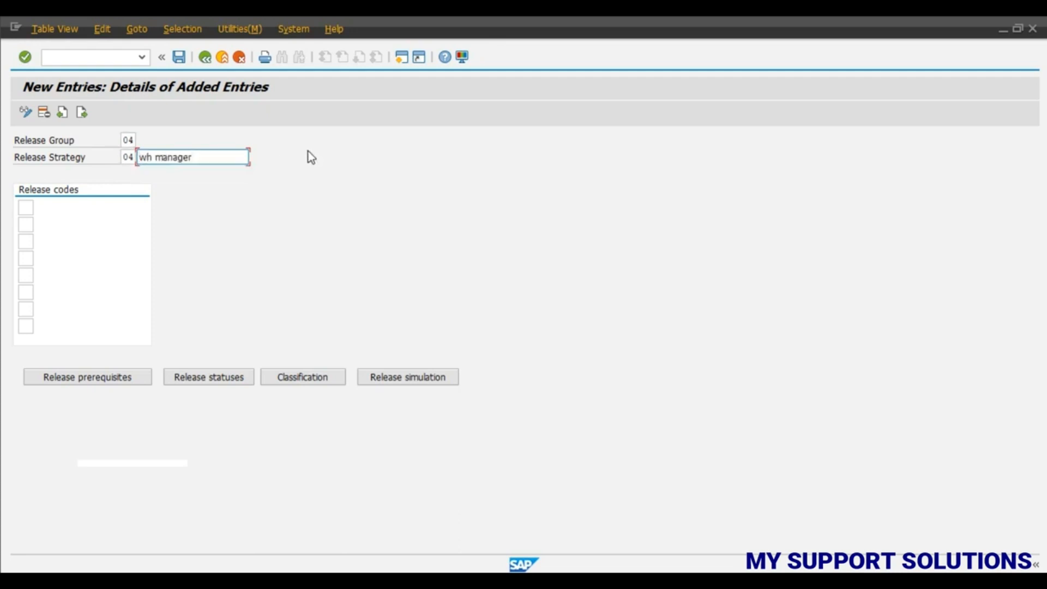
{"action": "left_click", "coordinate": [25, 207]}
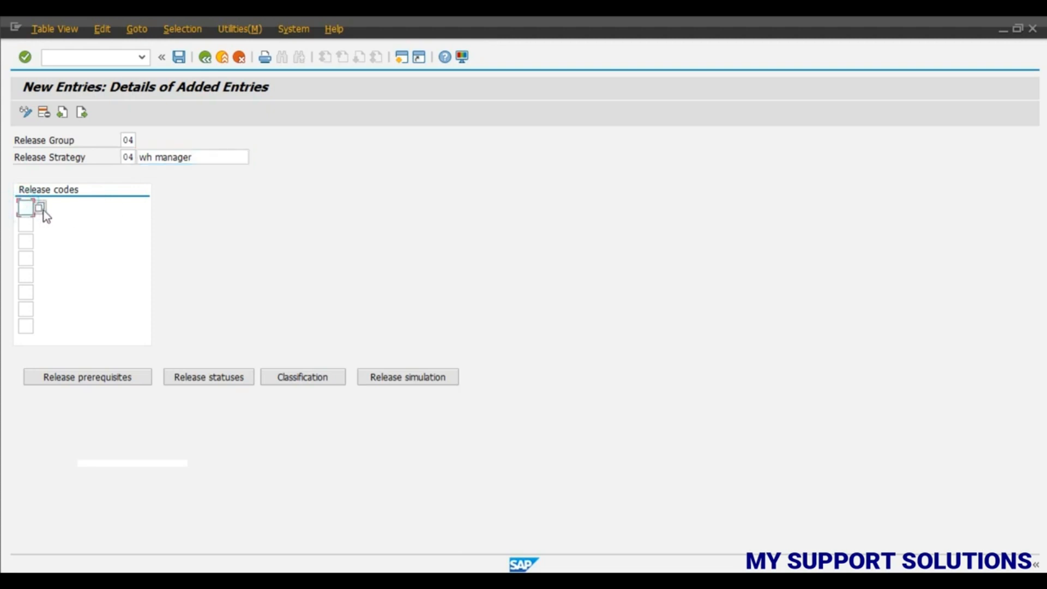
{"action": "left_click", "coordinate": [41, 207]}
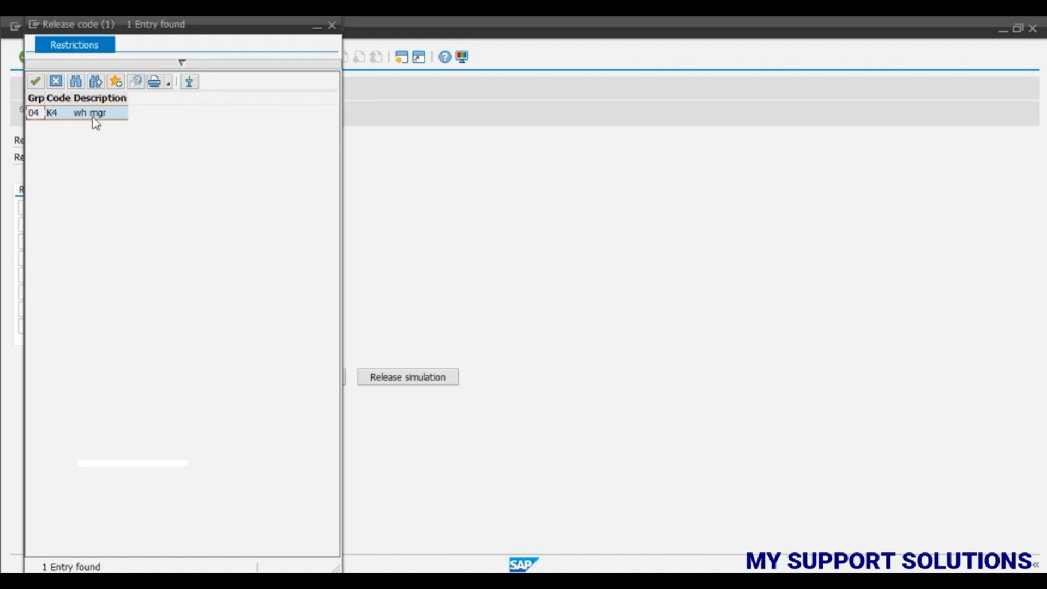
{"action": "double_click", "coordinate": [93, 116]}
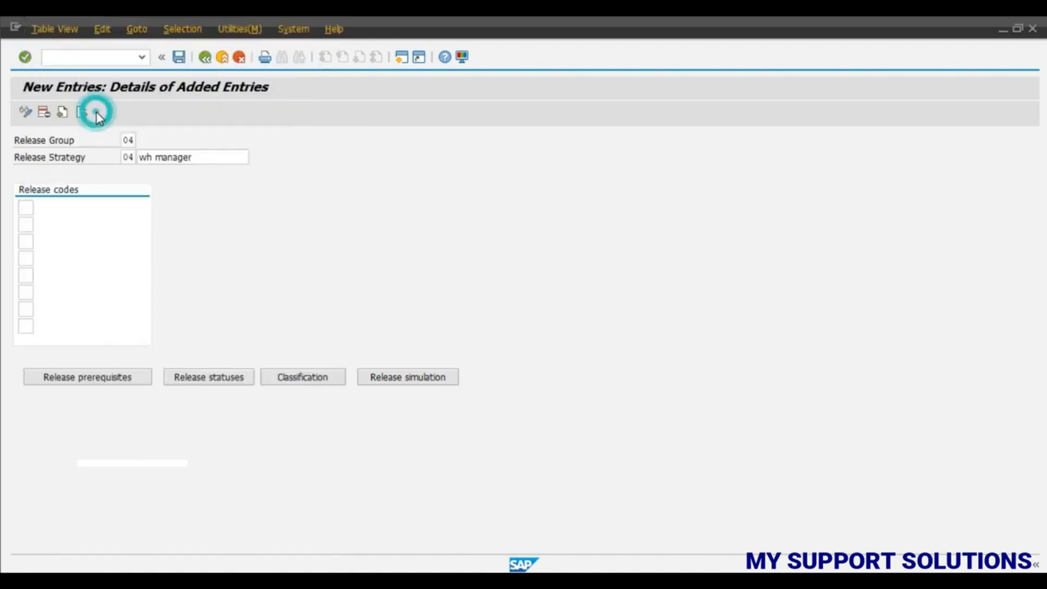
Accept the release prerequisites for K4 and the release statuses with indicators B for blocked and R for released.
{"action": "left_click", "coordinate": [105, 381]}
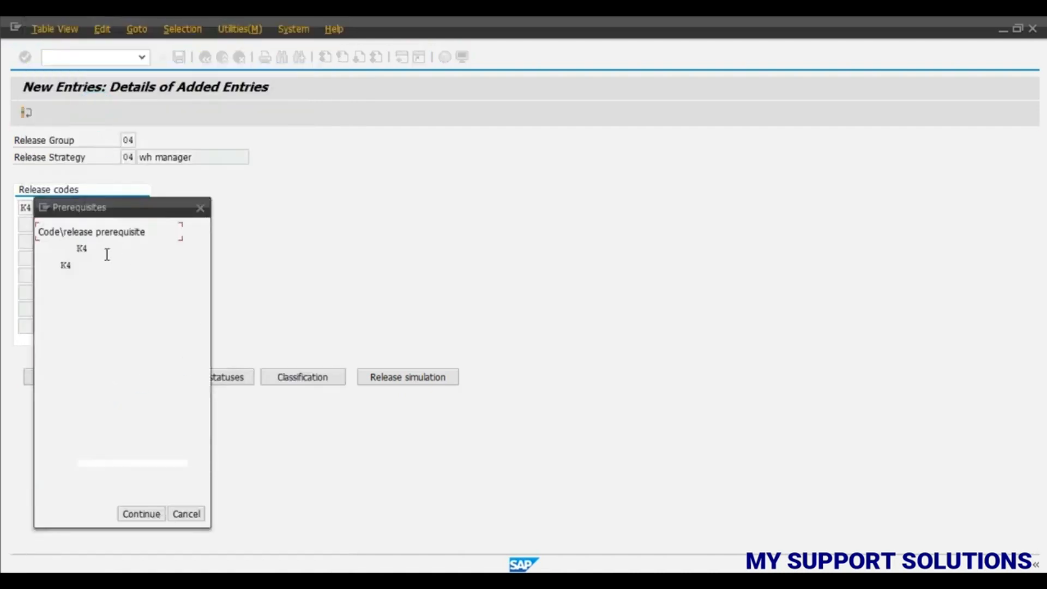
{"action": "left_click", "coordinate": [131, 514]}
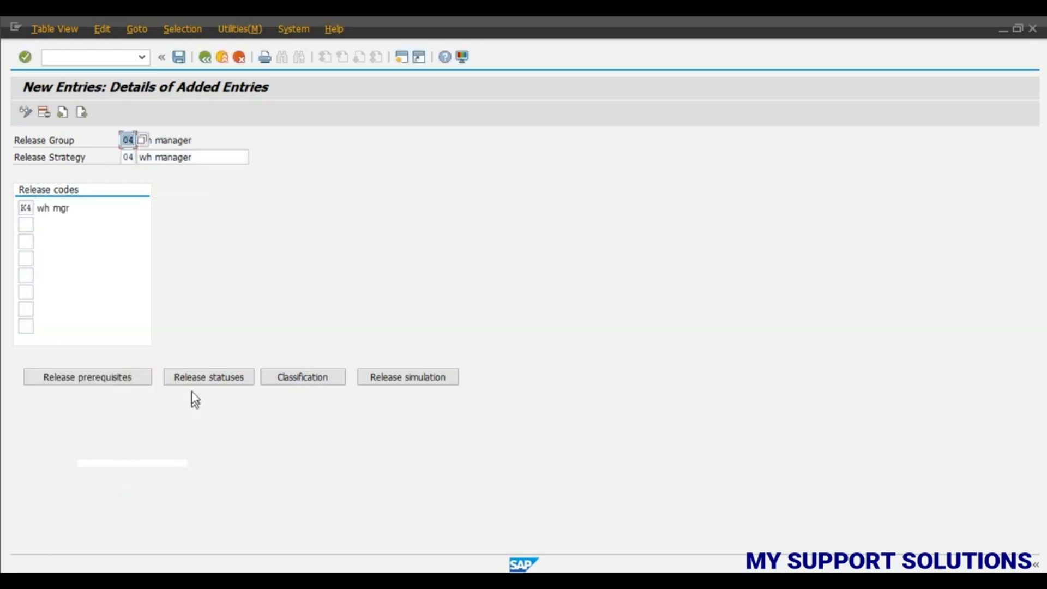
{"action": "left_click", "coordinate": [194, 378]}
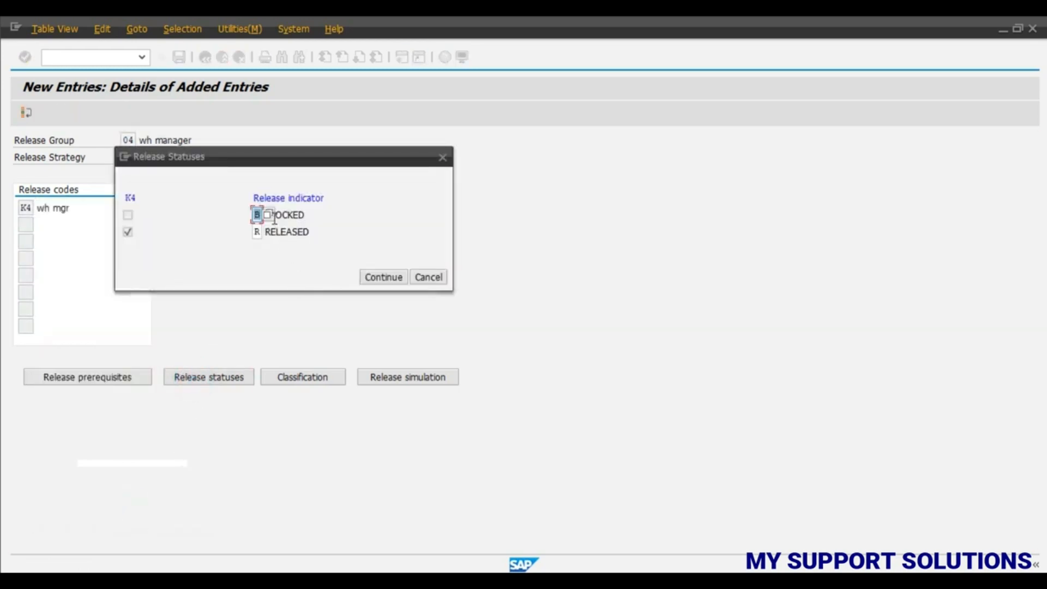
{"action": "left_click", "coordinate": [277, 214]}
{"action": "left_click", "coordinate": [277, 232]}
{"action": "left_click", "coordinate": [374, 277]}
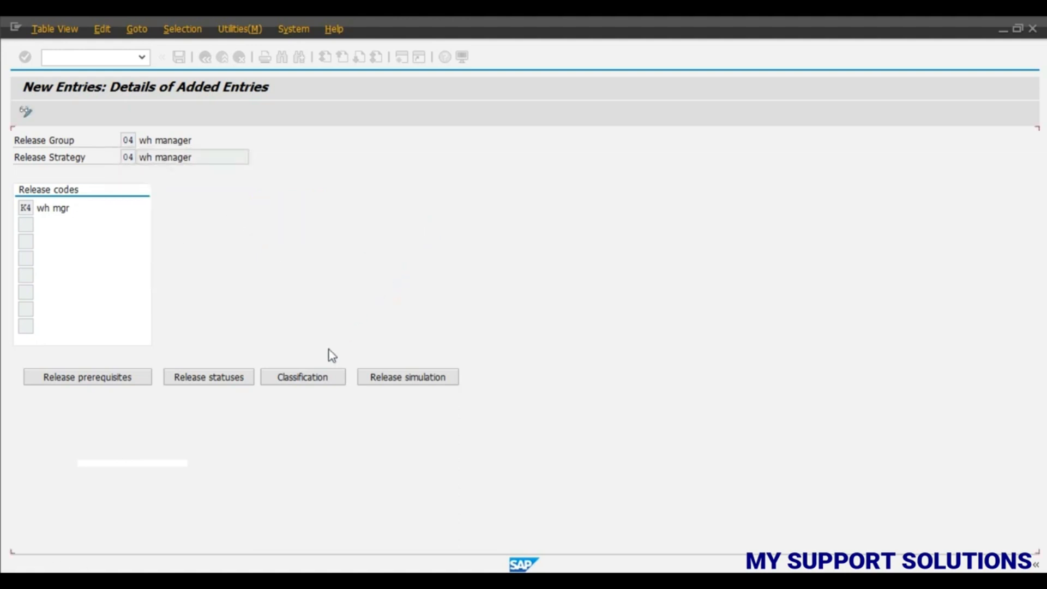
Open the classification of release strategy 04 and set the plant to 1000.
{"action": "left_click", "coordinate": [312, 381]}
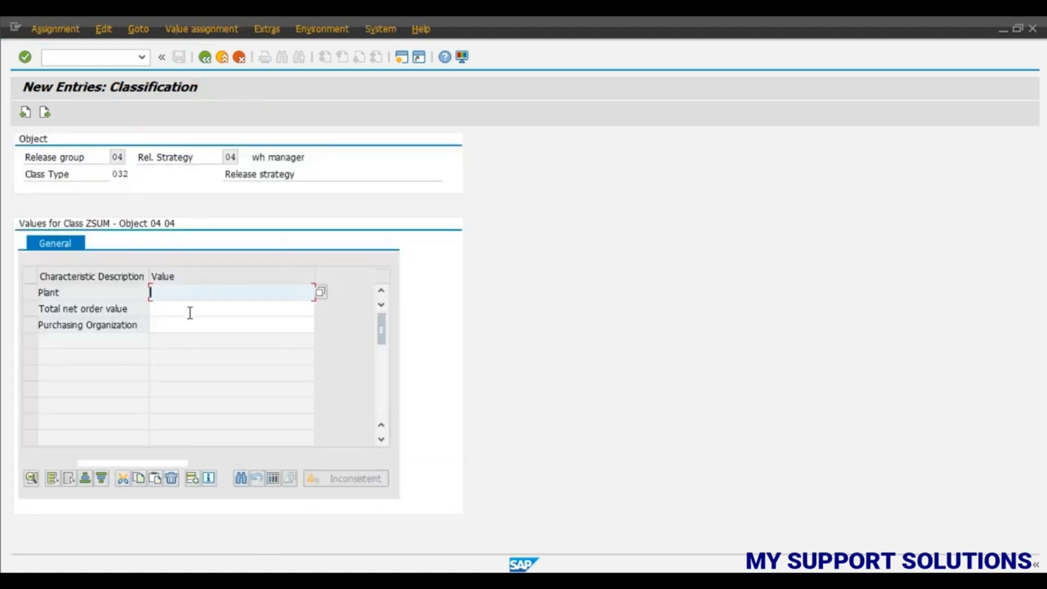
{"action": "left_click", "coordinate": [320, 292]}
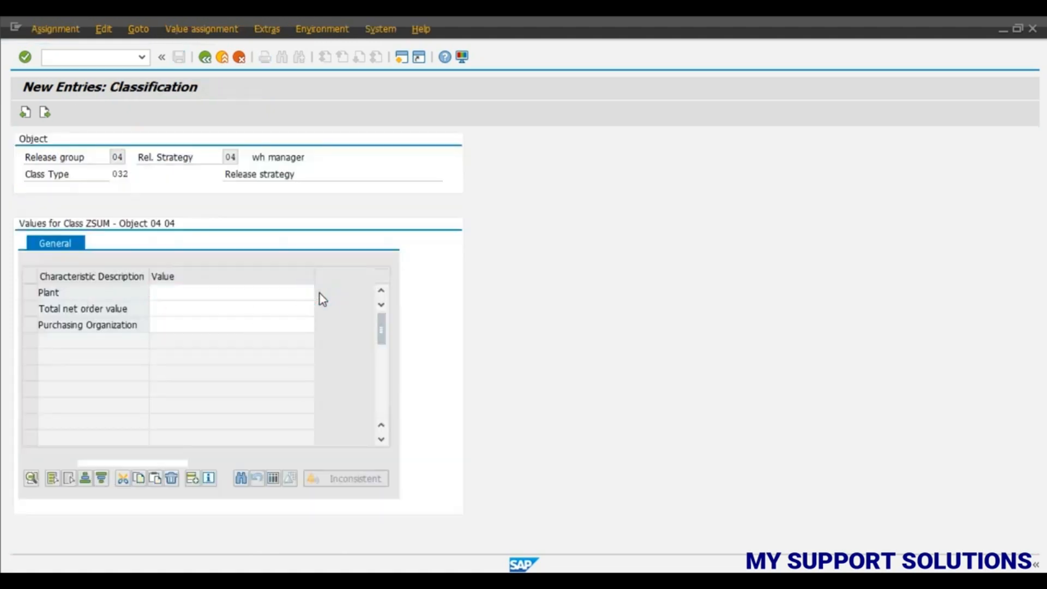
{"action": "left_click", "coordinate": [44, 332]}
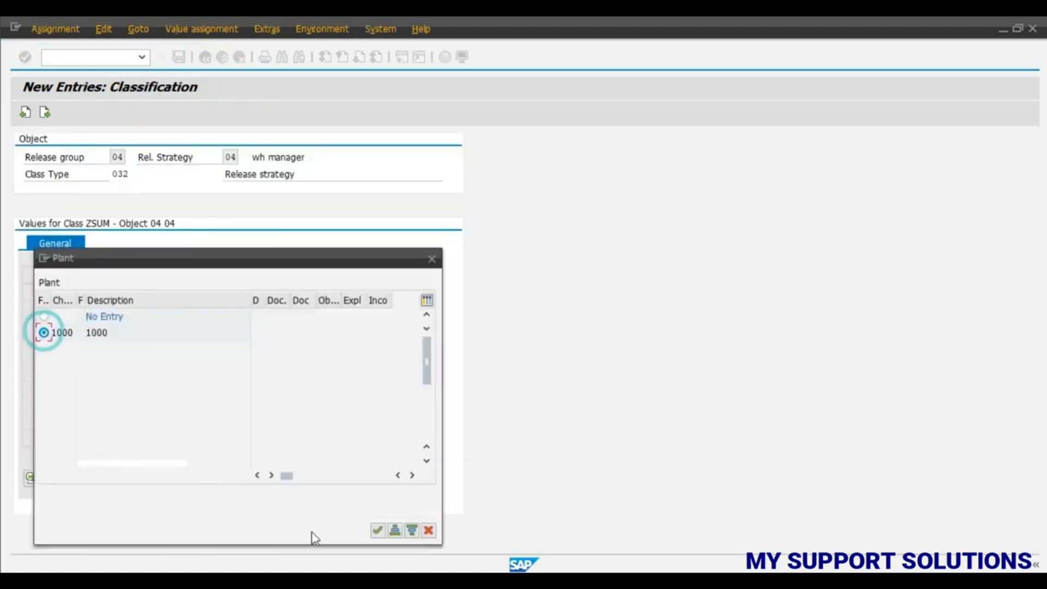
{"action": "left_click", "coordinate": [377, 529]}
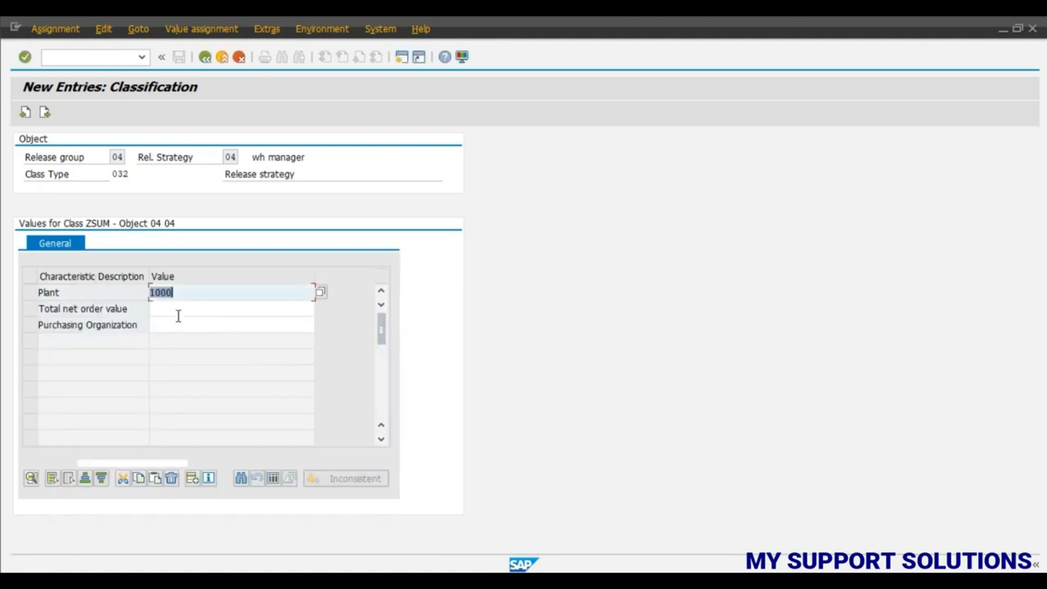
Set the strategy's total net order value to <= 1000.00 EUR, following the order values in the Word table.
{"action": "left_click", "coordinate": [175, 306]}
{"action": "left_click", "coordinate": [321, 308]}
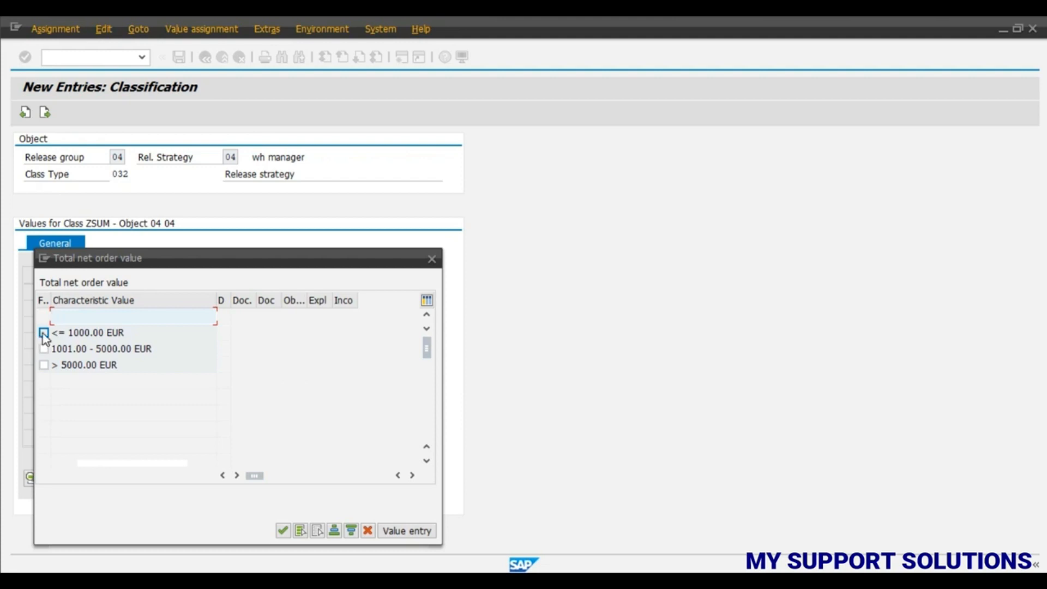
{"action": "left_click", "coordinate": [43, 333]}
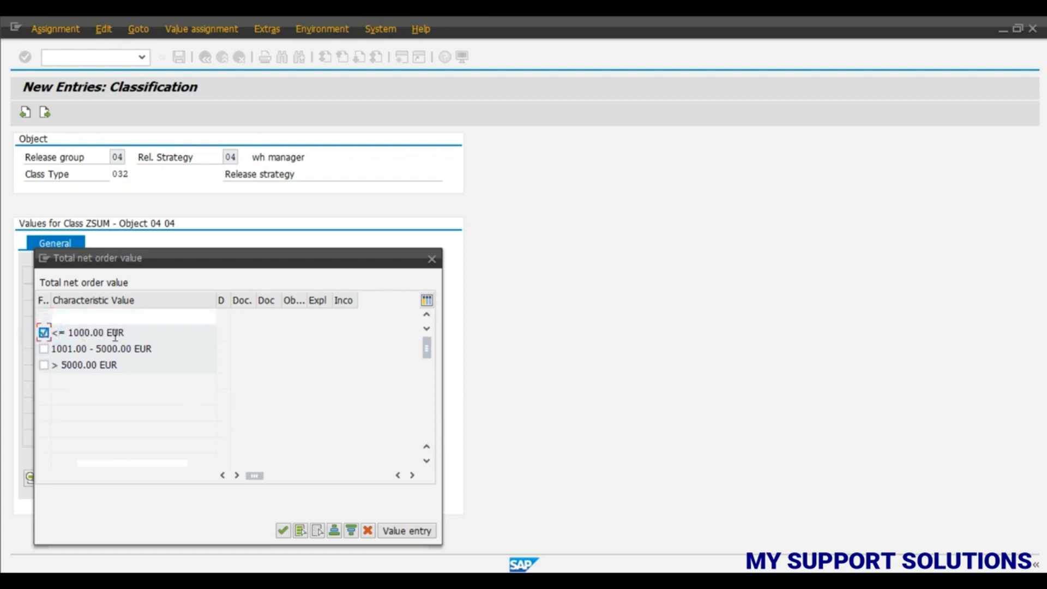
{"action": "key", "text": "alt+Tab"}
{"action": "scroll", "coordinate": [916, 417], "scroll_direction": "down", "scroll_amount": 1}
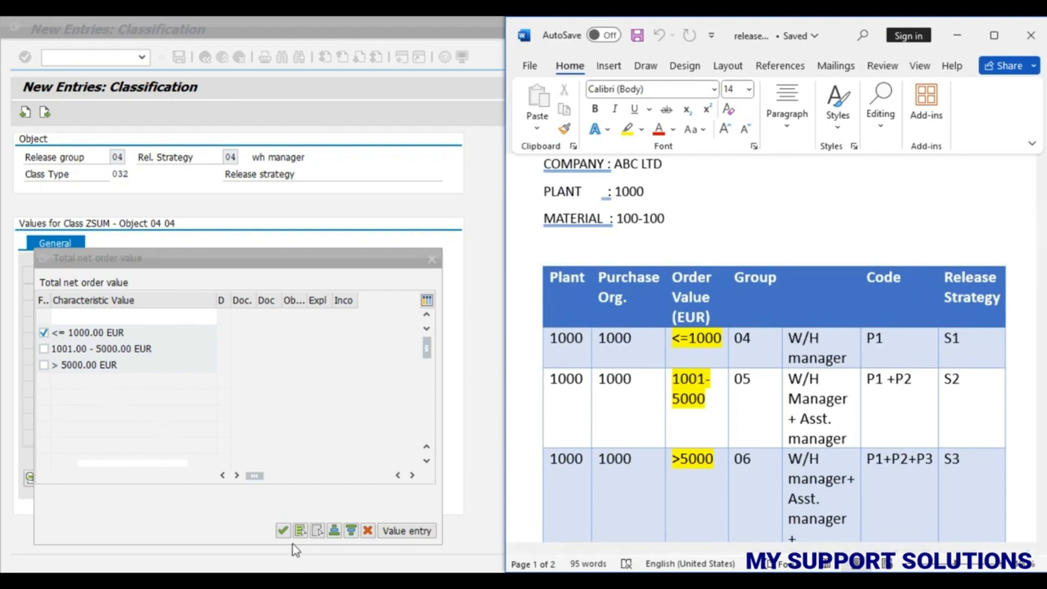
{"action": "left_click", "coordinate": [282, 530]}
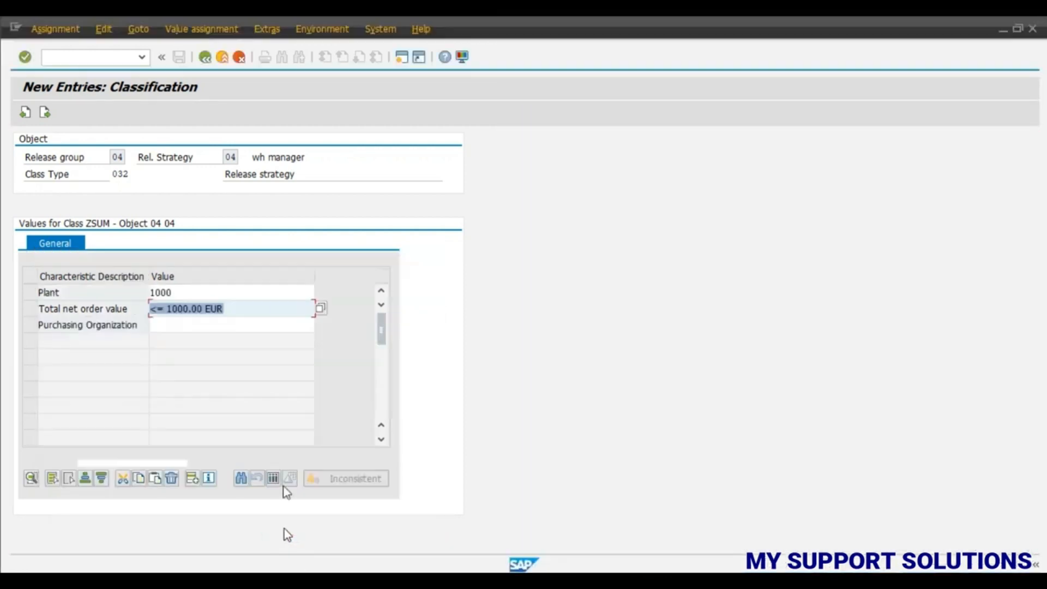
Set the purchasing organization in the strategy's classification to 1000.
{"action": "left_click", "coordinate": [181, 322]}
{"action": "left_click", "coordinate": [322, 326]}
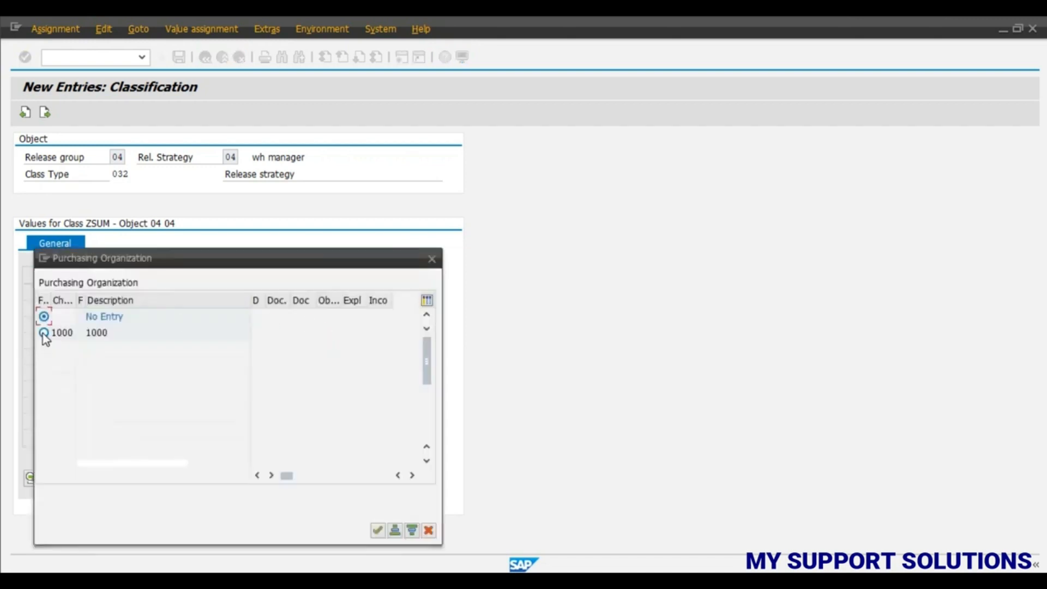
{"action": "left_click", "coordinate": [43, 333]}
{"action": "left_click", "coordinate": [376, 530]}
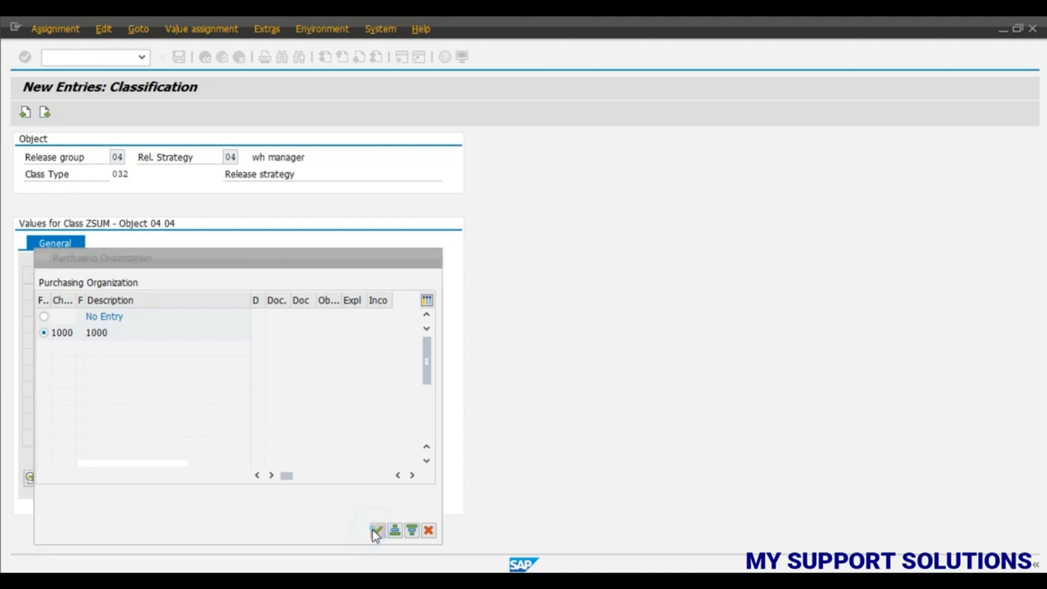
Leave the classification and save release strategy 04 for the wh manager.
{"action": "left_click", "coordinate": [204, 58]}
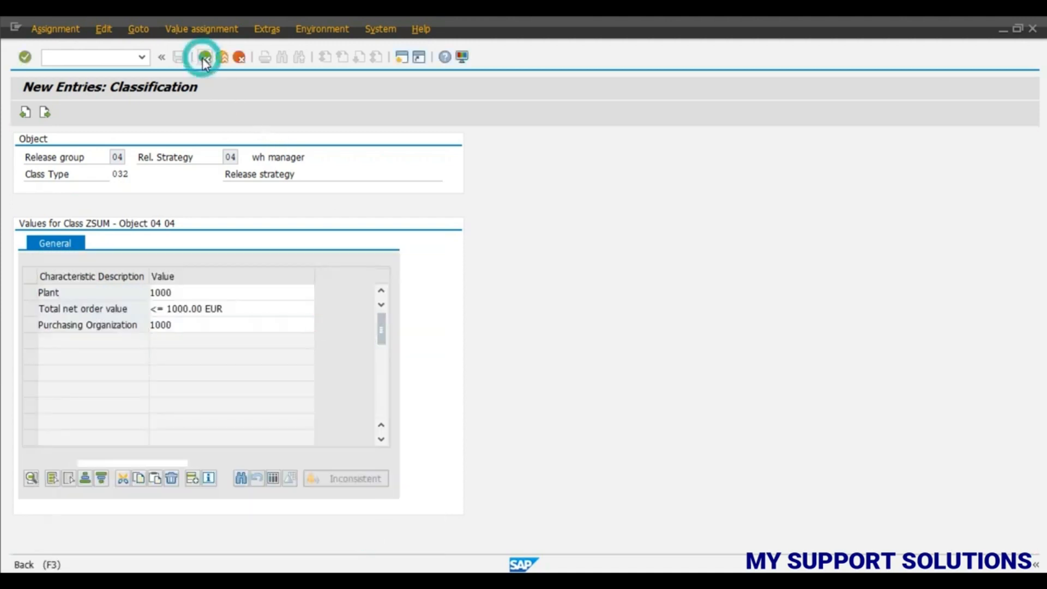
{"action": "left_click", "coordinate": [180, 58]}
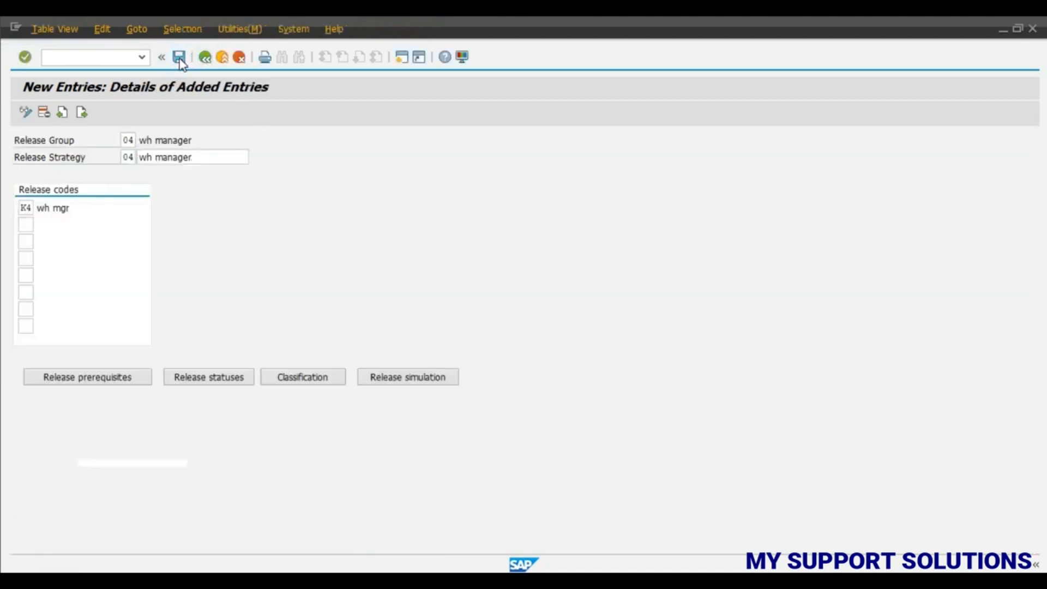
{"action": "left_click", "coordinate": [226, 260]}
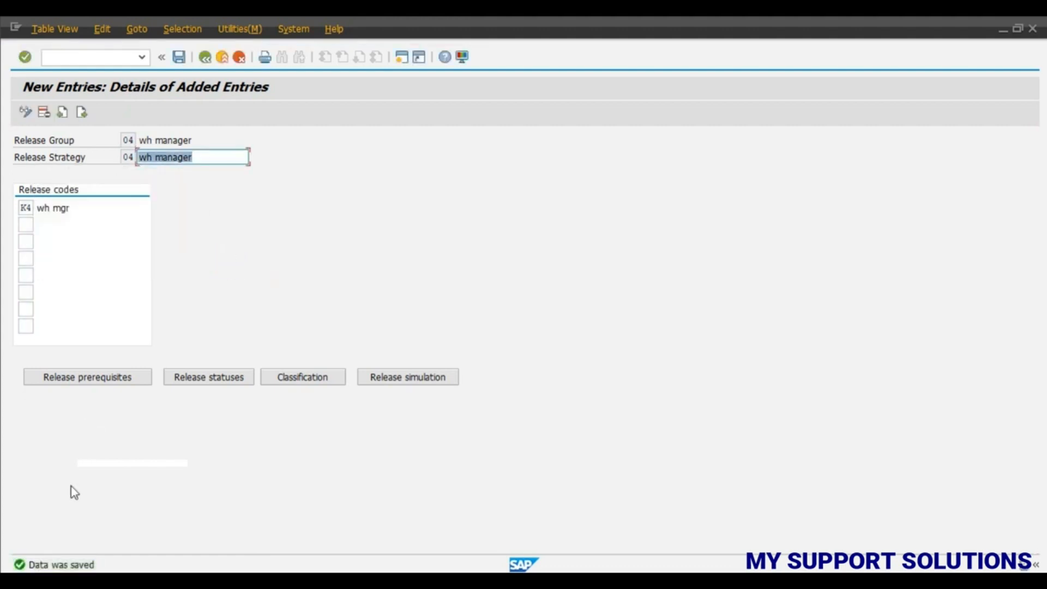
Start a new release strategy entry with release group 05 and release strategy 05.
{"action": "left_click", "coordinate": [81, 113]}
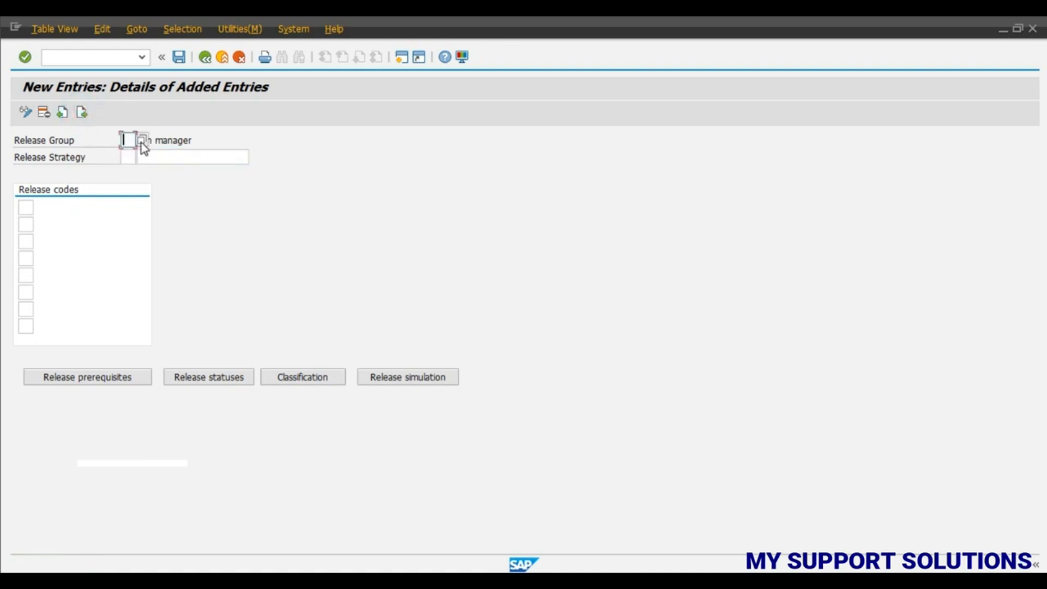
{"action": "left_click", "coordinate": [142, 142]}
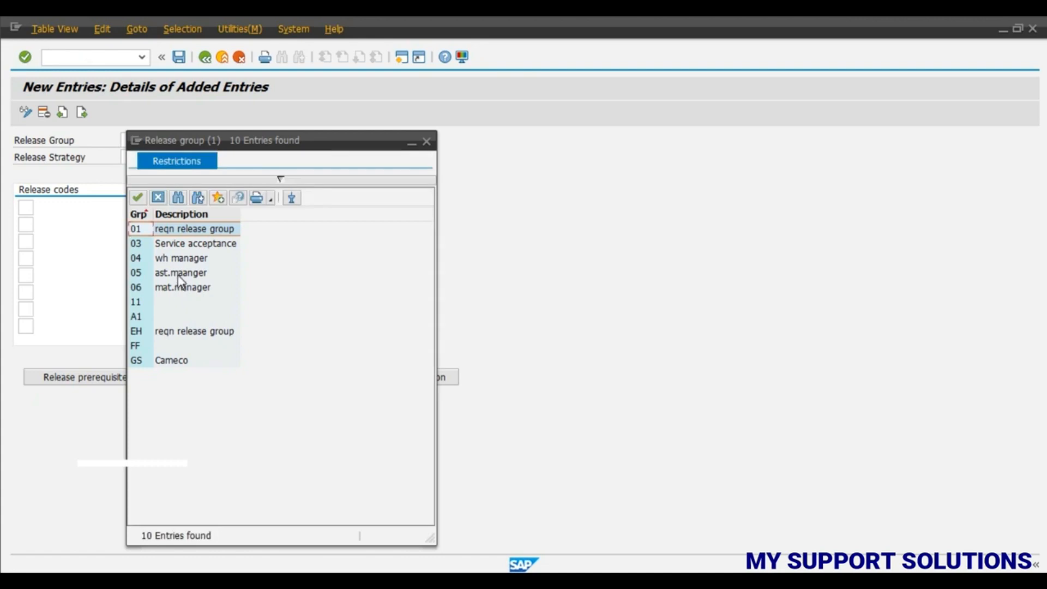
{"action": "double_click", "coordinate": [180, 279]}
{"action": "left_click", "coordinate": [125, 158]}
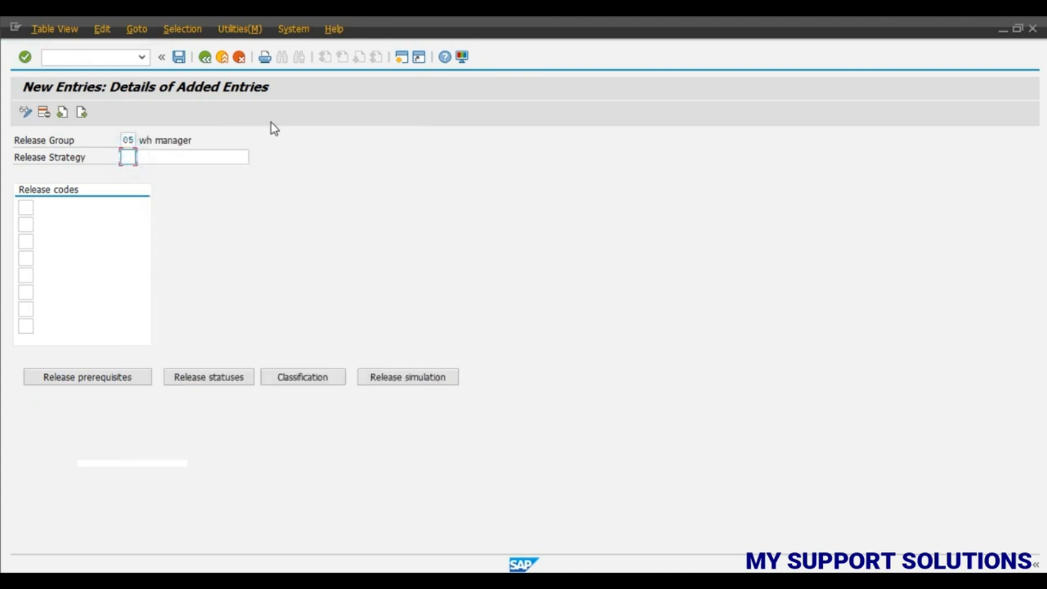
{"action": "type", "text": "05"}
{"action": "key", "text": "Tab"}
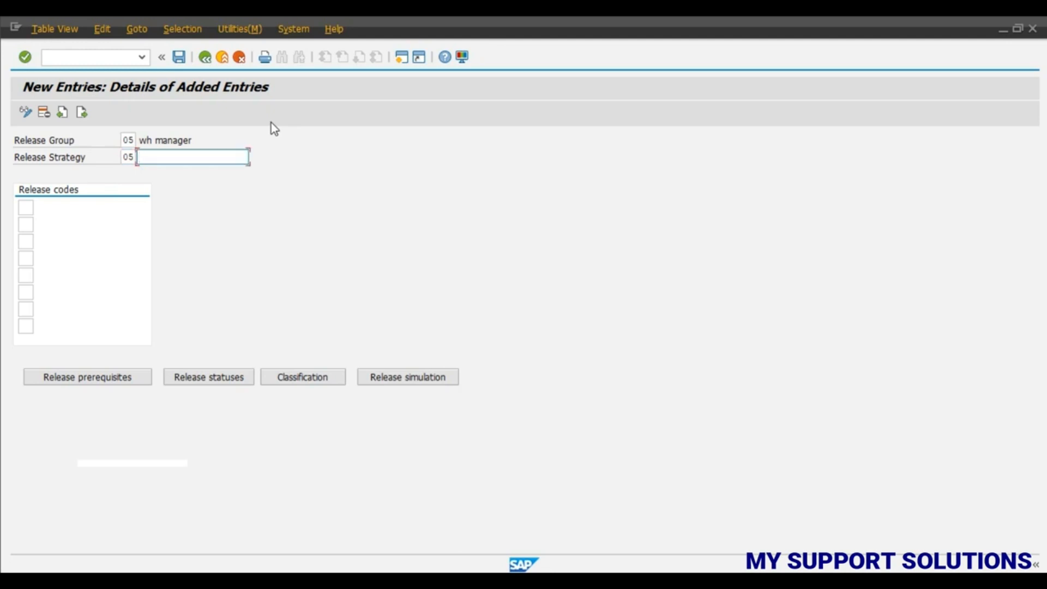
Reselect release group 05 so its description refreshes, and give release strategy 05 the description asst.mgr.
{"action": "left_click", "coordinate": [126, 140]}
{"action": "left_click", "coordinate": [143, 141]}
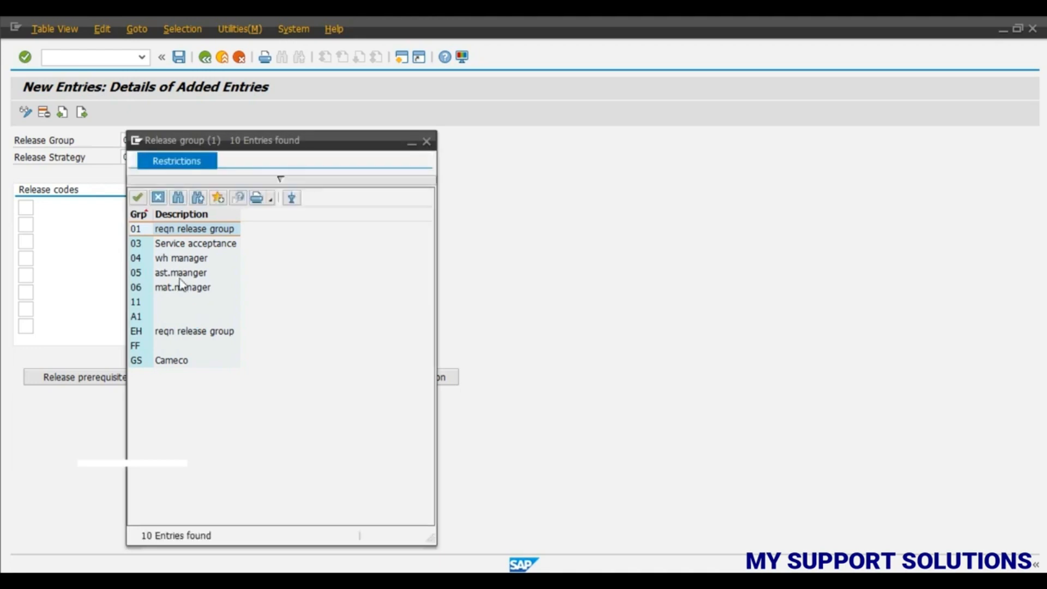
{"action": "left_click", "coordinate": [190, 273]}
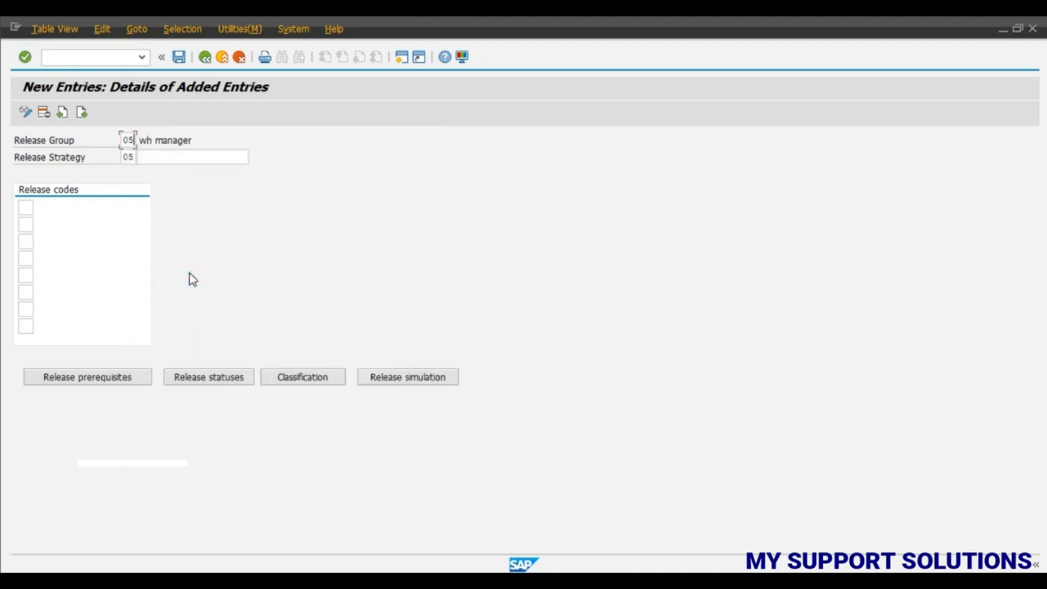
{"action": "left_click", "coordinate": [205, 57]}
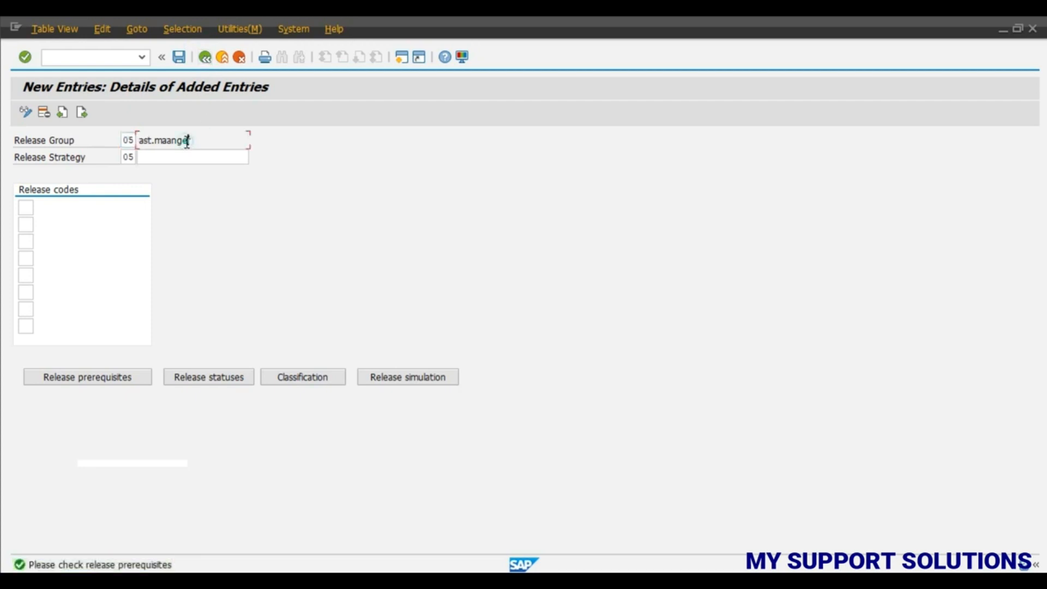
{"action": "left_click", "coordinate": [157, 158]}
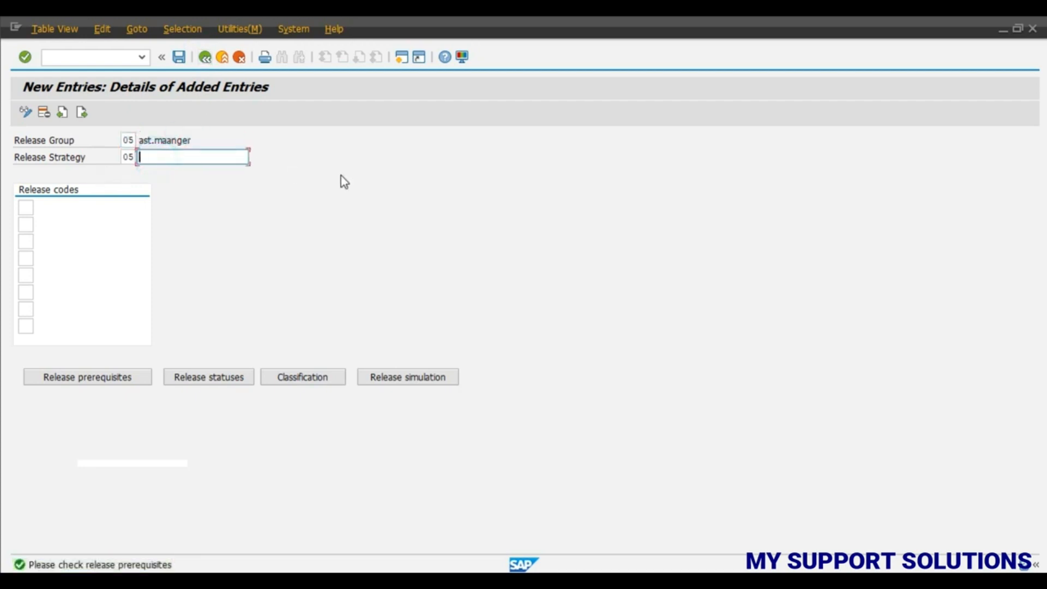
{"action": "type", "text": "a"}
{"action": "key", "text": "Down"}
{"action": "key", "text": "Return"}
Assign release codes K4 and K5 to release strategy 05.
{"action": "left_click", "coordinate": [24, 208]}
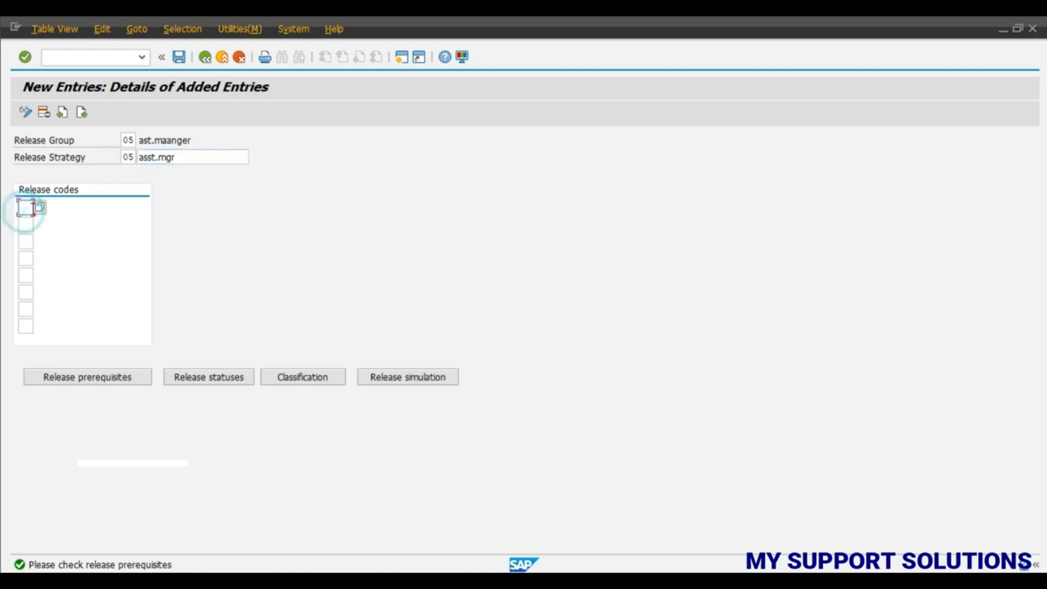
{"action": "left_click", "coordinate": [40, 208]}
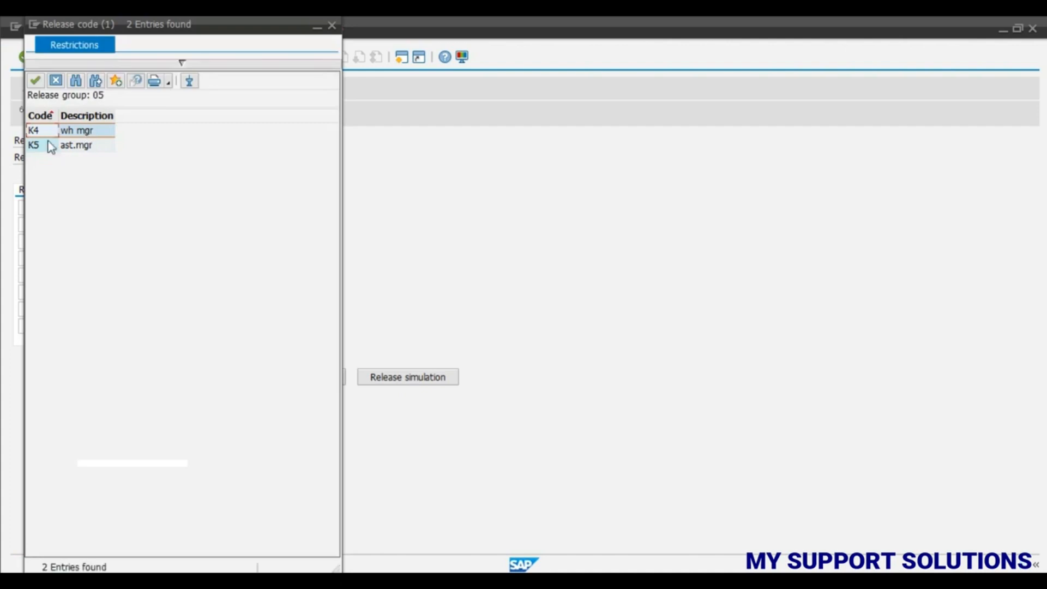
{"action": "double_click", "coordinate": [87, 131]}
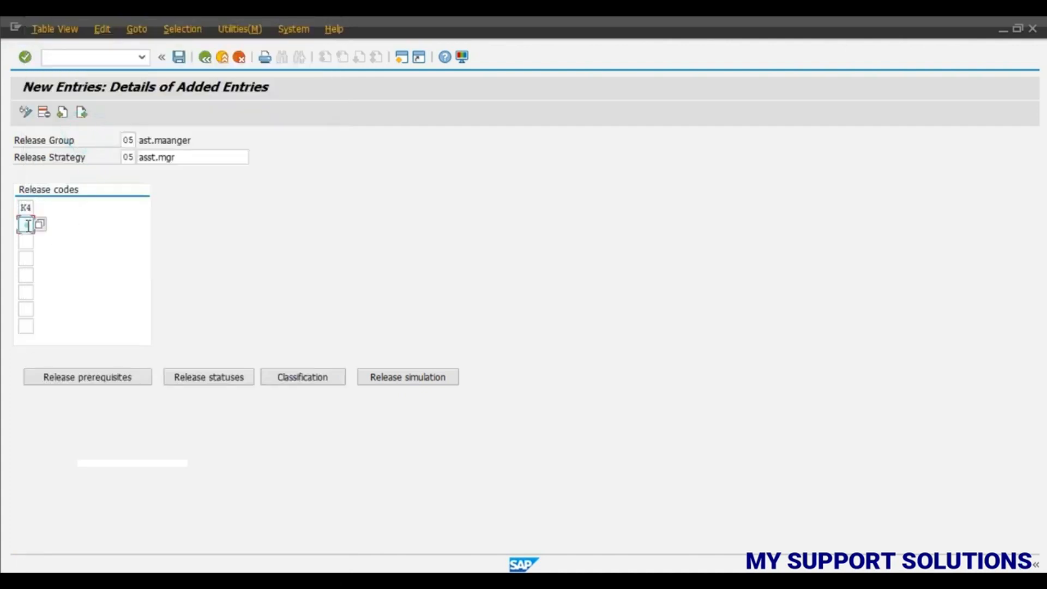
{"action": "left_click", "coordinate": [41, 227]}
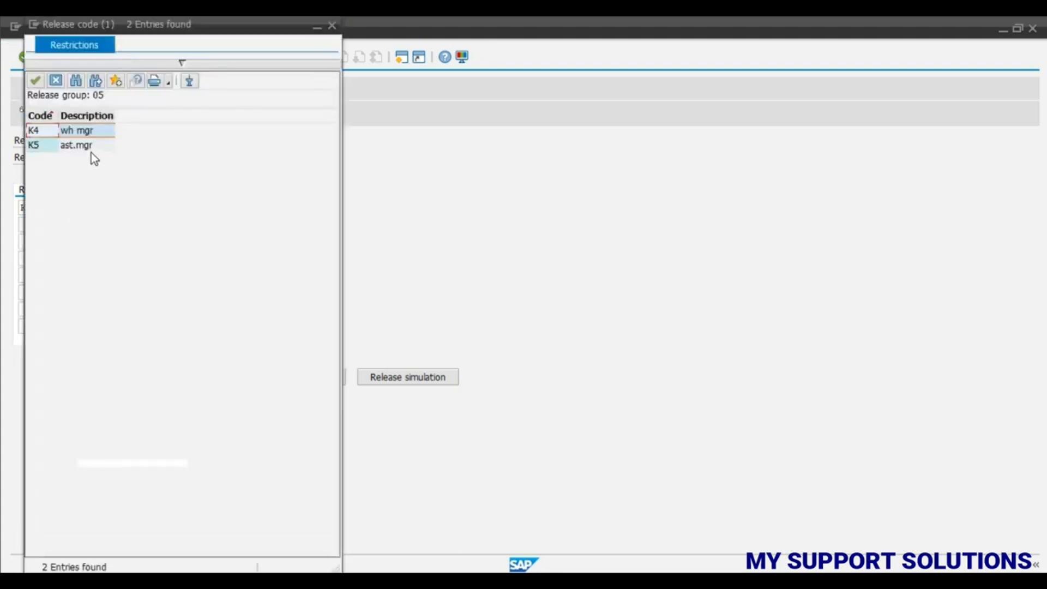
{"action": "double_click", "coordinate": [86, 146]}
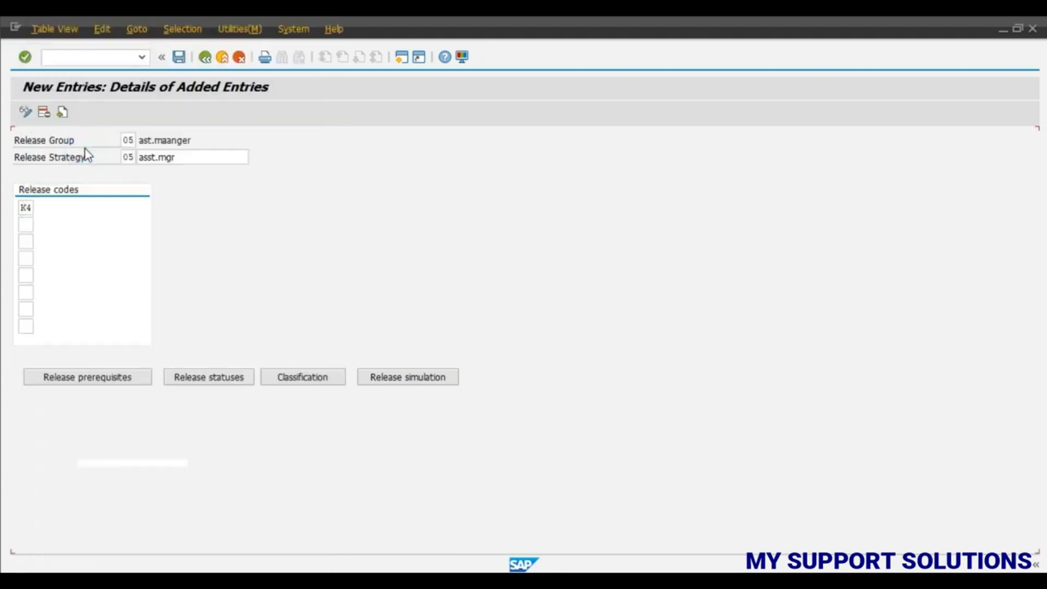
Make K4 the release prerequisite for K5 in strategy 05 and accept the prerequisites.
{"action": "left_click", "coordinate": [101, 384]}
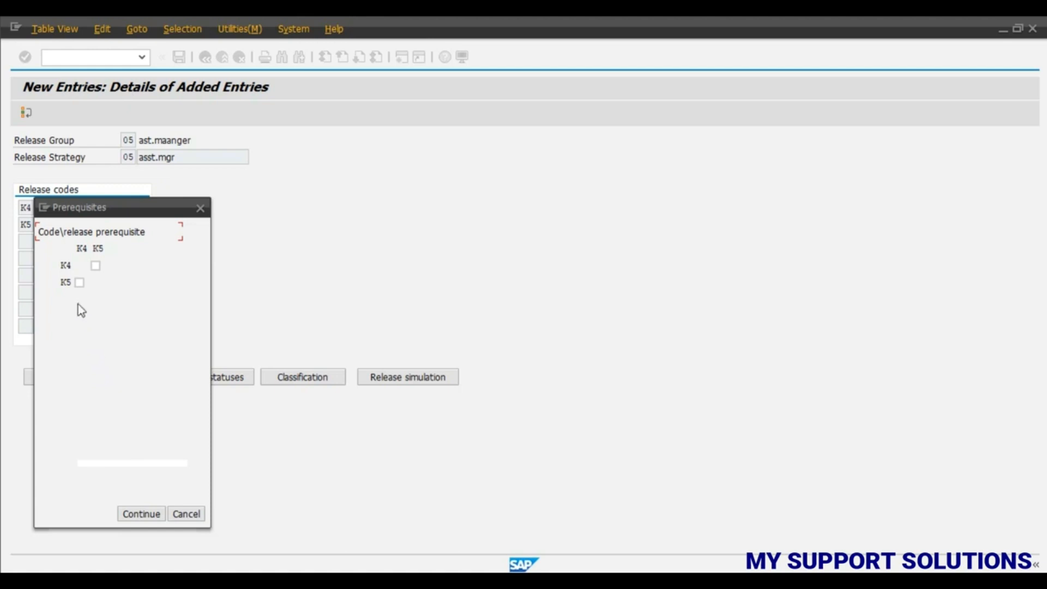
{"action": "left_click_drag", "start_coordinate": [106, 216], "coordinate": [370, 162]}
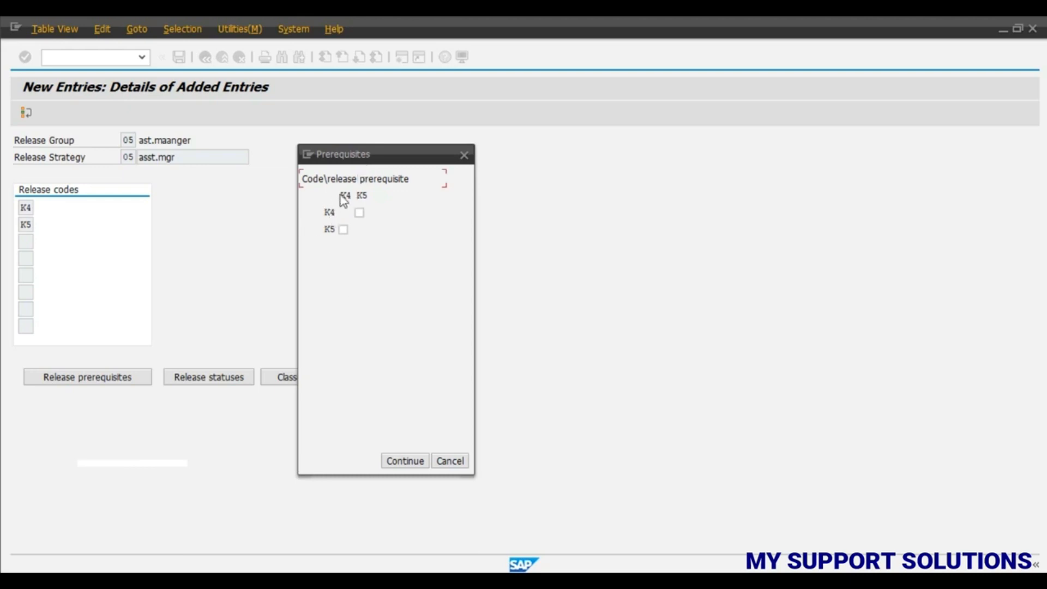
{"action": "left_click", "coordinate": [343, 229]}
{"action": "left_click", "coordinate": [404, 461]}
Review and accept strategy 05's release statuses, with B until both codes have released and R once K4 and K5 have.
{"action": "left_click", "coordinate": [231, 381]}
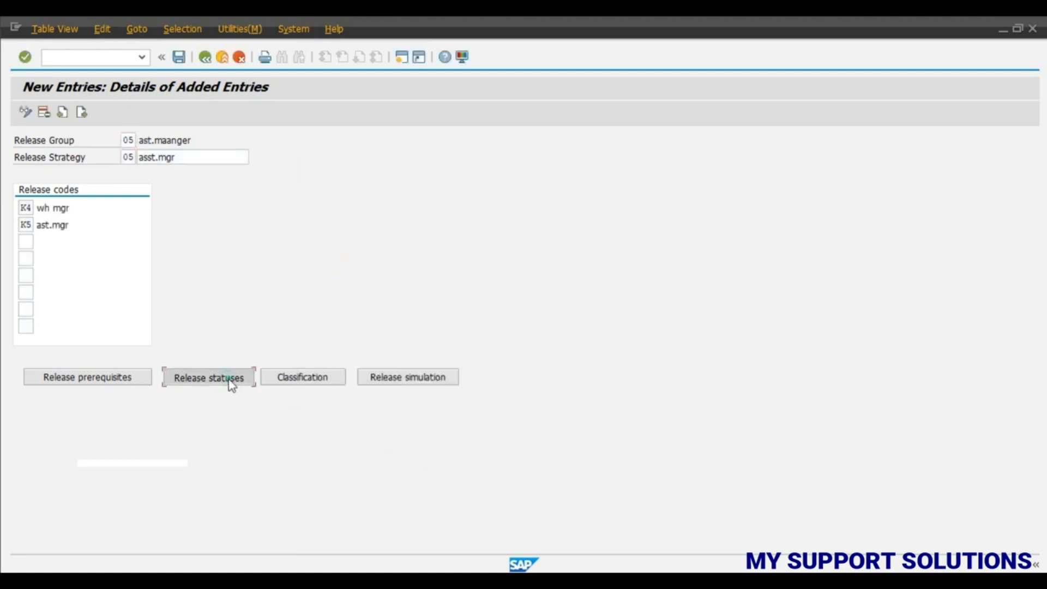
{"action": "left_click", "coordinate": [295, 212]}
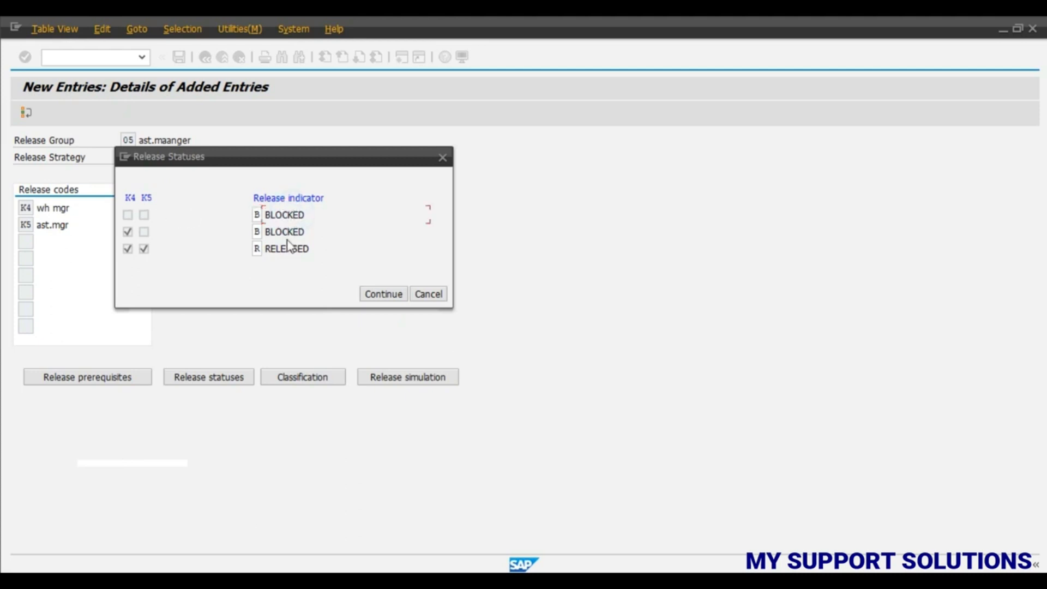
{"action": "left_click_drag", "start_coordinate": [254, 162], "coordinate": [420, 177]}
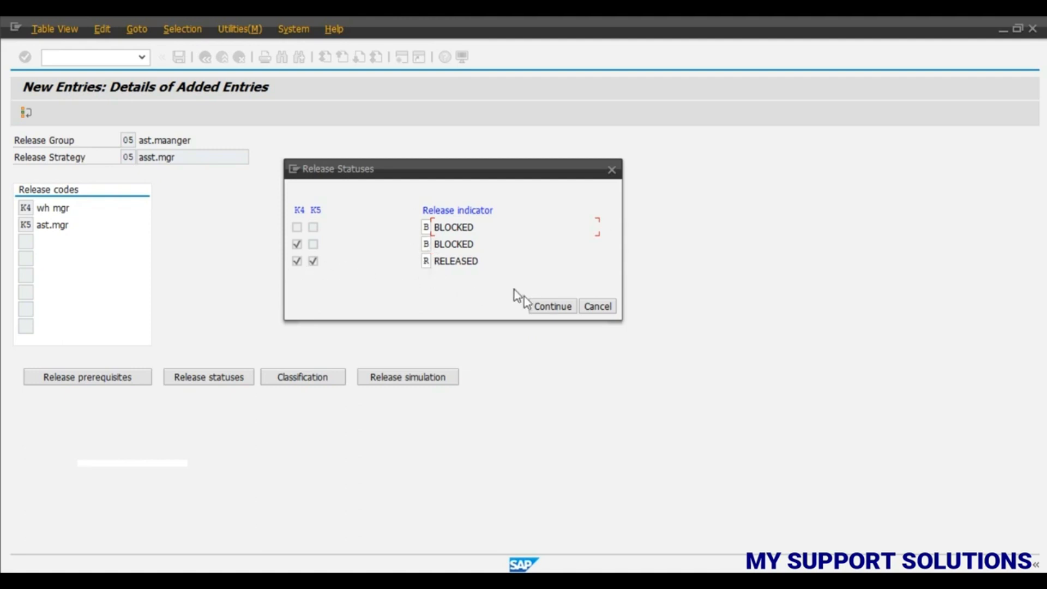
{"action": "left_click", "coordinate": [552, 306]}
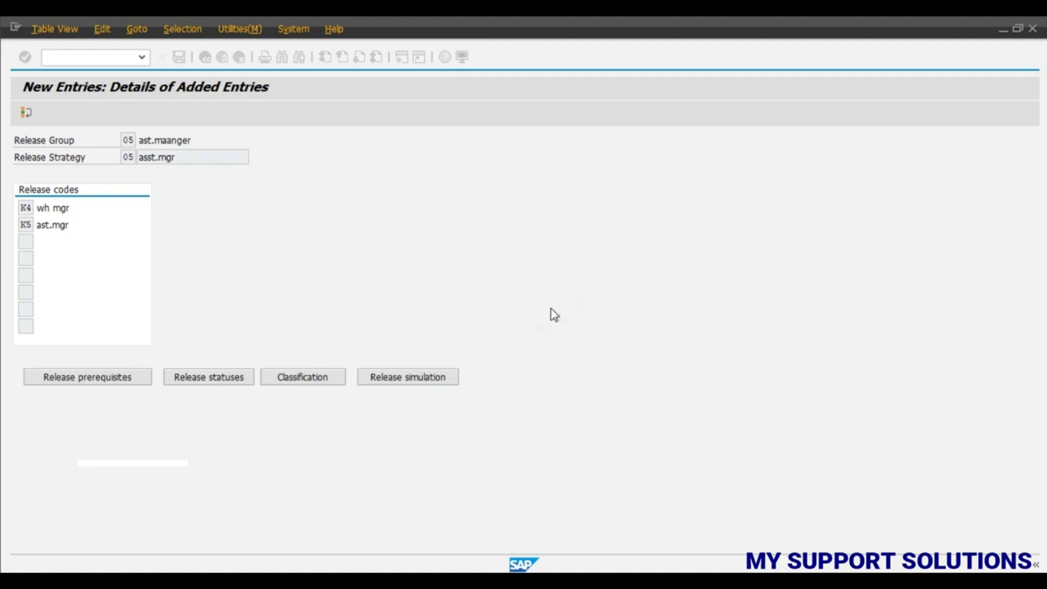
Open the classification of release strategy 05 and set the plant to 1000.
{"action": "left_click", "coordinate": [316, 380]}
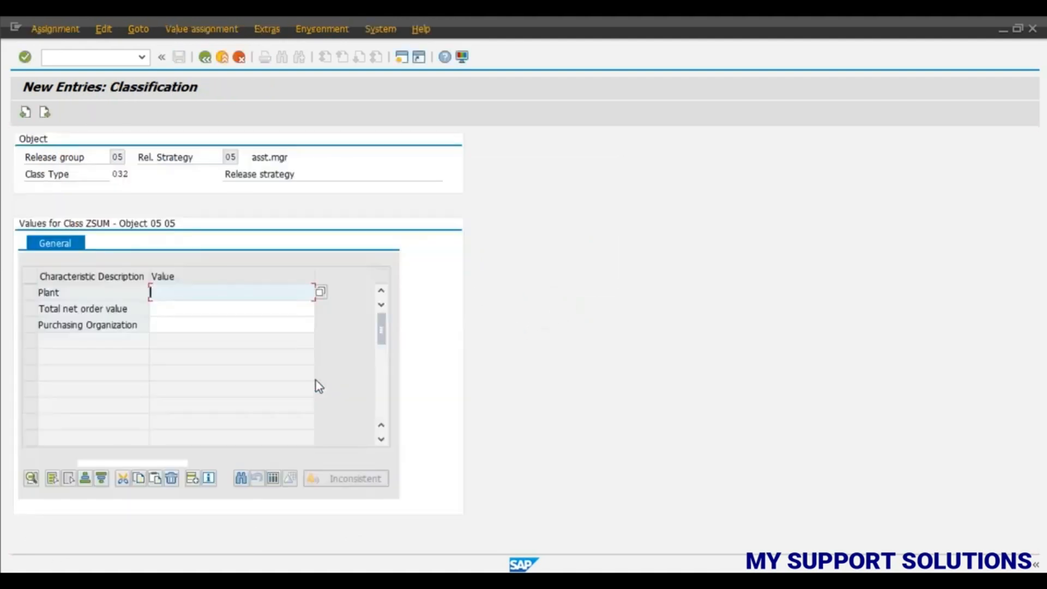
{"action": "left_click", "coordinate": [322, 294]}
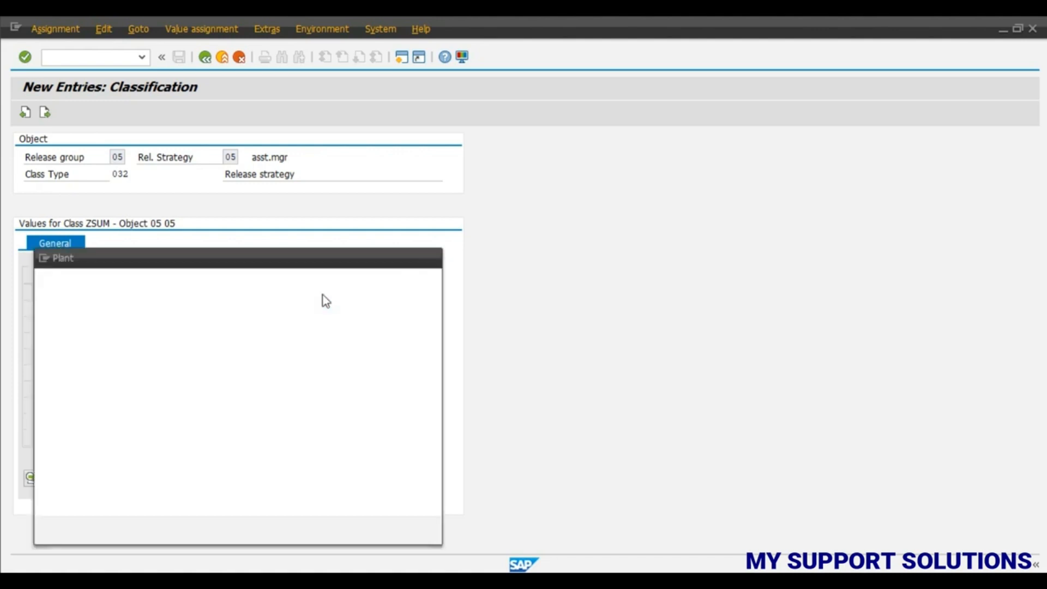
{"action": "left_click", "coordinate": [44, 332]}
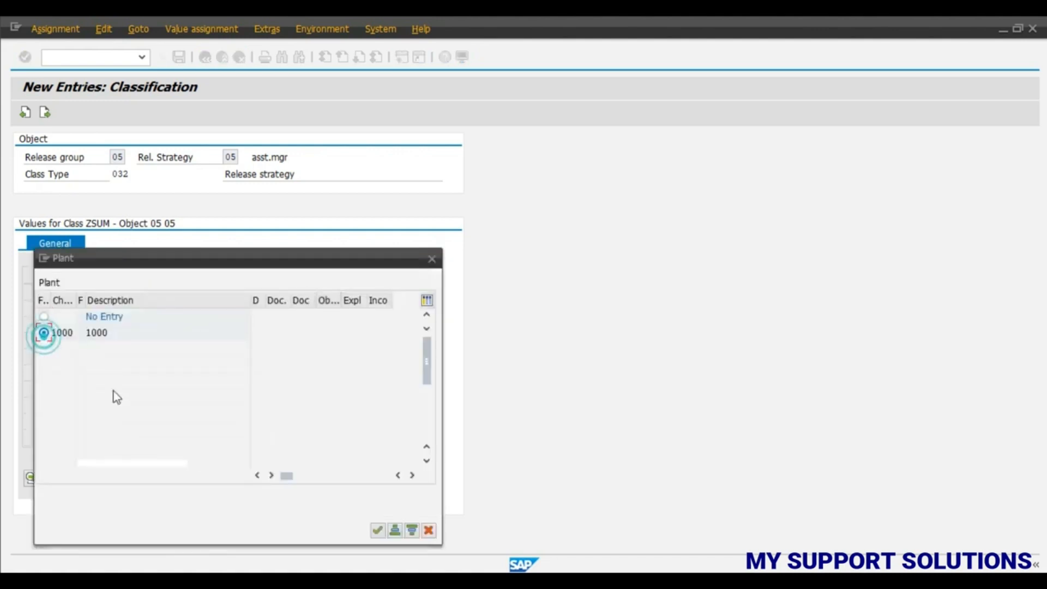
{"action": "left_click", "coordinate": [378, 530]}
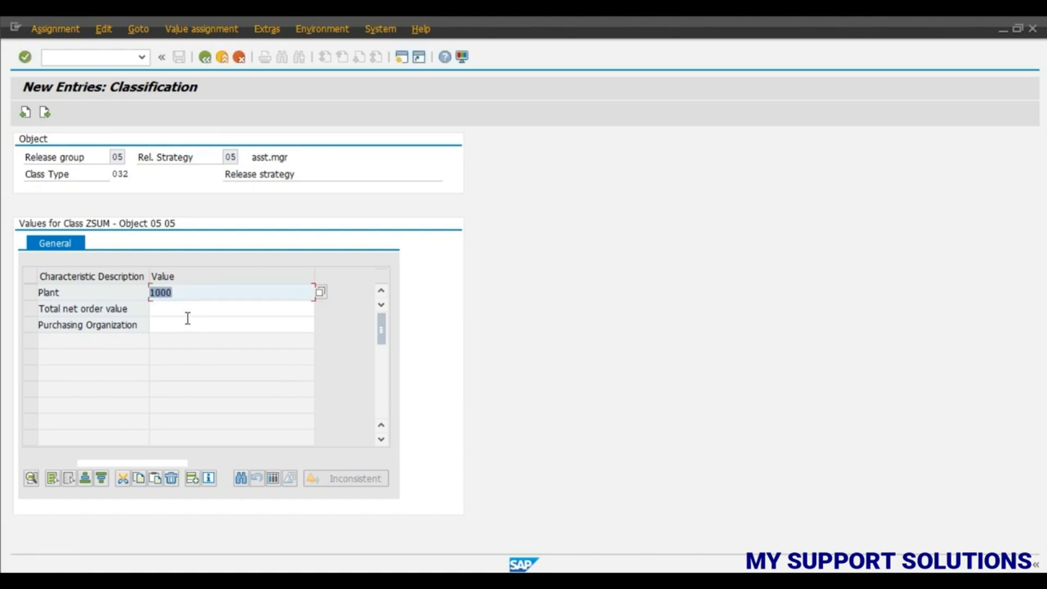
Set the total net order value of strategy 05 to 1001.00 - 5000.00 EUR.
{"action": "left_click", "coordinate": [186, 308]}
{"action": "left_click", "coordinate": [319, 309]}
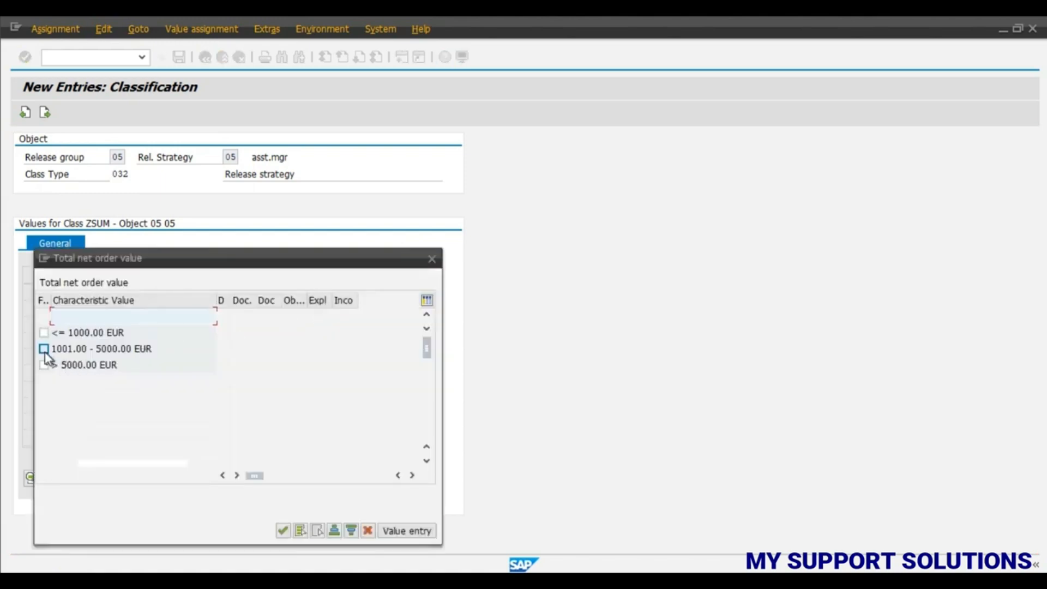
{"action": "left_click", "coordinate": [44, 349]}
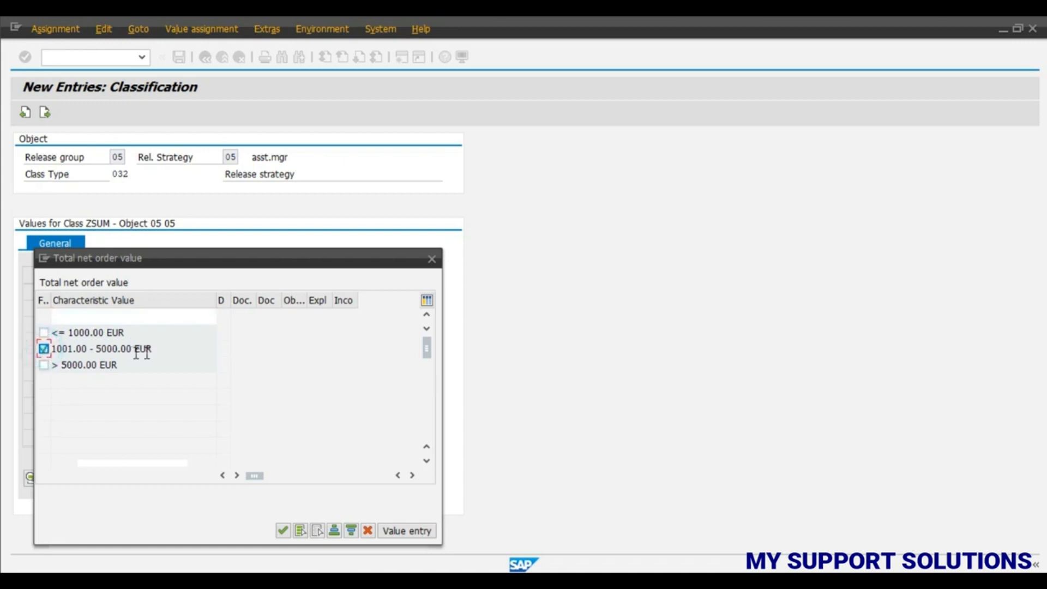
{"action": "left_click", "coordinate": [281, 530]}
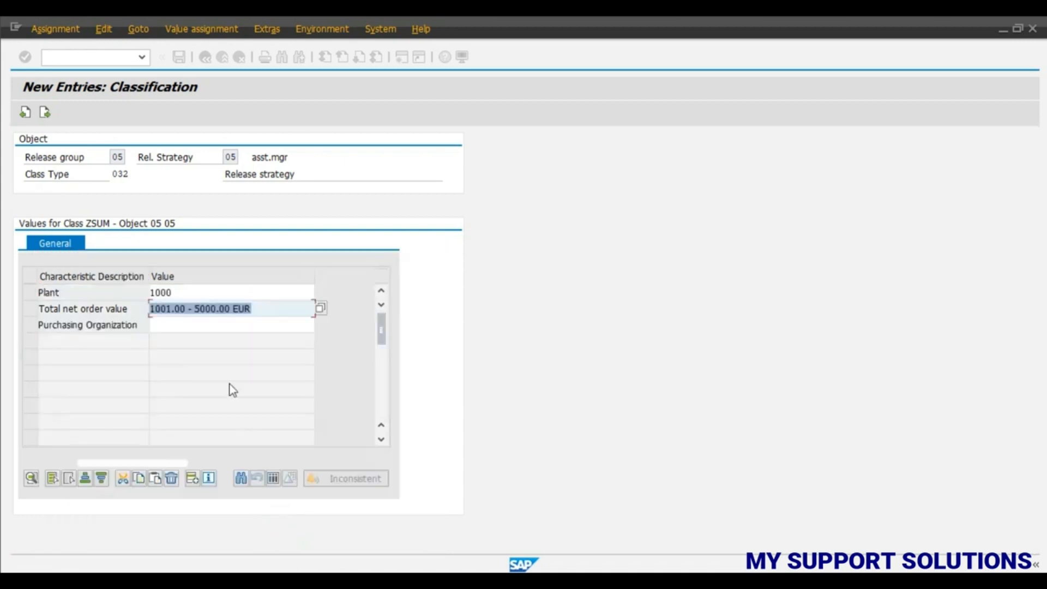
Set the purchasing organization in the classification of strategy 05 to 1000.
{"action": "left_click", "coordinate": [167, 323]}
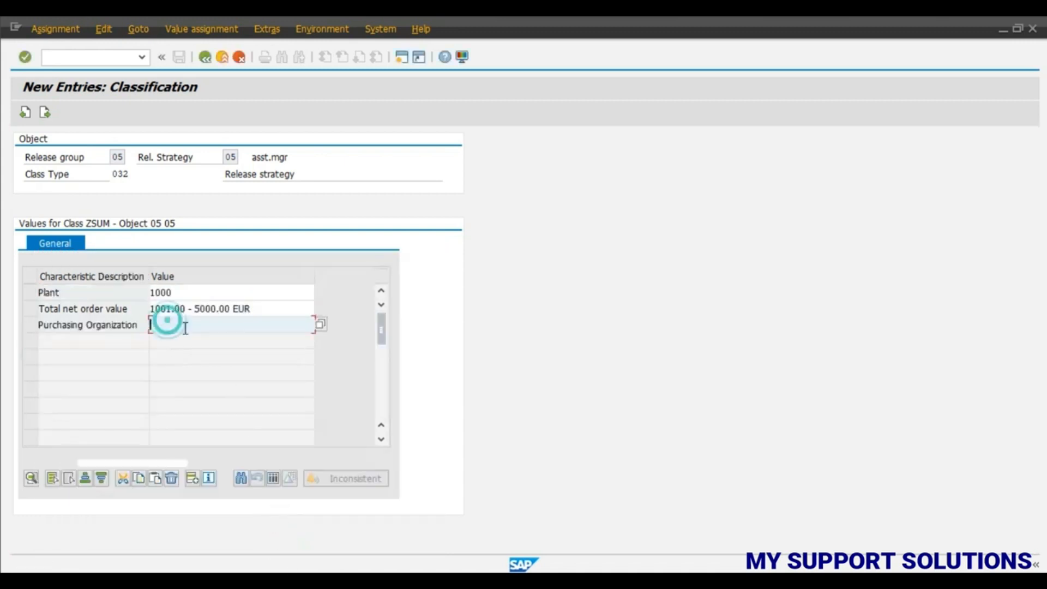
{"action": "left_click", "coordinate": [320, 324]}
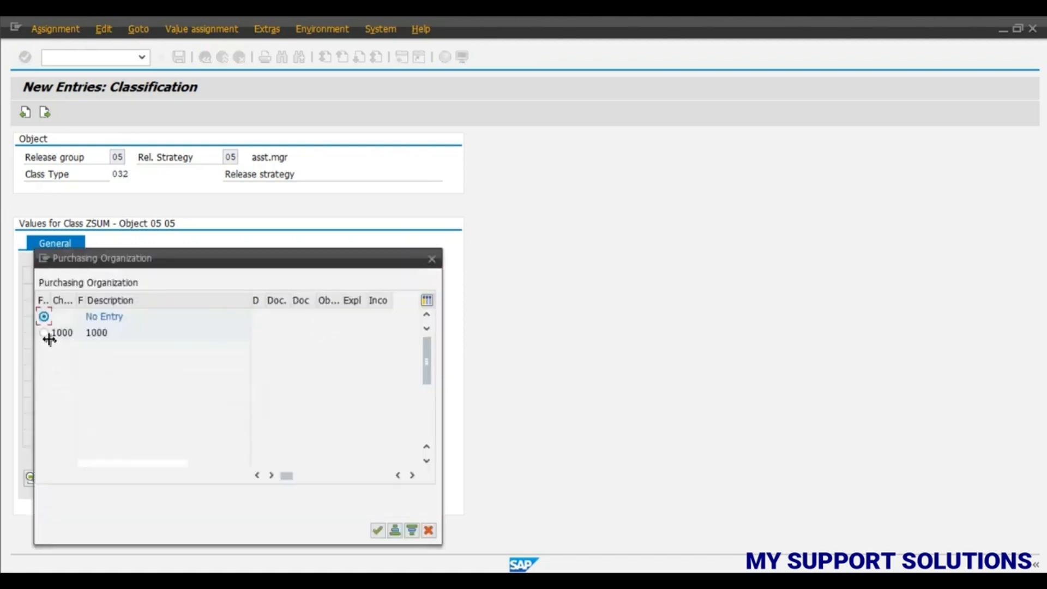
{"action": "left_click", "coordinate": [43, 332]}
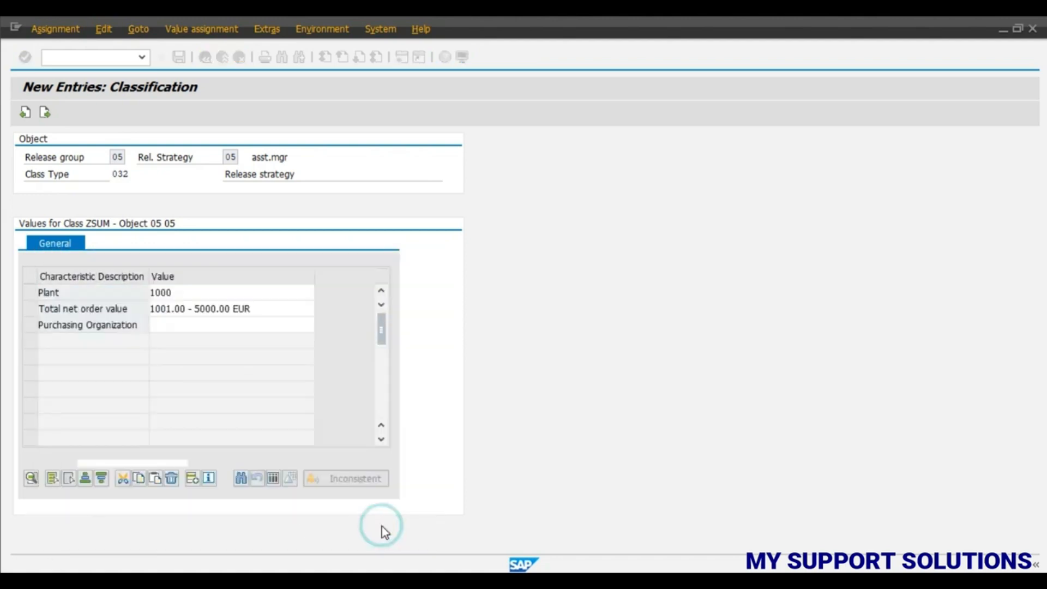
{"action": "left_click", "coordinate": [377, 530]}
Leave the classification, save release strategy 05 and open a blank entry for another strategy.
{"action": "left_click", "coordinate": [204, 58]}
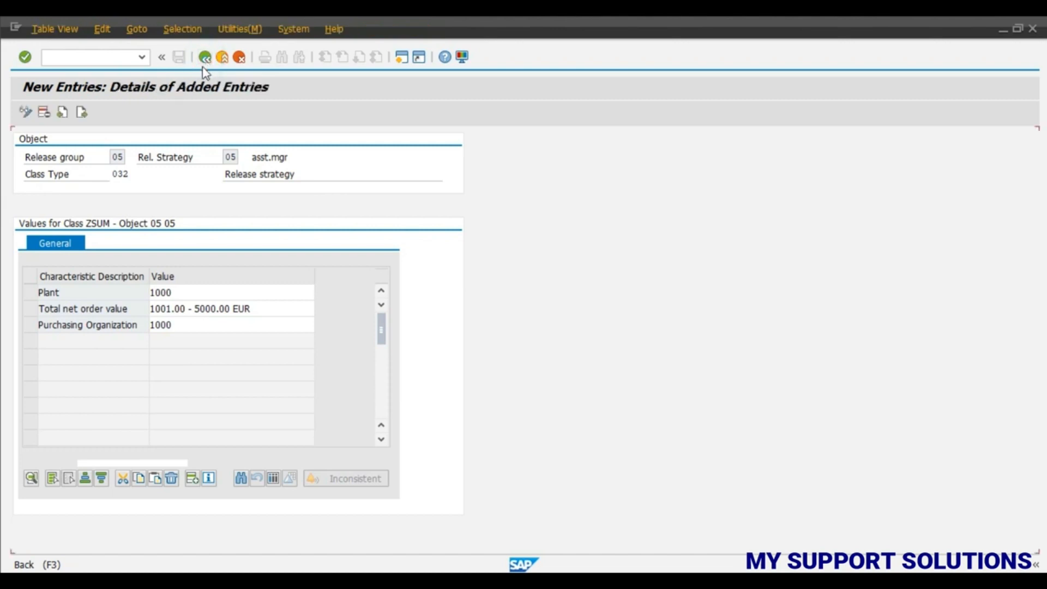
{"action": "left_click", "coordinate": [181, 59]}
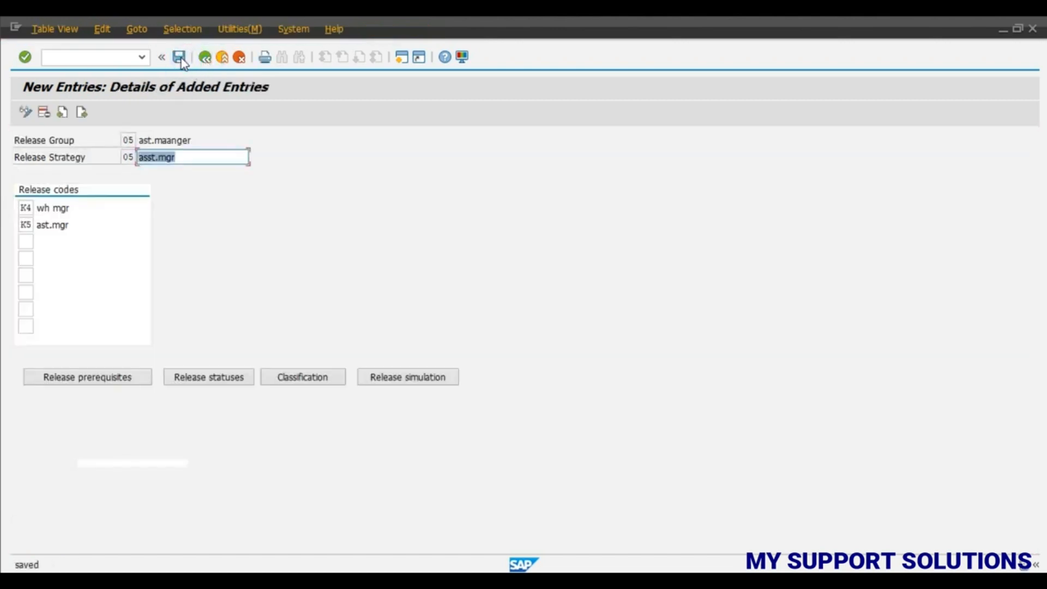
{"action": "left_click", "coordinate": [82, 112]}
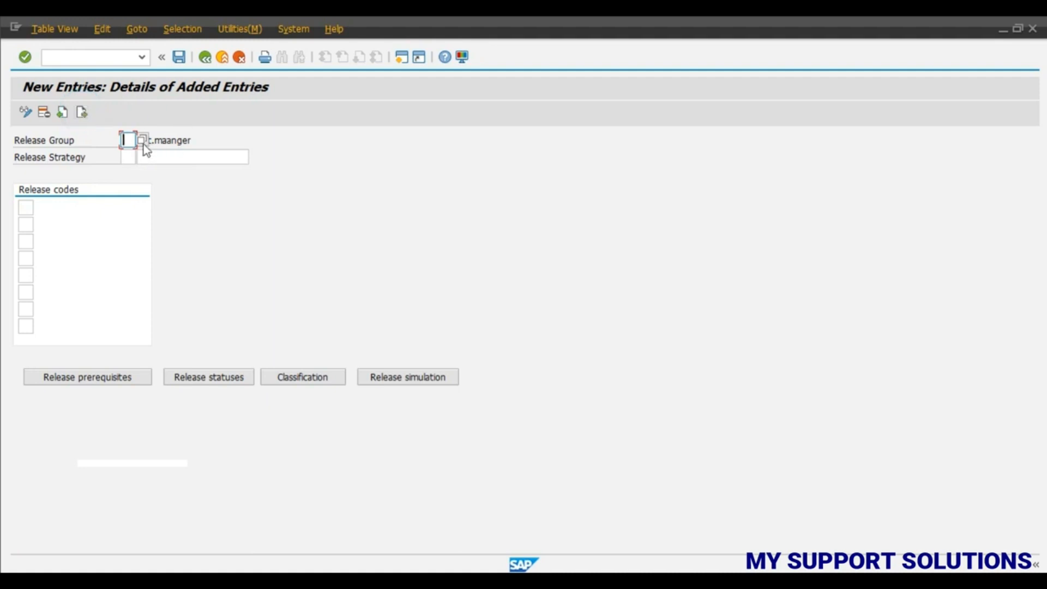
Enter release group 06 and release strategy 06 with the description mat.mgr in the new entry.
{"action": "left_click", "coordinate": [141, 140]}
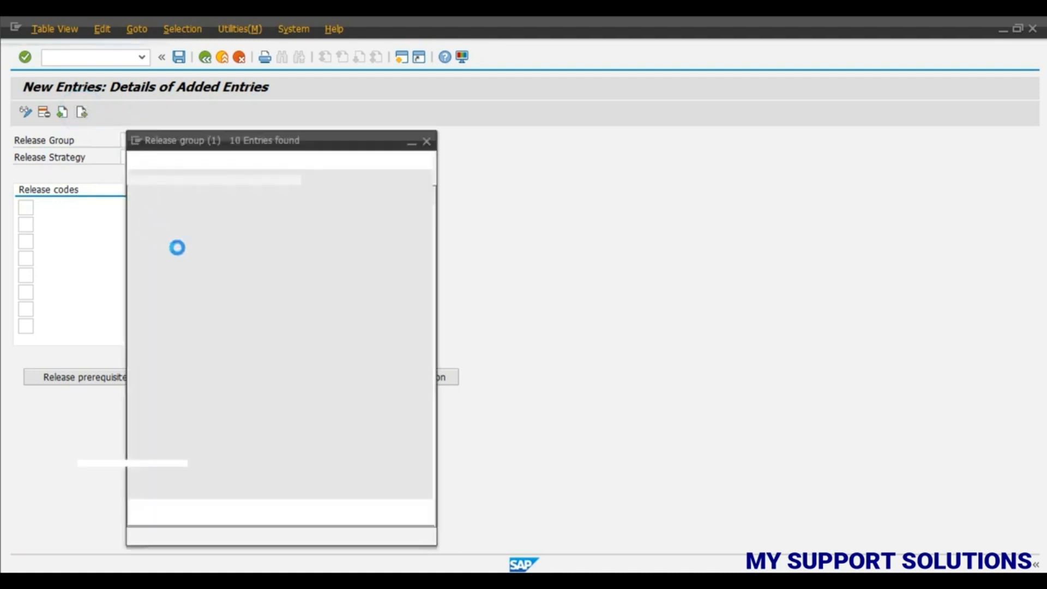
{"action": "left_click", "coordinate": [162, 287]}
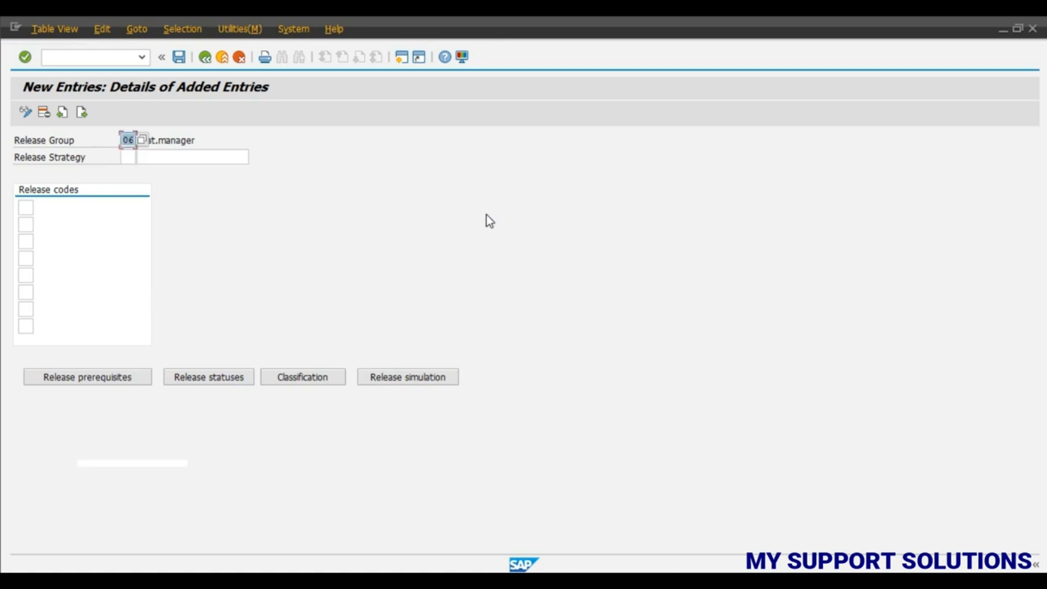
{"action": "left_click", "coordinate": [128, 157]}
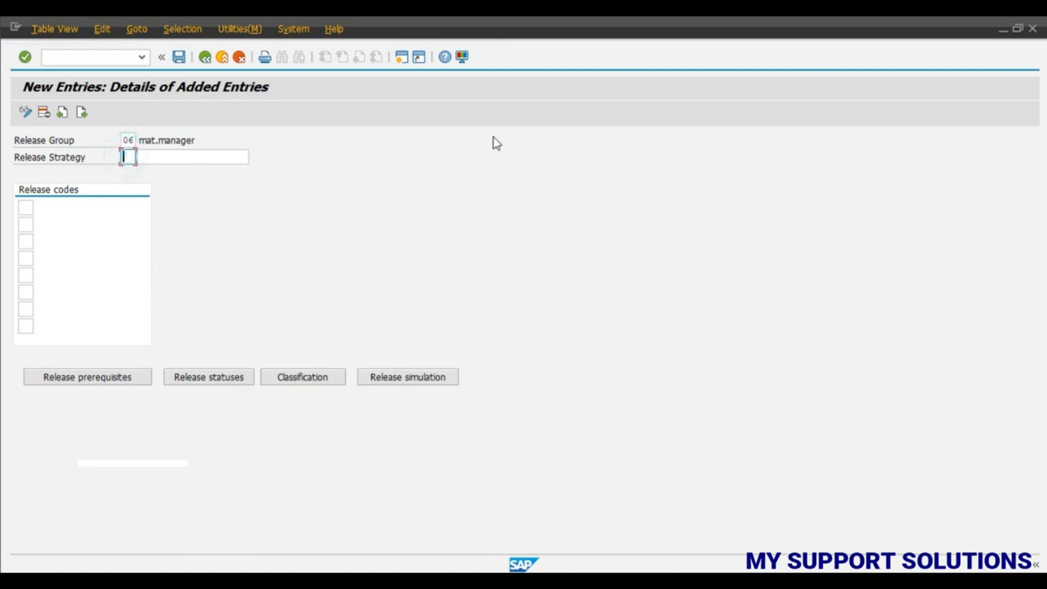
{"action": "type", "text": "06"}
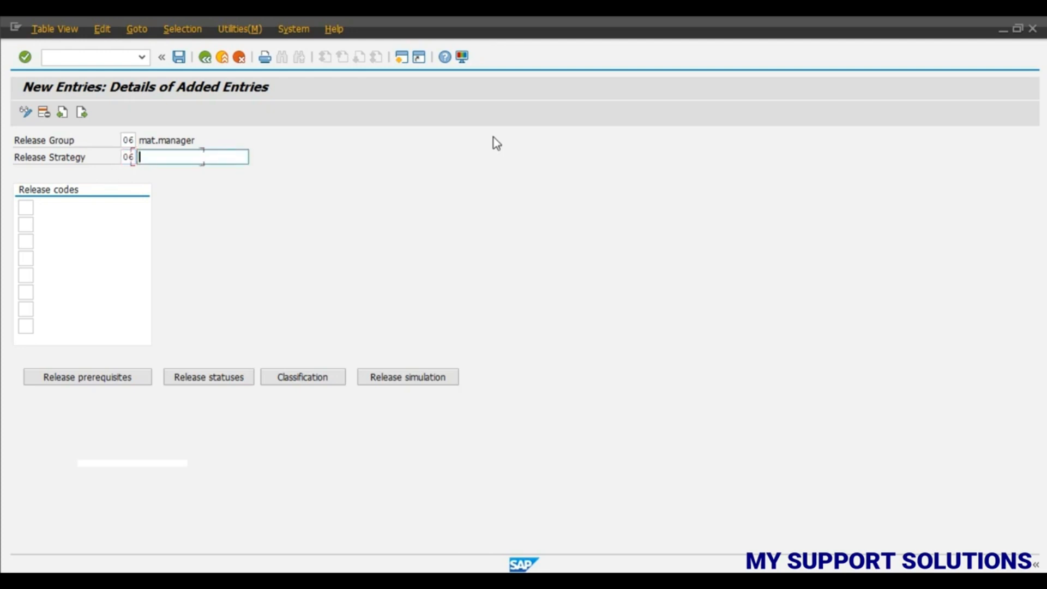
{"action": "type", "text": "m"}
{"action": "key", "text": "Down"}
{"action": "key", "text": "Return"}
Check the codes for group 06 in the Word table and assign release codes K4, K5 and K6 to strategy 06 in SAP.
{"action": "left_click", "coordinate": [26, 207]}
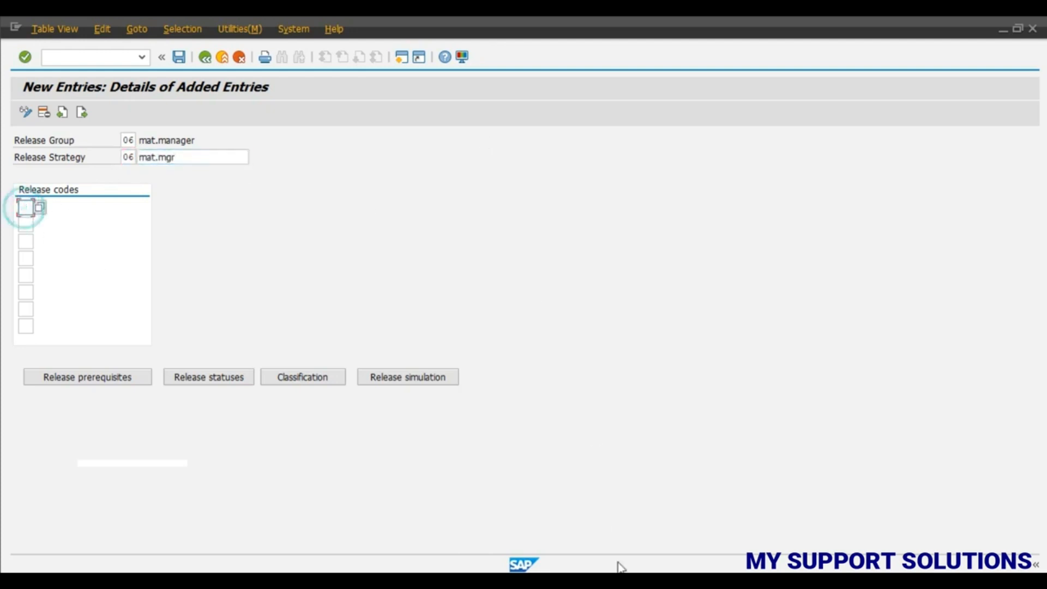
{"action": "key", "text": "alt+Tab"}
{"action": "scroll", "coordinate": [762, 350], "scroll_direction": "down", "scroll_amount": 2}
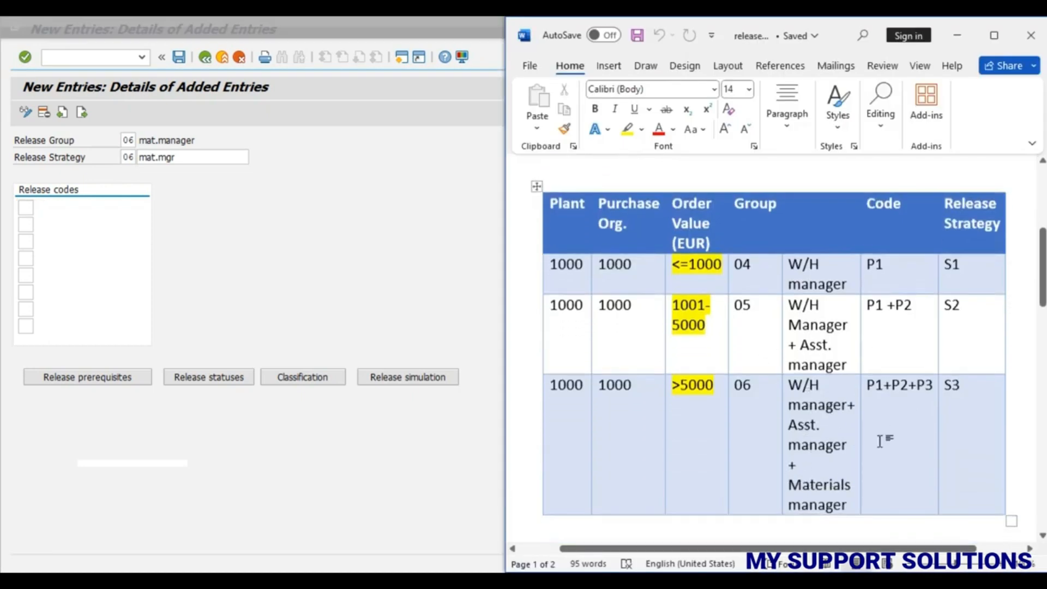
{"action": "left_click", "coordinate": [25, 207]}
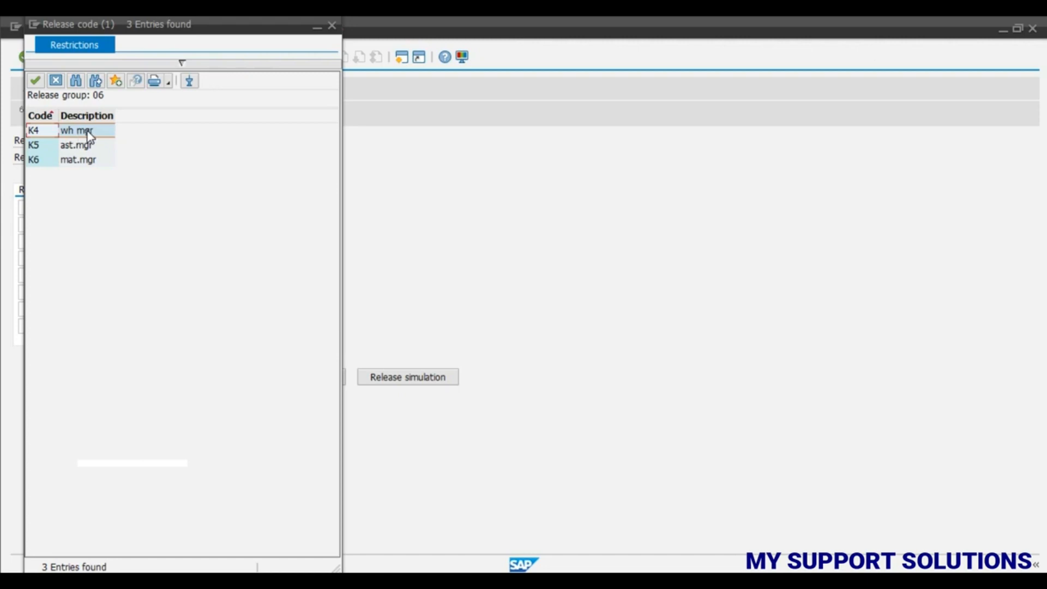
{"action": "double_click", "coordinate": [89, 136]}
{"action": "left_click", "coordinate": [25, 224]}
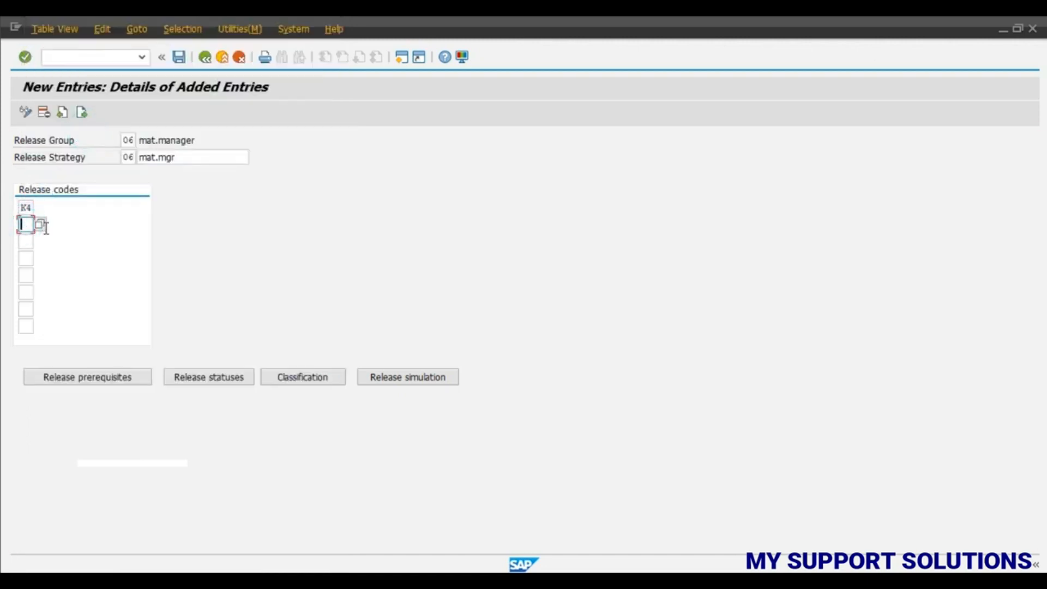
{"action": "left_click", "coordinate": [39, 224]}
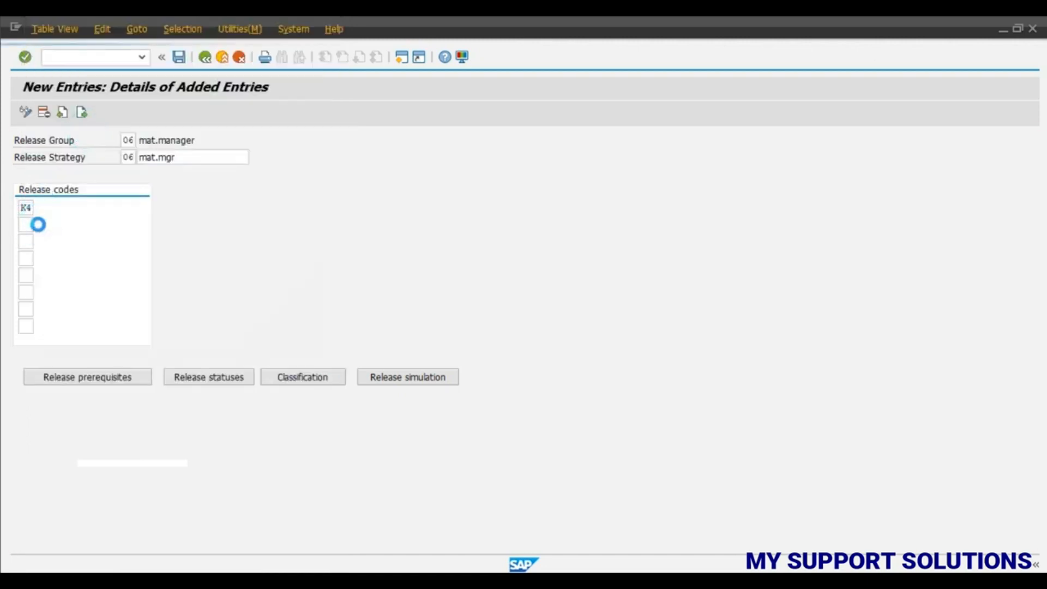
{"action": "double_click", "coordinate": [79, 144]}
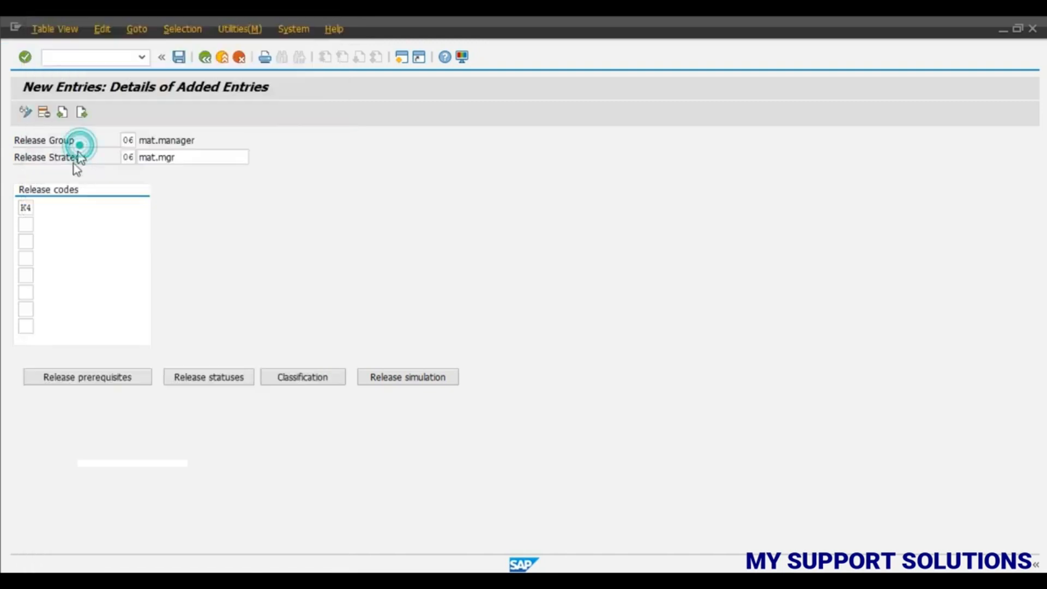
{"action": "left_click", "coordinate": [24, 241]}
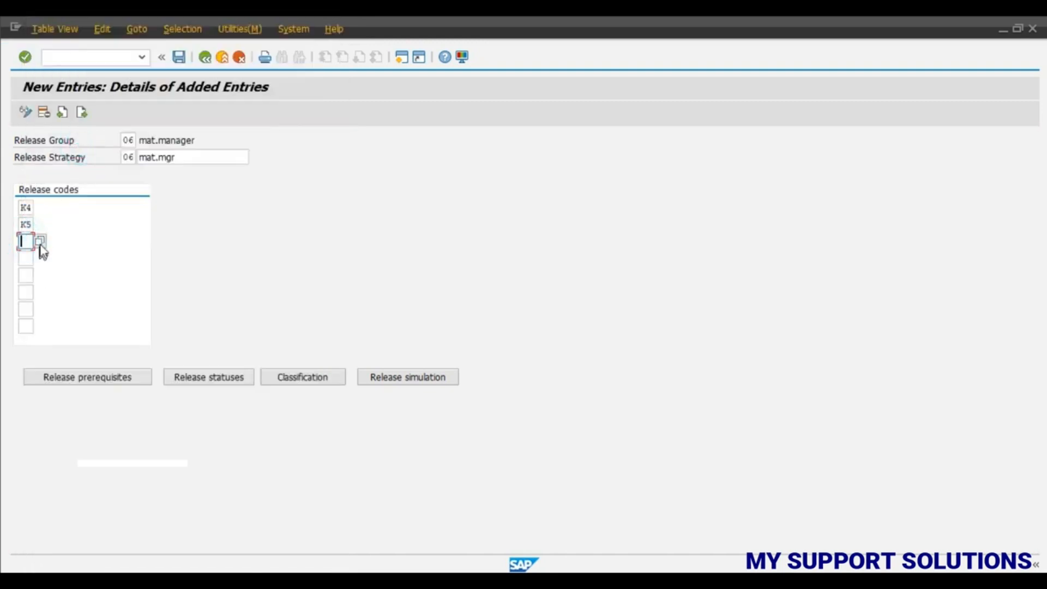
{"action": "left_click", "coordinate": [41, 244]}
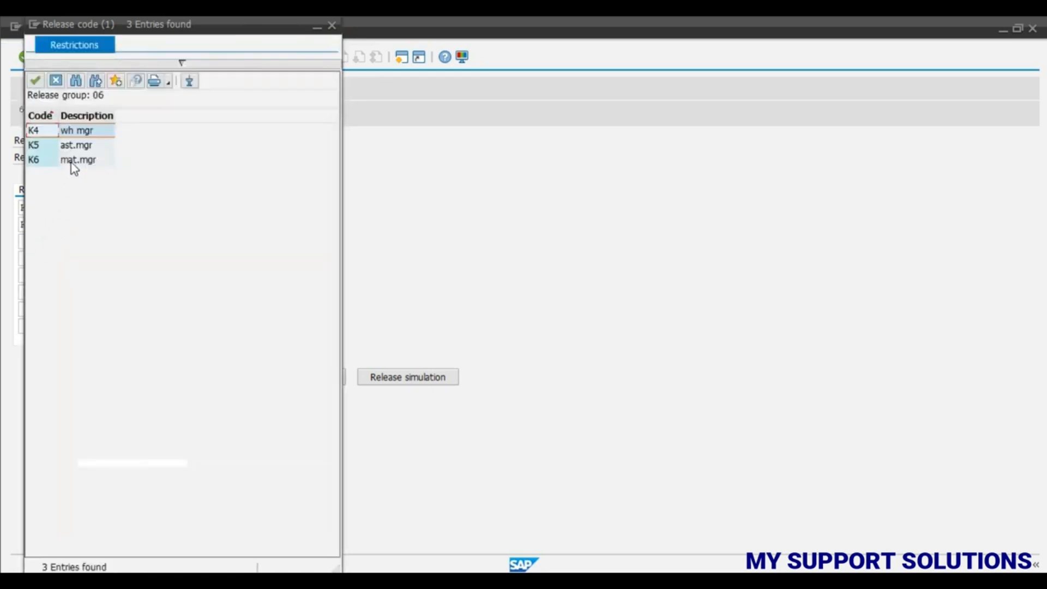
{"action": "double_click", "coordinate": [71, 162]}
Set the release prerequisites so K5 requires K4 and K6 requires K4 and K5, and accept the proposed release statuses.
{"action": "left_click", "coordinate": [114, 383]}
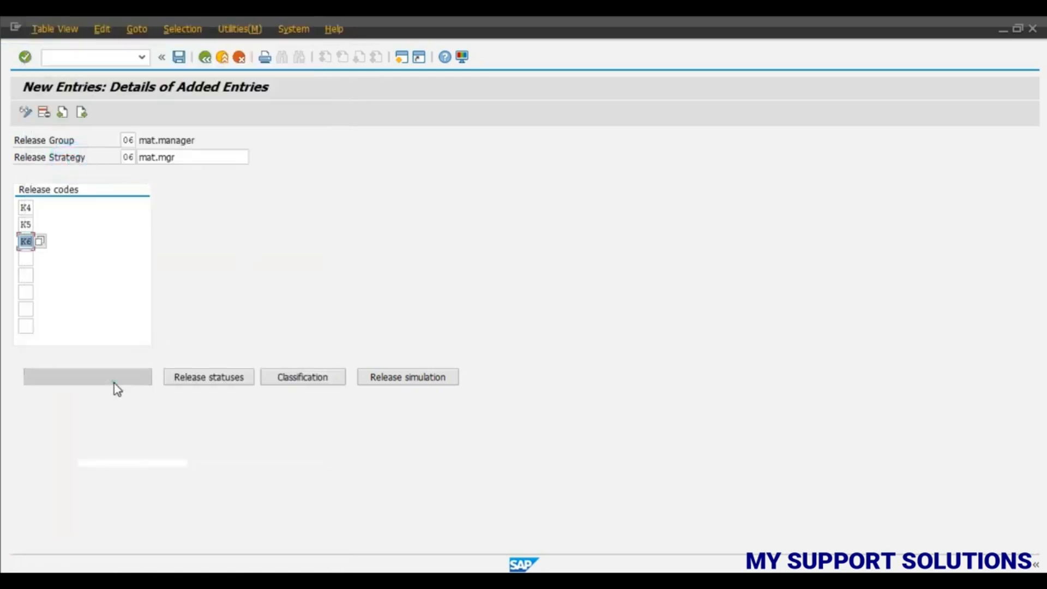
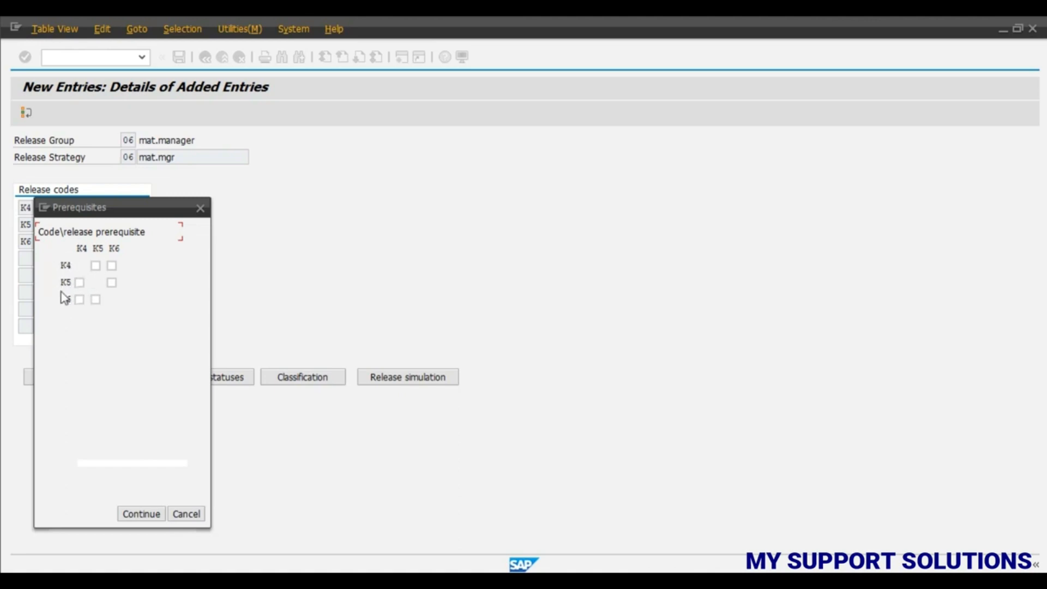
{"action": "left_click", "coordinate": [79, 299]}
{"action": "left_click", "coordinate": [96, 299]}
{"action": "left_click", "coordinate": [148, 512]}
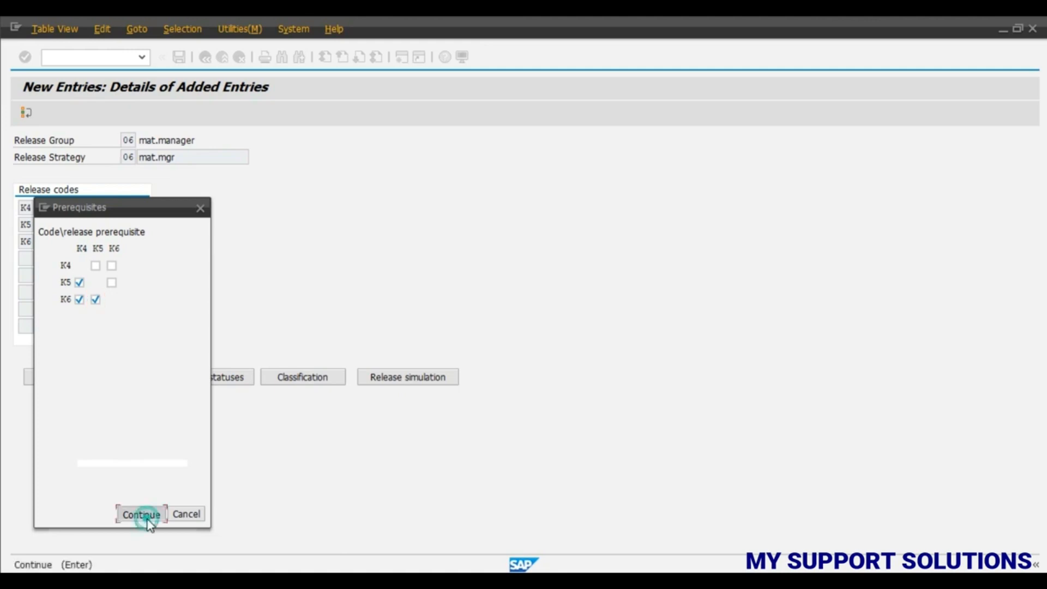
{"action": "left_click", "coordinate": [188, 379]}
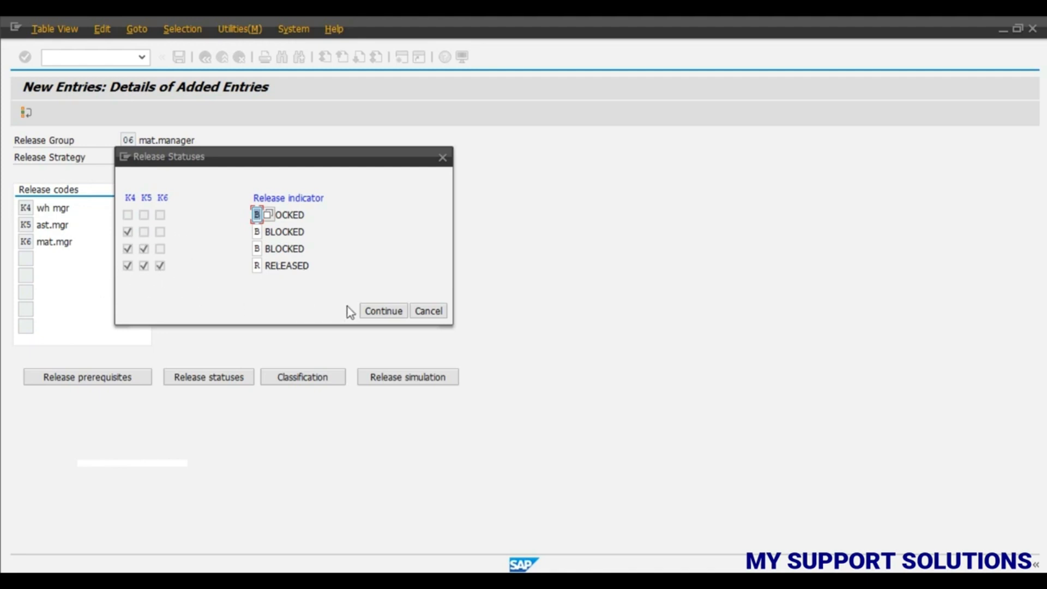
{"action": "left_click", "coordinate": [367, 309]}
Open the classification of release strategy 06 and set the plant to 1000.
{"action": "left_click", "coordinate": [301, 381]}
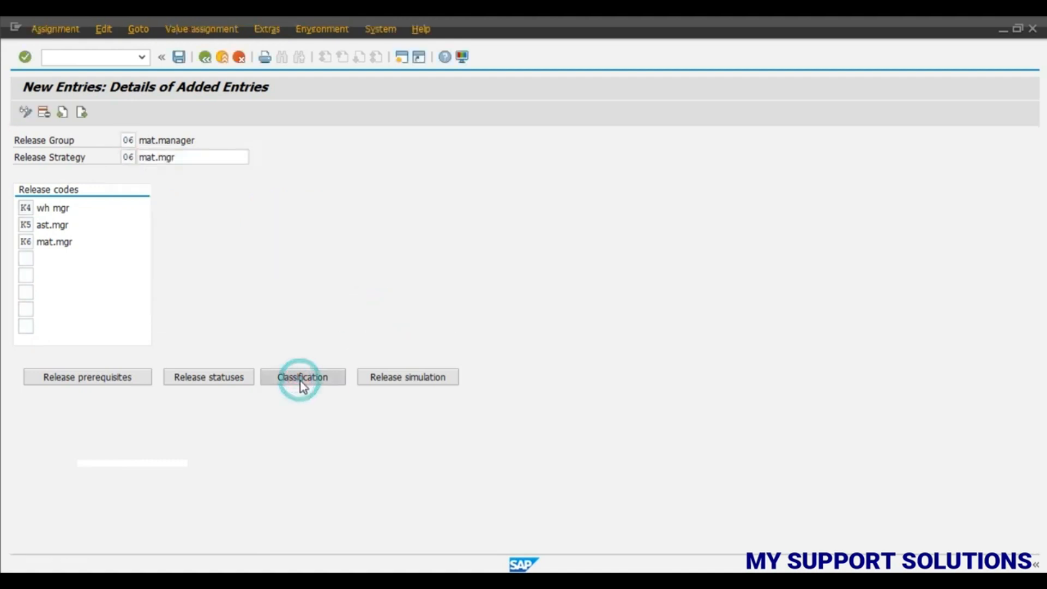
{"action": "left_click", "coordinate": [321, 293]}
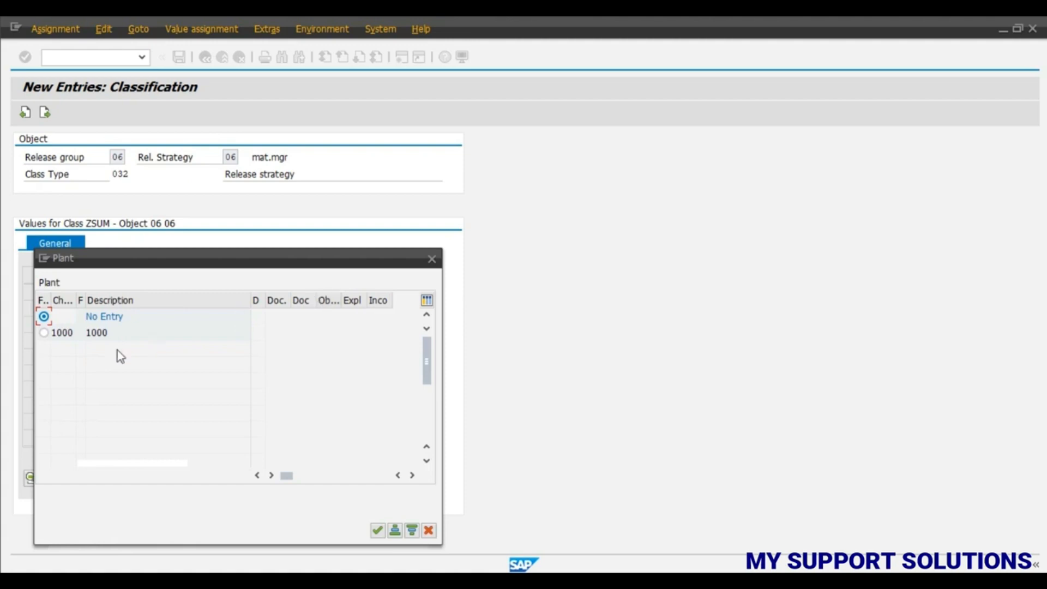
{"action": "left_click", "coordinate": [44, 332]}
{"action": "left_click", "coordinate": [377, 530]}
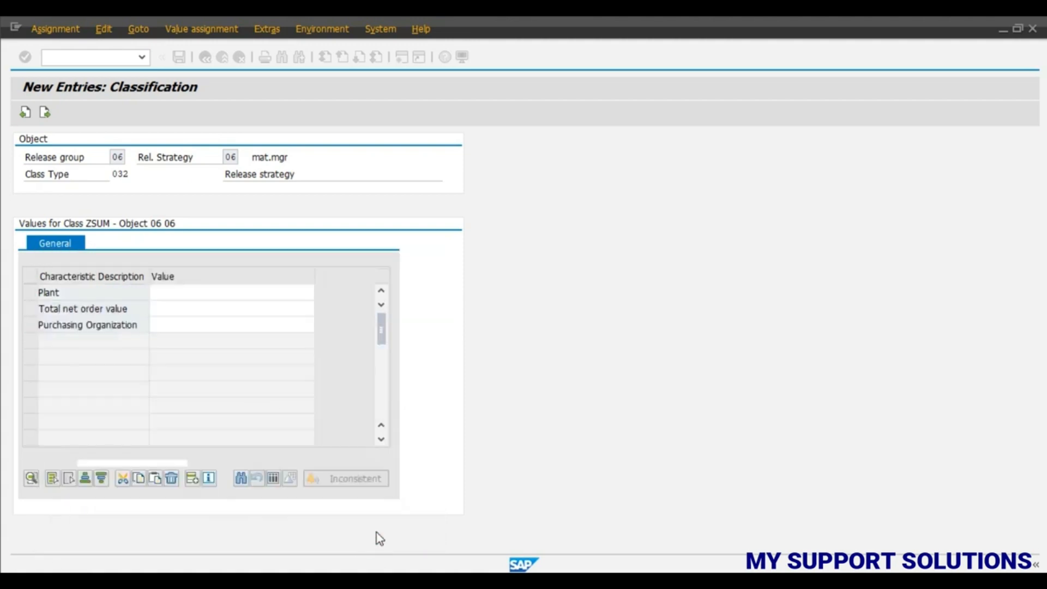
Set the total net order value of strategy 06 to > 5000.00 EUR.
{"action": "left_click", "coordinate": [169, 307]}
{"action": "left_click", "coordinate": [320, 308]}
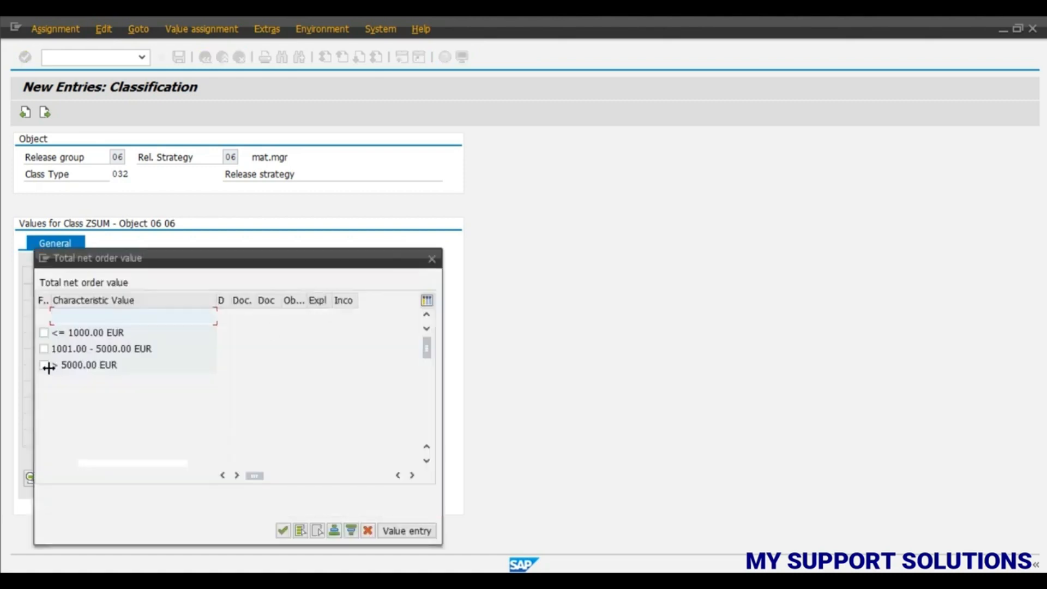
{"action": "left_click", "coordinate": [43, 365]}
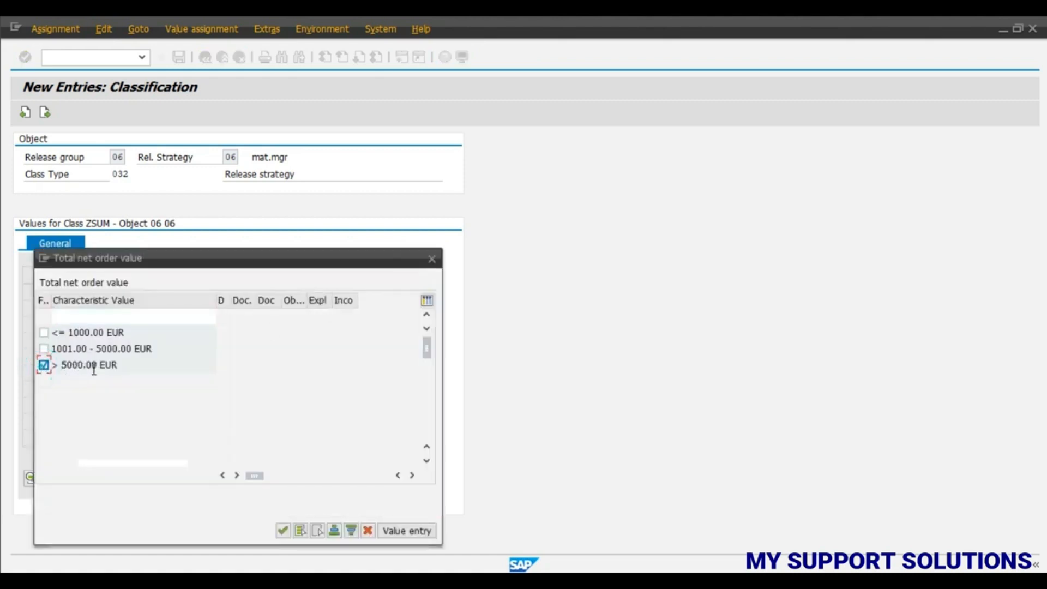
{"action": "left_click", "coordinate": [284, 532]}
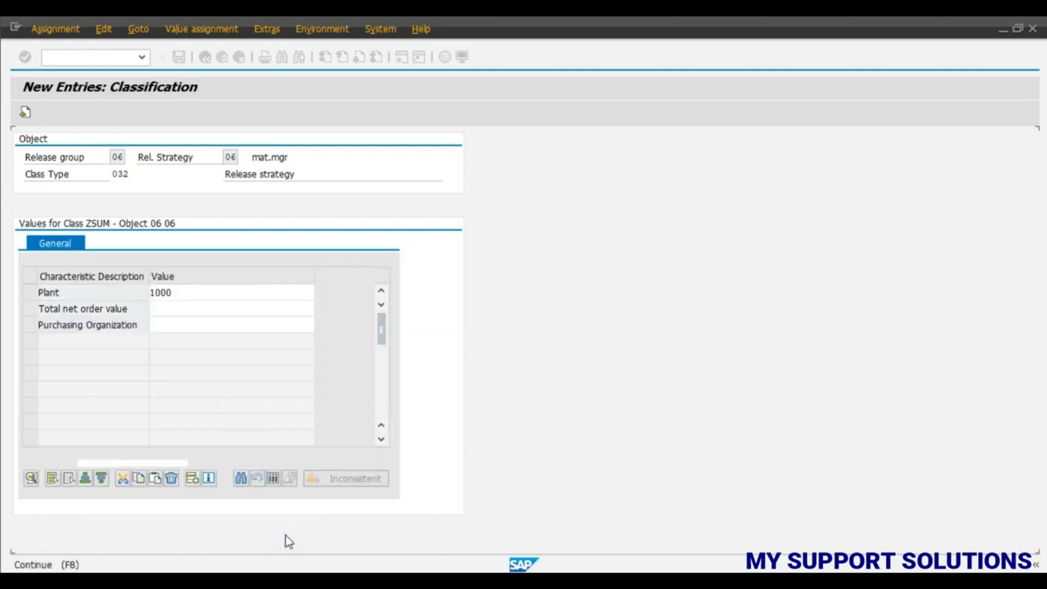
Set the purchasing organization of strategy 06 to 1000 and save the release strategy.
{"action": "left_click", "coordinate": [175, 325]}
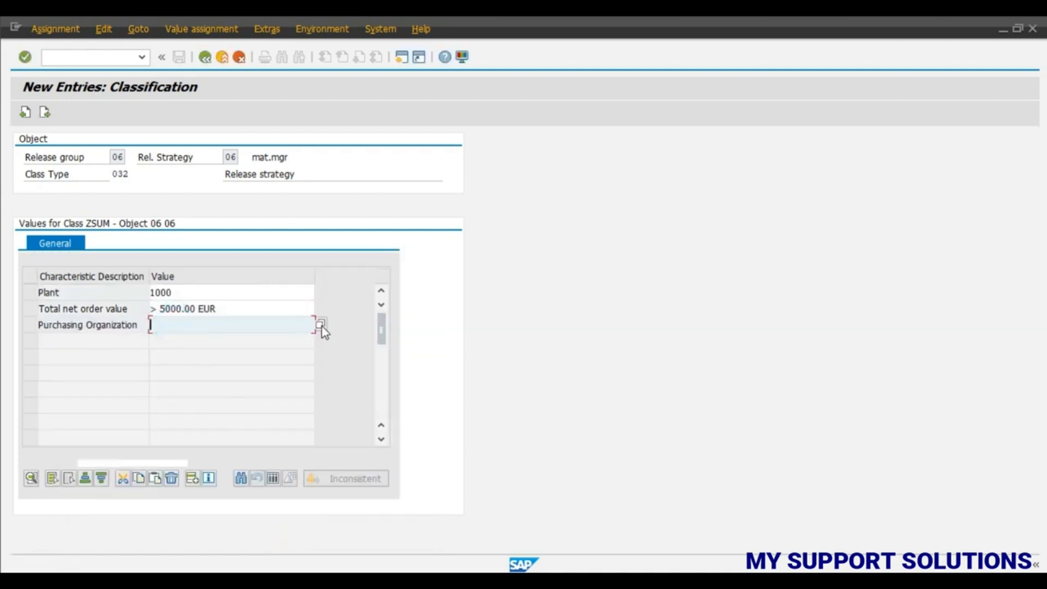
{"action": "left_click", "coordinate": [322, 326]}
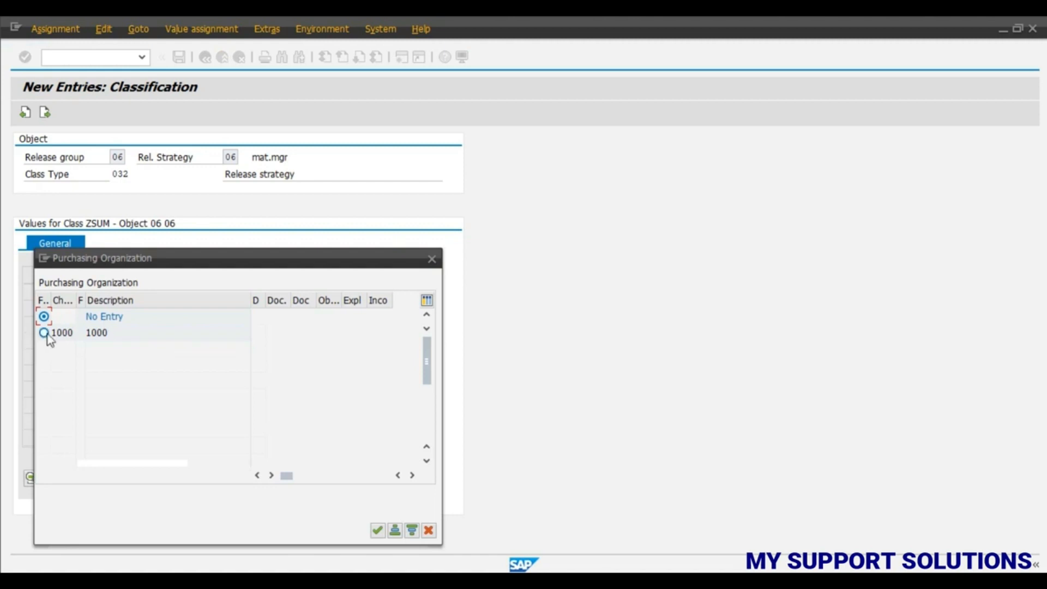
{"action": "left_click", "coordinate": [375, 530]}
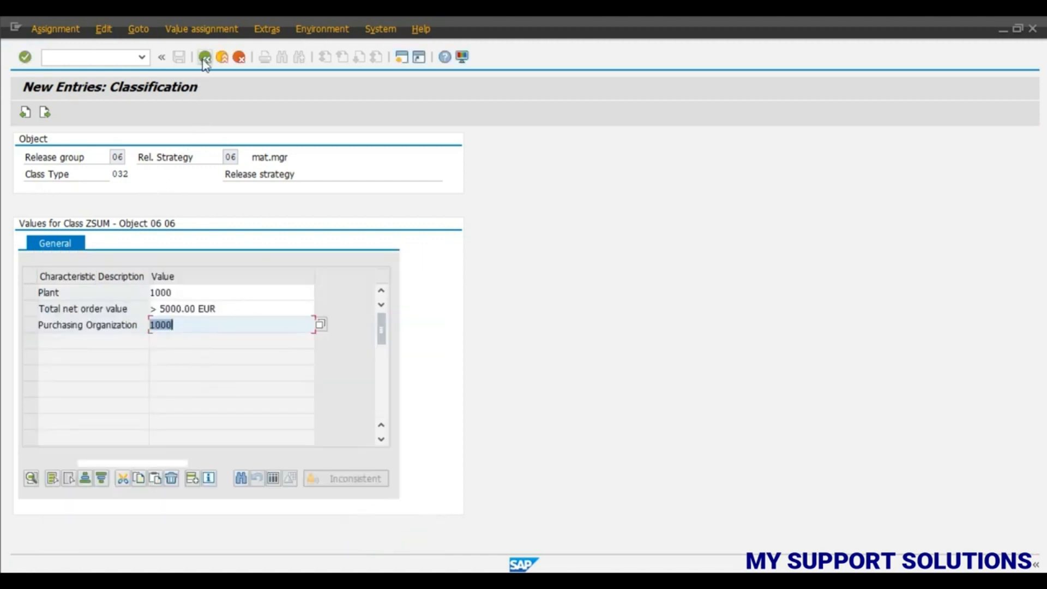
{"action": "left_click", "coordinate": [205, 58]}
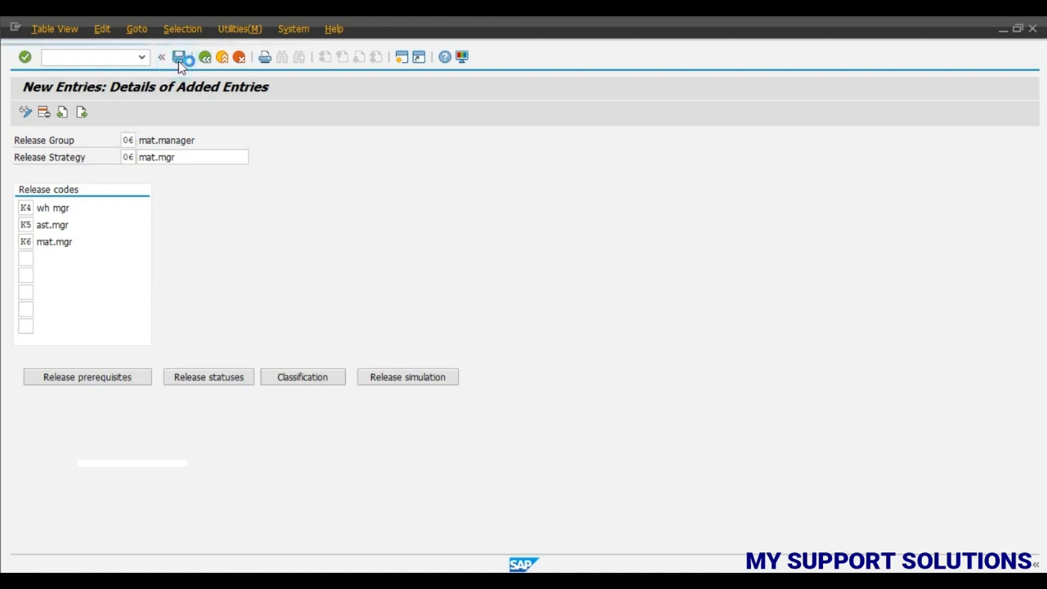
{"action": "left_click", "coordinate": [179, 60]}
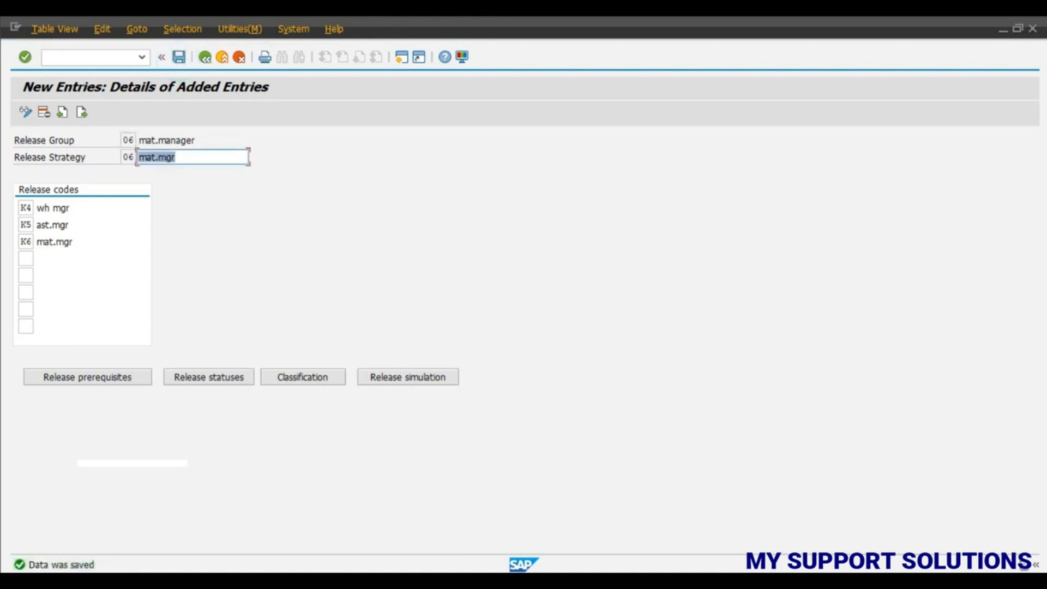
Review the remaining items of the PRACTICAL list in the Word document and return to SAP.
{"action": "key", "text": "alt+Tab"}
{"action": "scroll", "coordinate": [821, 424], "scroll_direction": "down", "scroll_amount": 5}
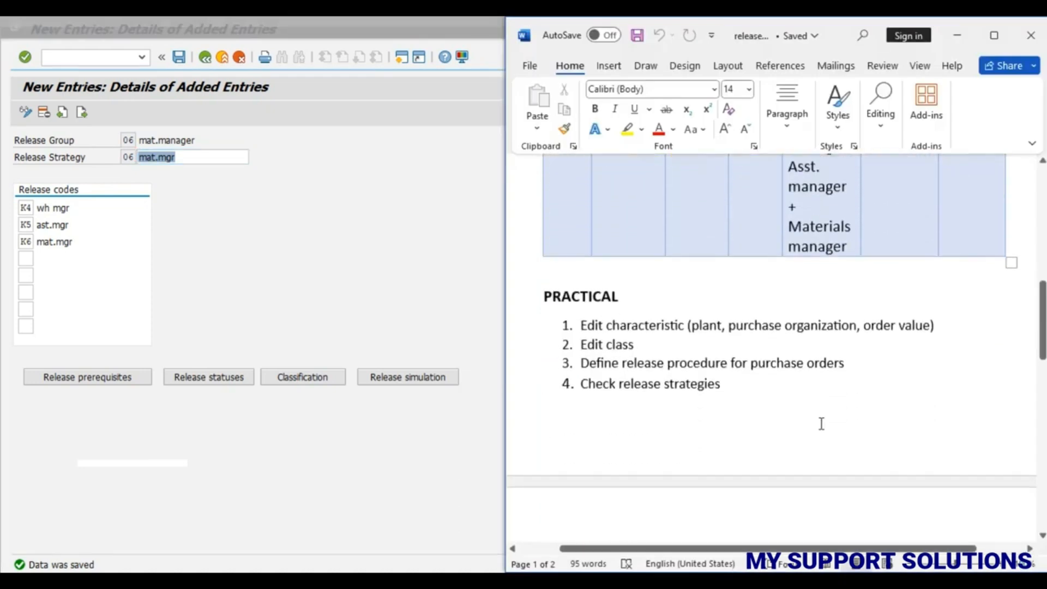
{"action": "scroll", "coordinate": [821, 423], "scroll_direction": "down", "scroll_amount": 3}
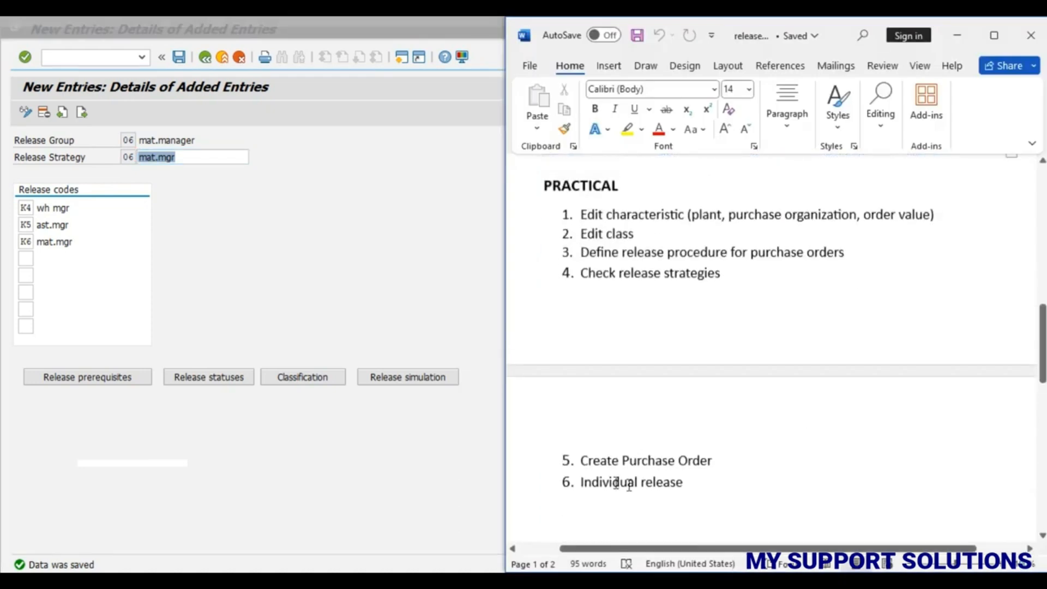
{"action": "left_click_drag", "start_coordinate": [582, 459], "coordinate": [724, 481]}
{"action": "left_click", "coordinate": [402, 482]}
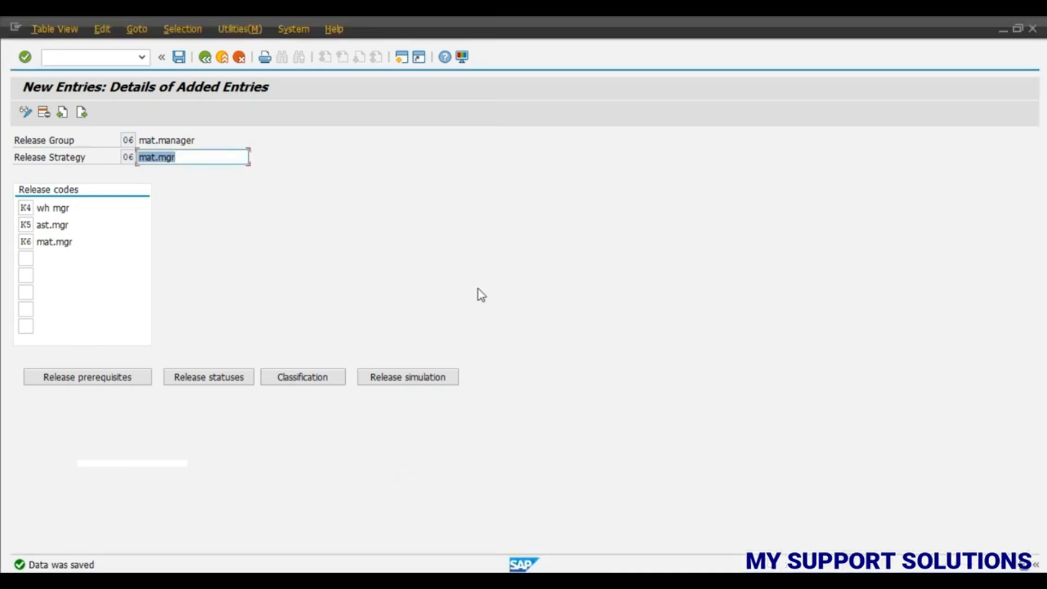
Leave the release strategies, close the activity selection and open a new SAP session.
{"action": "left_click", "coordinate": [206, 57]}
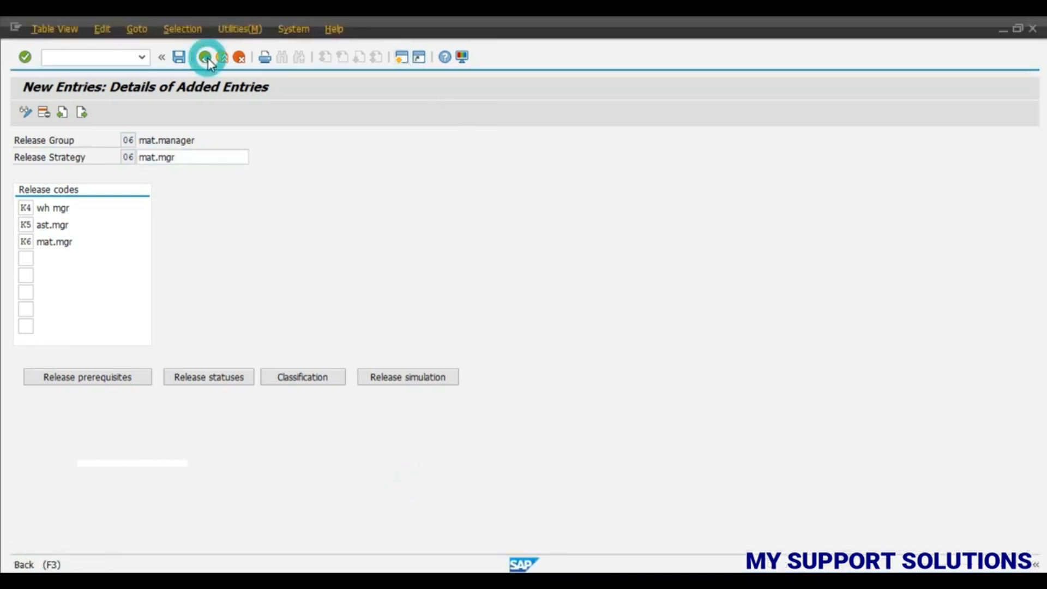
{"action": "left_click", "coordinate": [206, 57]}
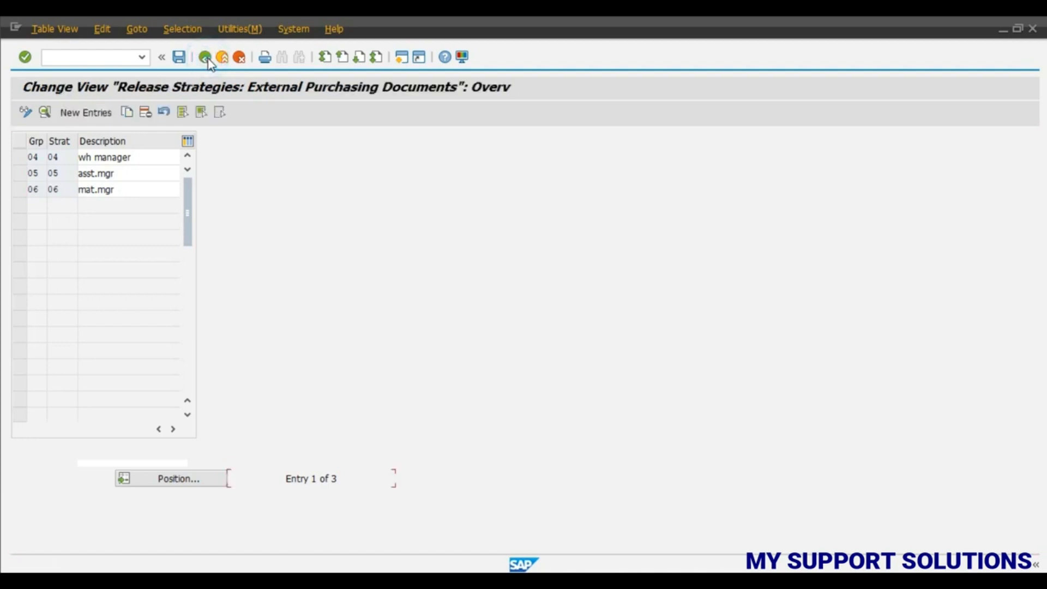
{"action": "left_click", "coordinate": [205, 57]}
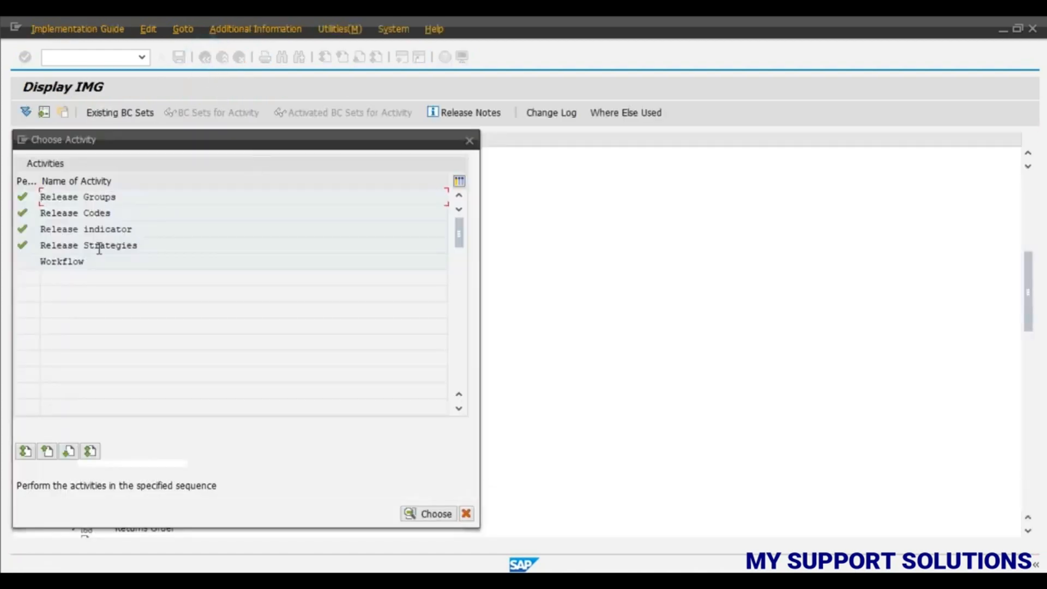
{"action": "left_click", "coordinate": [468, 141]}
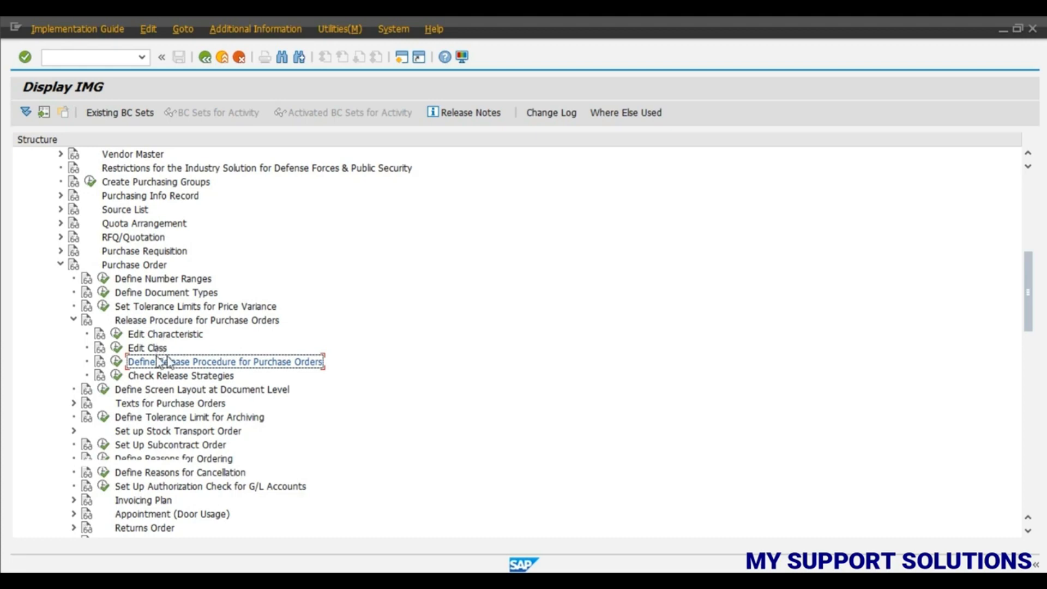
{"action": "left_click", "coordinate": [402, 57]}
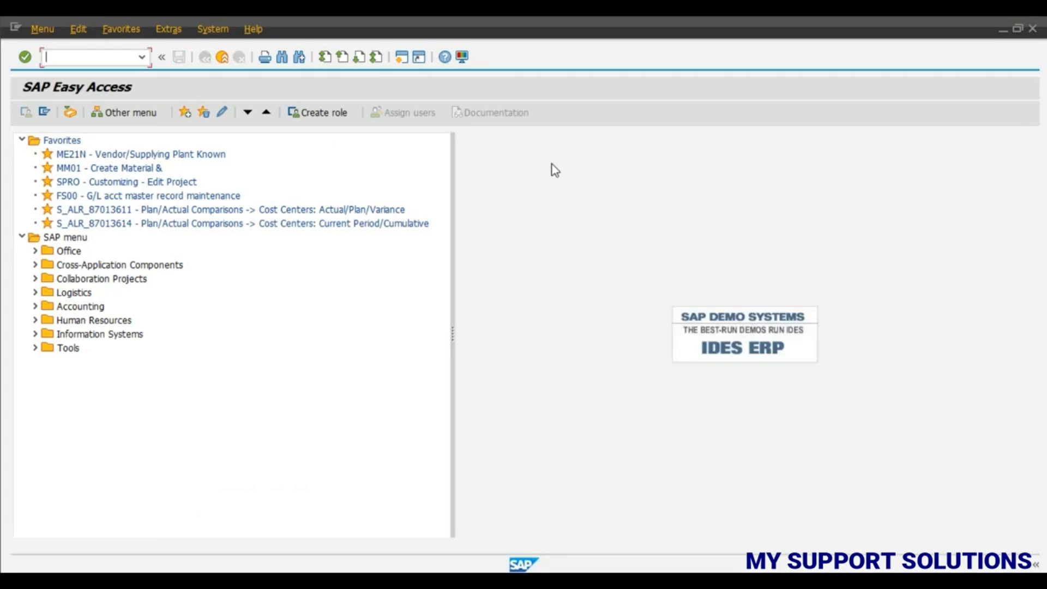
Start a new standard purchase order with ME21N and enter vendor 1000.
{"action": "double_click", "coordinate": [212, 156]}
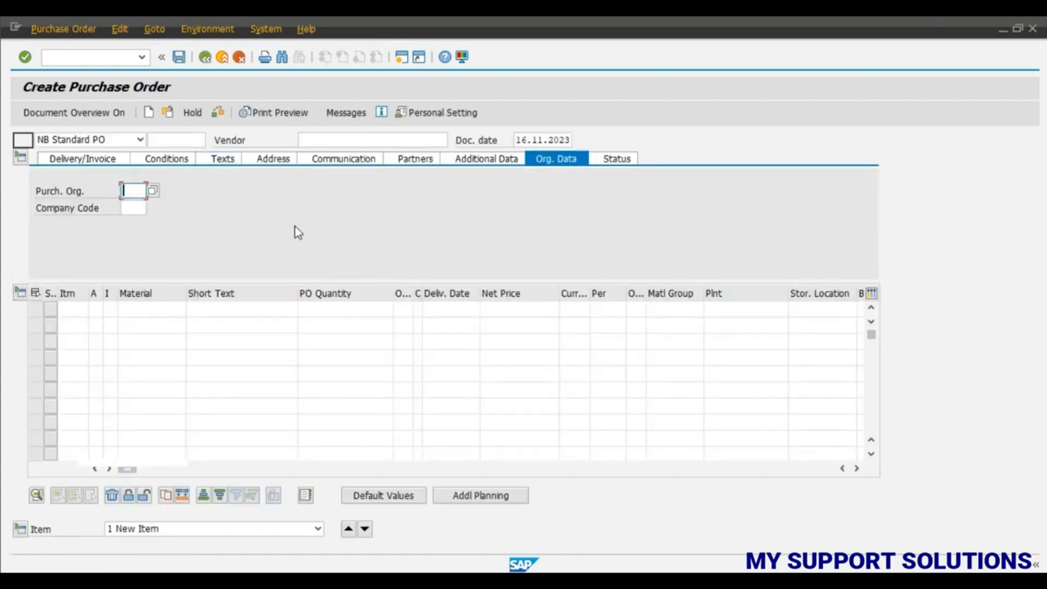
{"action": "left_click", "coordinate": [330, 139]}
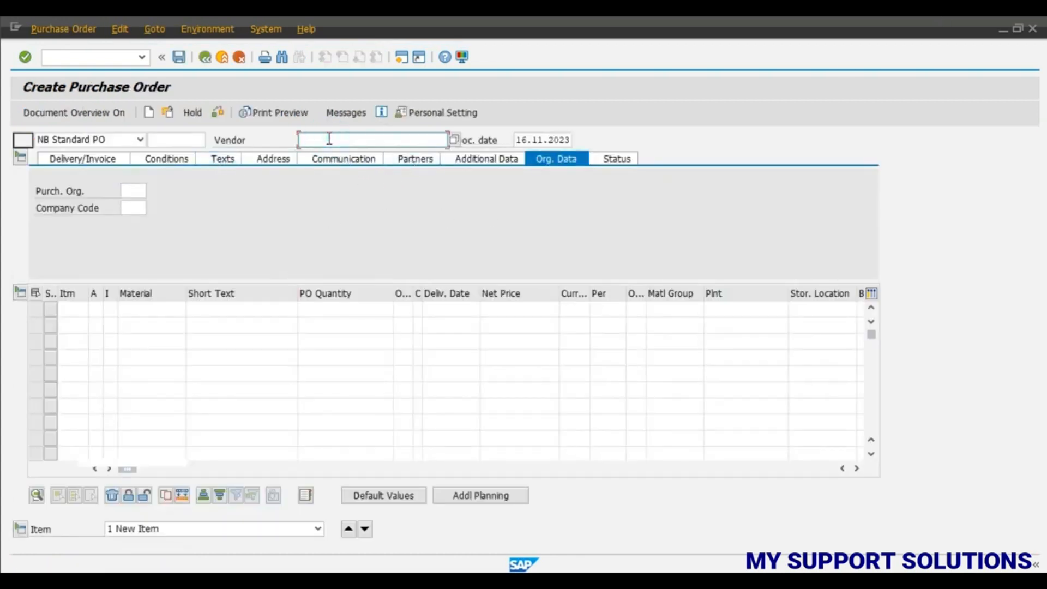
{"action": "type", "text": "1000"}
Set the purchase order's purchasing organization to 1000, company code to 1000 and purchasing group to 100.
{"action": "left_click", "coordinate": [134, 190]}
{"action": "type", "text": "1"}
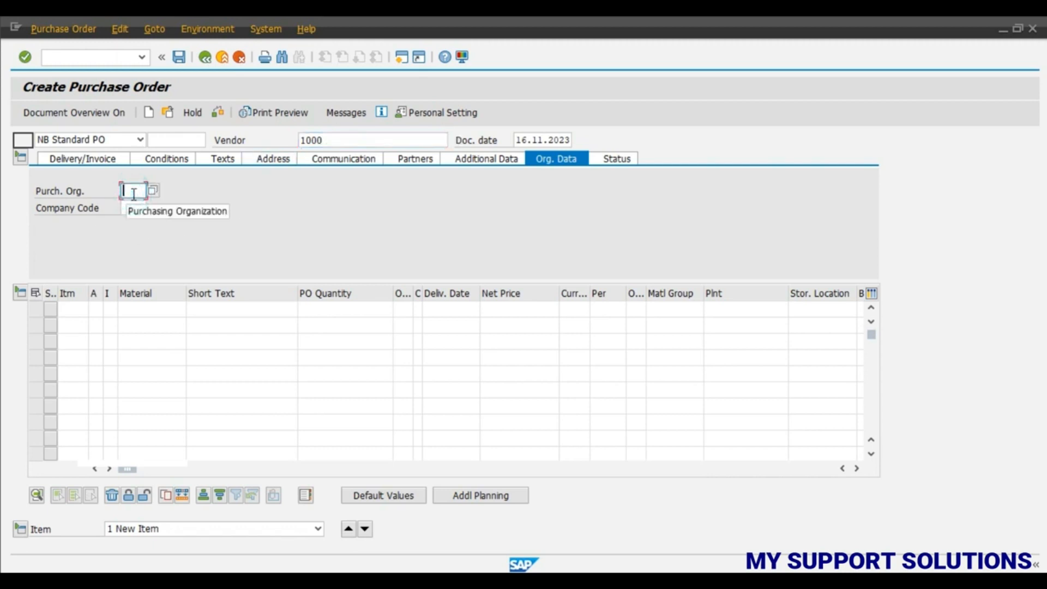
{"action": "type", "text": "000"}
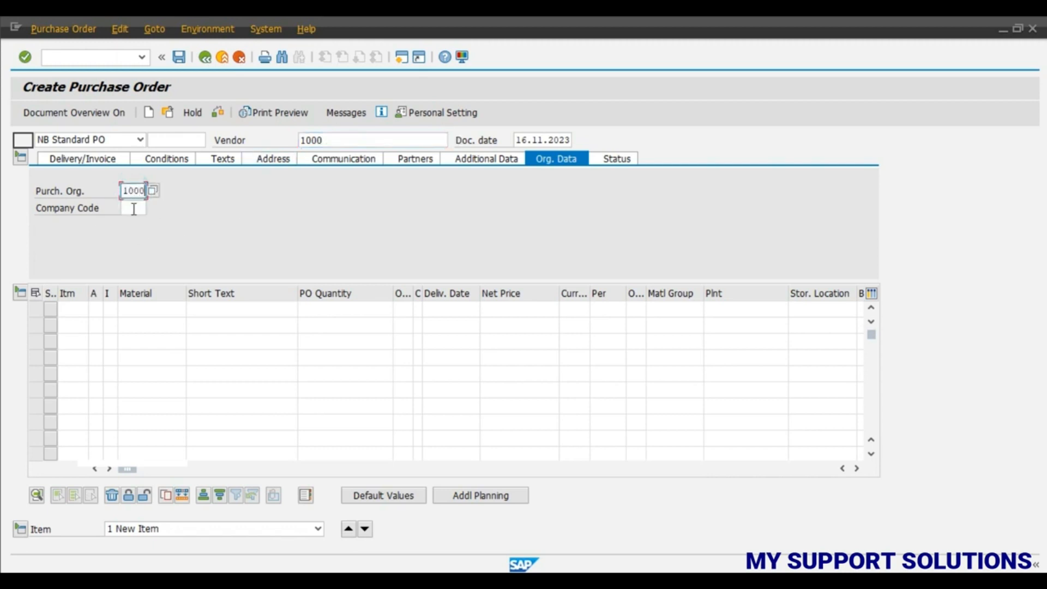
{"action": "left_click", "coordinate": [134, 209]}
{"action": "type", "text": "1000"}
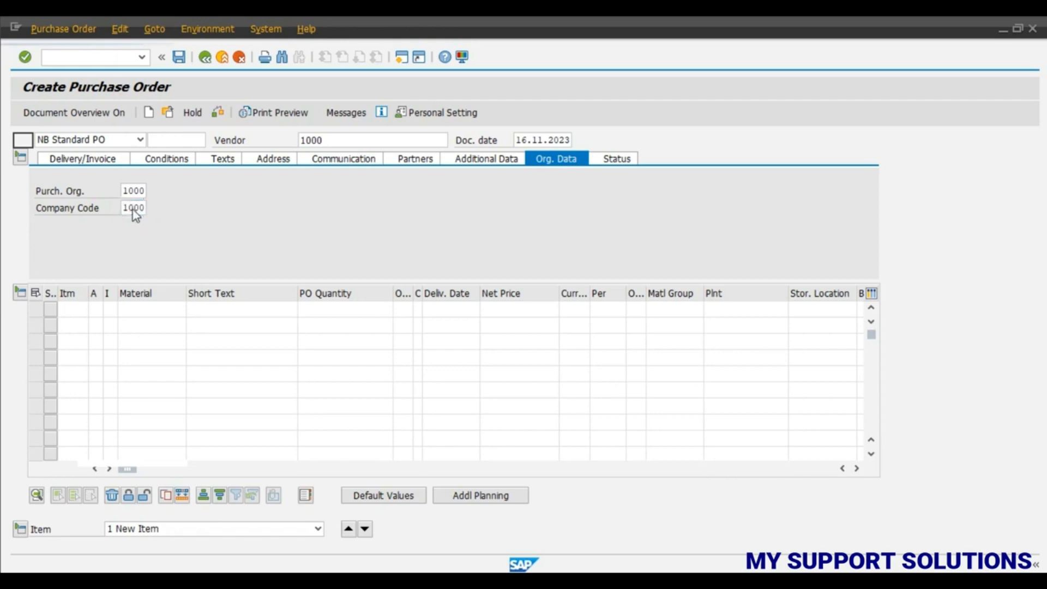
{"action": "key", "text": "Return"}
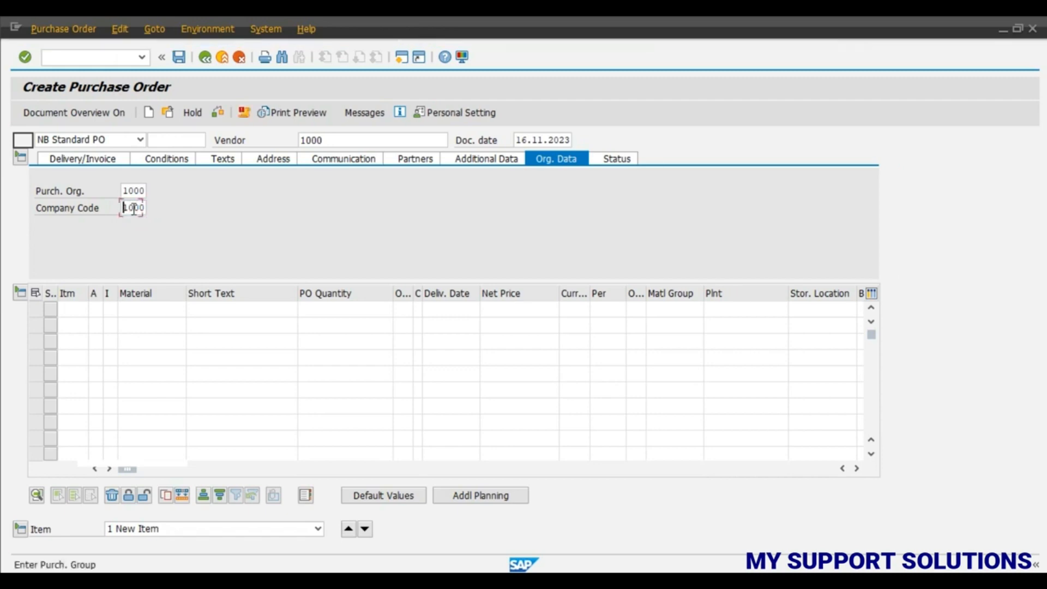
{"action": "type", "text": "100"}
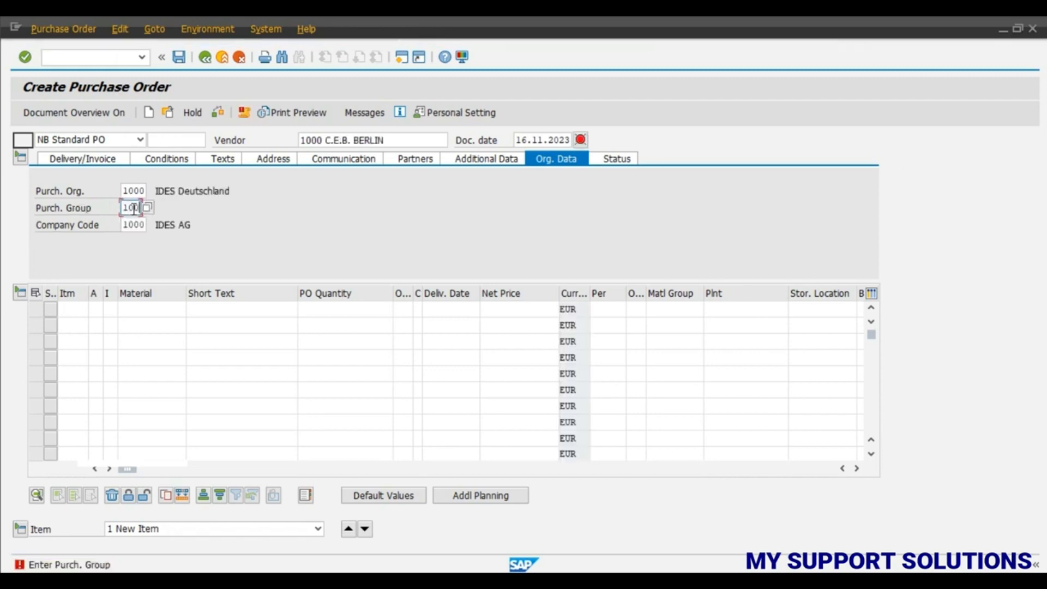
Enter material 100-100 in the first item line of the purchase order.
{"action": "left_click", "coordinate": [147, 309]}
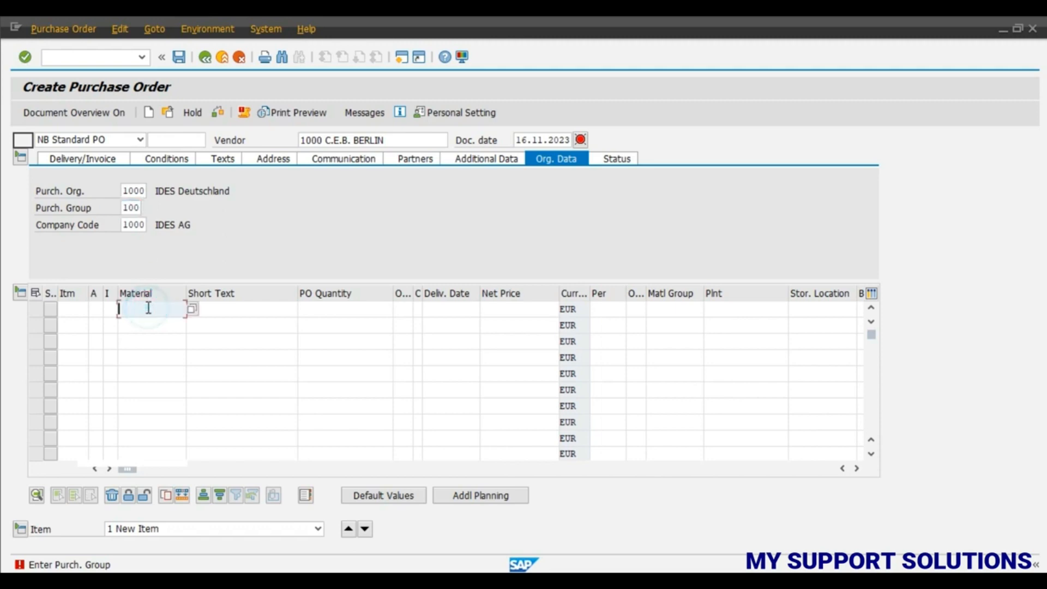
{"action": "type", "text": "10"}
{"action": "key", "text": "Down"}
{"action": "key", "text": "Return"}
{"action": "key", "text": "Tab"}
{"action": "key", "text": "Tab"}
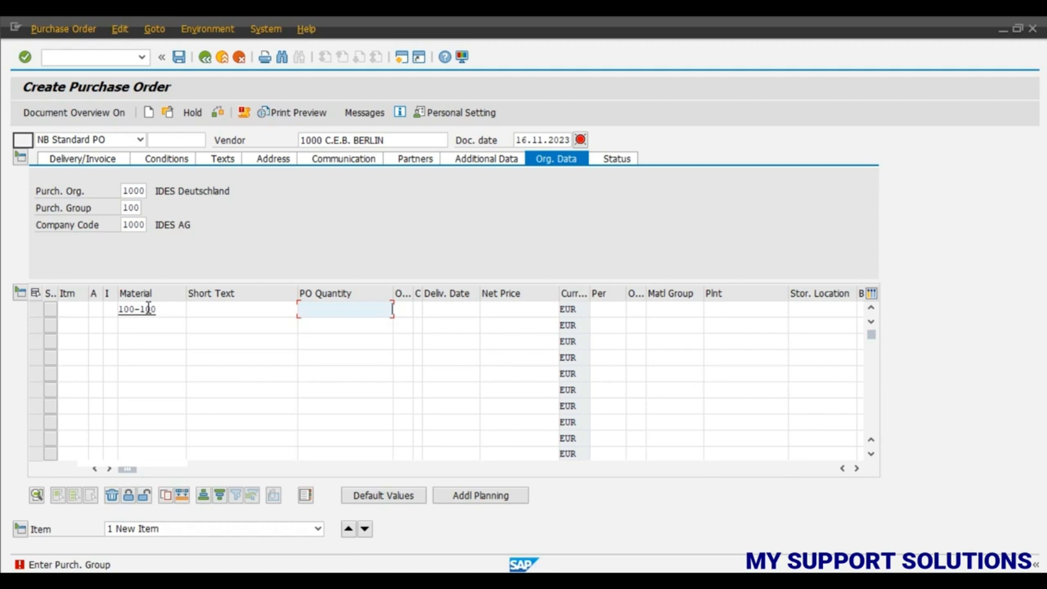
Set the first item's PO quantity to 1 and its plant to 1000.
{"action": "type", "text": "1"}
{"action": "key", "text": "Tab"}
{"action": "key", "text": "Tab"}
{"action": "key", "text": "Tab"}
{"action": "key", "text": "Tab"}
{"action": "key", "text": "Tab"}
{"action": "key", "text": "Tab"}
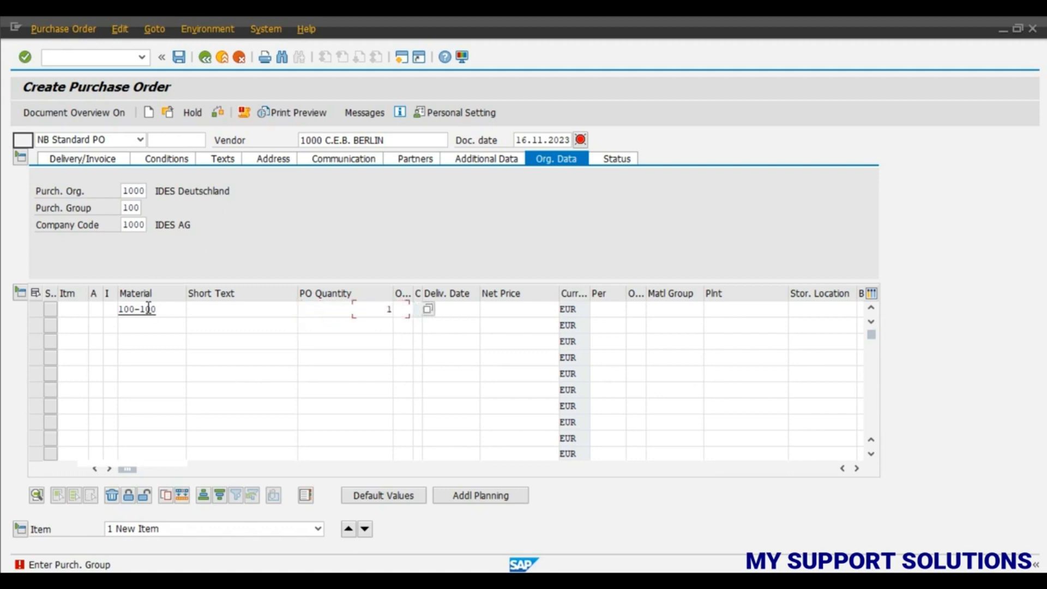
{"action": "key", "text": "Tab"}
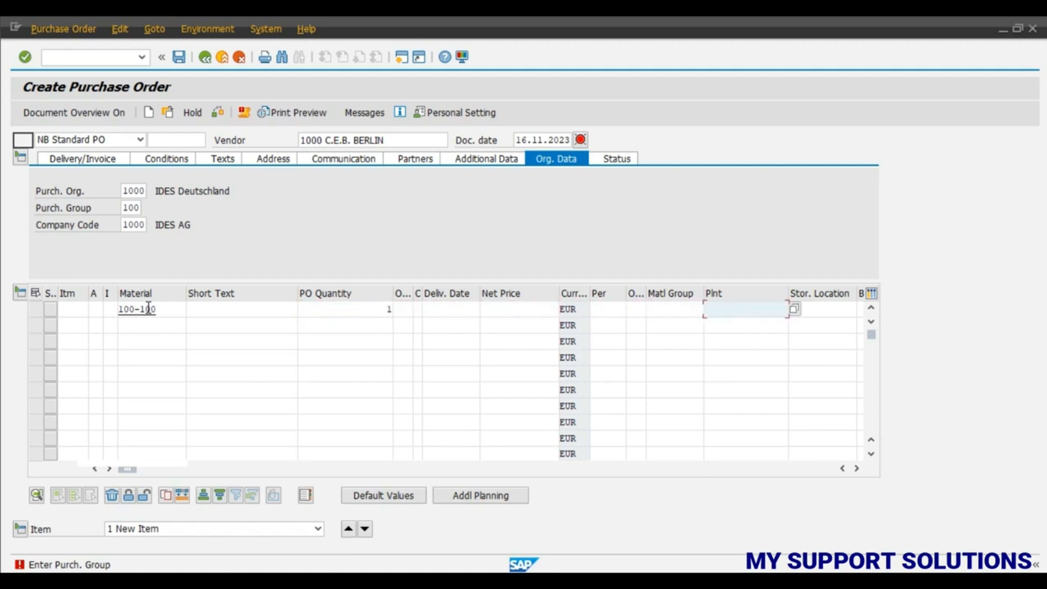
{"action": "type", "text": "1000"}
Review the order value limits in the Word document's release table and return to the SAP purchase order.
{"action": "key", "text": "alt+Tab"}
{"action": "scroll", "coordinate": [989, 244], "scroll_direction": "up", "scroll_amount": 10}
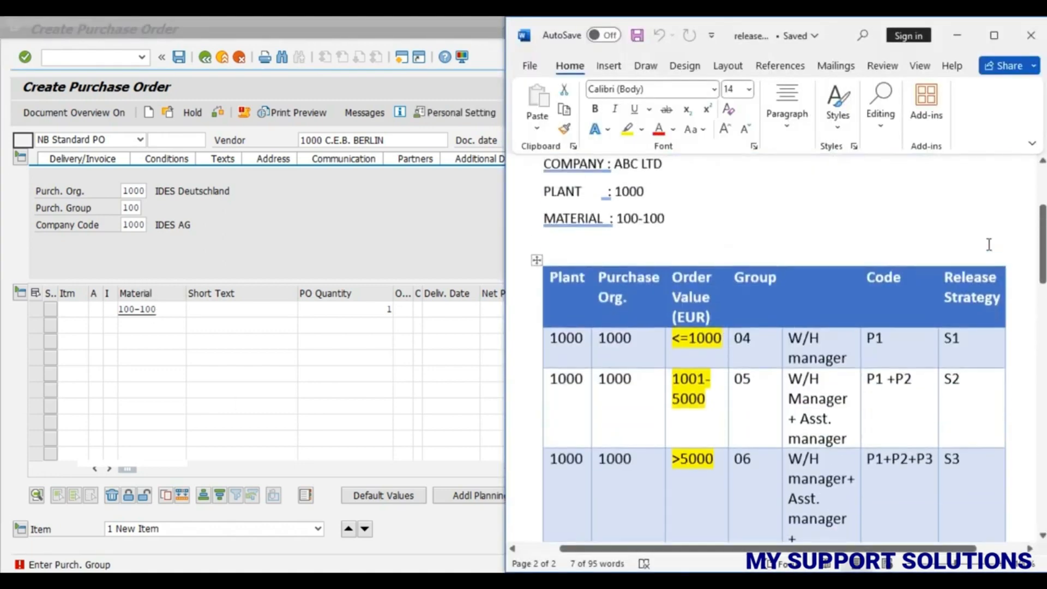
{"action": "scroll", "coordinate": [988, 245], "scroll_direction": "down", "scroll_amount": 2}
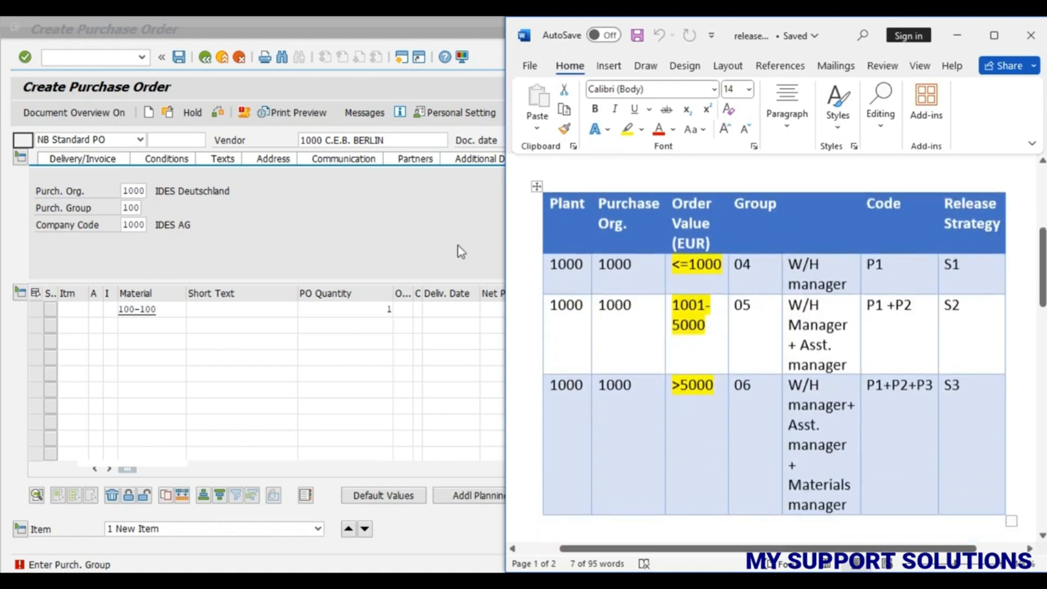
{"action": "left_click", "coordinate": [962, 40]}
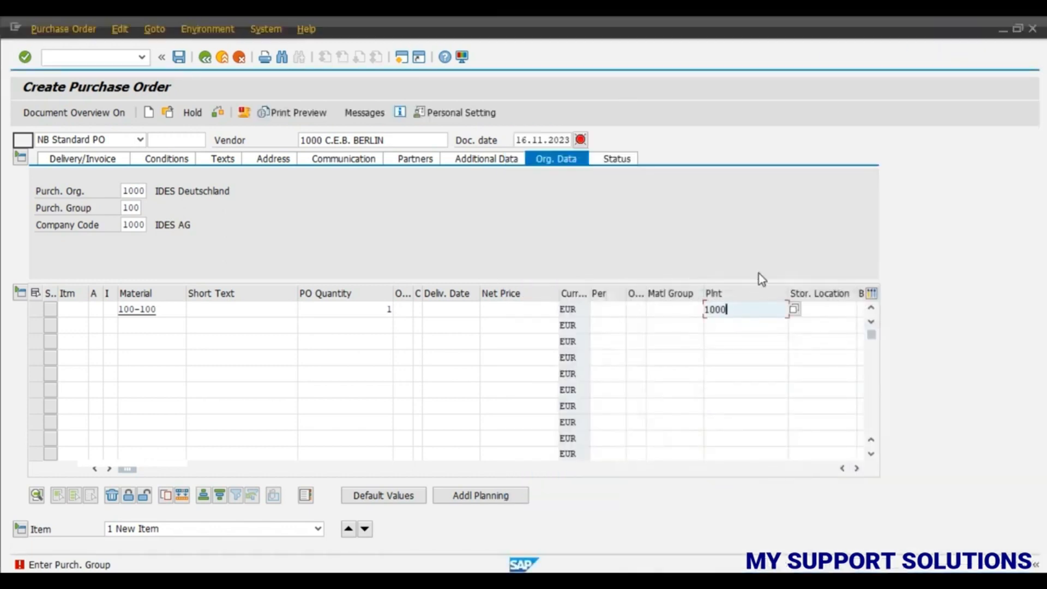
Confirm the item entries, check the purchase order and acknowledge the check messages.
{"action": "key", "text": "Return"}
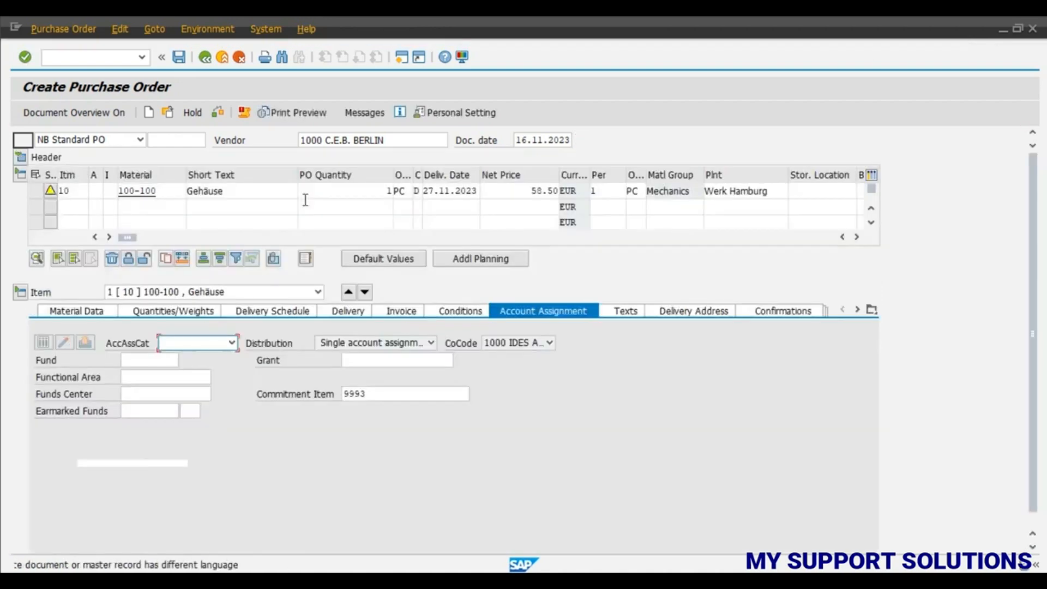
{"action": "left_click", "coordinate": [218, 114]}
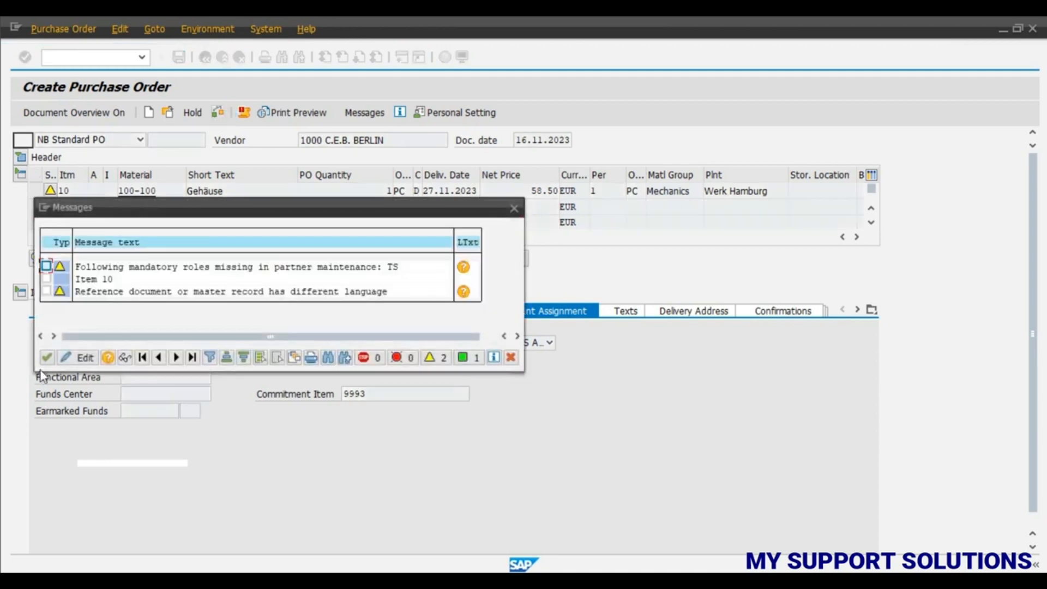
{"action": "left_click", "coordinate": [48, 358]}
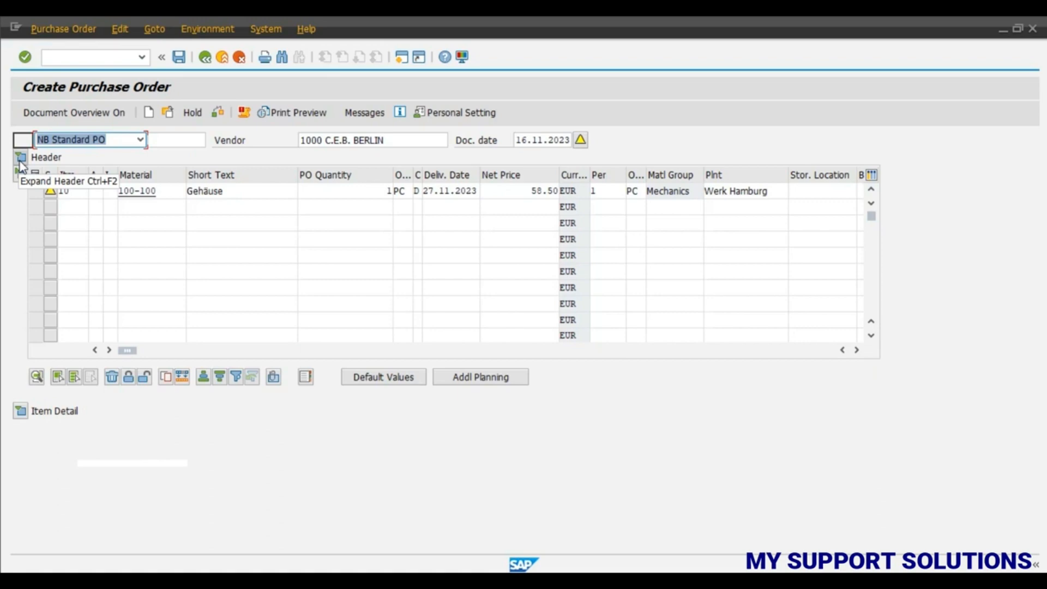
Examine the release strategy in the purchase order header and compare it with the Word table.
{"action": "left_click", "coordinate": [20, 160]}
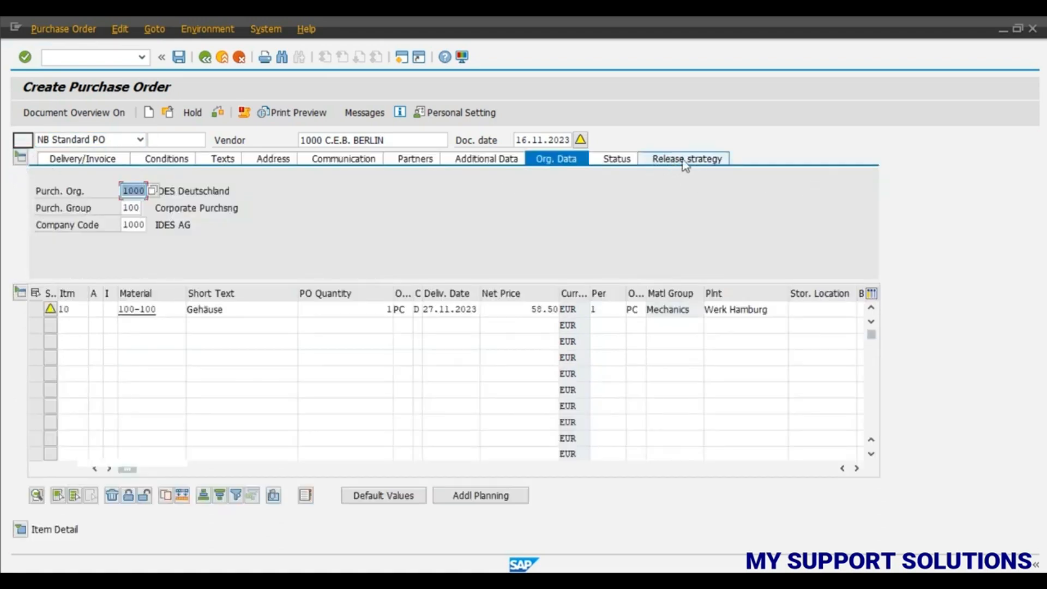
{"action": "left_click", "coordinate": [665, 162]}
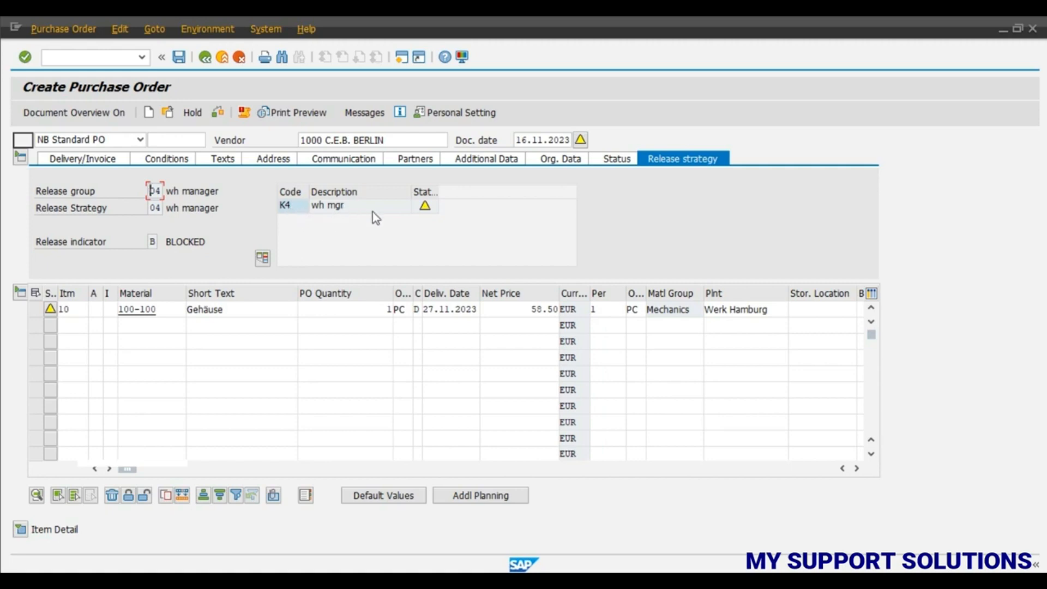
{"action": "mouse_move", "coordinate": [424, 208]}
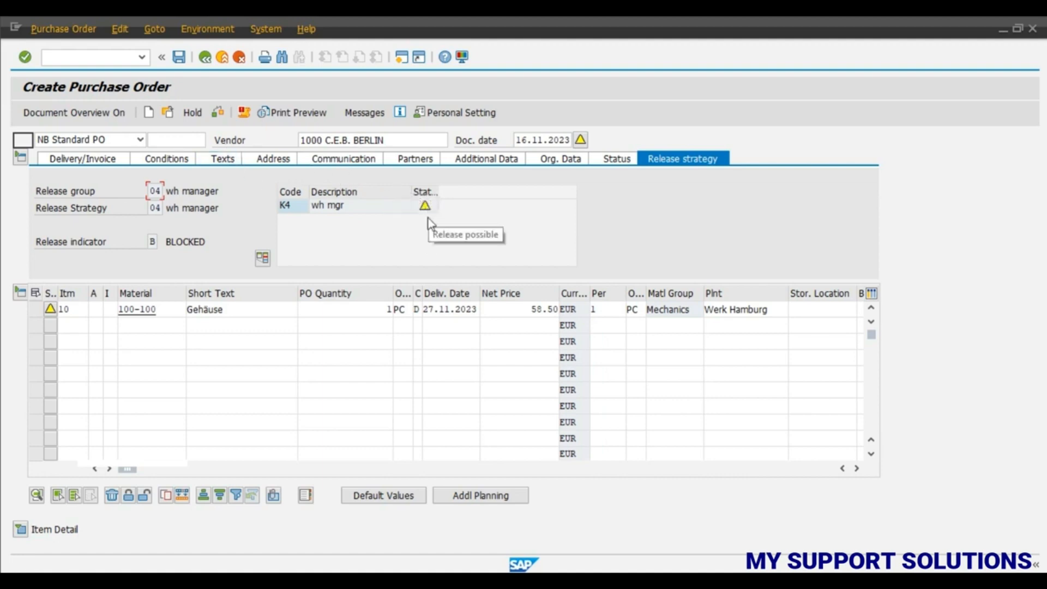
{"action": "left_click", "coordinate": [727, 581]}
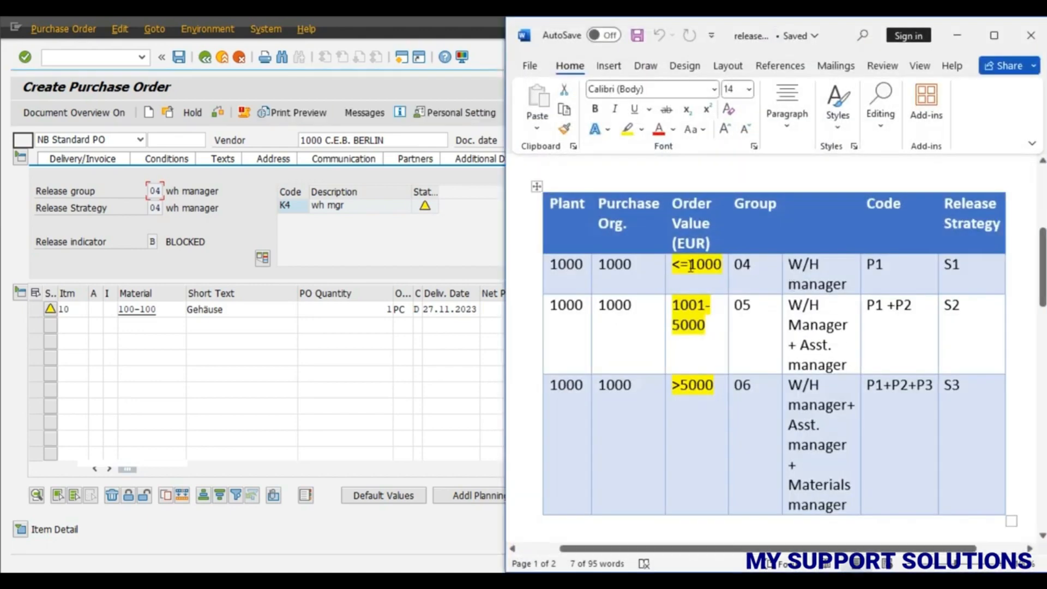
{"action": "left_click", "coordinate": [957, 34]}
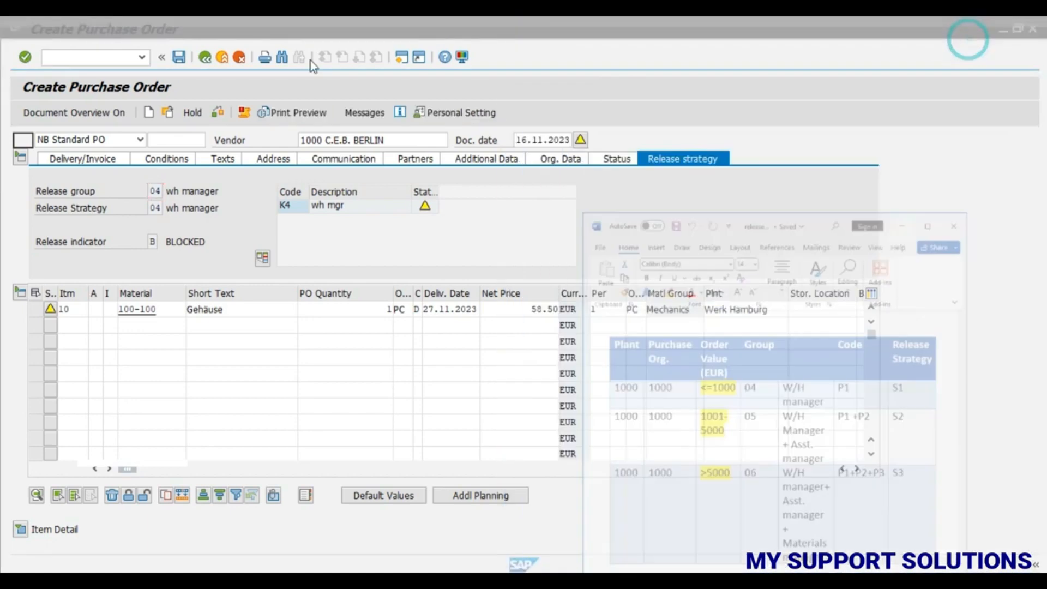
Save the purchase order and open a new SAP session.
{"action": "left_click", "coordinate": [179, 57]}
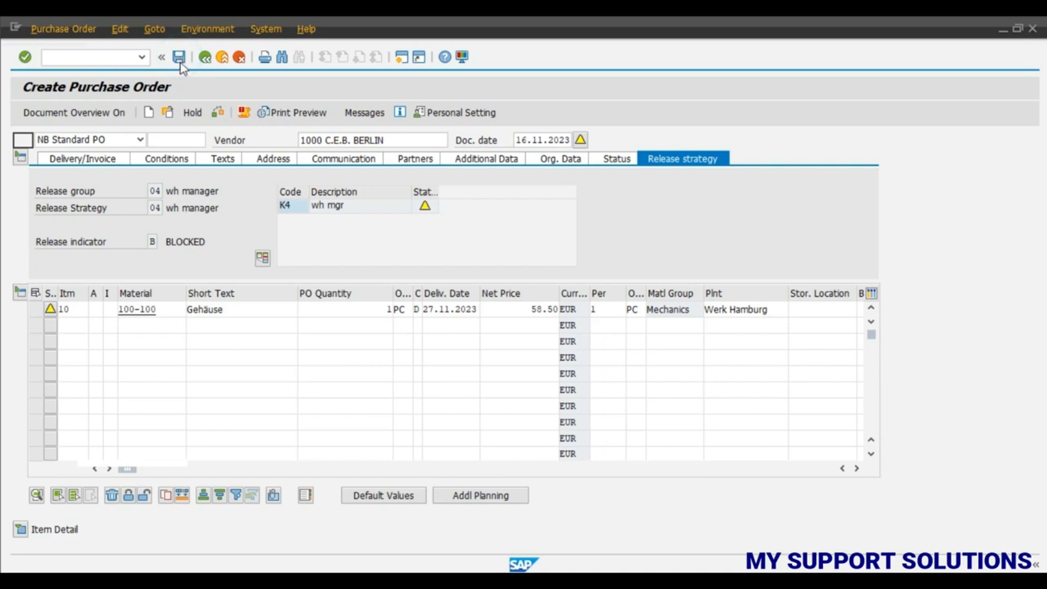
{"action": "left_click", "coordinate": [231, 319]}
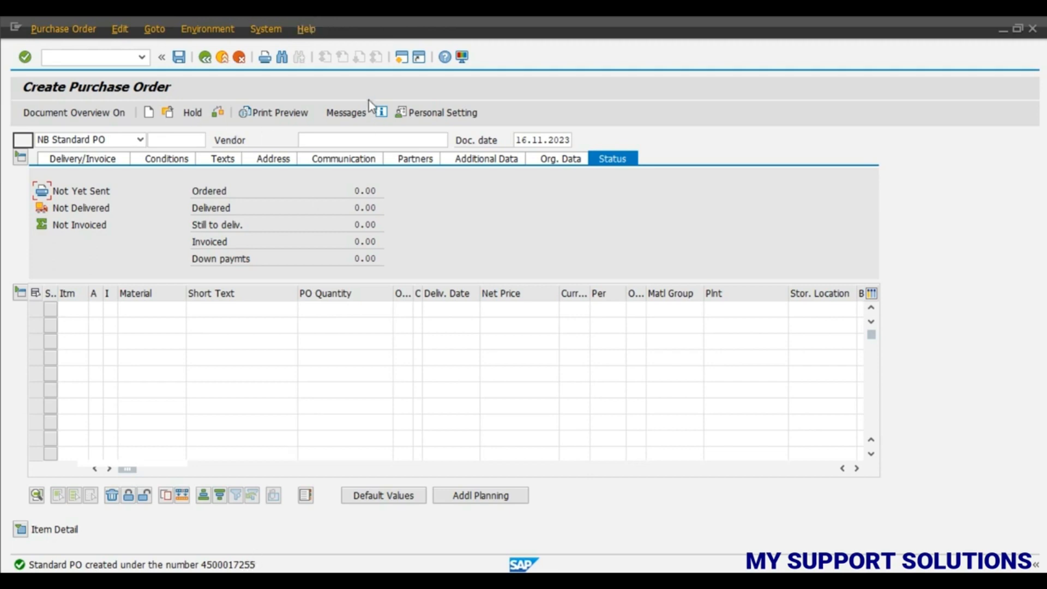
{"action": "left_click", "coordinate": [401, 58]}
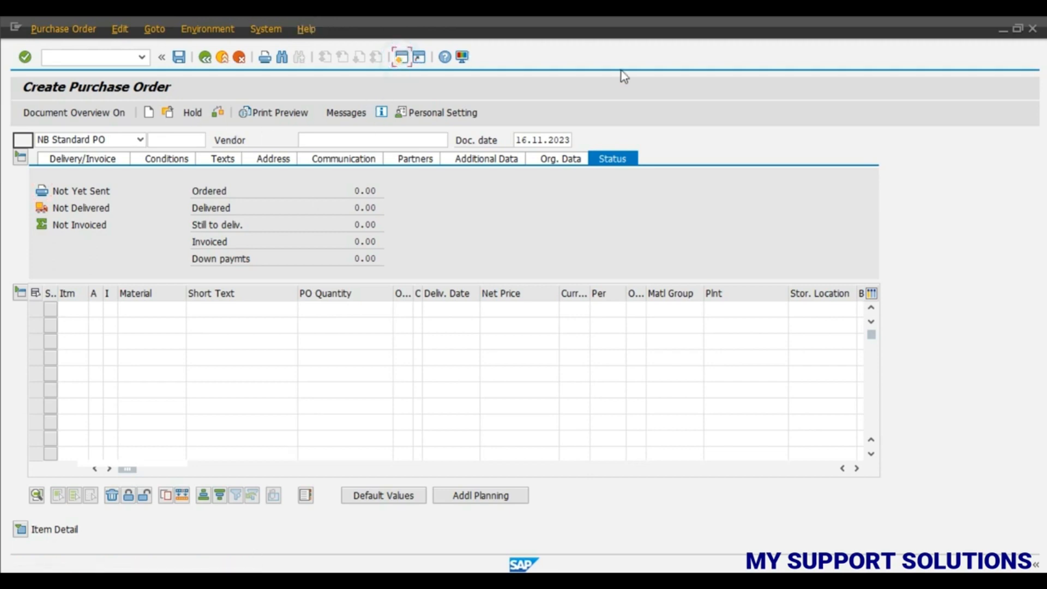
Start the ME29N individual release transaction for purchase orders under Materials Management purchasing.
{"action": "key", "text": "F3"}
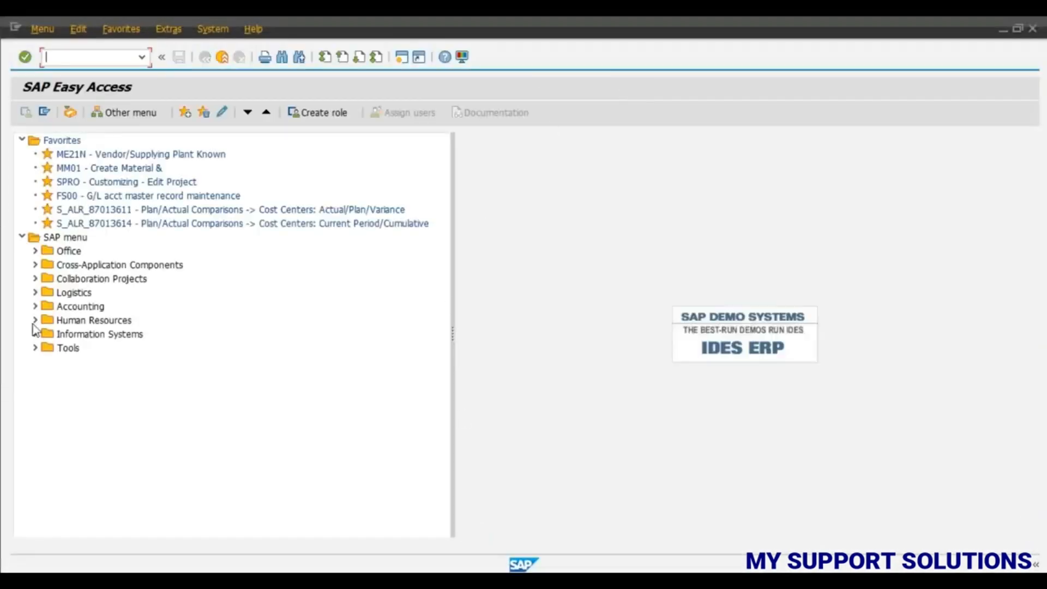
{"action": "left_click", "coordinate": [35, 292]}
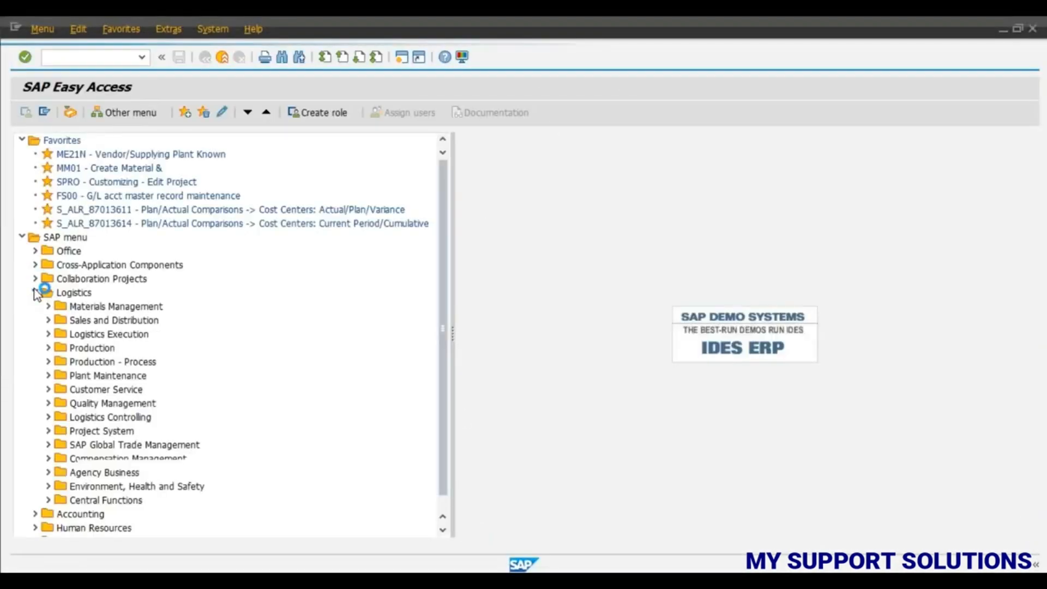
{"action": "left_click", "coordinate": [48, 307]}
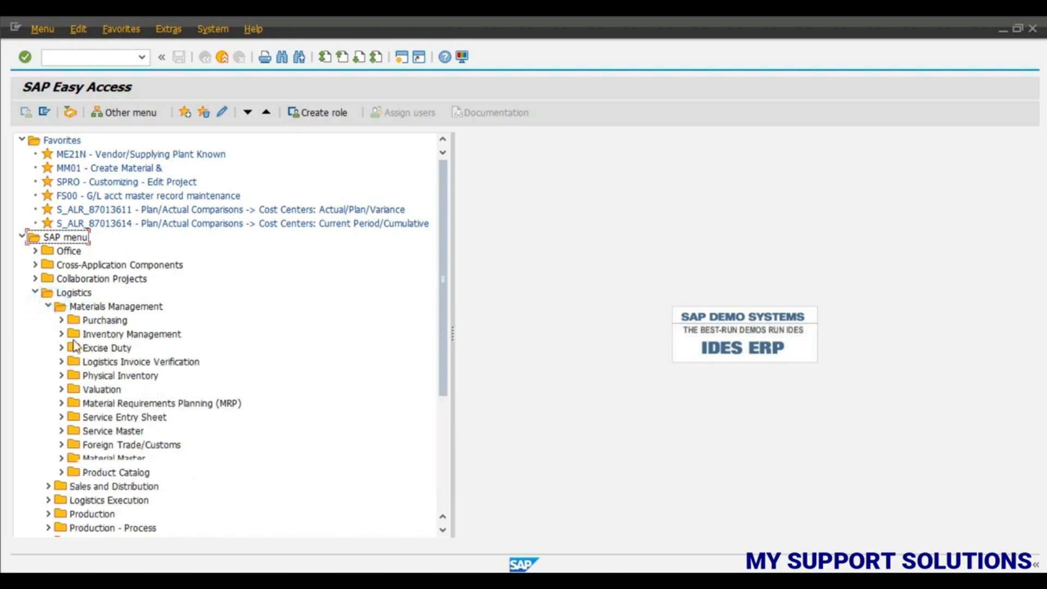
{"action": "left_click", "coordinate": [61, 321]}
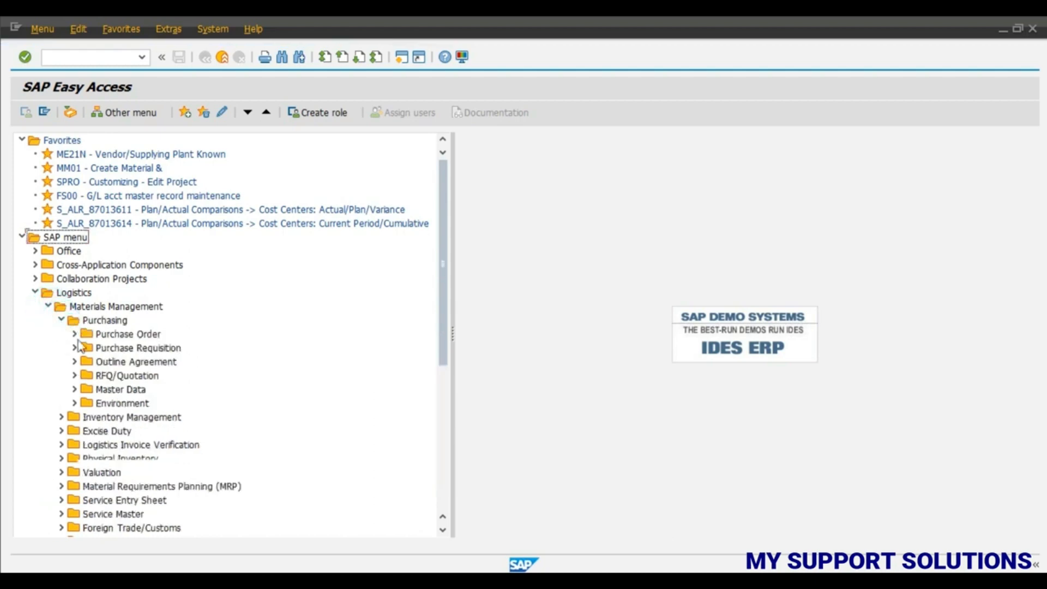
{"action": "left_click", "coordinate": [74, 334]}
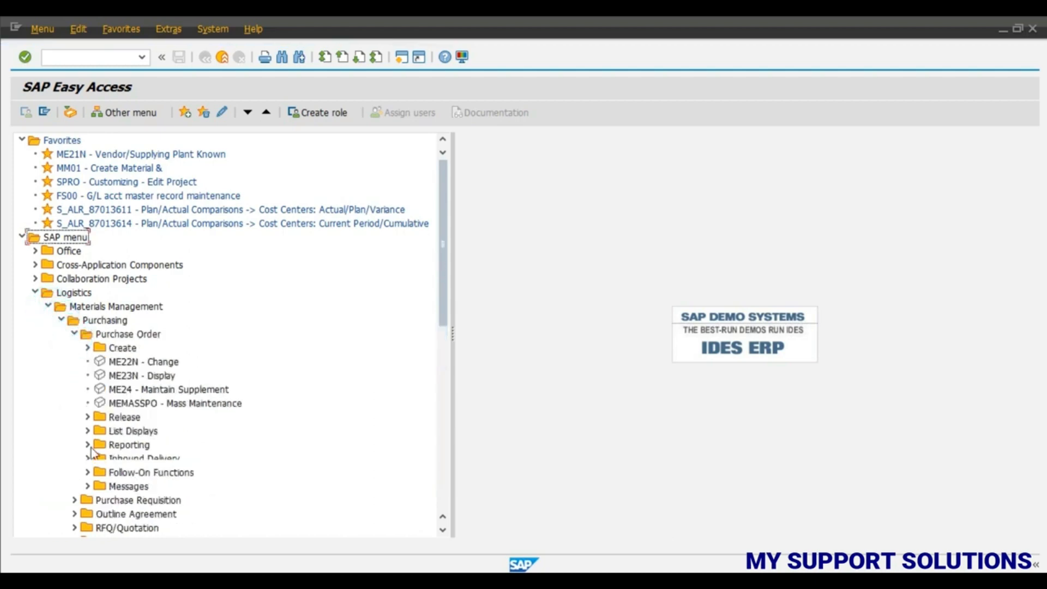
{"action": "left_click", "coordinate": [87, 417]}
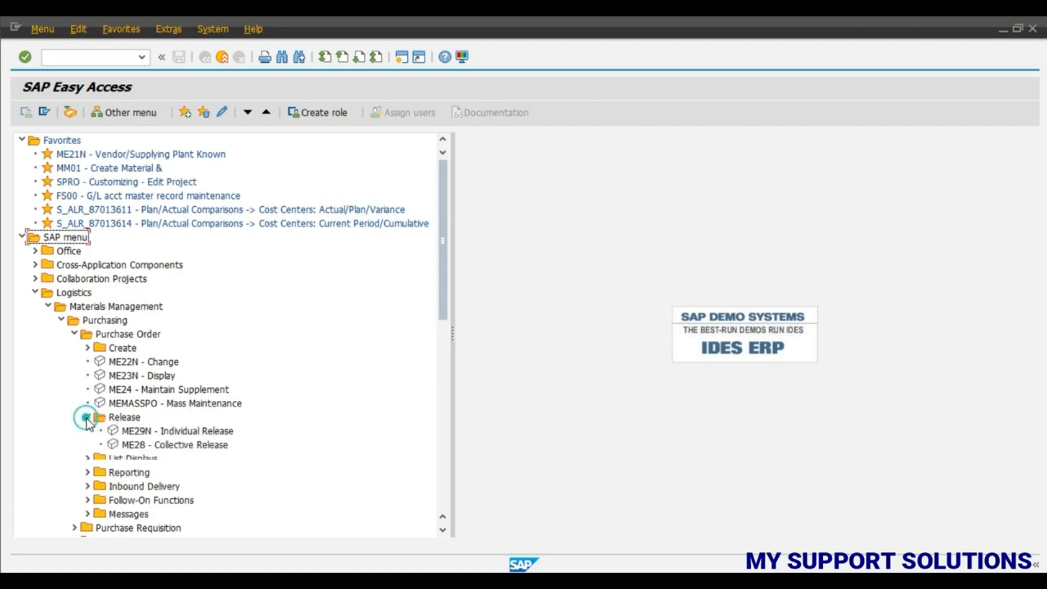
{"action": "left_click", "coordinate": [140, 431]}
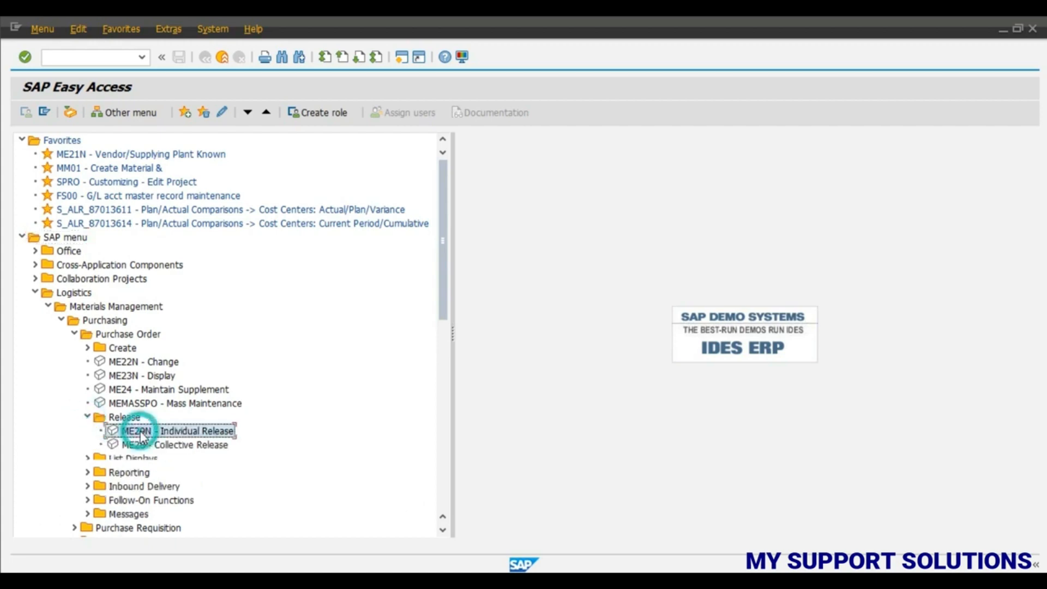
{"action": "double_click", "coordinate": [211, 433]}
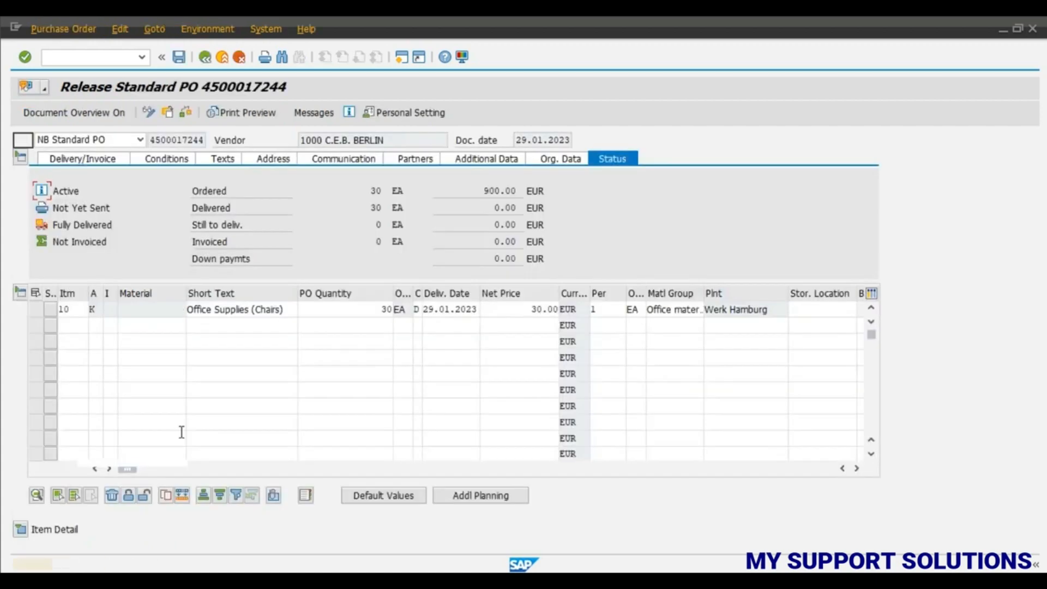
Load the newly created purchase order for release by entering its purchase order number in place of the one shown.
{"action": "left_click", "coordinate": [168, 113]}
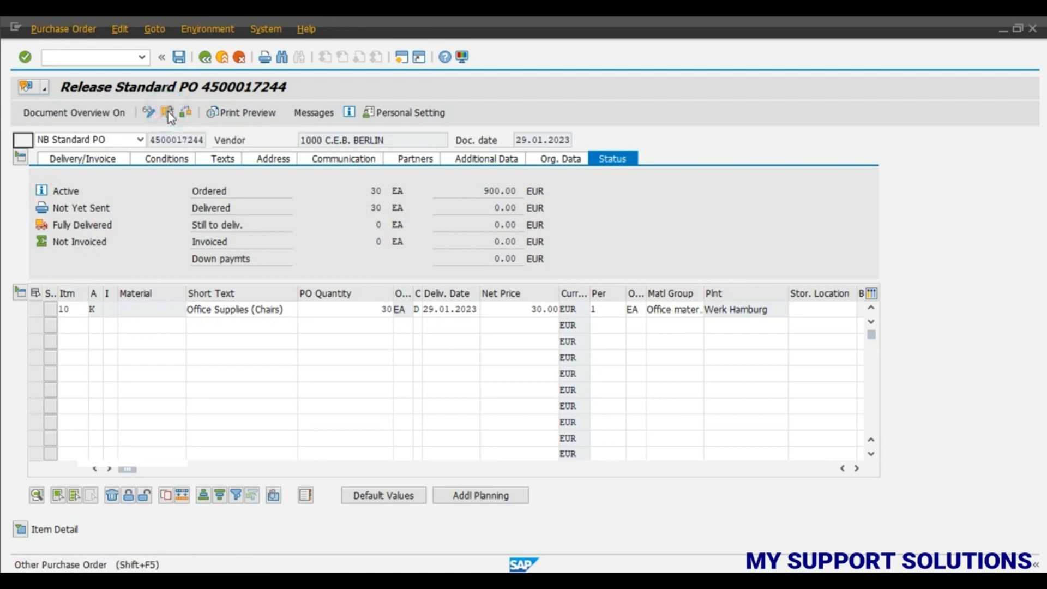
{"action": "left_click", "coordinate": [170, 183]}
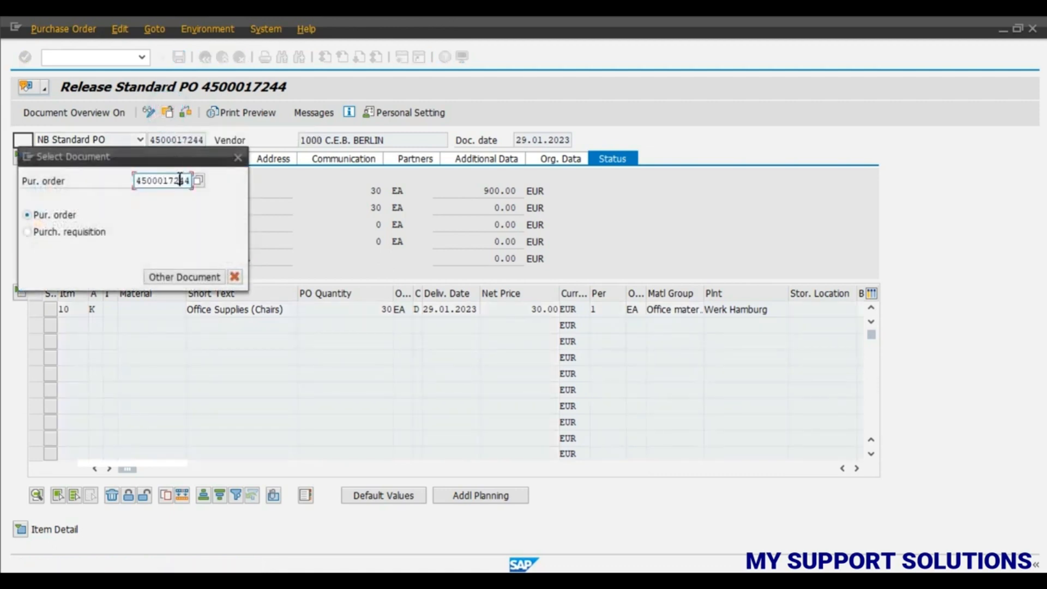
{"action": "key", "text": "BackSpace"}
{"action": "key", "text": "BackSpace"}
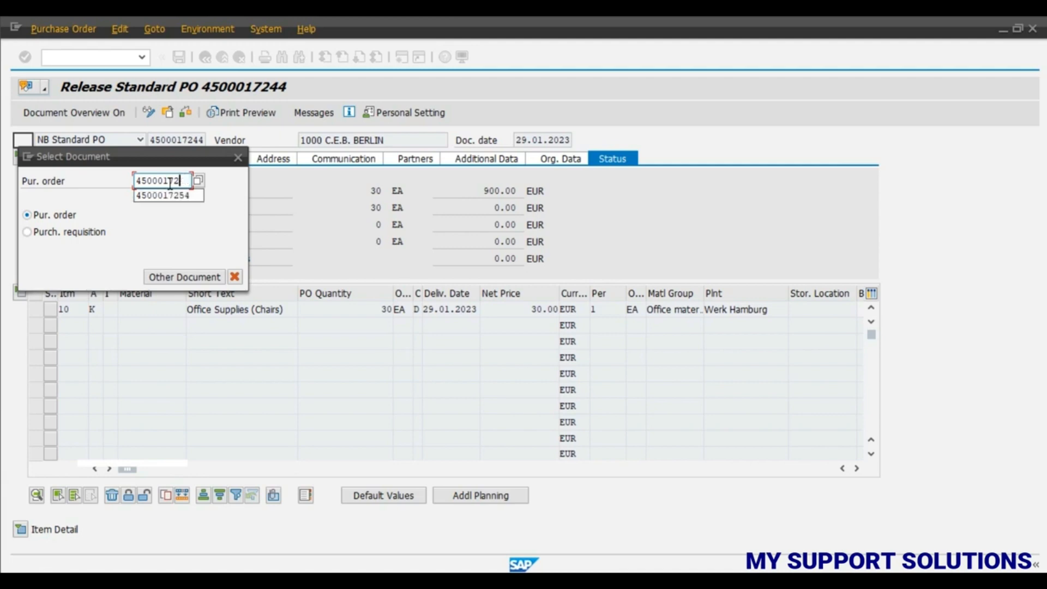
{"action": "type", "text": "55"}
{"action": "key", "text": "Return"}
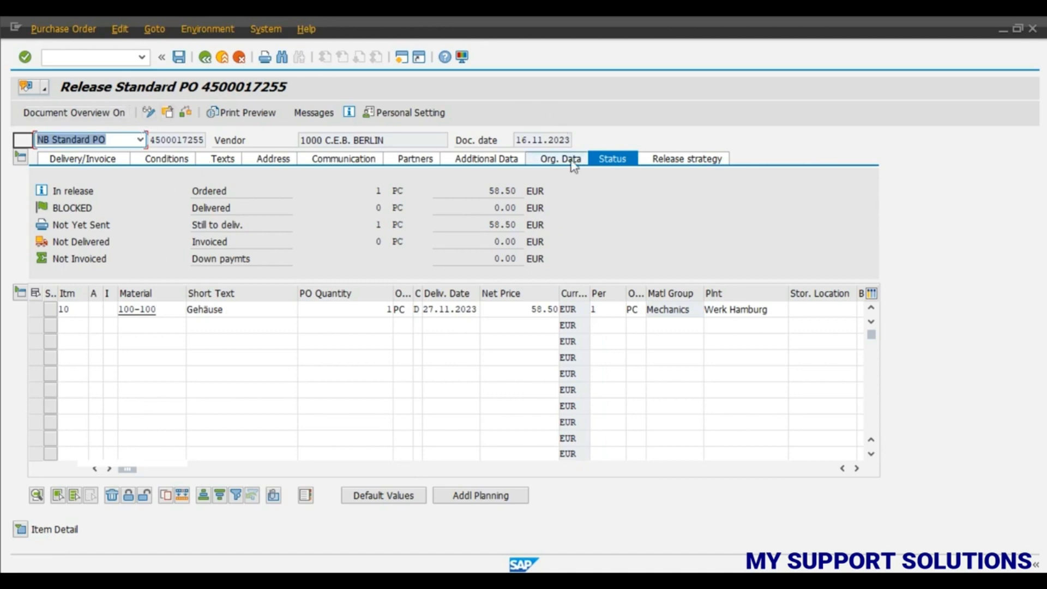
Release the purchase order with release code K4 in its release strategy and save the document despite the system messages.
{"action": "left_click", "coordinate": [665, 160]}
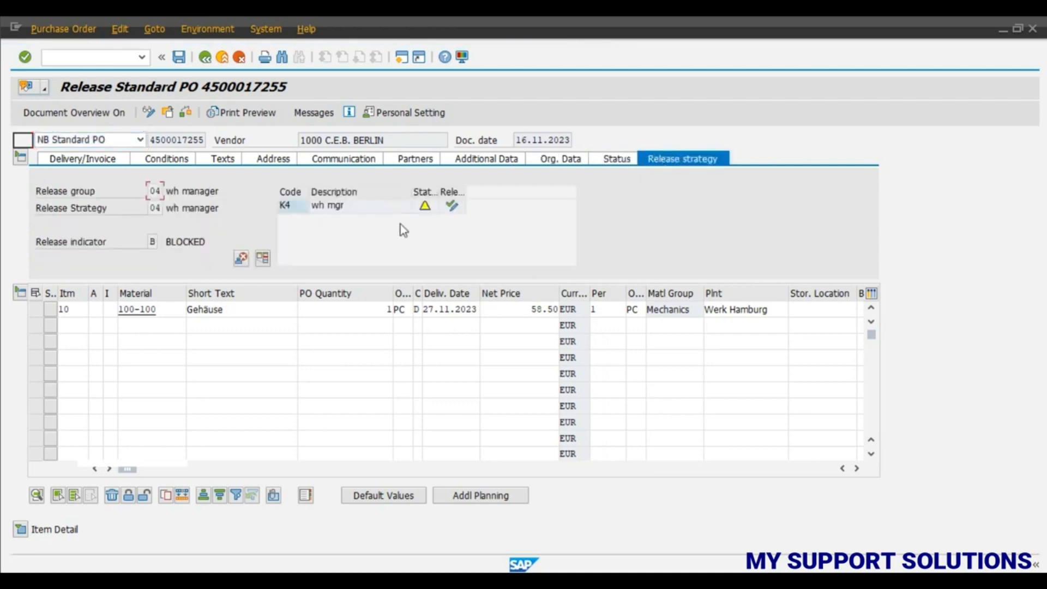
{"action": "left_click", "coordinate": [452, 207]}
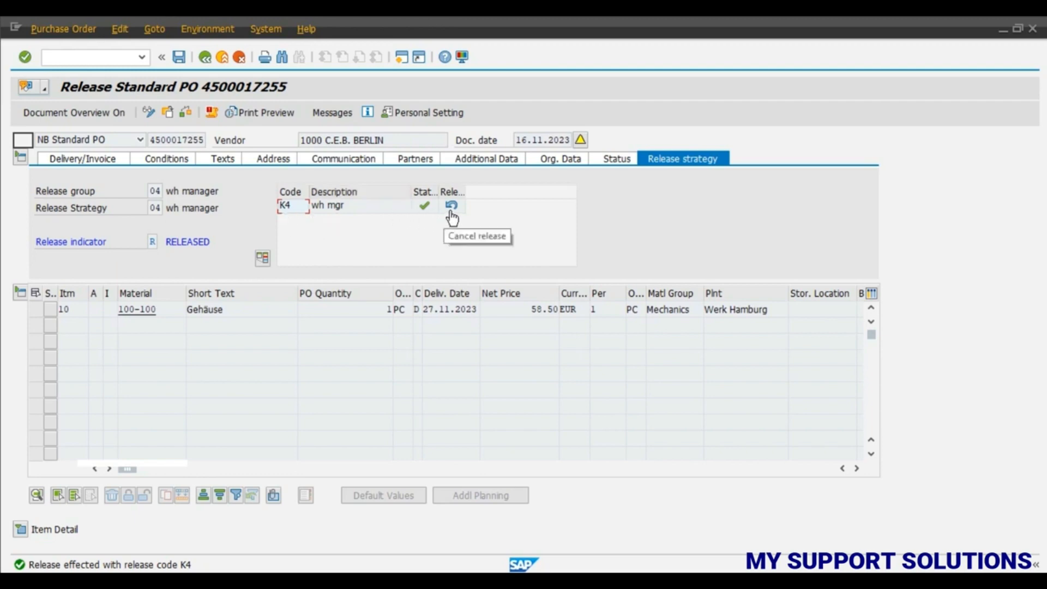
{"action": "left_click", "coordinate": [180, 60]}
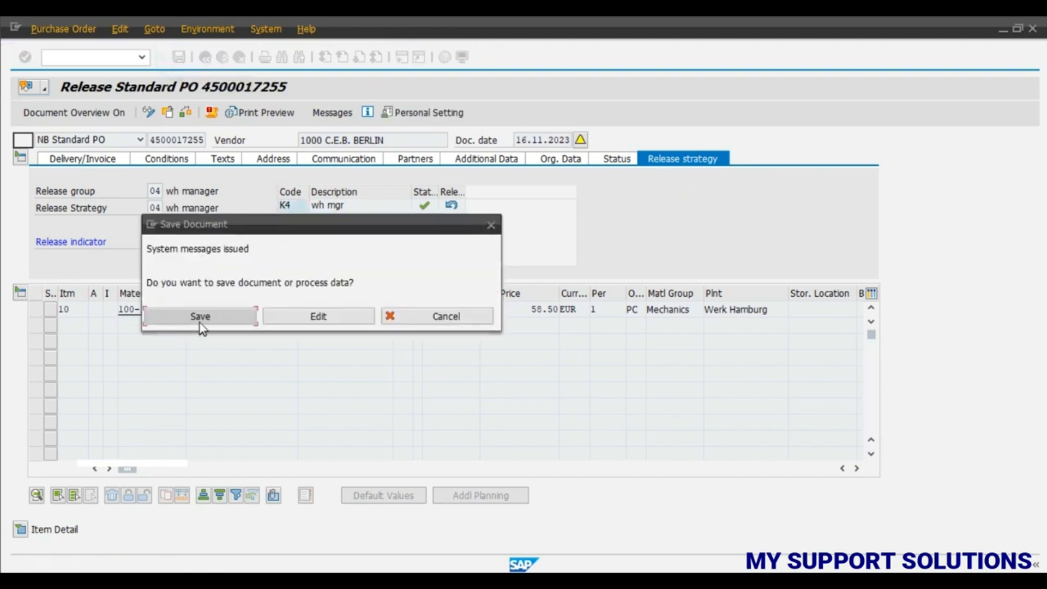
{"action": "left_click", "coordinate": [200, 321]}
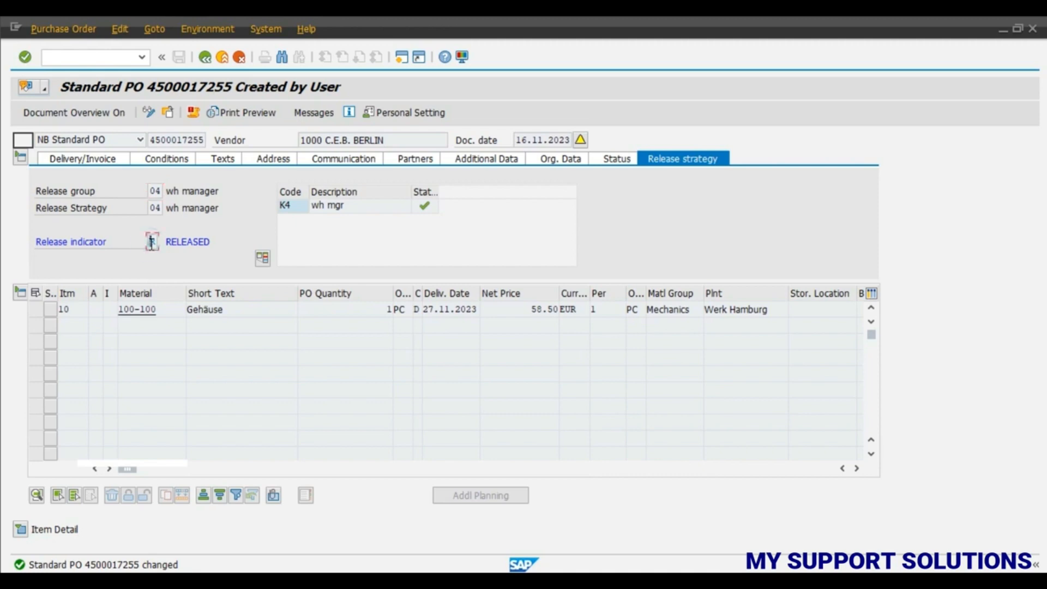
{"action": "left_click", "coordinate": [158, 241]}
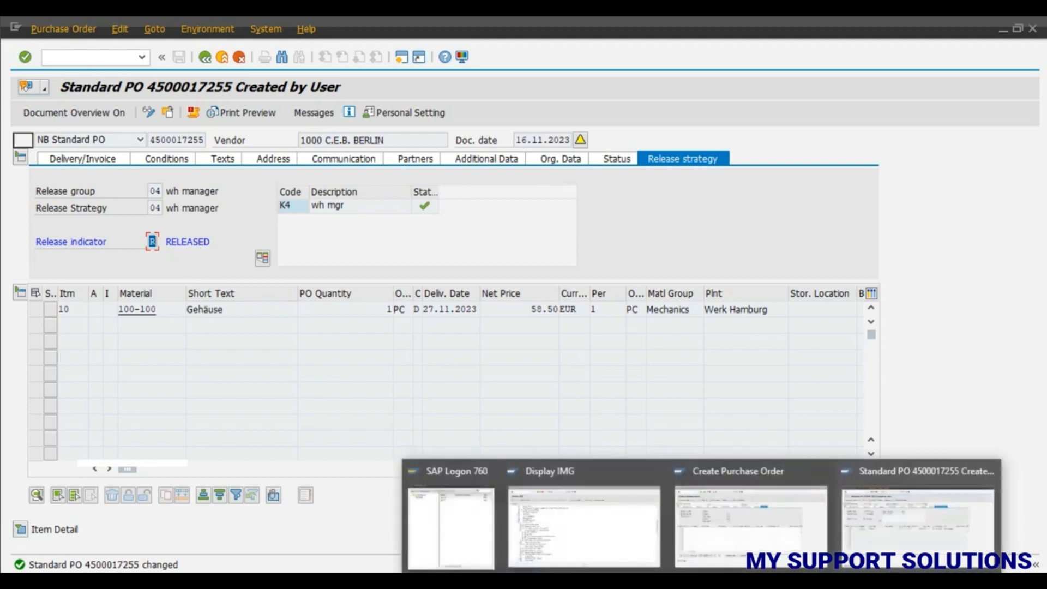
Switch to the Word document and review the release strategy table and the list of practical steps.
{"action": "left_click", "coordinate": [732, 581]}
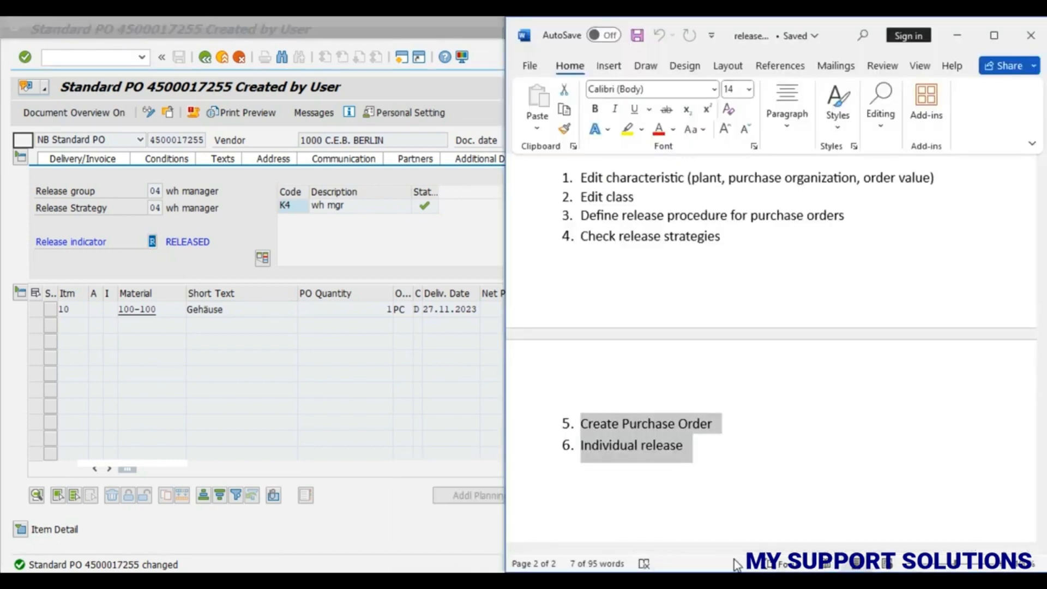
{"action": "left_click", "coordinate": [717, 423]}
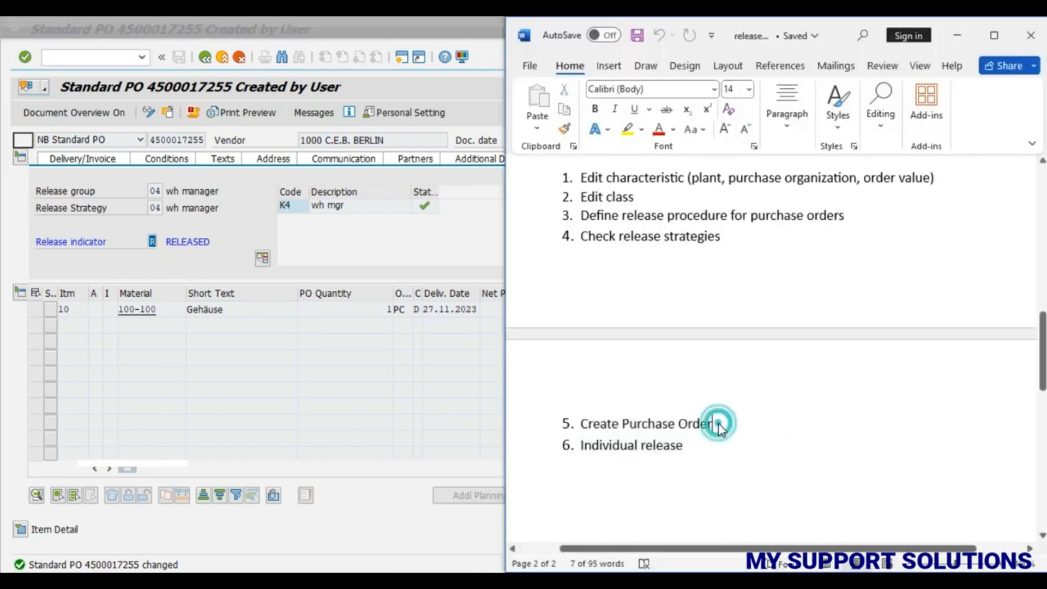
{"action": "scroll", "coordinate": [857, 443], "scroll_direction": "up", "scroll_amount": 5}
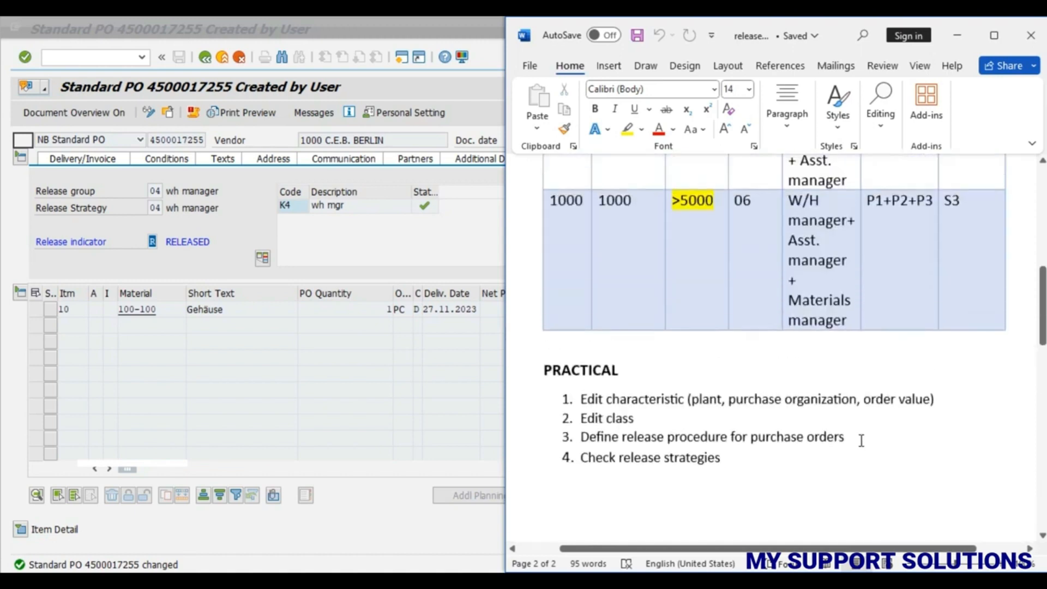
{"action": "scroll", "coordinate": [1004, 420], "scroll_direction": "up", "scroll_amount": 10}
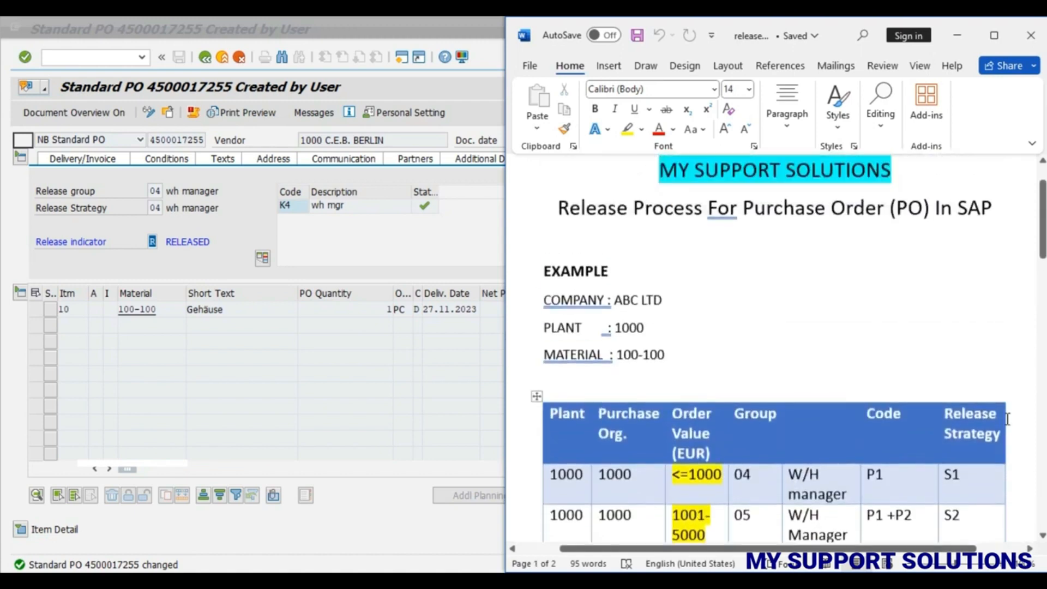
{"action": "scroll", "coordinate": [1004, 420], "scroll_direction": "down", "scroll_amount": 4}
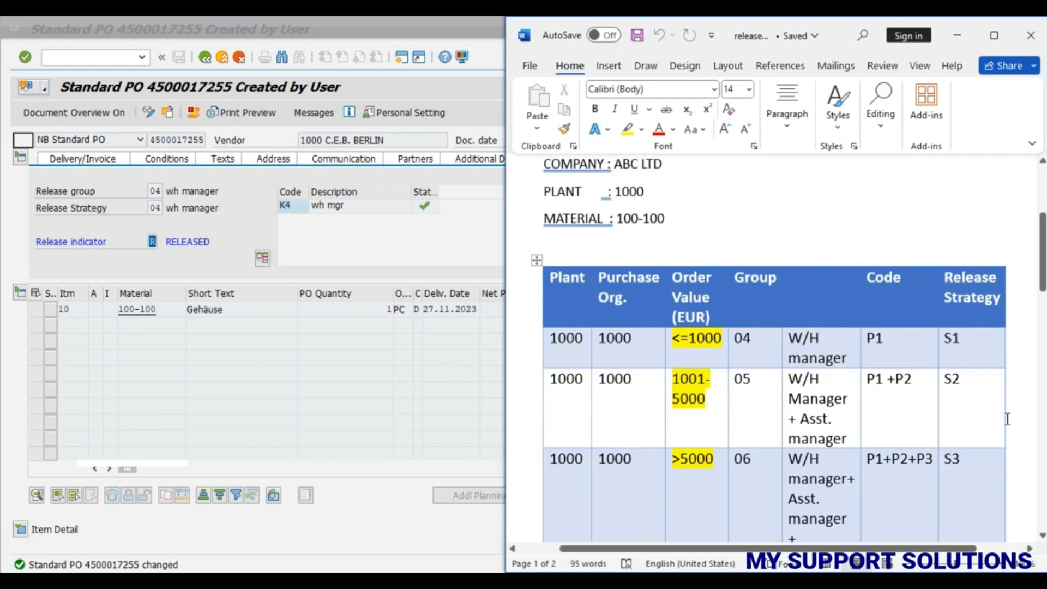
{"action": "scroll", "coordinate": [1007, 418], "scroll_direction": "down", "scroll_amount": 15}
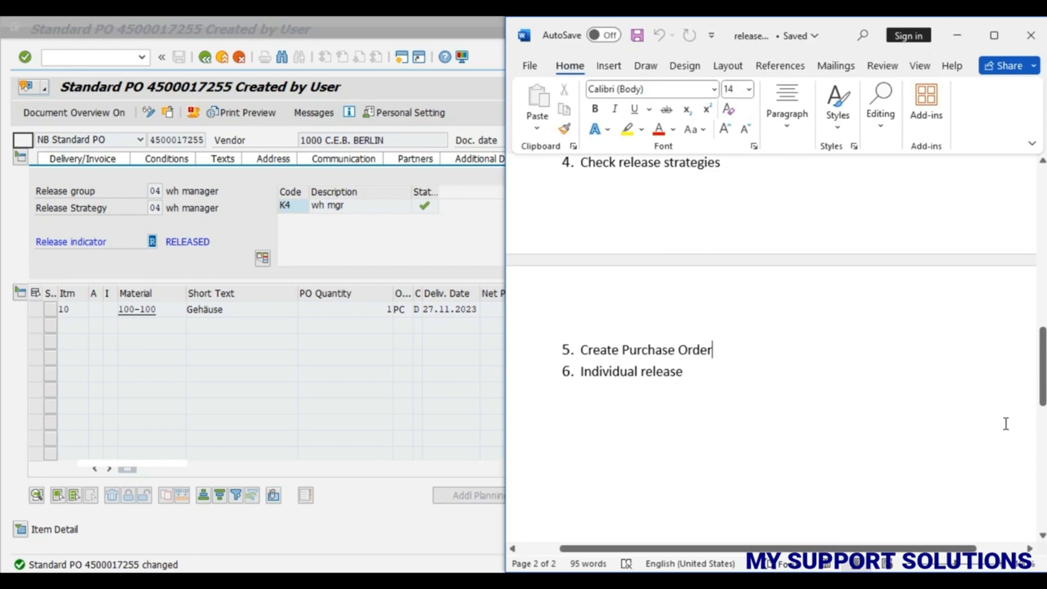
{"action": "scroll", "coordinate": [1006, 424], "scroll_direction": "up", "scroll_amount": 15}
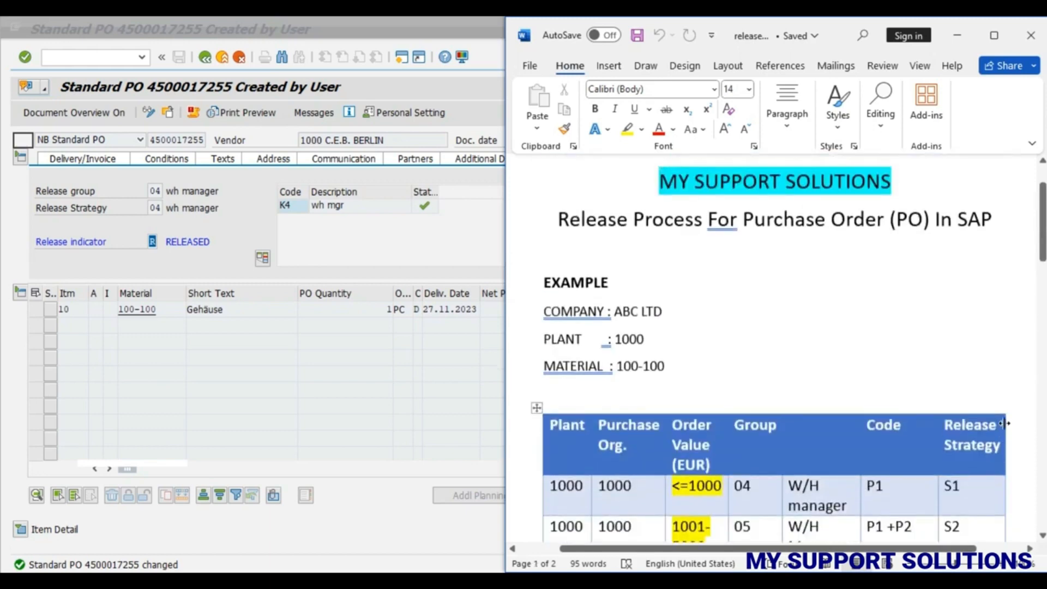
{"action": "scroll", "coordinate": [1003, 423], "scroll_direction": "down", "scroll_amount": 2}
{"action": "scroll", "coordinate": [1004, 423], "scroll_direction": "up", "scroll_amount": 2}
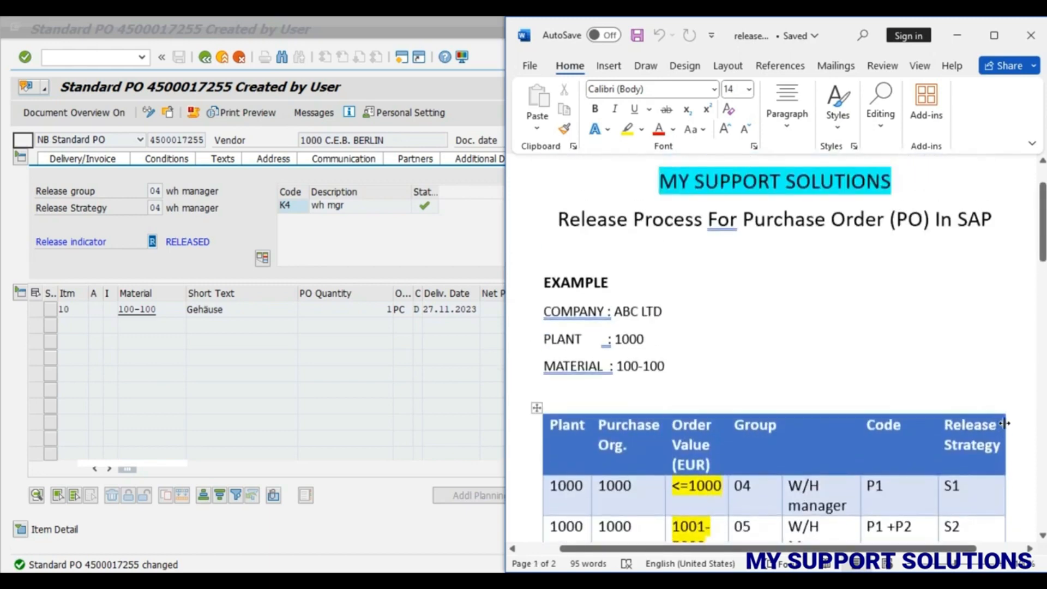